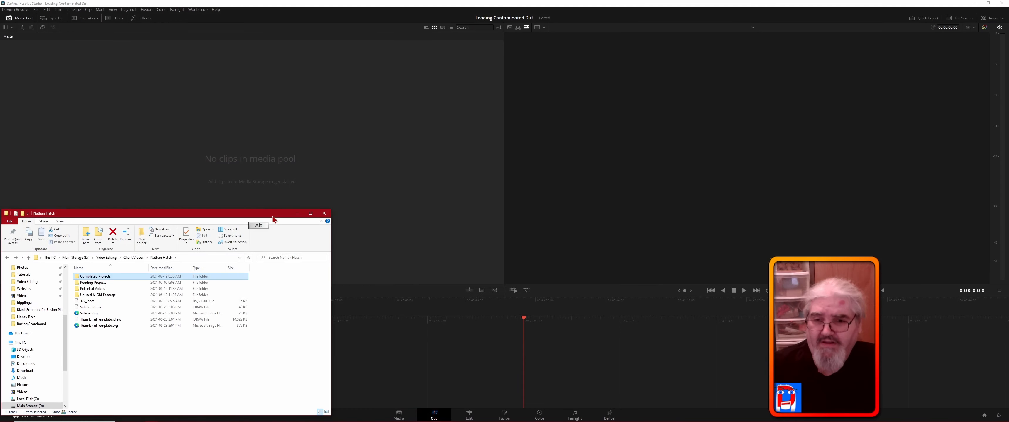
# - Switch to File Explorer and open the Loading Contaminated Dirt footage folder
pyautogui.hotkey('alt', 'Tab')
pyautogui.hotkey('alt', 'Tab')
pyautogui.hotkey('alt', 'Tab')
pyautogui.hotkey('alt', 'Tab')
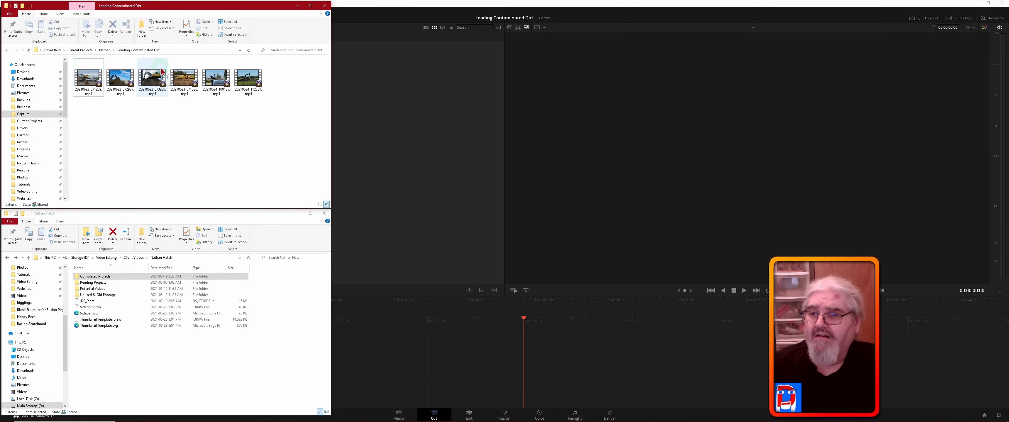
pyautogui.click(266, 227)
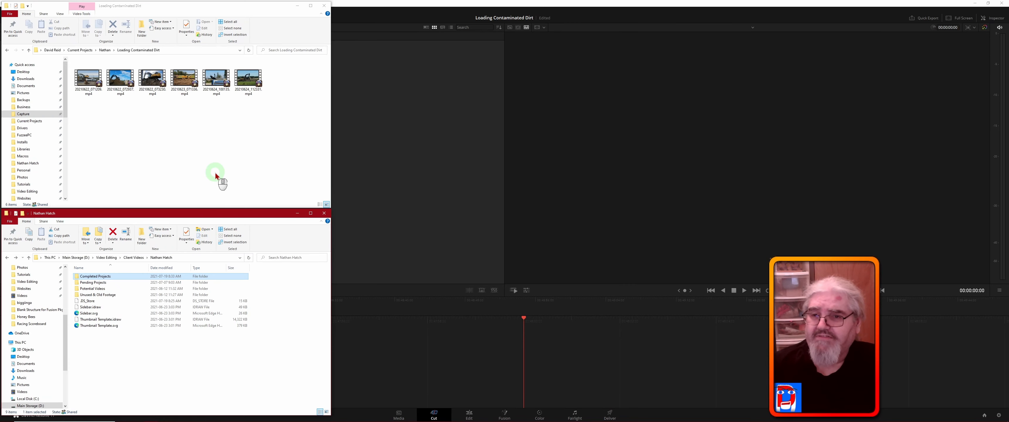
pyautogui.click(201, 133)
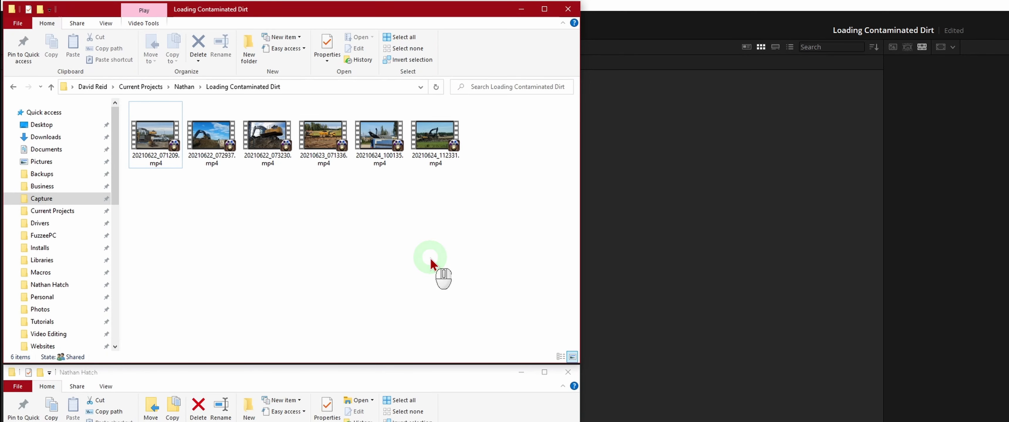
pyautogui.click(250, 241)
pyautogui.hotkey('alt', 'Left')
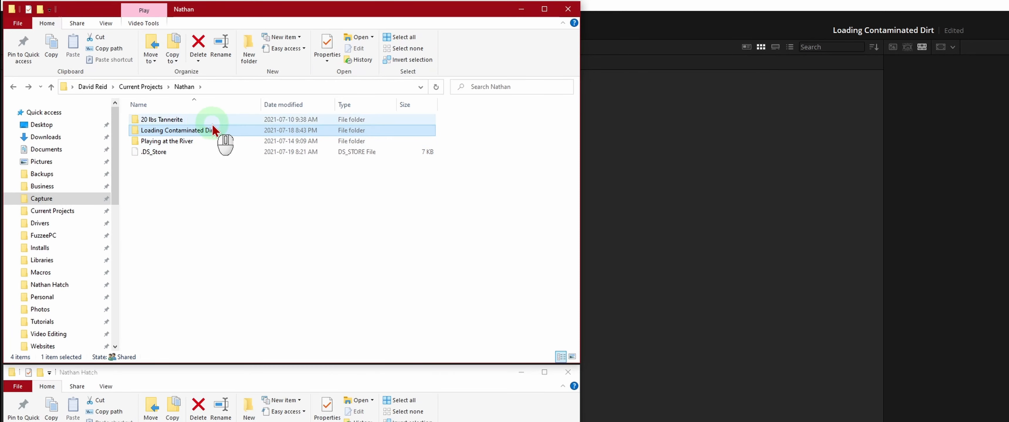
pyautogui.doubleClick(133, 133)
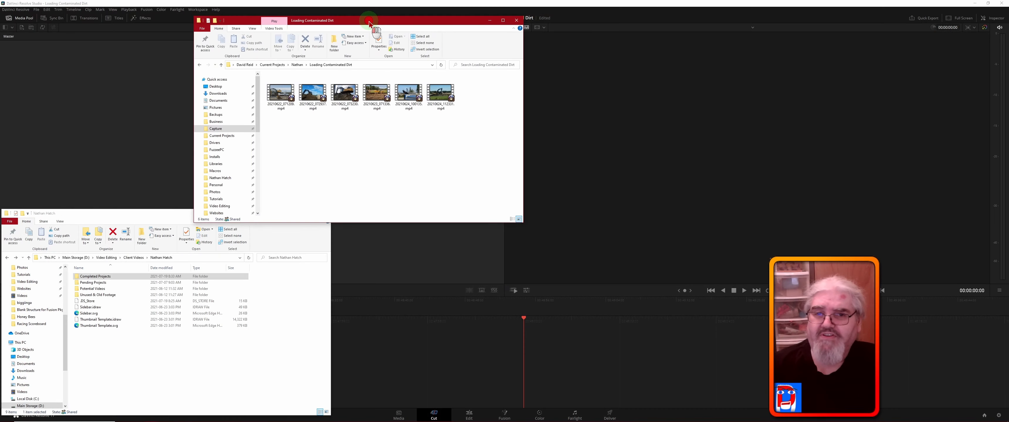
# - Move the footage folder window clear of the media pool and import all six MP4 clips into the Master bin
pyautogui.moveTo(310, 15); pyautogui.dragTo(852, 9)
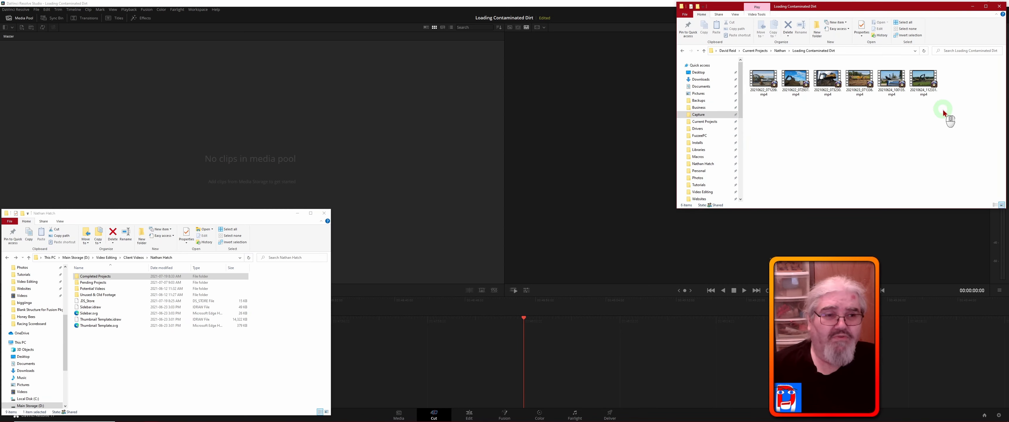
pyautogui.moveTo(942, 109); pyautogui.dragTo(36, 78)
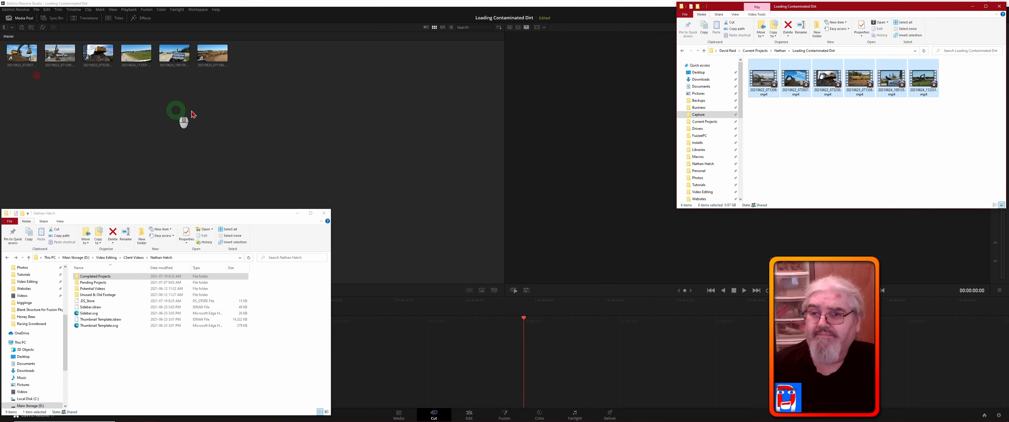
pyautogui.click(358, 94)
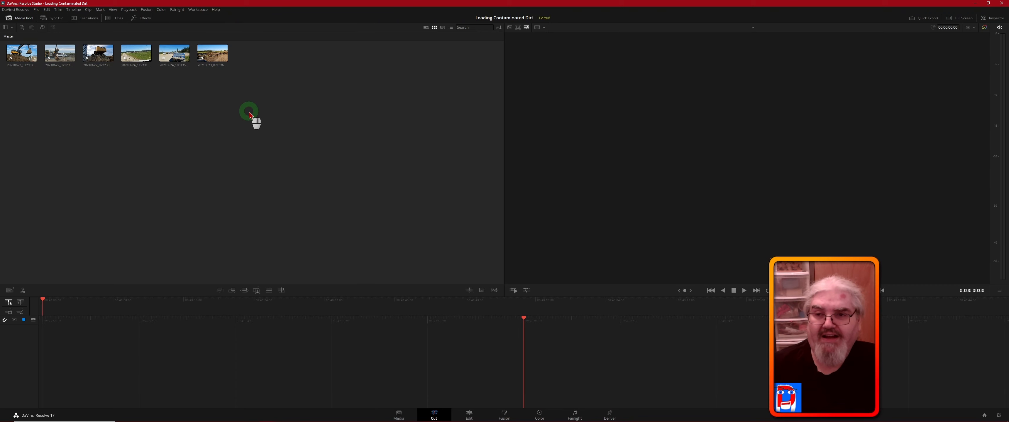
# - Review the commands available for the imported clips on the Edit page, including Generate Proxy Media, and return to the Cut page
pyautogui.click(469, 416)
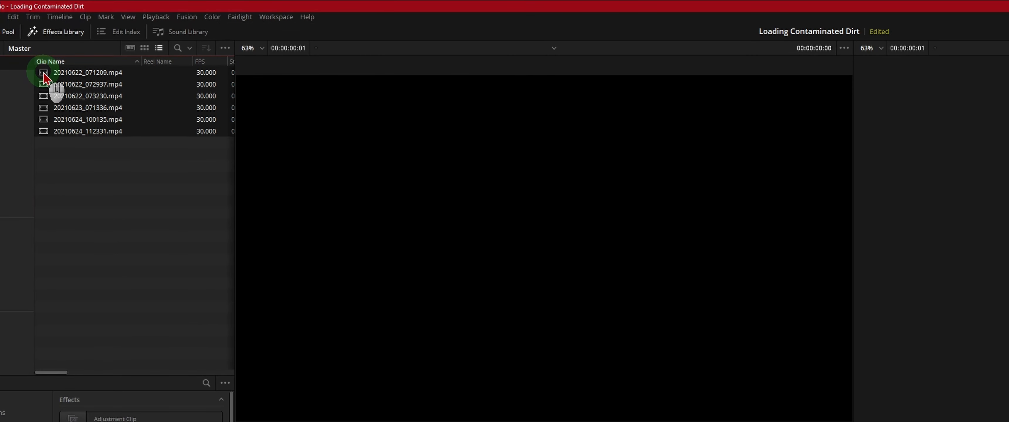
pyautogui.rightClick(44, 77)
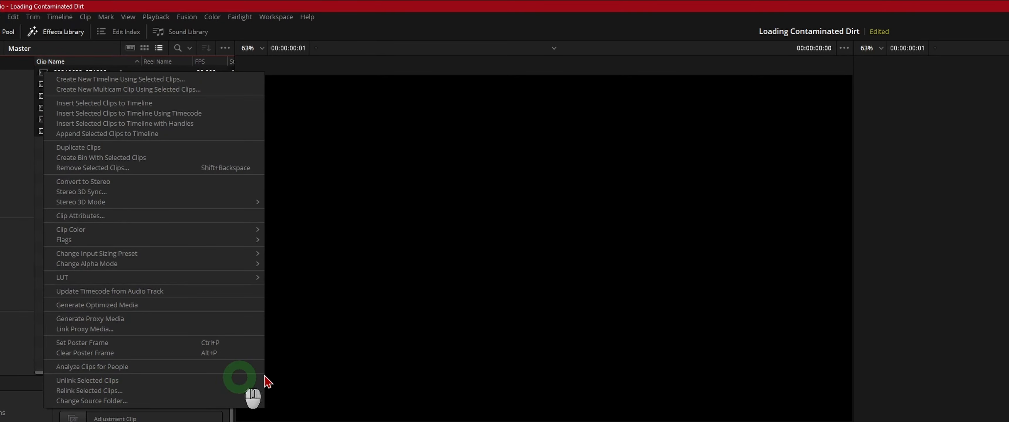
pyautogui.click(397, 354)
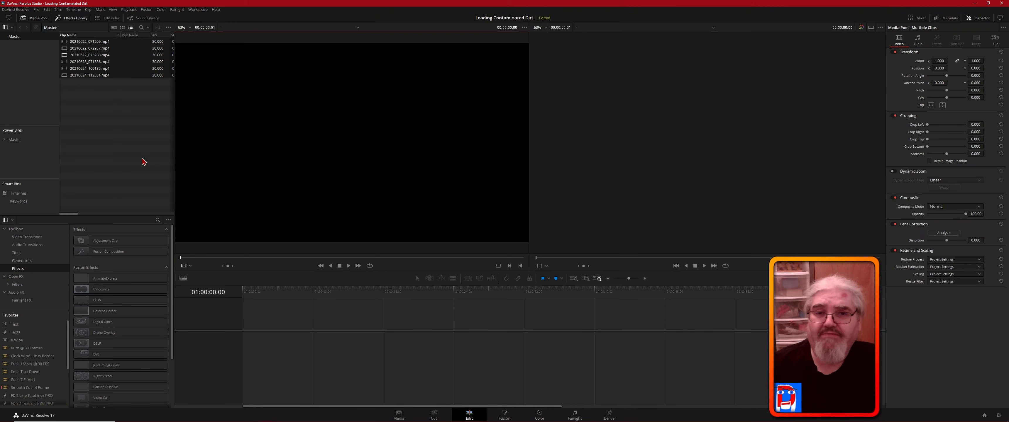
pyautogui.click(98, 103)
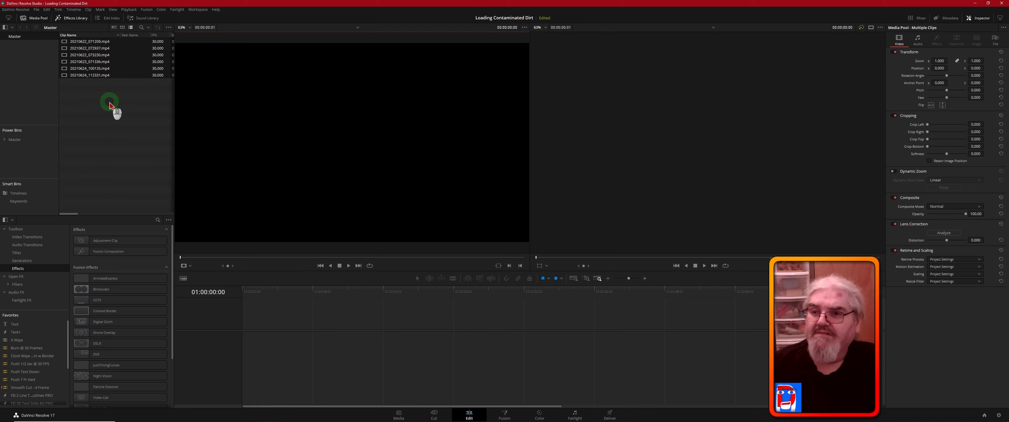
pyautogui.click(110, 102)
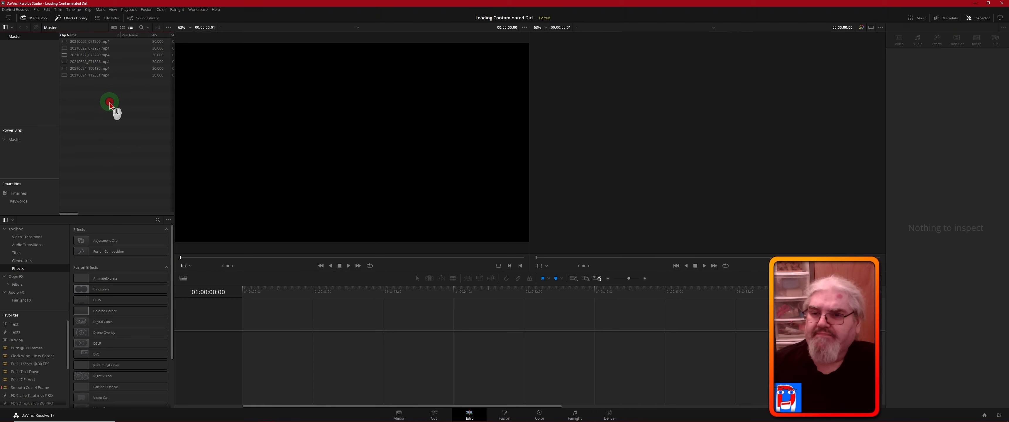
pyautogui.click(434, 415)
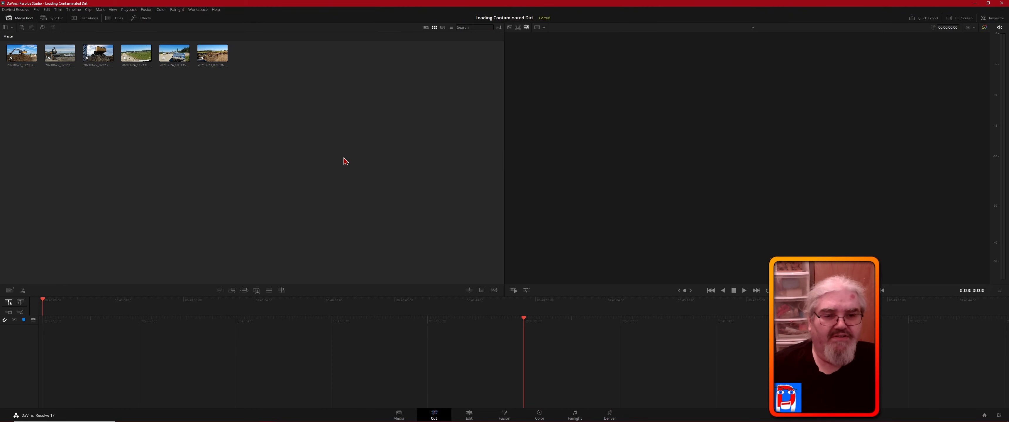
# - Show all six clips in the Cut page viewer as one continuous Source Tape
pyautogui.click(429, 161)
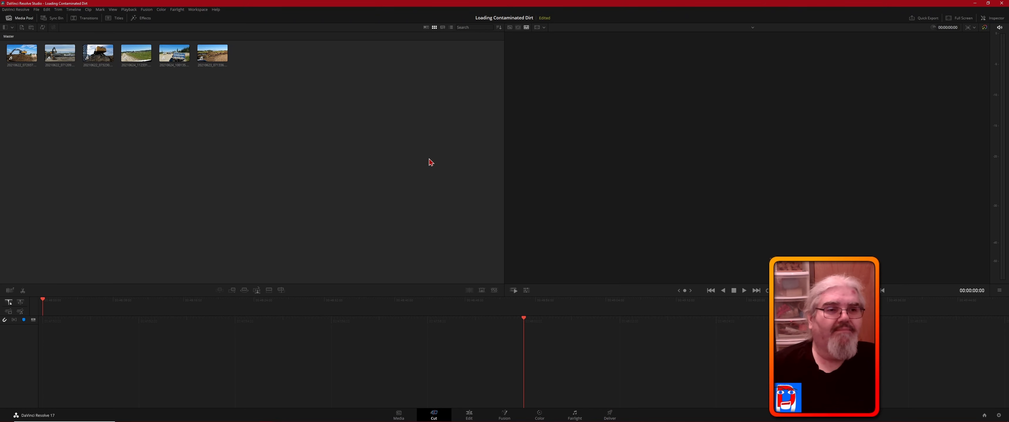
pyautogui.click(356, 166)
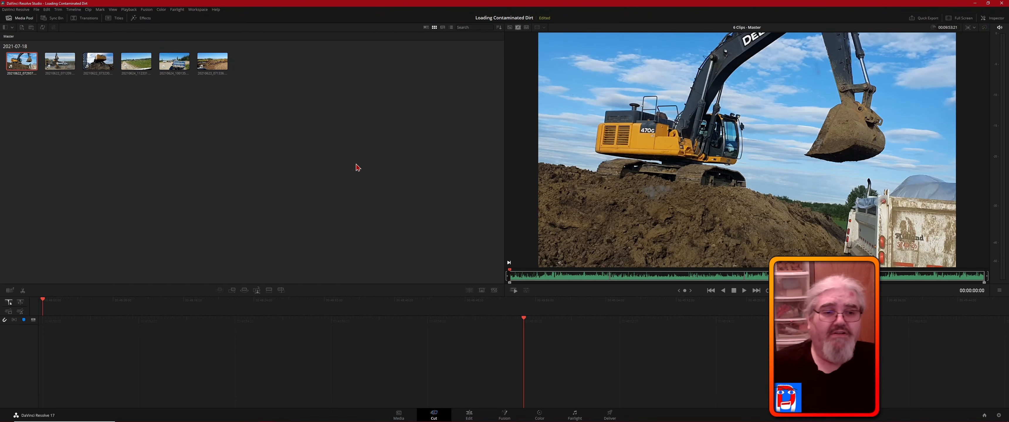
pyautogui.click(493, 264)
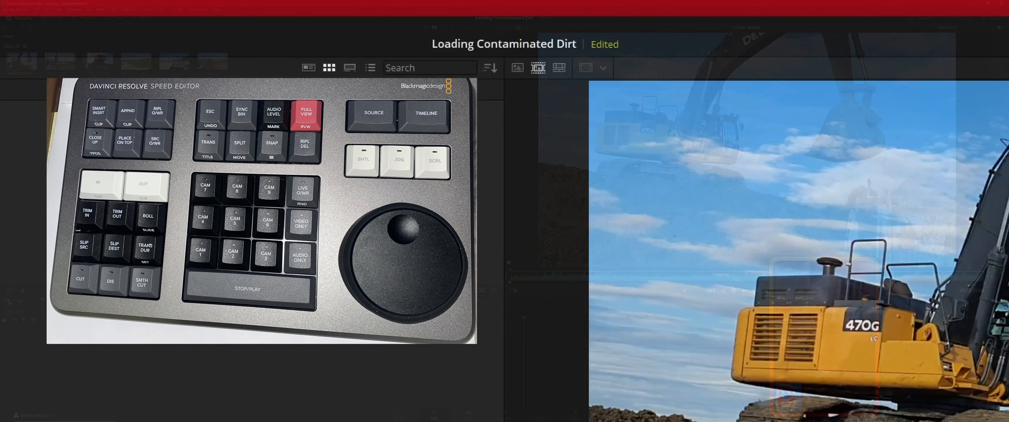
pyautogui.click(540, 73)
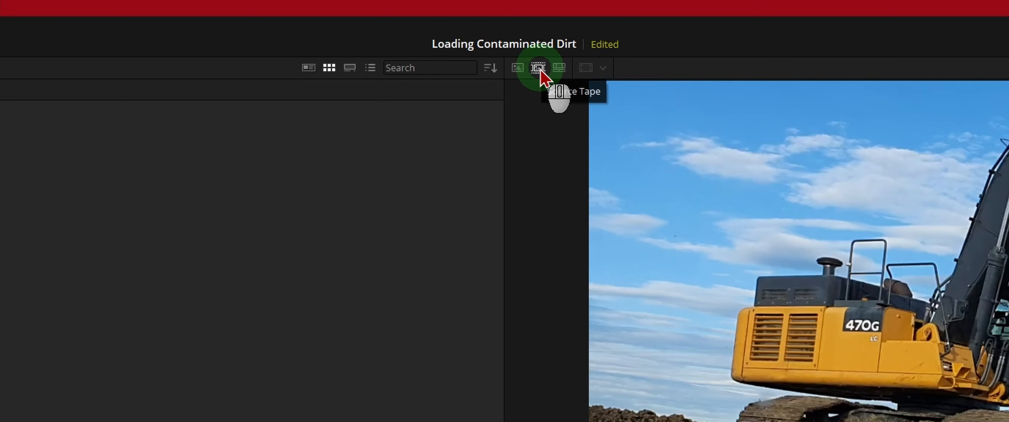
pyautogui.click(540, 71)
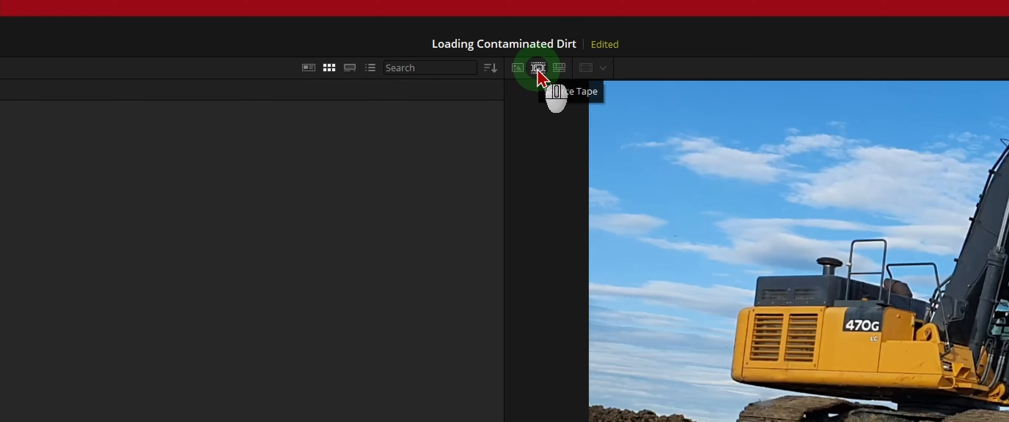
pyautogui.click(559, 71)
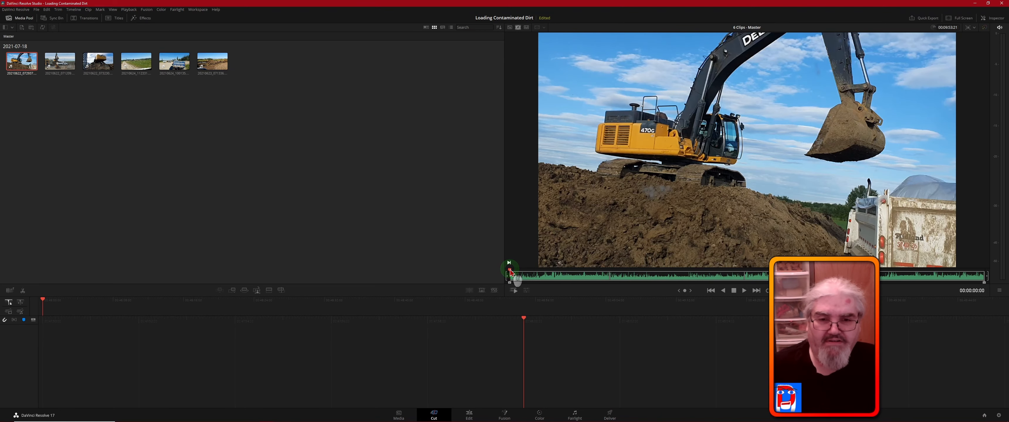
pyautogui.click(100, 10)
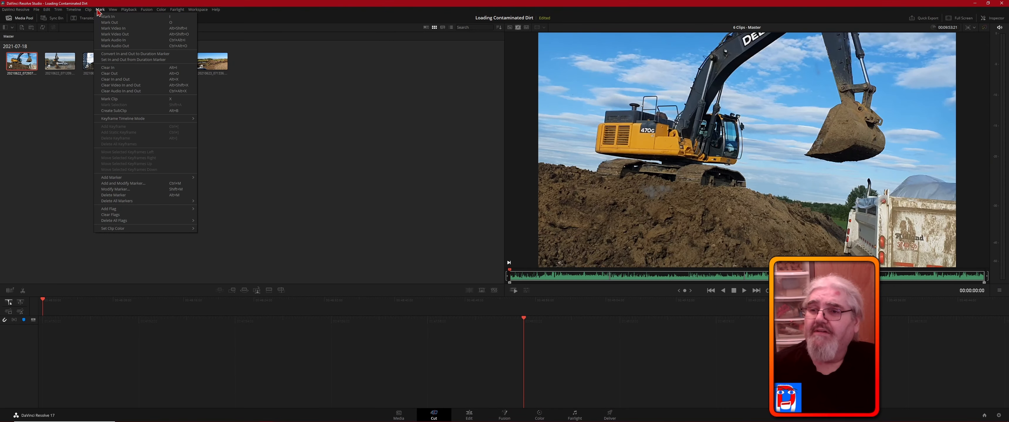
pyautogui.click(99, 10)
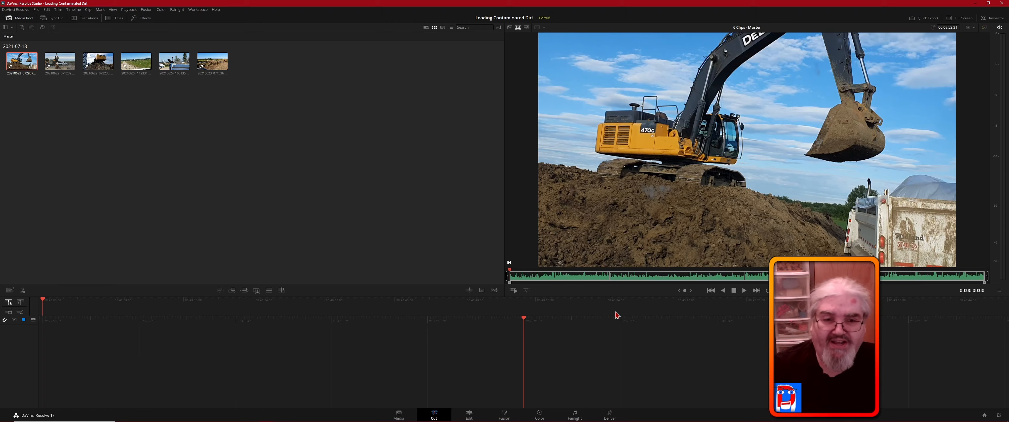
# - Play the first few seconds of the source tape and pause playback
pyautogui.click(744, 291)
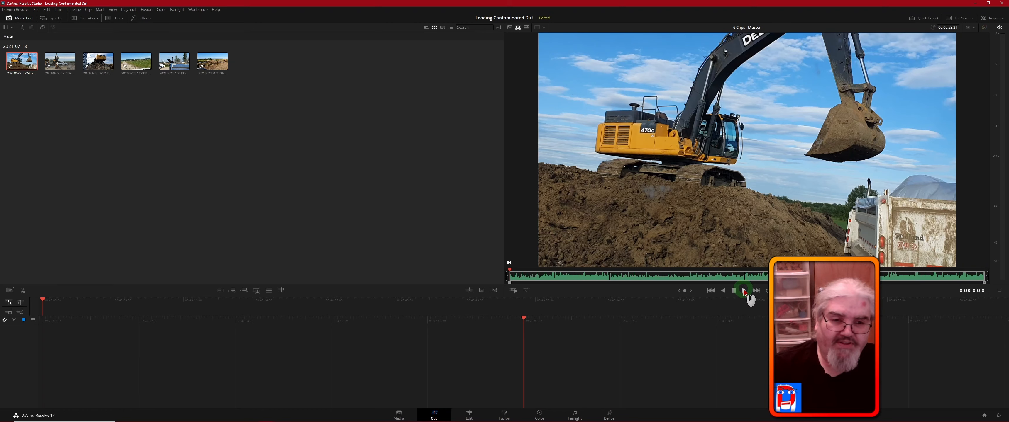
pyautogui.click(589, 349)
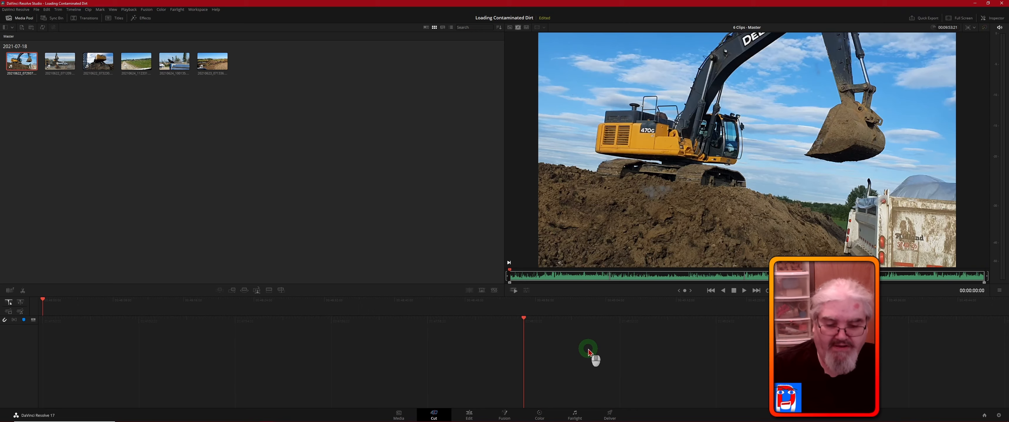
pyautogui.press('space')
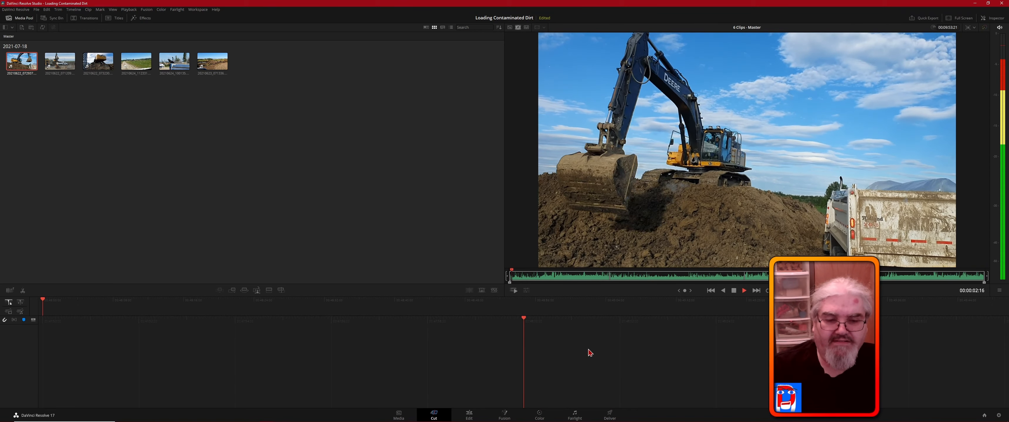
pyautogui.press('space')
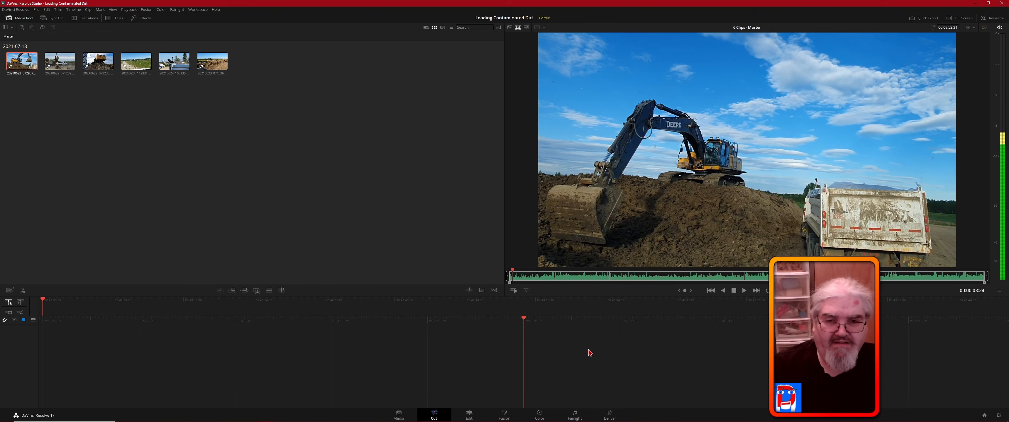
pyautogui.click(594, 355)
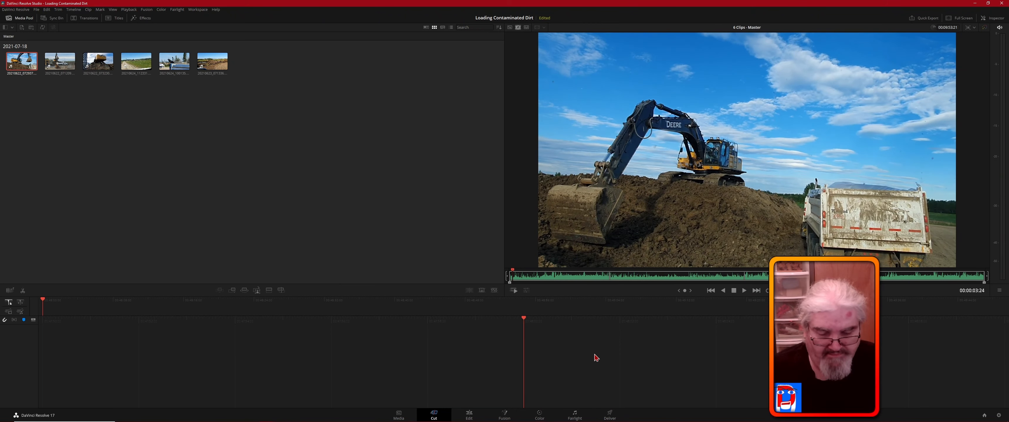
# - Lower the system volume and play the source tape on to about 42 seconds
pyautogui.press('XF86AudioLowerVolume')
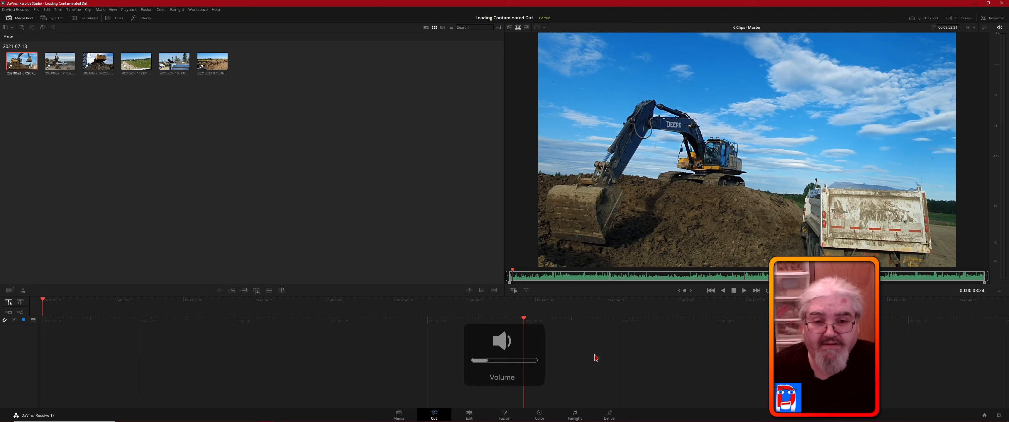
pyautogui.click(596, 357)
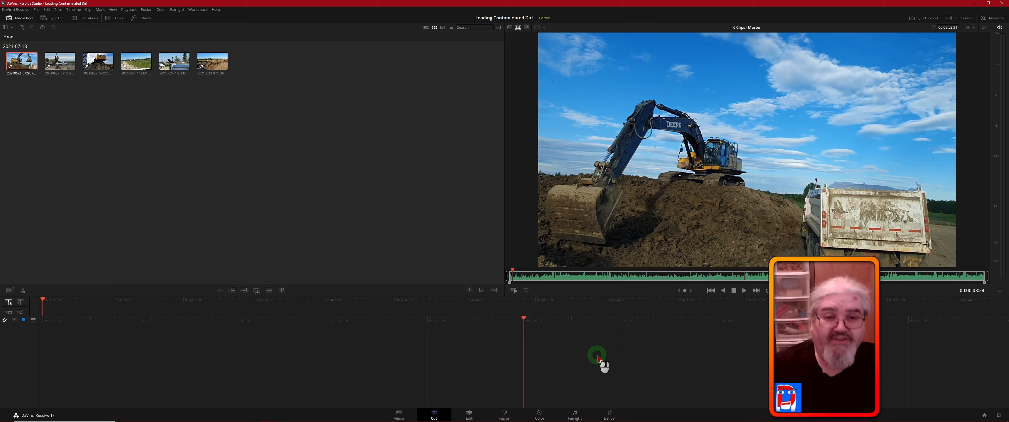
pyautogui.press('space')
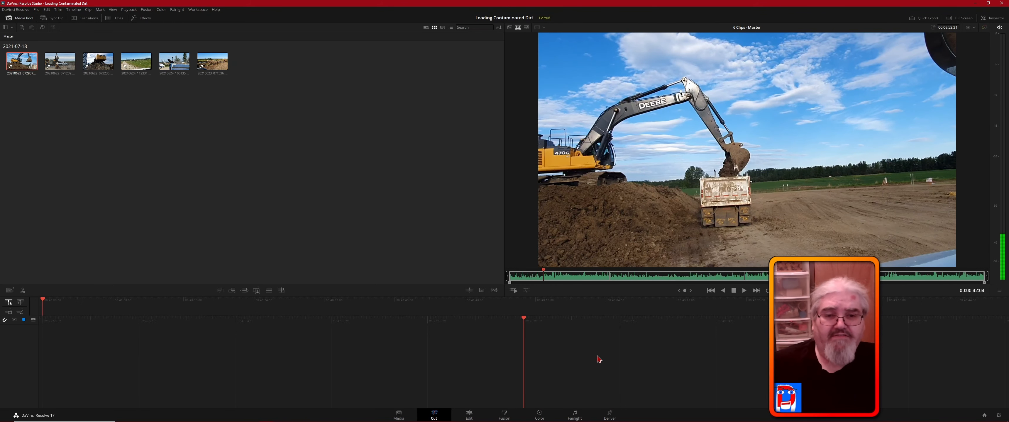
# - Scrub through the source tape to about 7 minutes 50 seconds and return the playhead to its beginning
pyautogui.click(574, 280)
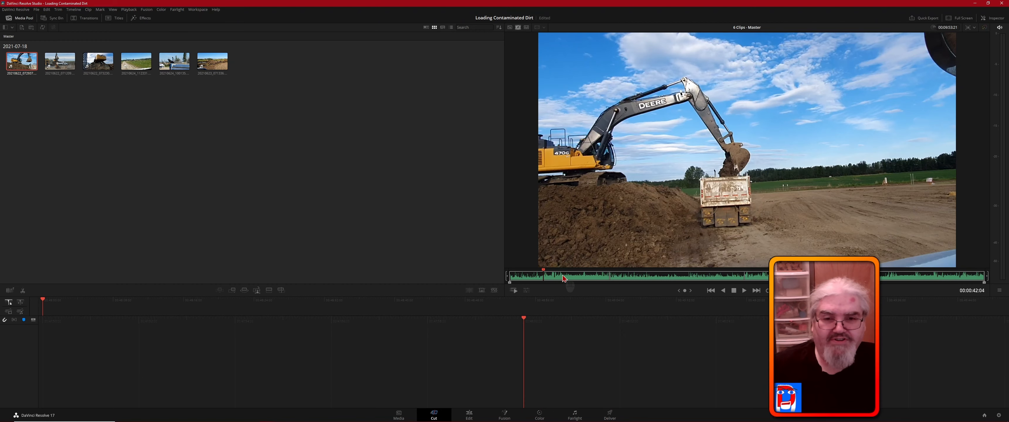
pyautogui.click(544, 272)
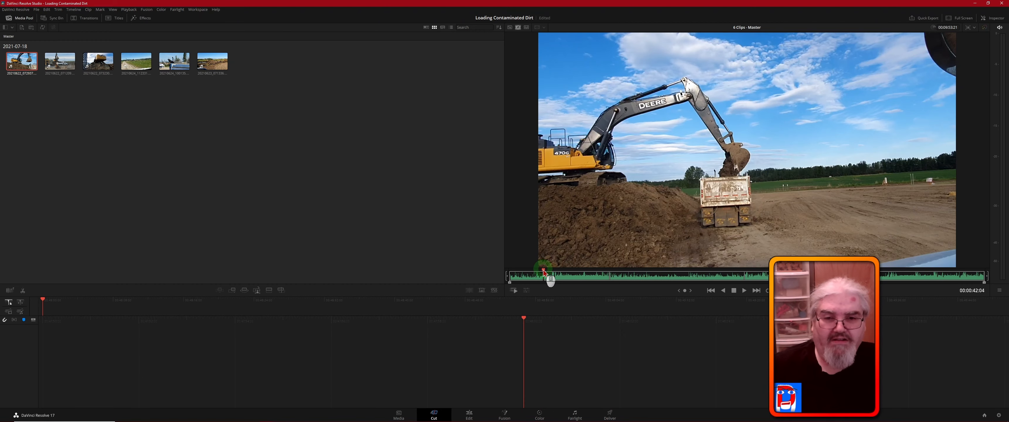
pyautogui.moveTo(543, 272); pyautogui.dragTo(594, 274)
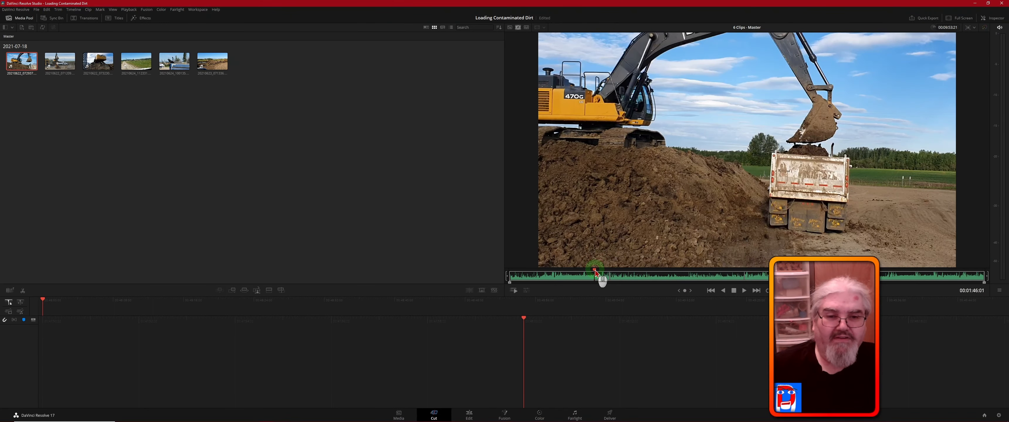
pyautogui.moveTo(595, 273); pyautogui.dragTo(886, 275)
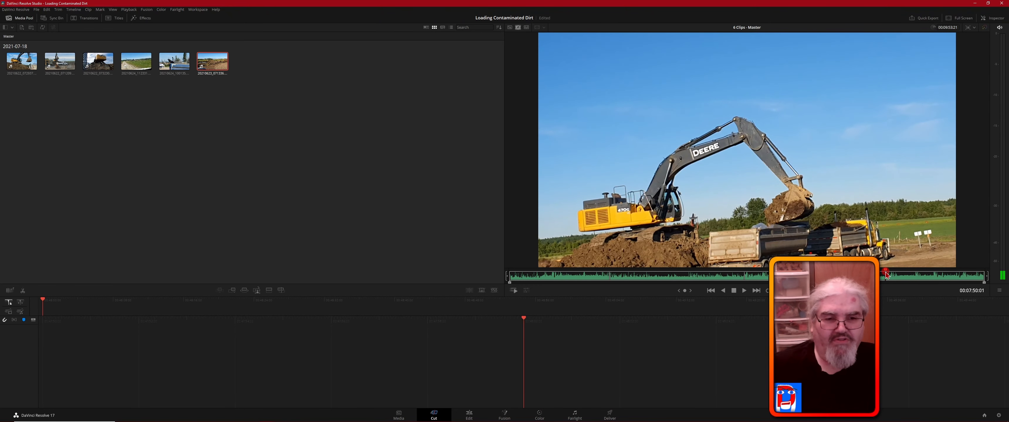
pyautogui.moveTo(887, 275); pyautogui.dragTo(515, 274)
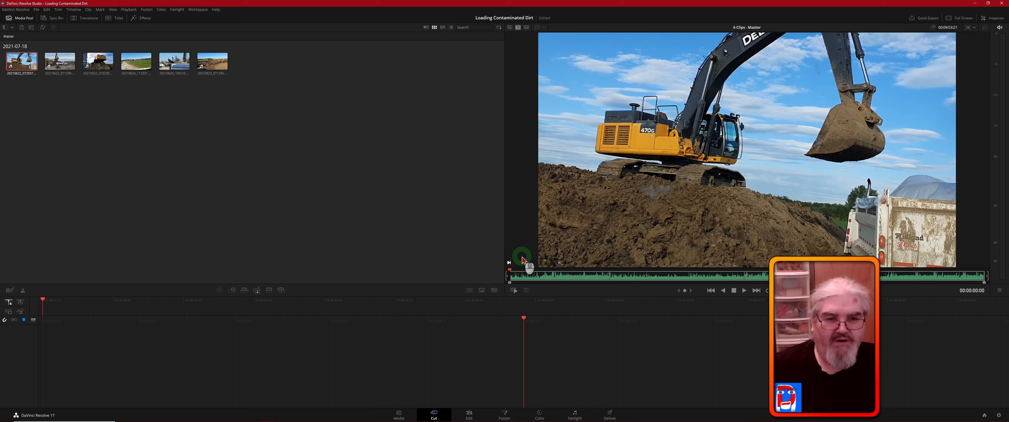
# - Play the opening seconds of the source tape, then skim it to about 2 minutes 20 seconds
pyautogui.press('space')
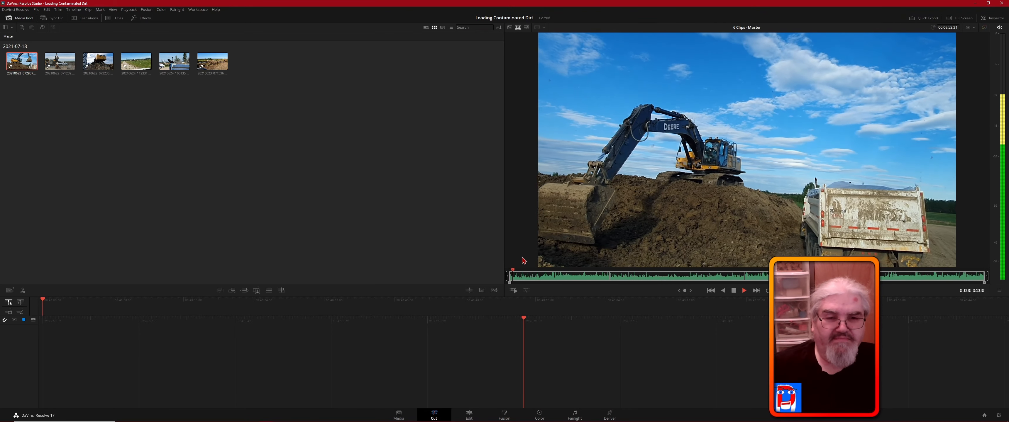
pyautogui.press('space')
pyautogui.click(513, 270)
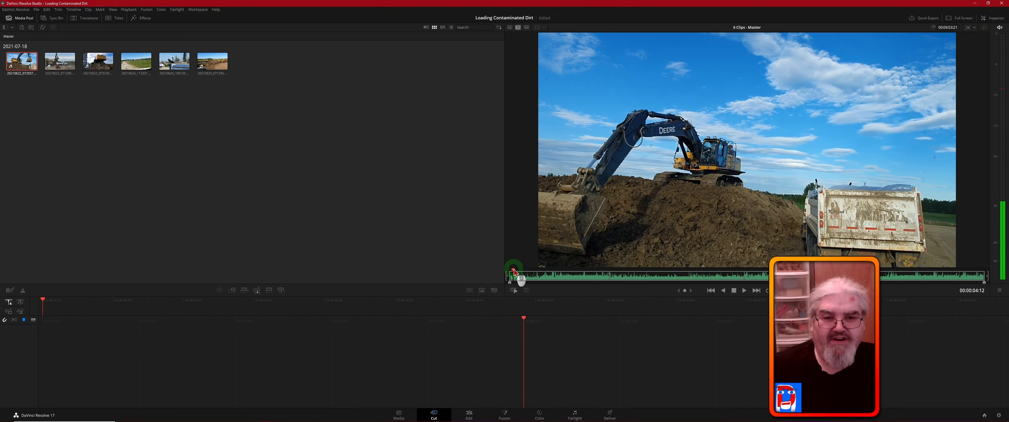
pyautogui.moveTo(514, 272); pyautogui.dragTo(616, 273)
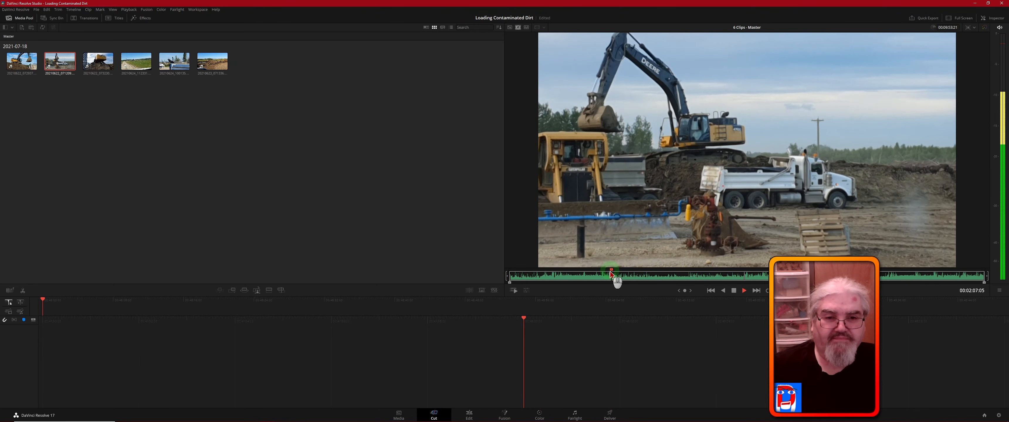
pyautogui.press('space')
pyautogui.click(623, 272)
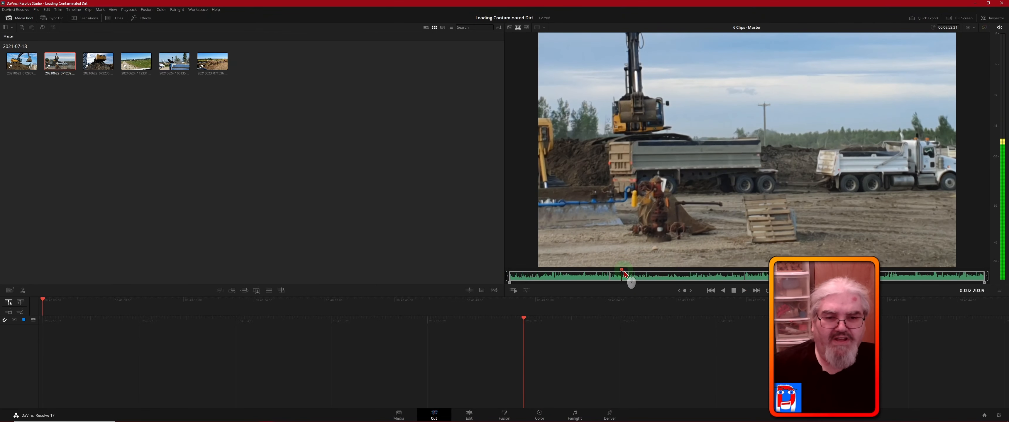
# - Review the rest of the source tape at several points, up to about 8 minutes 5 seconds
pyautogui.moveTo(651, 274); pyautogui.dragTo(776, 273)
pyautogui.press('space')
pyautogui.press('space')
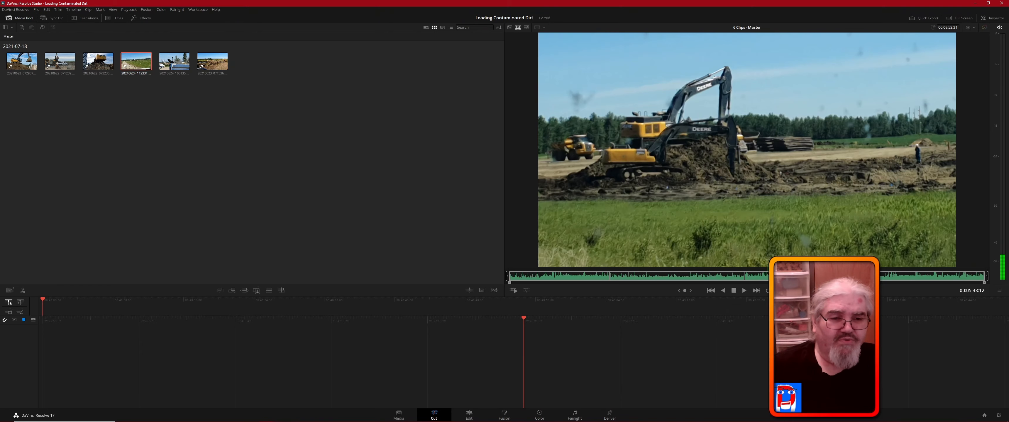
pyautogui.moveTo(776, 274); pyautogui.dragTo(800, 274)
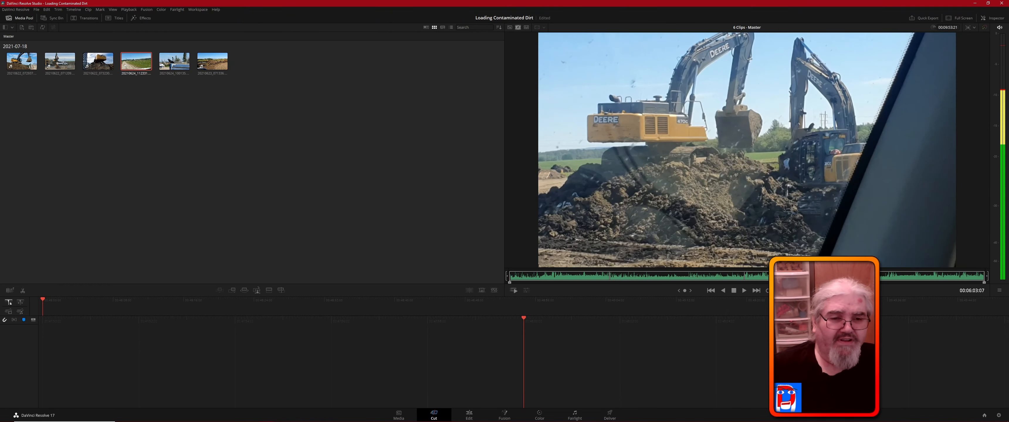
pyautogui.press('space')
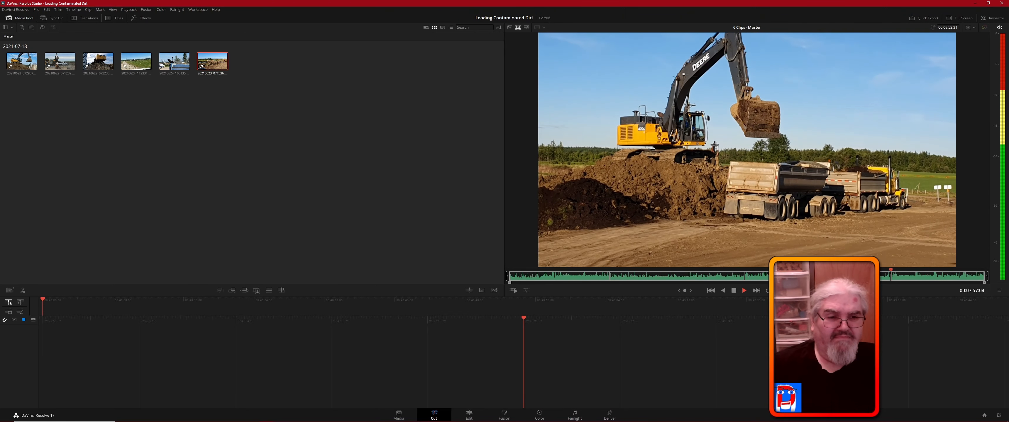
pyautogui.click(898, 274)
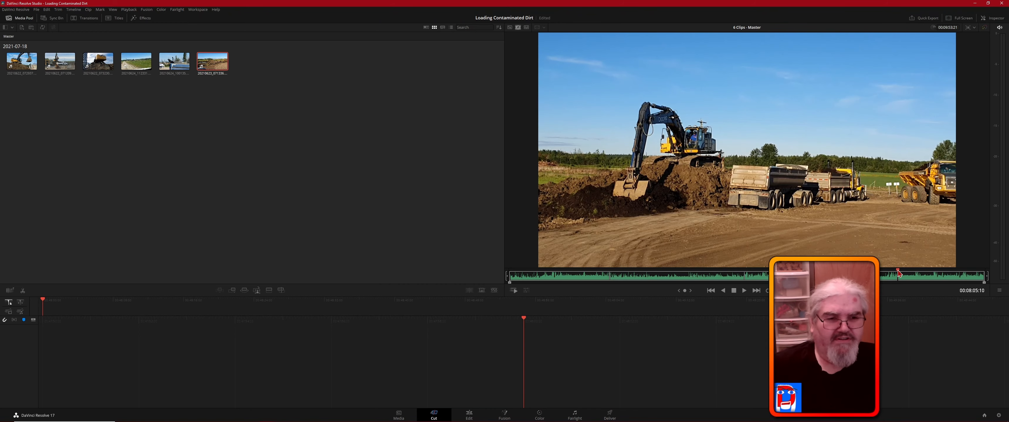
# - Mark the in point on the first frame of the fourth clip, at 00:05:27:11
pyautogui.moveTo(898, 272); pyautogui.dragTo(771, 270)
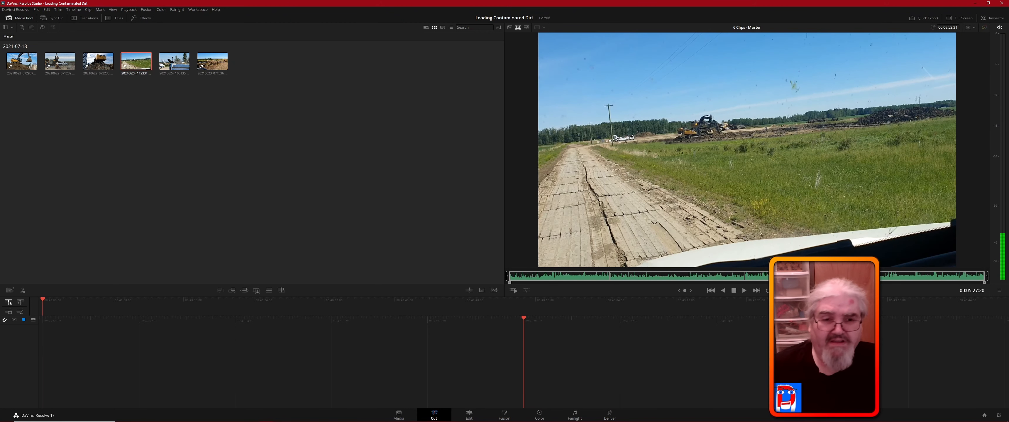
pyautogui.press('Left')
pyautogui.press('Left')
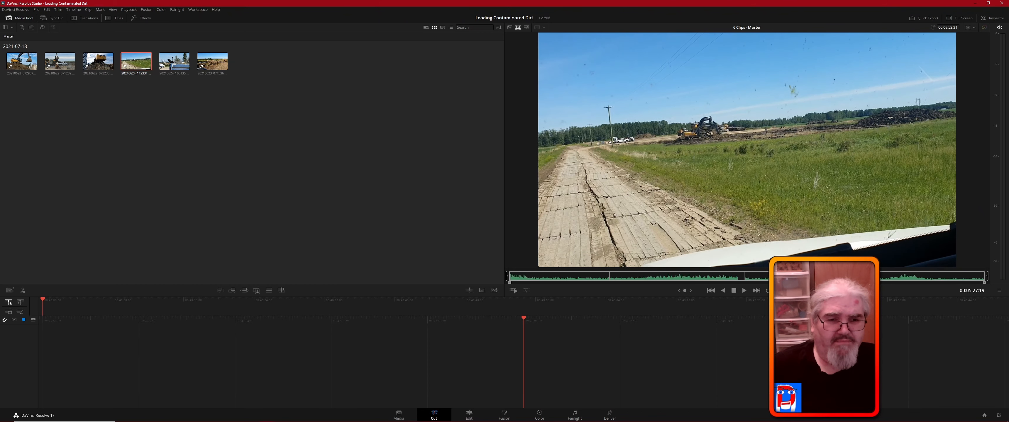
pyautogui.press('Left')
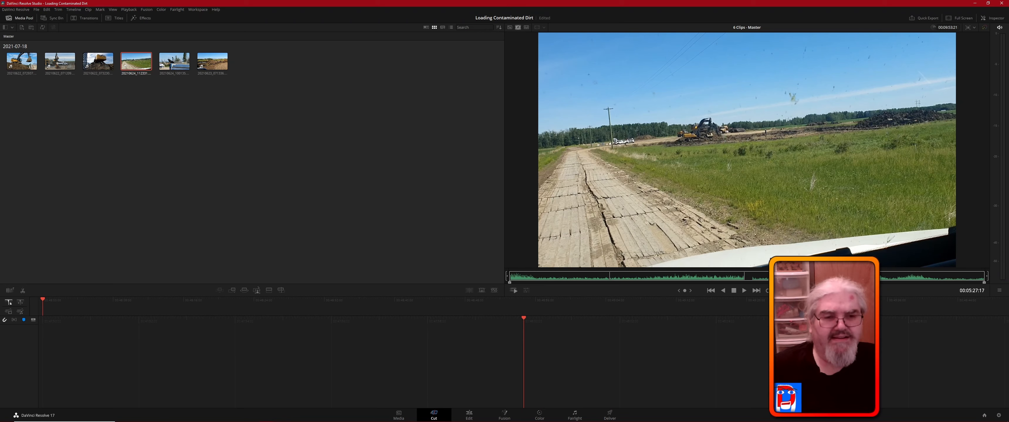
pyautogui.press('Left')
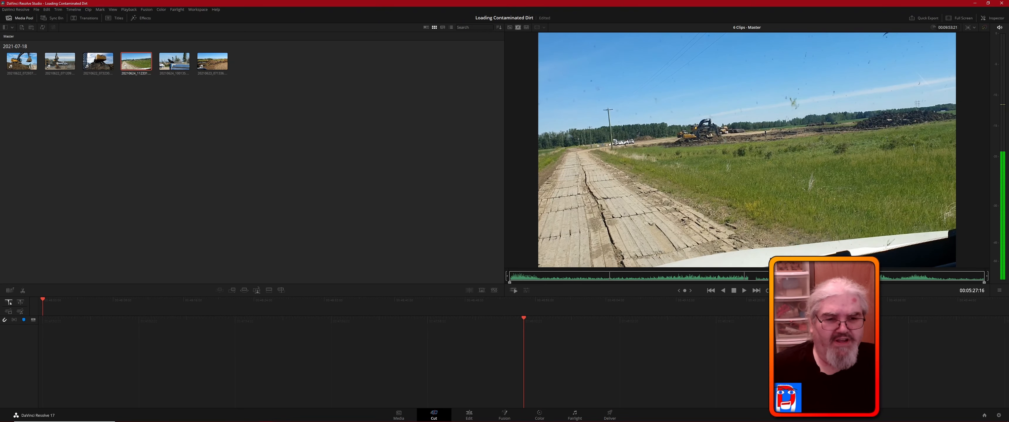
pyautogui.press('Left')
pyautogui.press('Left')
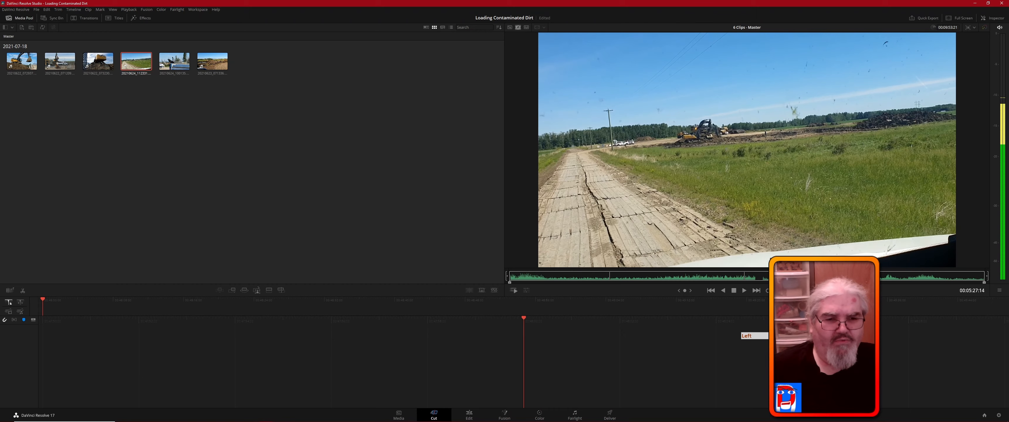
pyautogui.press('Left')
pyautogui.press('Left')
pyautogui.press('Left')
pyautogui.press('Left')
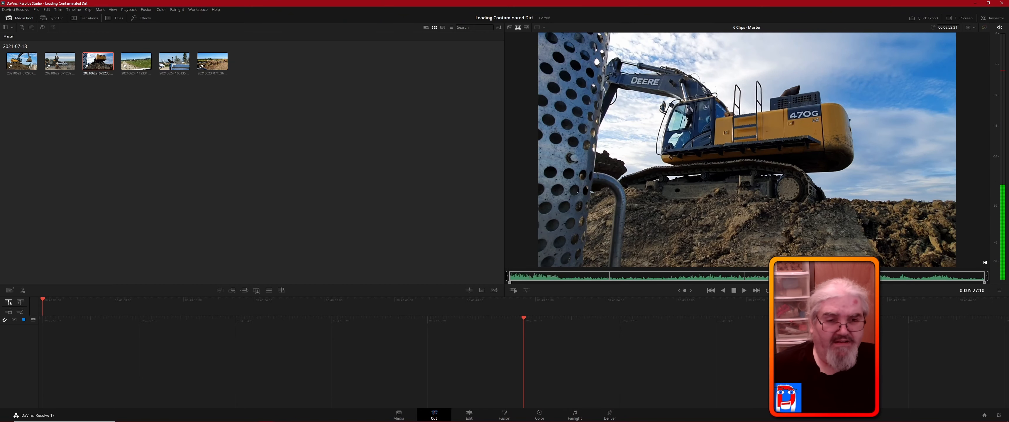
pyautogui.press('Right')
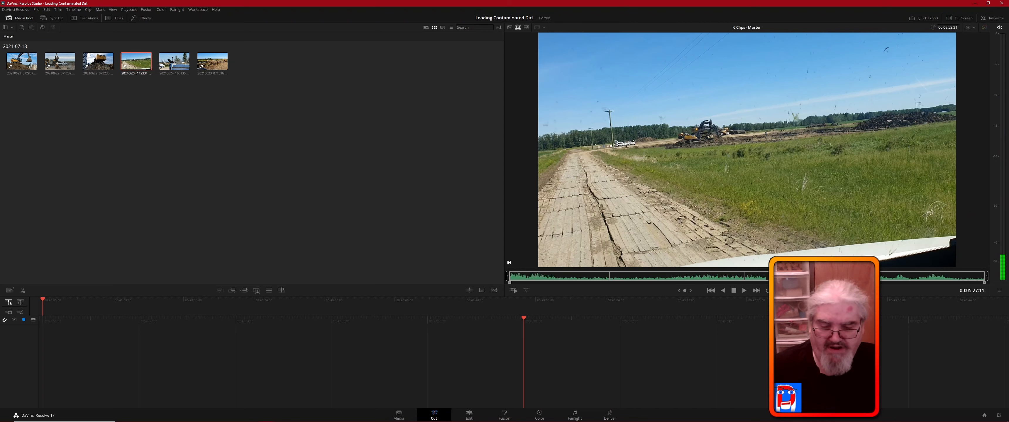
pyautogui.press('i')
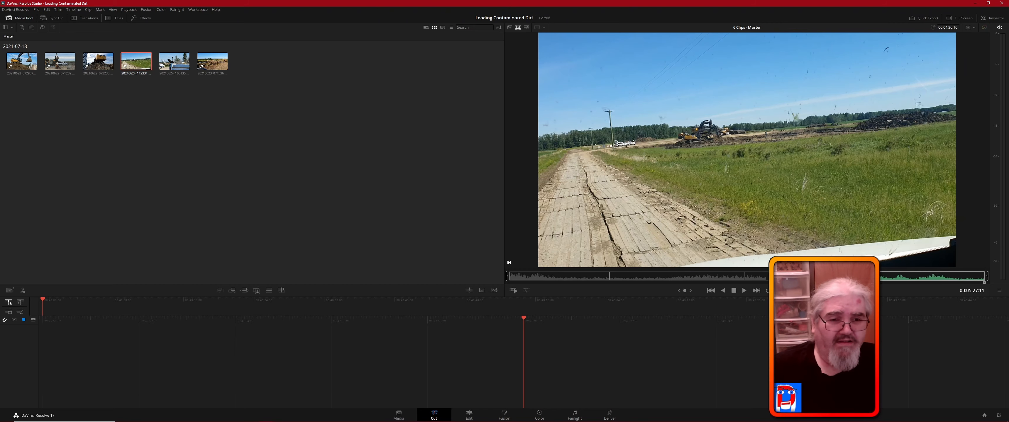
# - Mark the out point on the fourth clip's last frame, at 00:06:04:20, and place the marked range on the empty timeline
pyautogui.moveTo(770, 273); pyautogui.dragTo(800, 274)
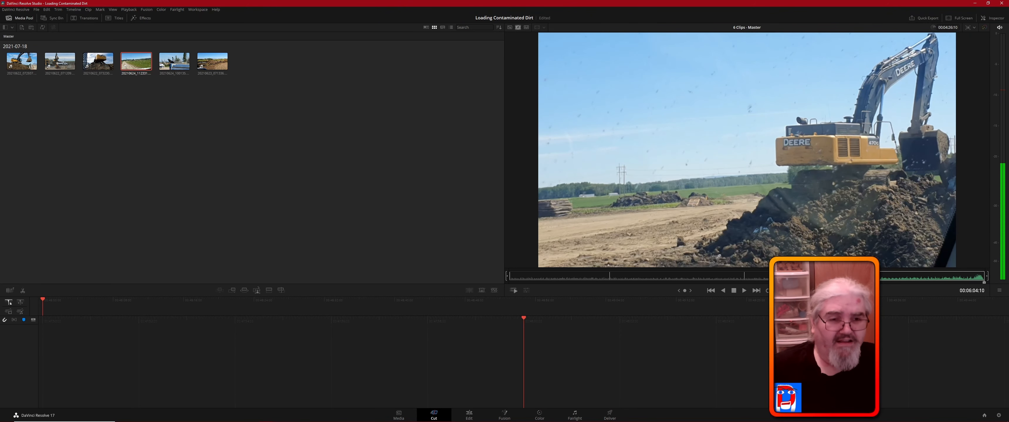
pyautogui.press('Left')
pyautogui.press('Left')
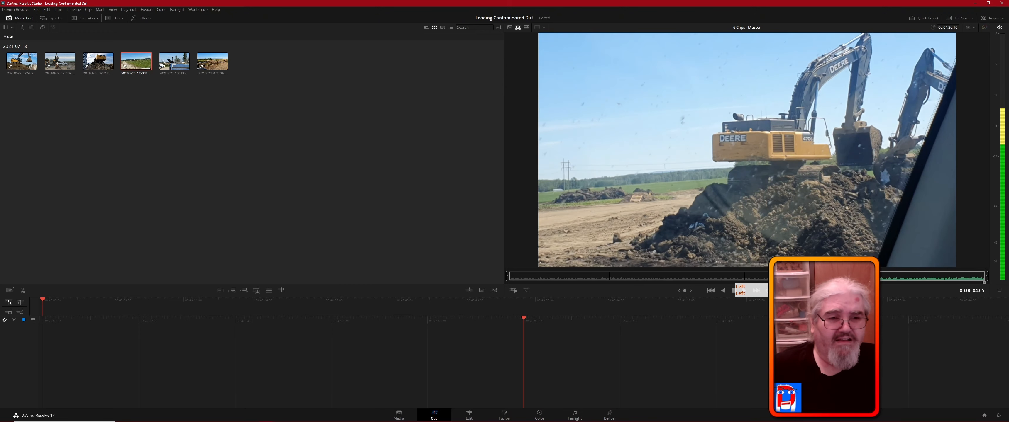
pyautogui.press('Left')
pyautogui.press('Left')
pyautogui.press('Left')
pyautogui.press('Left')
pyautogui.press('Left')
pyautogui.press('Left')
pyautogui.press('Left')
pyautogui.press('Left')
pyautogui.press('Left')
pyautogui.press('Left')
pyautogui.press('Left')
pyautogui.press('Left')
pyautogui.press('Left')
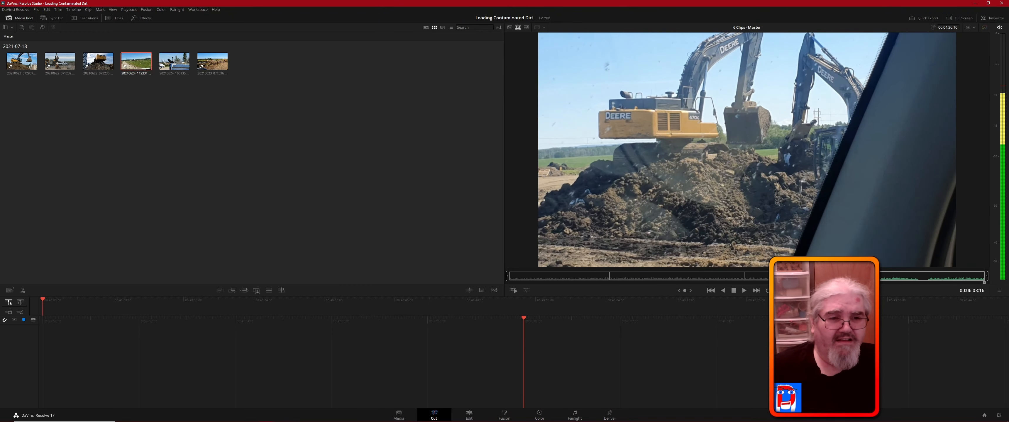
pyautogui.press('space')
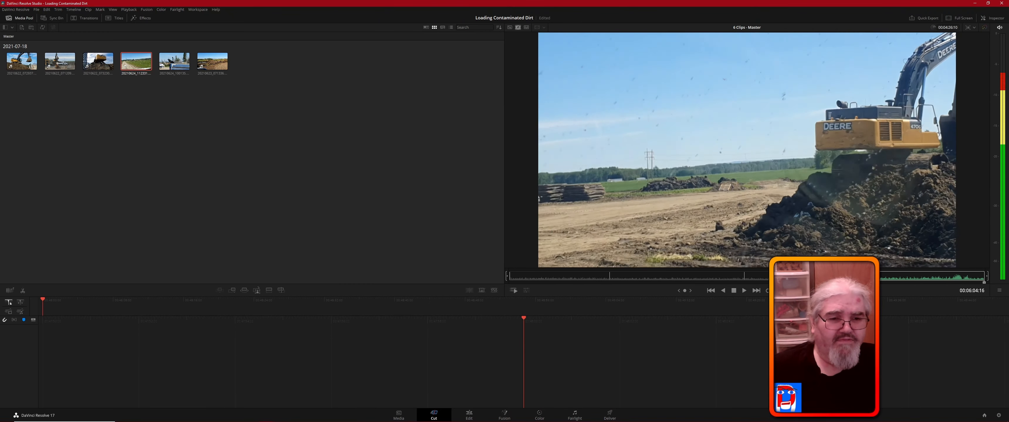
pyautogui.press('Left')
pyautogui.press('Left')
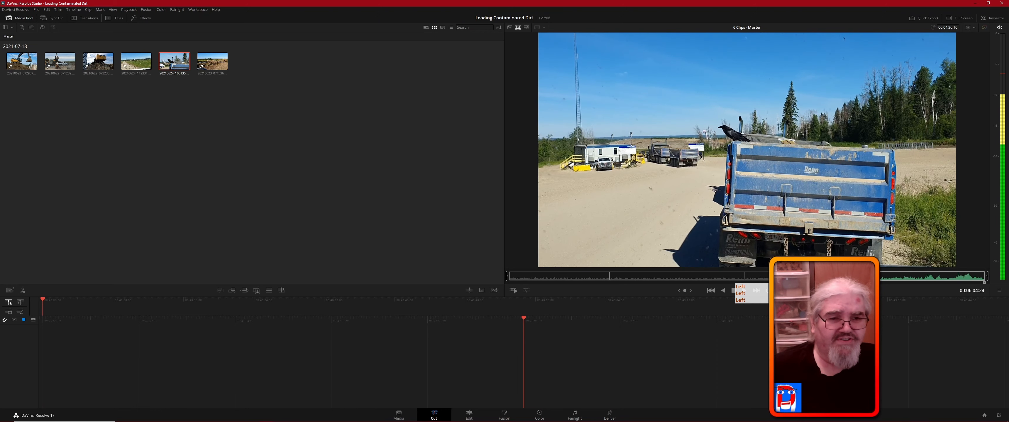
pyautogui.press('Left')
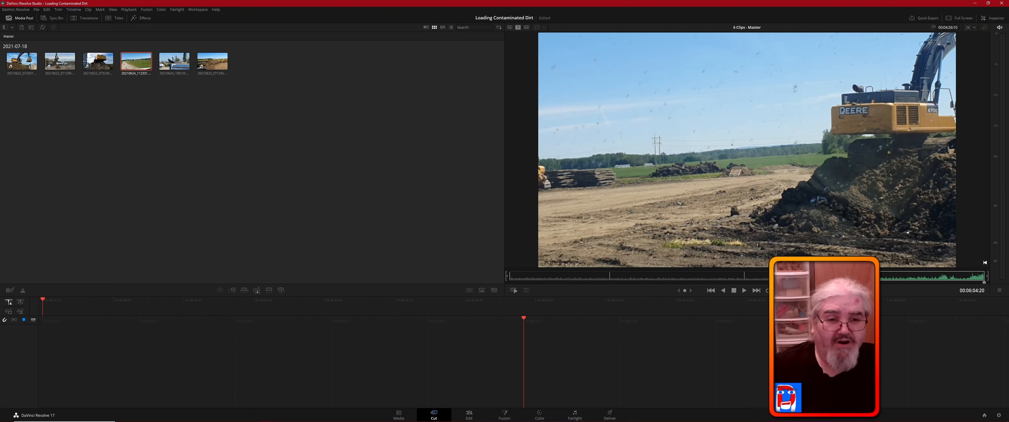
pyautogui.press('o')
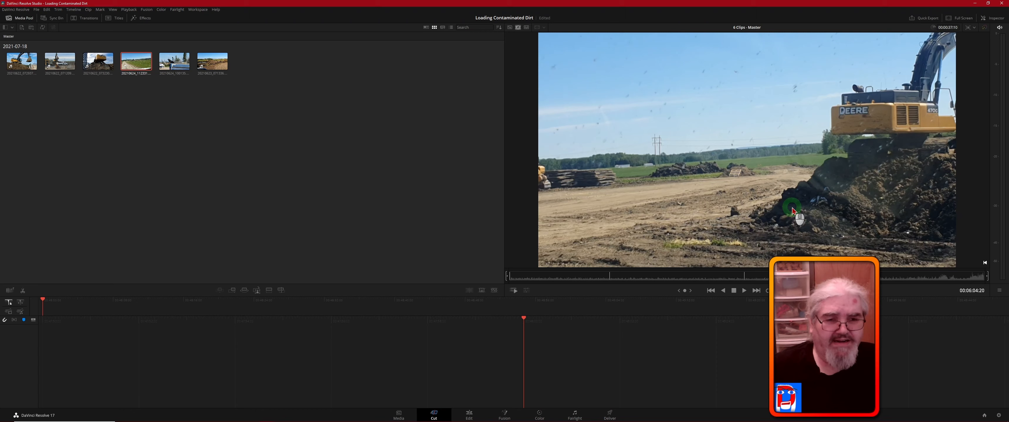
pyautogui.moveTo(792, 208); pyautogui.dragTo(483, 324)
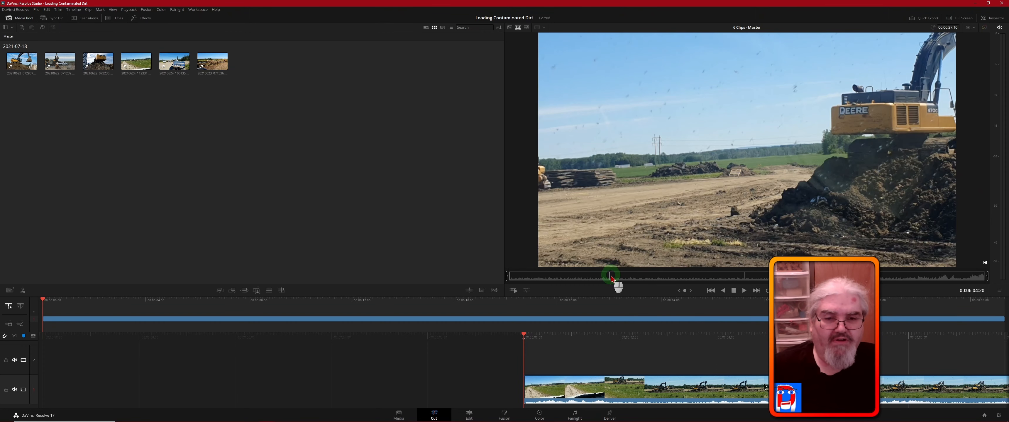
# - Mark the in point on the first frame of the second clip, at 00:02:05:07
pyautogui.click(610, 278)
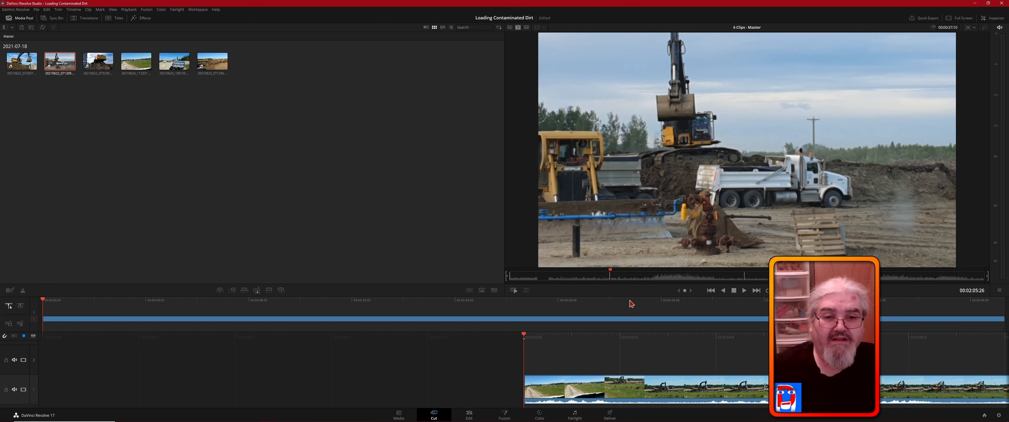
pyautogui.press('Left')
pyautogui.press('Left')
pyautogui.press('Left')
pyautogui.press('Left')
pyautogui.press('Left')
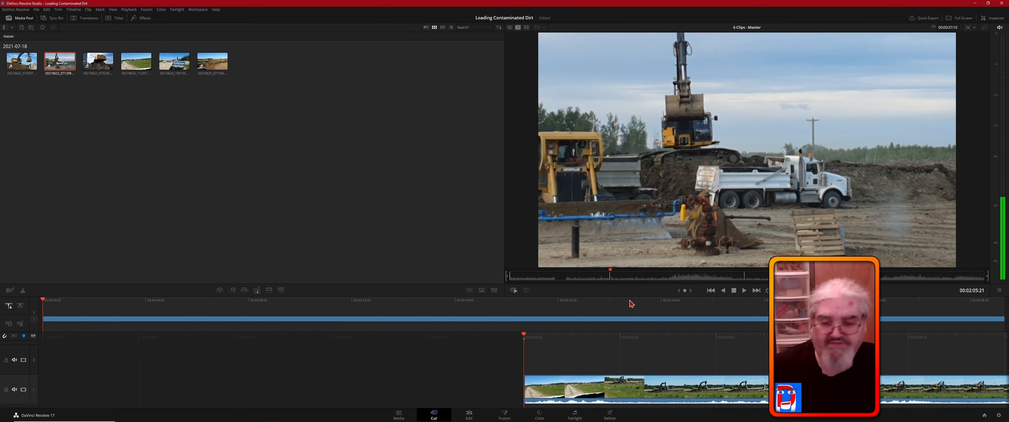
pyautogui.press('Left')
pyautogui.press('Left')
pyautogui.press('Left')
pyautogui.press('Left')
pyautogui.press('Left')
pyautogui.press('Left')
pyautogui.press('Left')
pyautogui.press('Left')
pyautogui.press('Left')
pyautogui.press('Left')
pyautogui.press('Left')
pyautogui.press('Left')
pyautogui.press('Left')
pyautogui.press('Left')
pyautogui.press('Left')
pyautogui.press('Left')
pyautogui.press('Left')
pyautogui.press('Left')
pyautogui.press('Left')
pyautogui.press('Left')
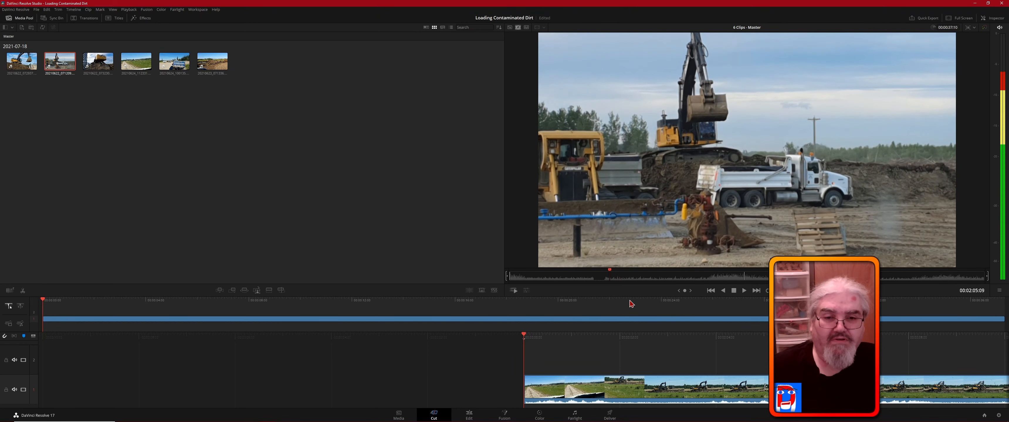
pyautogui.press('Right')
pyautogui.press('Right')
pyautogui.press('Right')
pyautogui.press('Right')
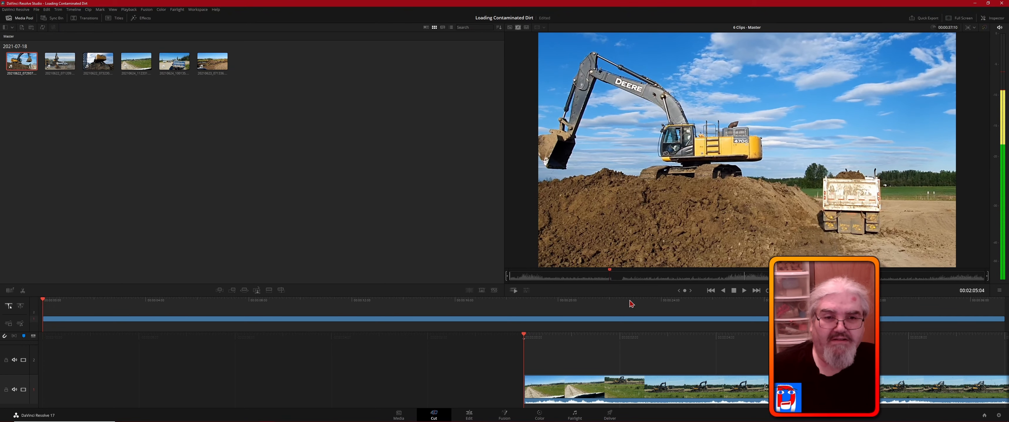
pyautogui.press('Right')
pyautogui.press('Right')
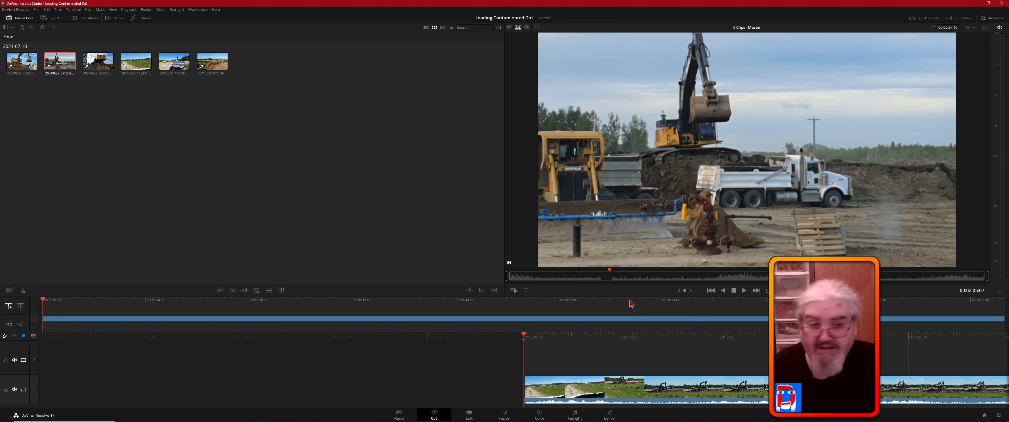
pyautogui.press('i')
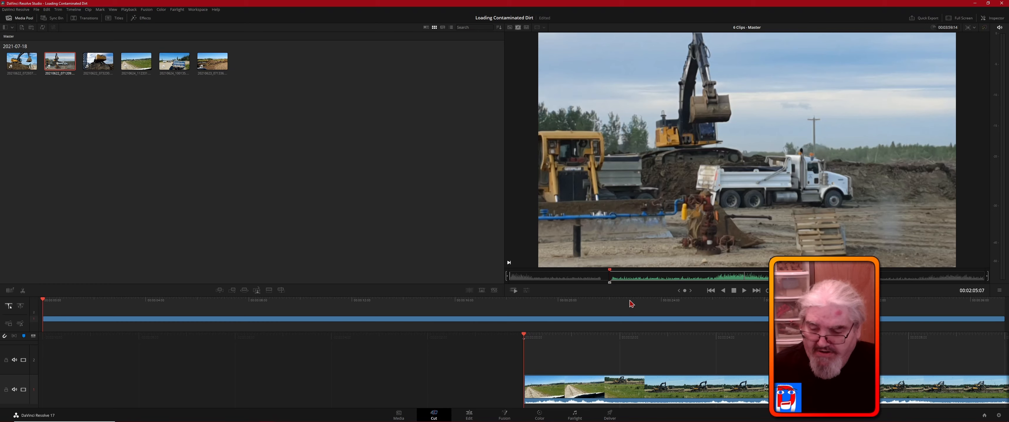
# - Mark the out point on the second clip's last frame, at 00:04:53:24
pyautogui.press('l')
pyautogui.press('l')
pyautogui.press('l')
pyautogui.press('l')
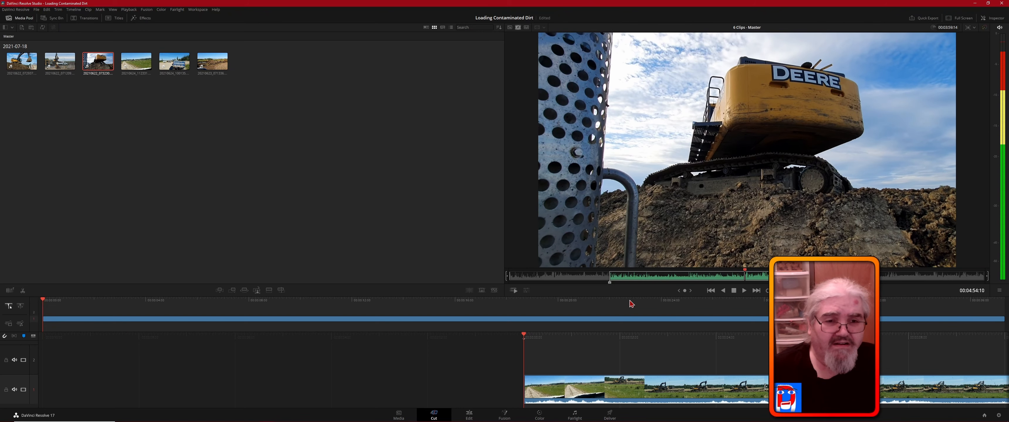
pyautogui.press('Left')
pyautogui.press('Left')
pyautogui.press('Left')
pyautogui.press('Left')
pyautogui.press('Left')
pyautogui.press('Left')
pyautogui.press('Left')
pyautogui.press('Left')
pyautogui.press('Left')
pyautogui.press('Left')
pyautogui.press('Left')
pyautogui.press('Left')
pyautogui.press('Left')
pyautogui.press('Left')
pyautogui.press('Left')
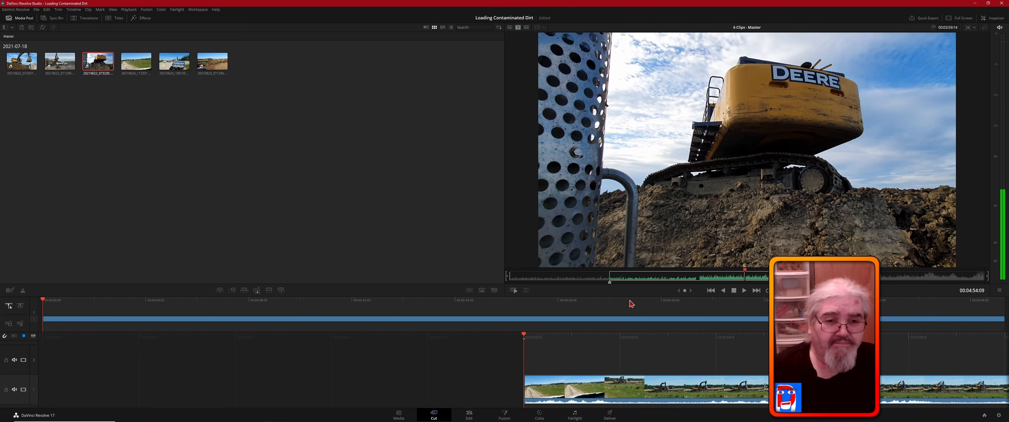
pyautogui.press('Left')
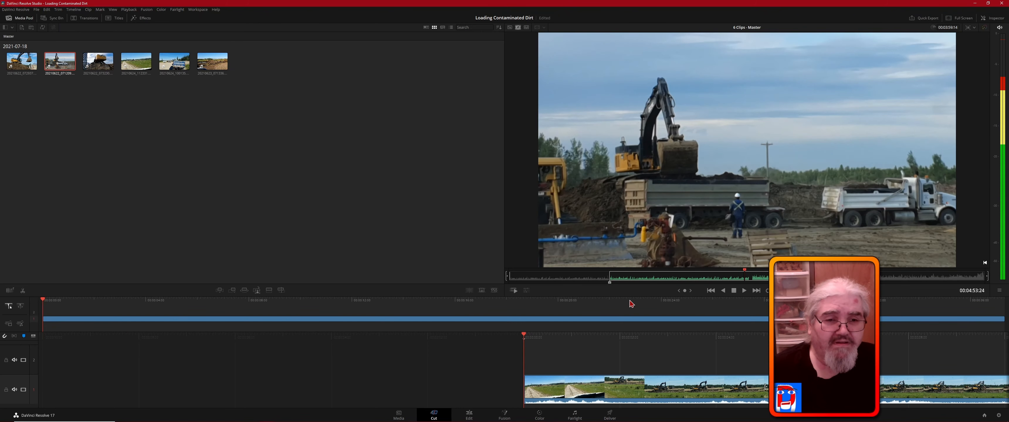
pyautogui.press('Right')
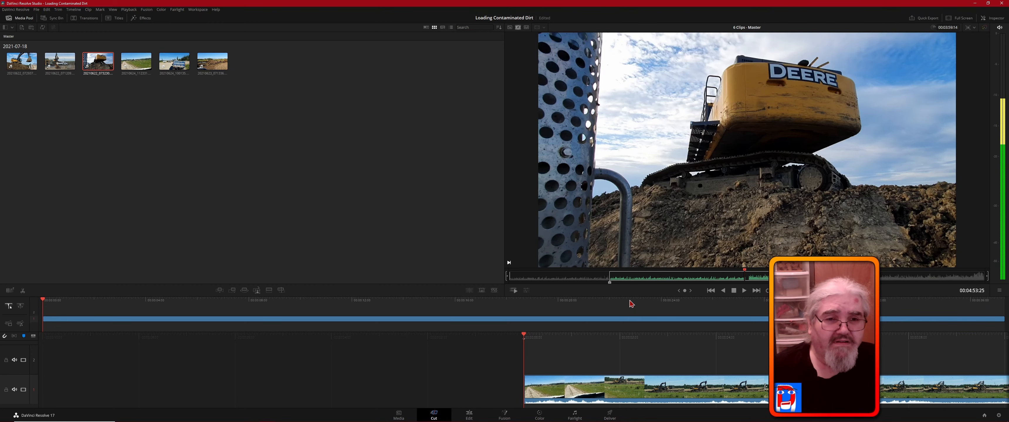
pyautogui.press('Left')
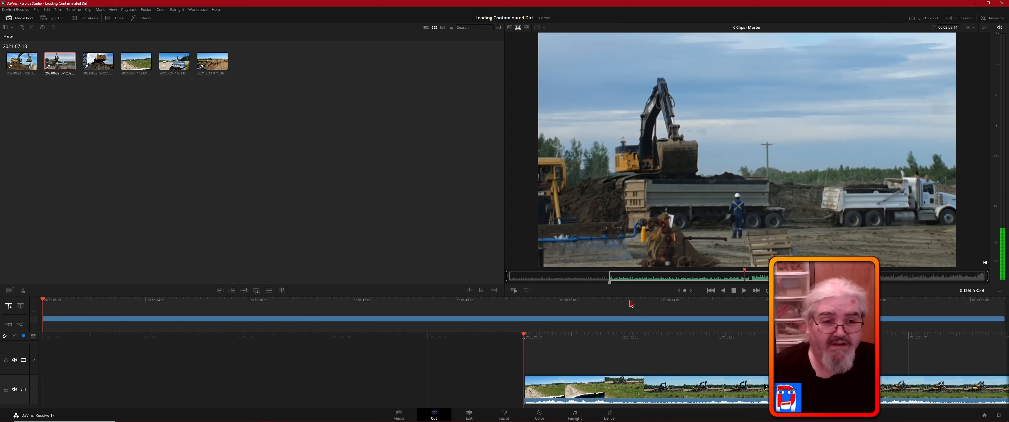
pyautogui.press('o')
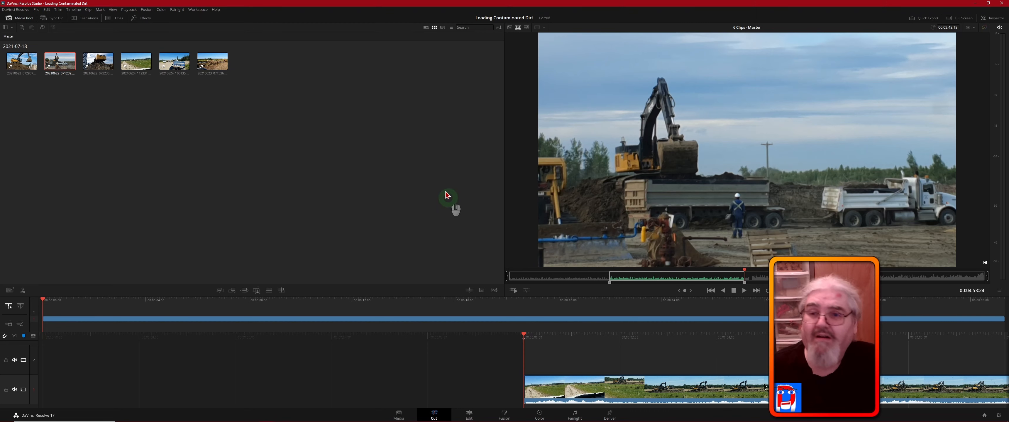
# - Append the marked second-clip range to the end of the timeline
pyautogui.click(445, 257)
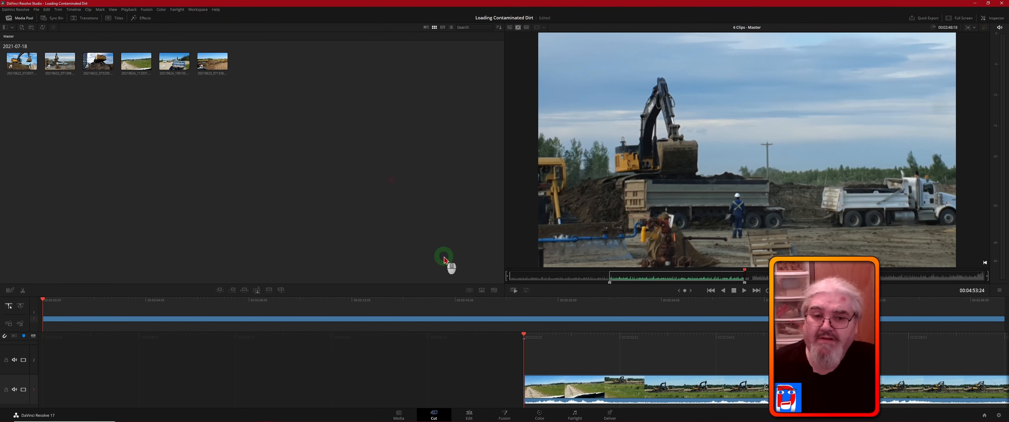
pyautogui.click(46, 9)
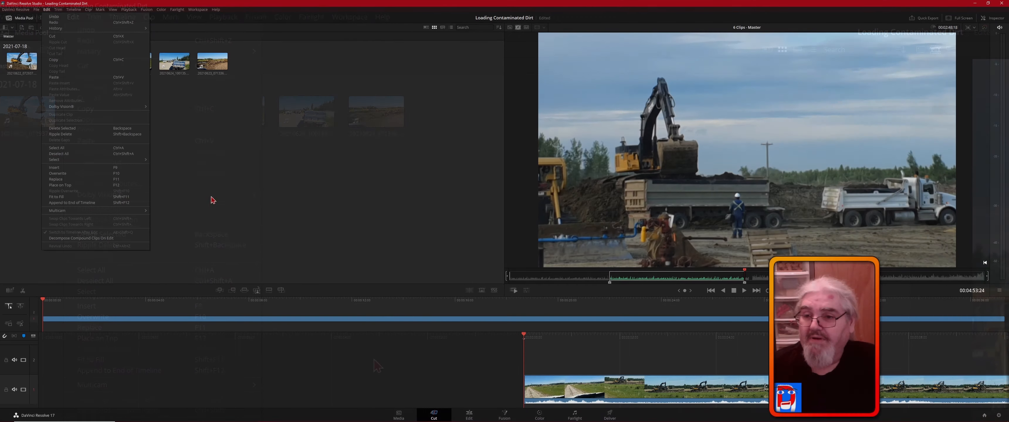
pyautogui.click(443, 342)
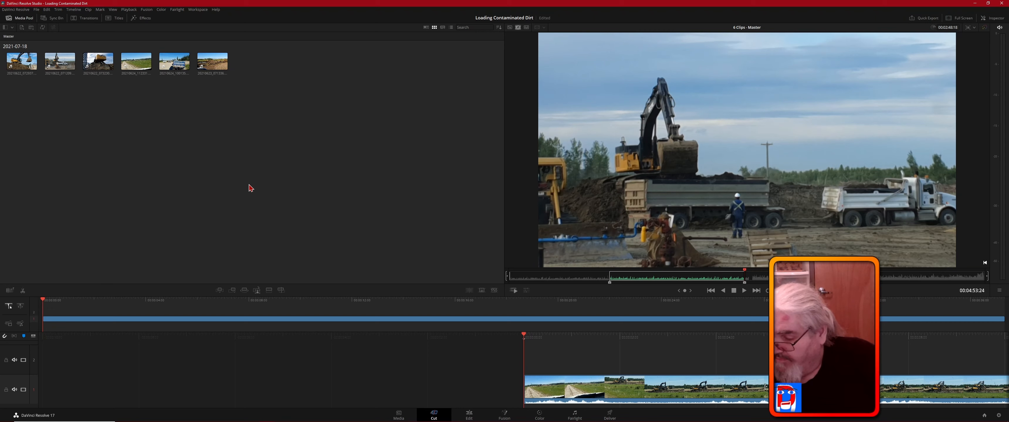
pyautogui.hotkey('shift', 'F12')
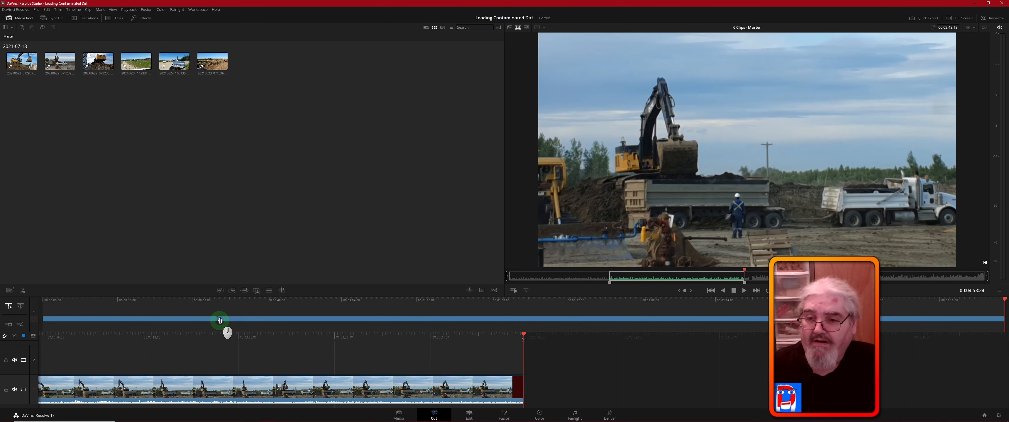
# - Scrub the timeline back to the cut between its two clips at 00:00:37:10, and return the viewer to the source tape
pyautogui.click(200, 323)
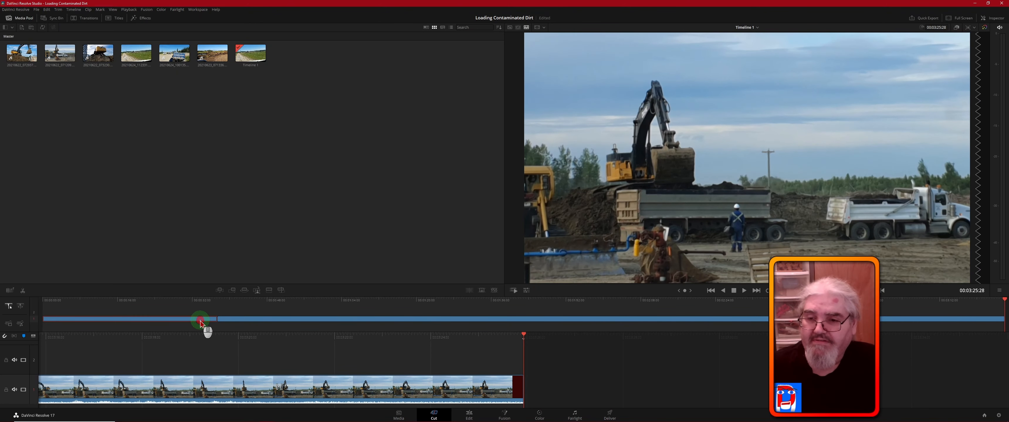
pyautogui.click(255, 321)
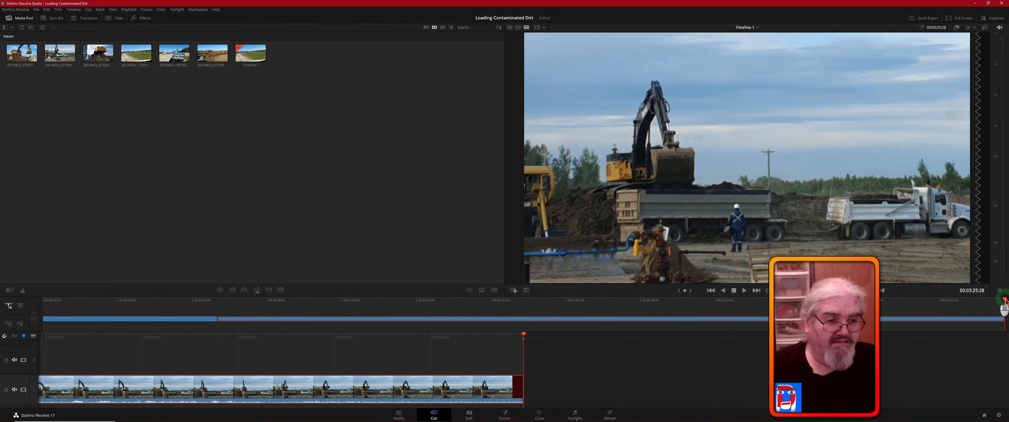
pyautogui.moveTo(1005, 301); pyautogui.dragTo(590, 301)
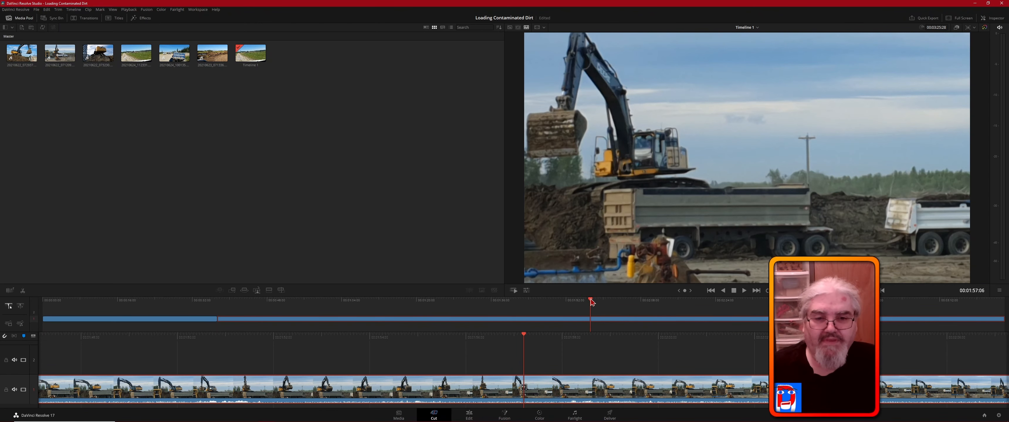
pyautogui.moveTo(591, 302); pyautogui.dragTo(218, 299)
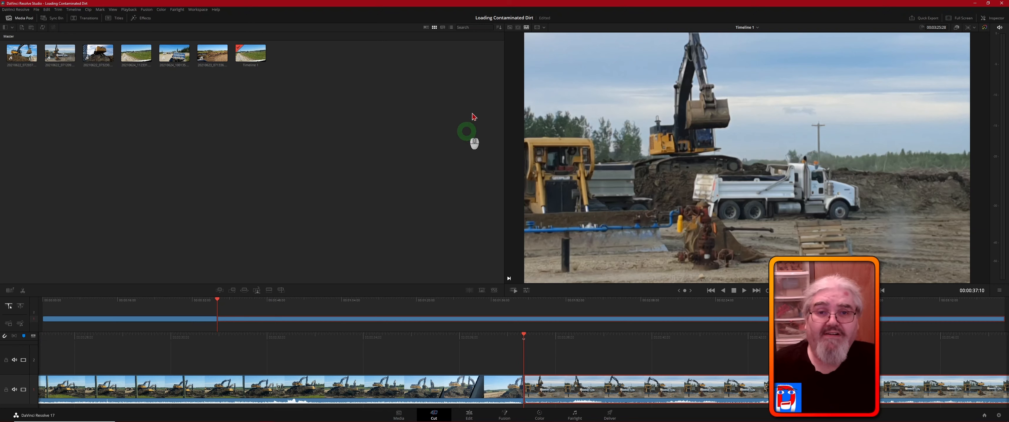
pyautogui.click(518, 27)
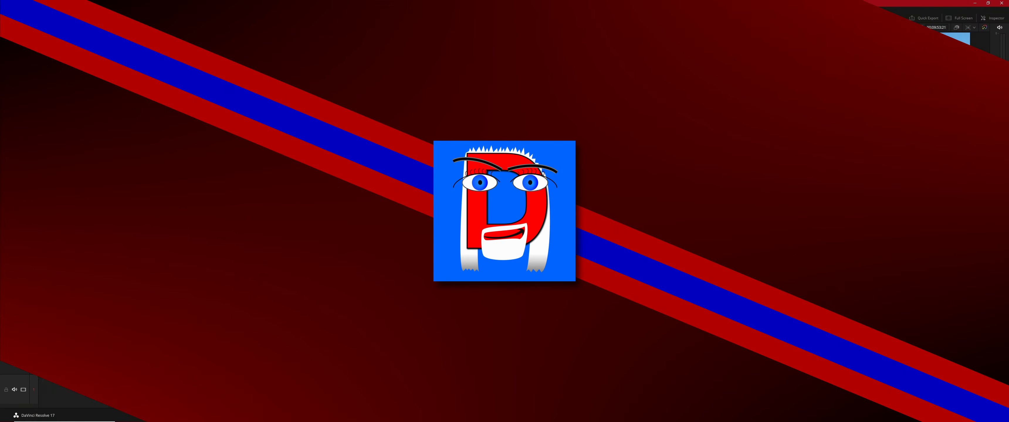
# - Review the assembled timeline from its first frame through to the end at 00:09:53:21
pyautogui.click(432, 369)
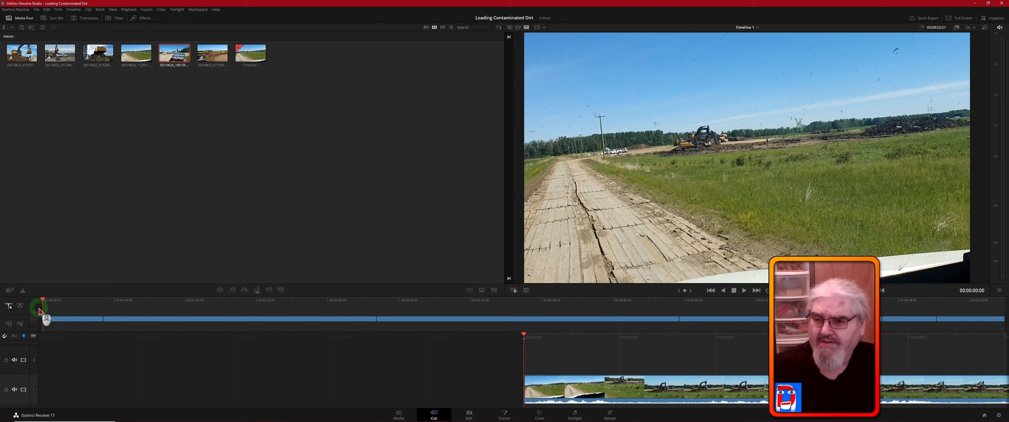
pyautogui.moveTo(45, 301); pyautogui.dragTo(423, 323)
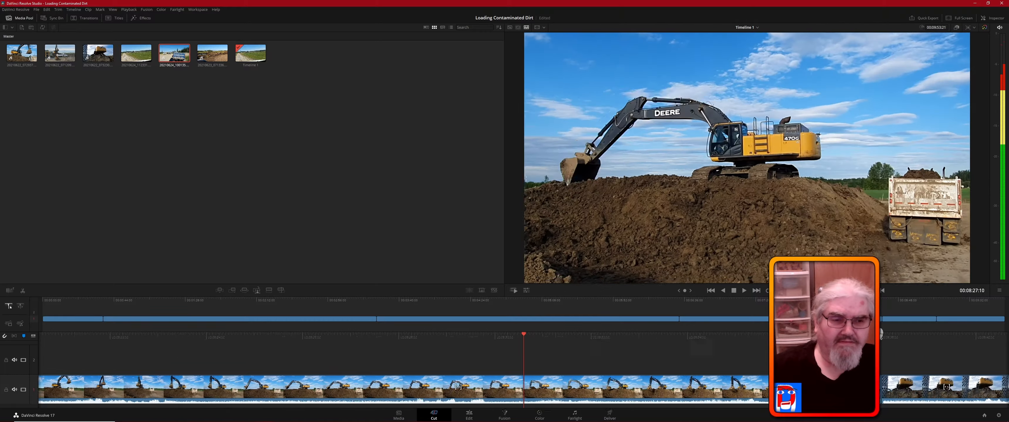
pyautogui.moveTo(870, 323); pyautogui.dragTo(1001, 324)
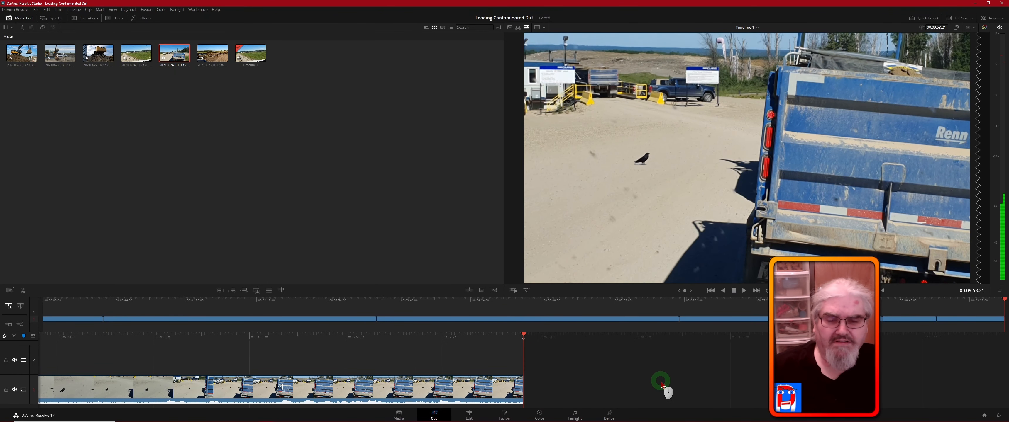
# - Switch to the Edit page and fit the entire timeline in view
pyautogui.click(470, 415)
pyautogui.click(649, 332)
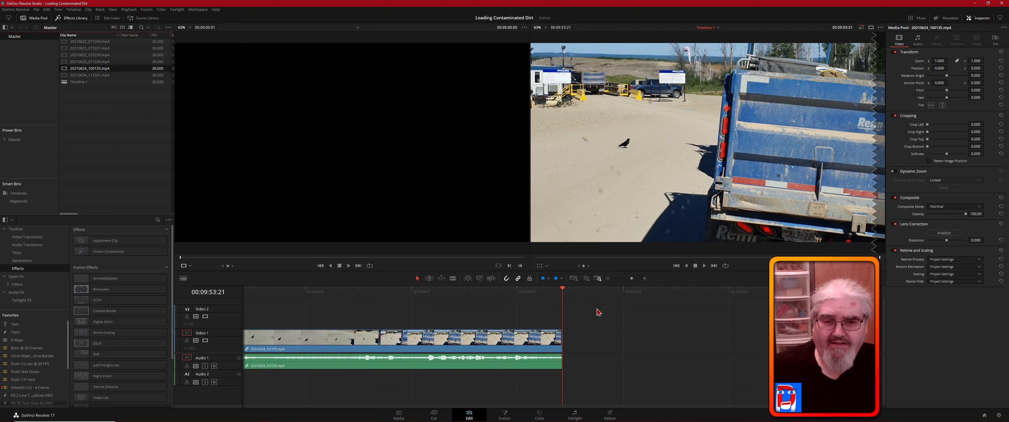
pyautogui.press('shift')
pyautogui.hotkey('shift', 'z')
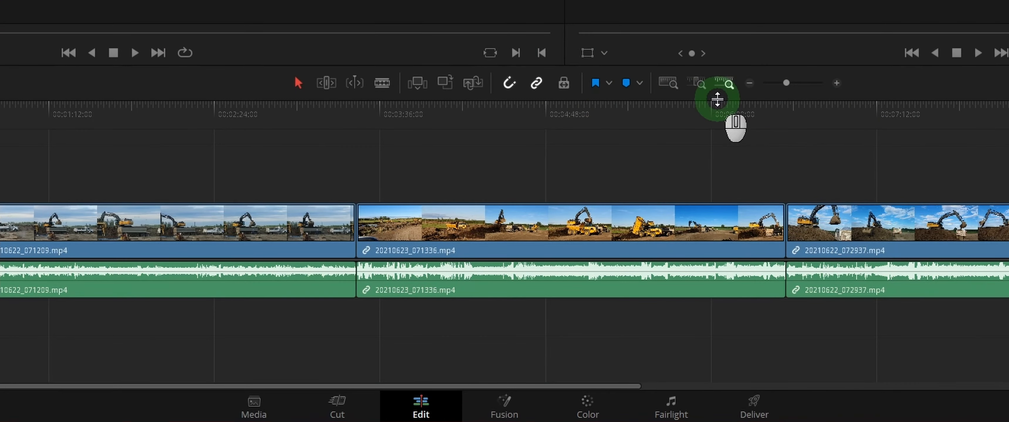
# - Compare Full Extent Zoom with Detail Zoom on the timeline, and shuttle the playhead backwards to 00:07:19:27
pyautogui.click(668, 86)
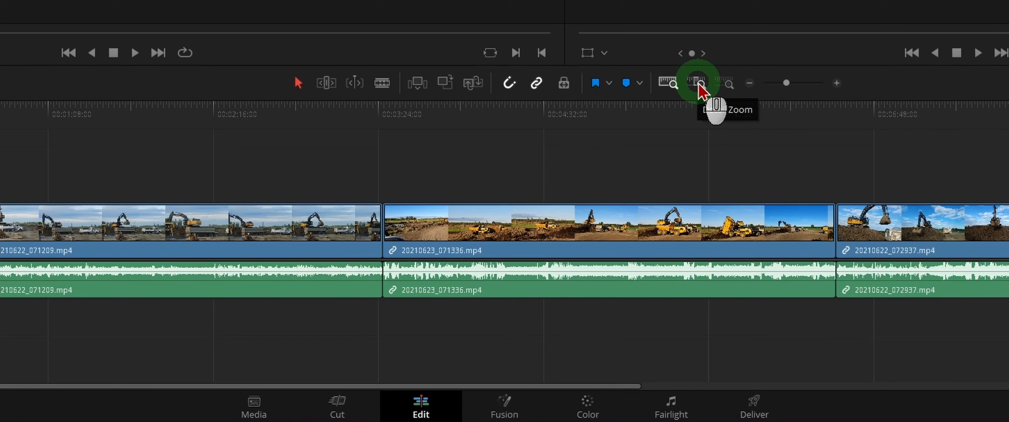
pyautogui.click(698, 83)
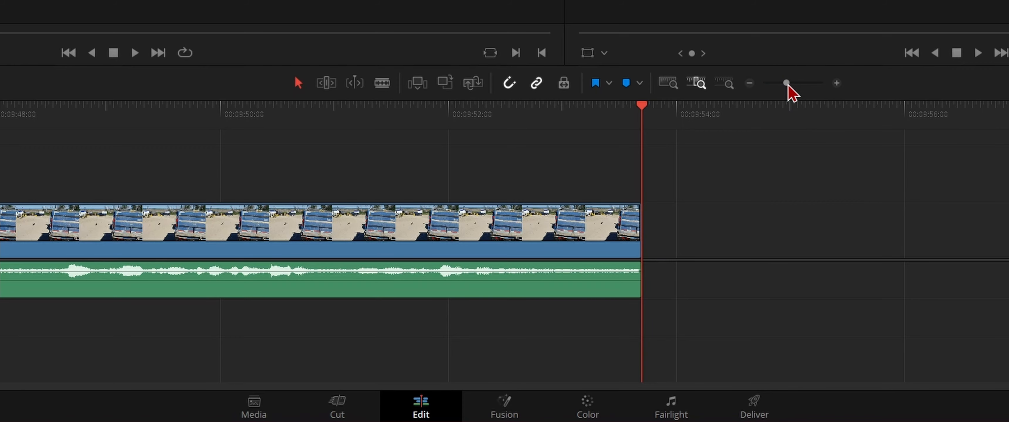
pyautogui.press('j')
pyautogui.press('j')
pyautogui.press('j')
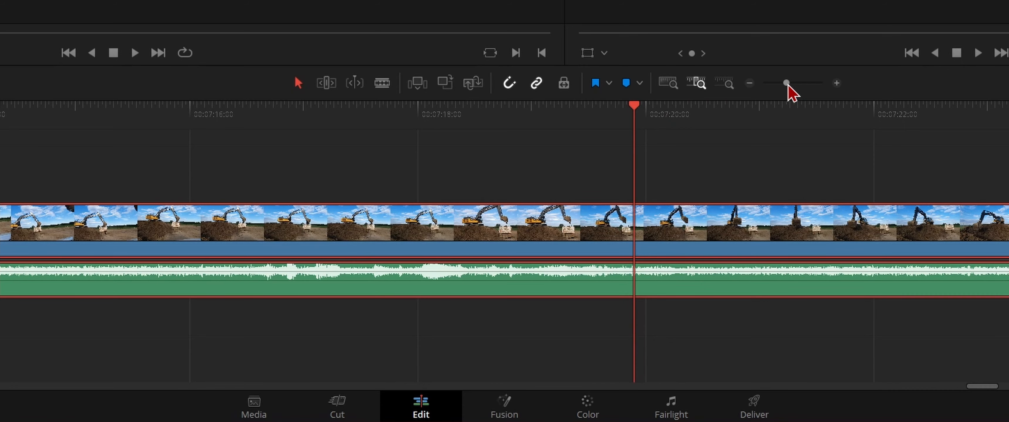
# - Examine the timeline around the playhead at several custom zoom levels, from close frame detail back to a wide overview of the clips
pyautogui.click(789, 83)
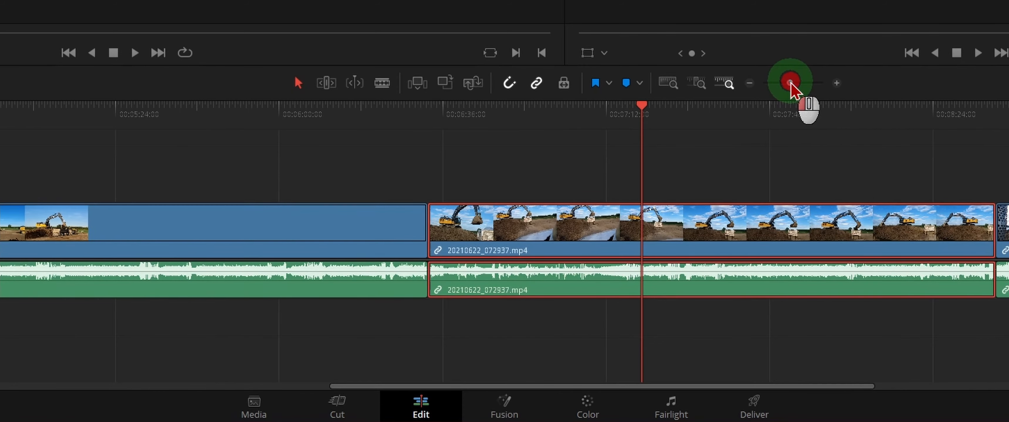
pyautogui.moveTo(789, 83); pyautogui.dragTo(793, 83)
pyautogui.moveTo(796, 83); pyautogui.dragTo(800, 84)
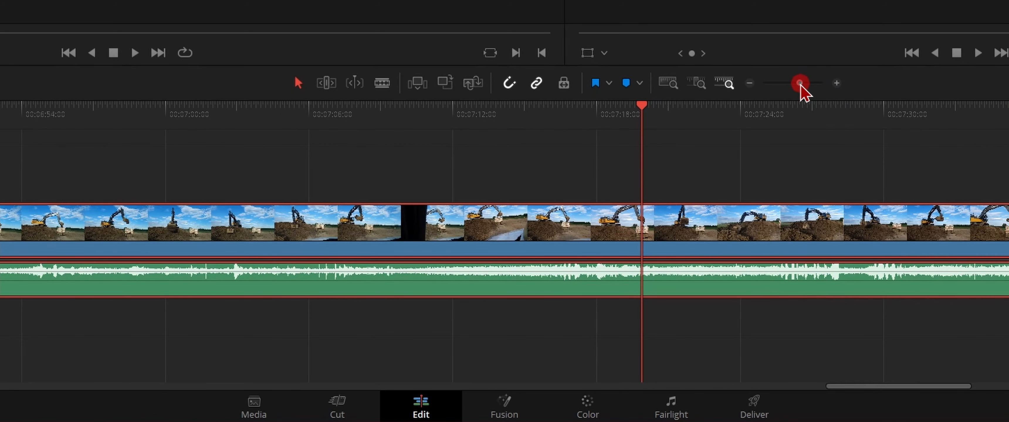
pyautogui.moveTo(800, 84)
pyautogui.mouseDown()
pyautogui.moveTo(781, 84)
pyautogui.moveTo(791, 84)
pyautogui.mouseUp()
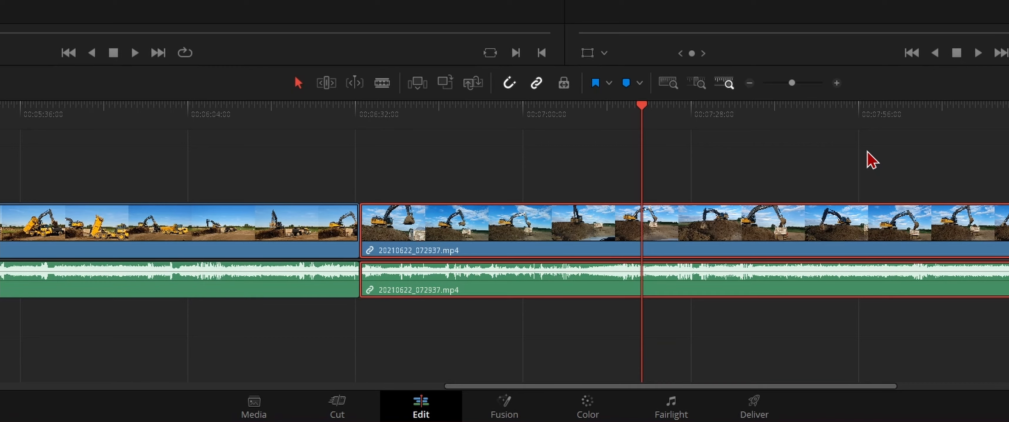
pyautogui.keyDown('ctrl'); pyautogui.scroll(4, 871, 160); pyautogui.keyUp('ctrl')
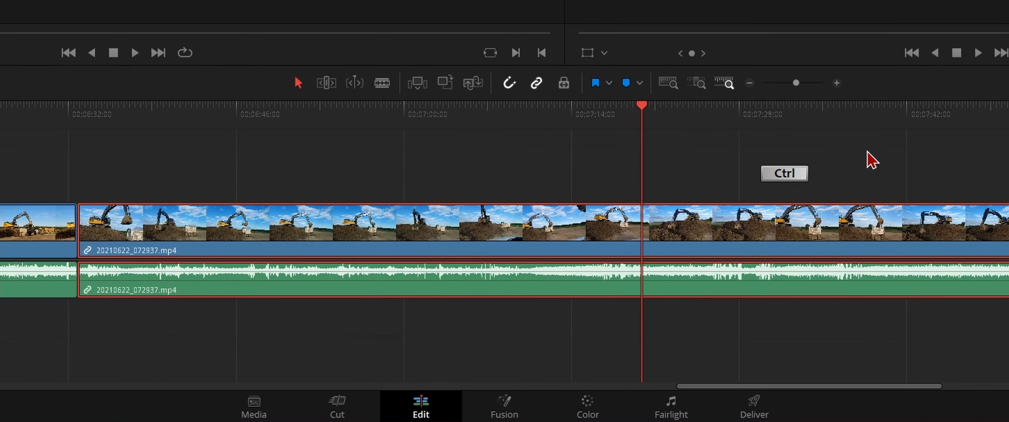
pyautogui.keyDown('ctrl'); pyautogui.scroll(3, 868, 153); pyautogui.keyUp('ctrl')
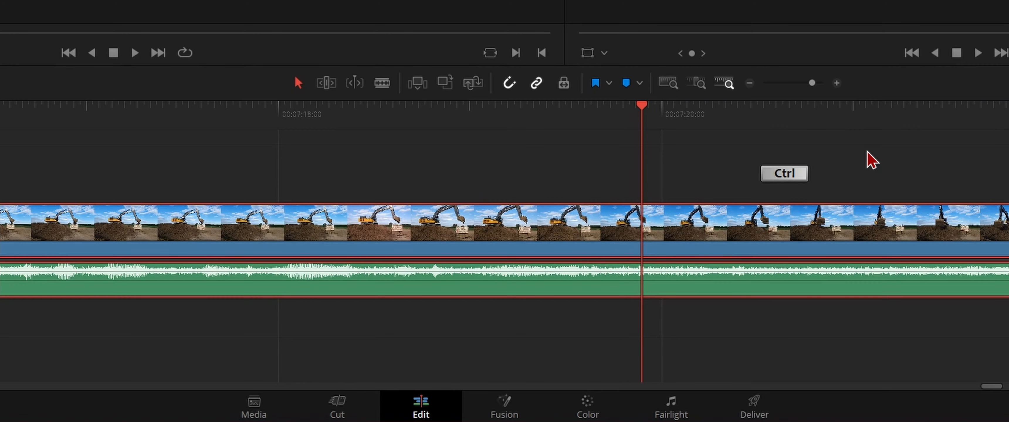
pyautogui.click(820, 83)
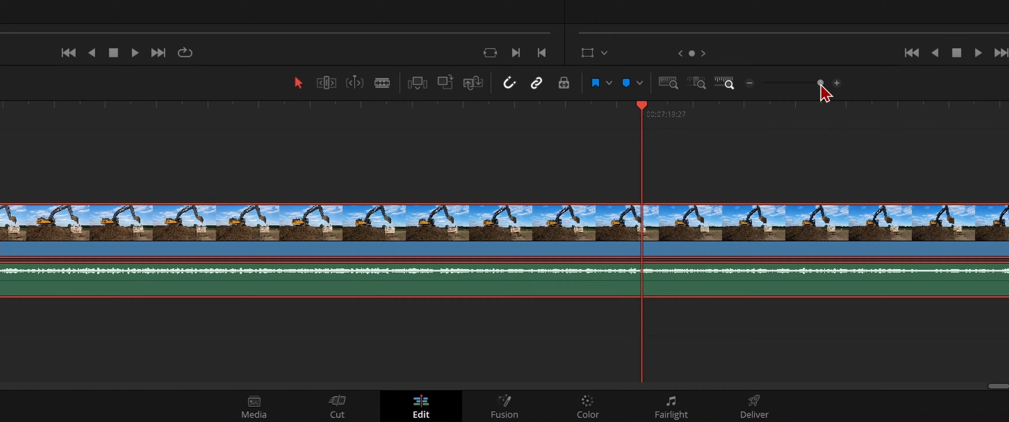
pyautogui.moveTo(820, 84); pyautogui.dragTo(787, 89)
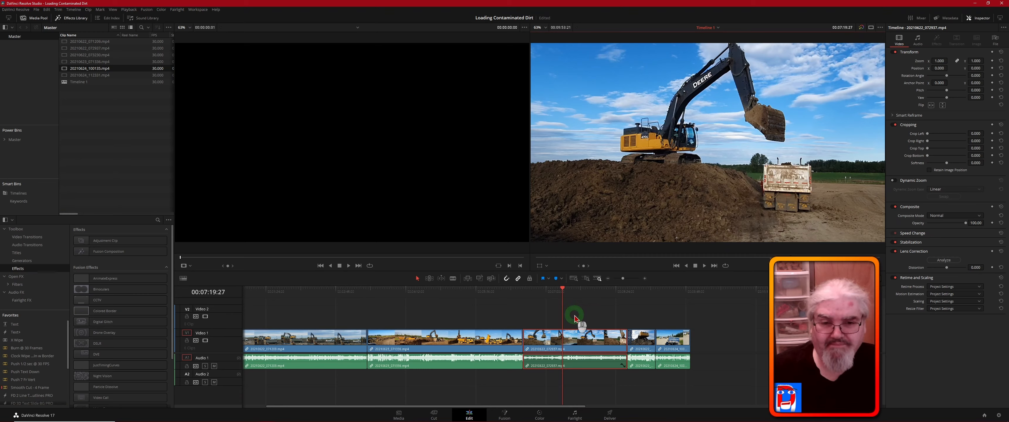
# - Inspect the third clip's surroundings by zooming the timeline in and out, and place the playhead at 00:07:19:25
pyautogui.keyDown('alt'); pyautogui.scroll(3, 574, 318); pyautogui.keyUp('alt')
pyautogui.keyDown('alt'); pyautogui.scroll(3, 574, 318); pyautogui.keyUp('alt')
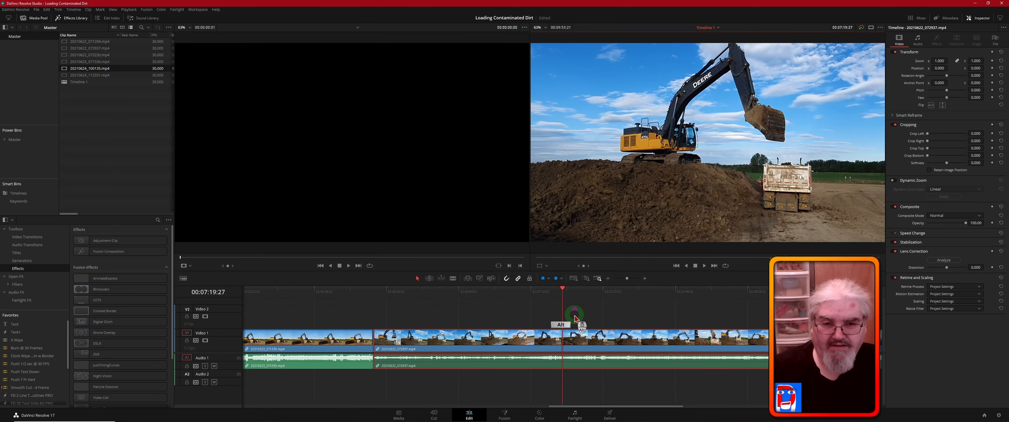
pyautogui.scroll(-3, 575, 318)
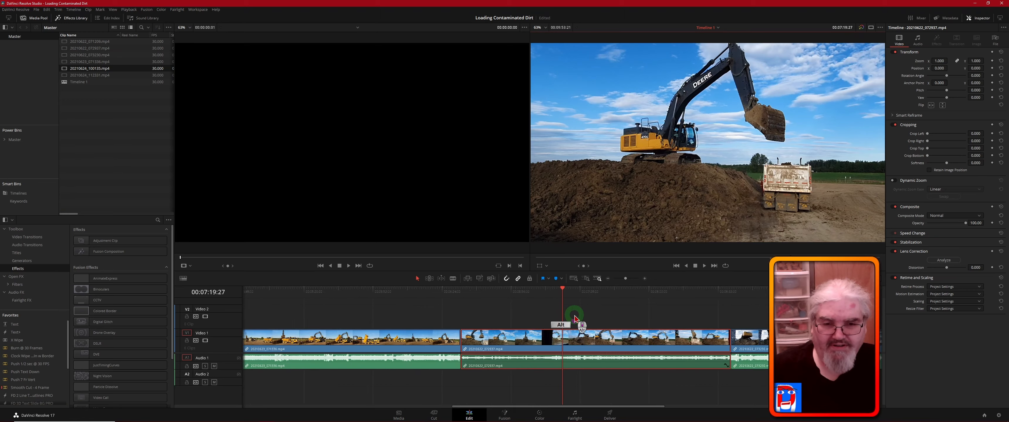
pyautogui.keyDown('alt'); pyautogui.scroll(2, 574, 318); pyautogui.keyUp('alt')
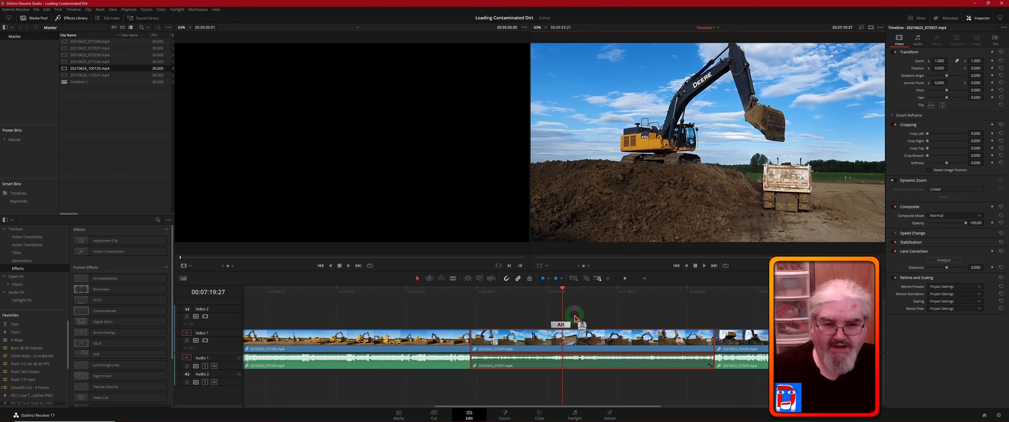
pyautogui.scroll(-2, 575, 318)
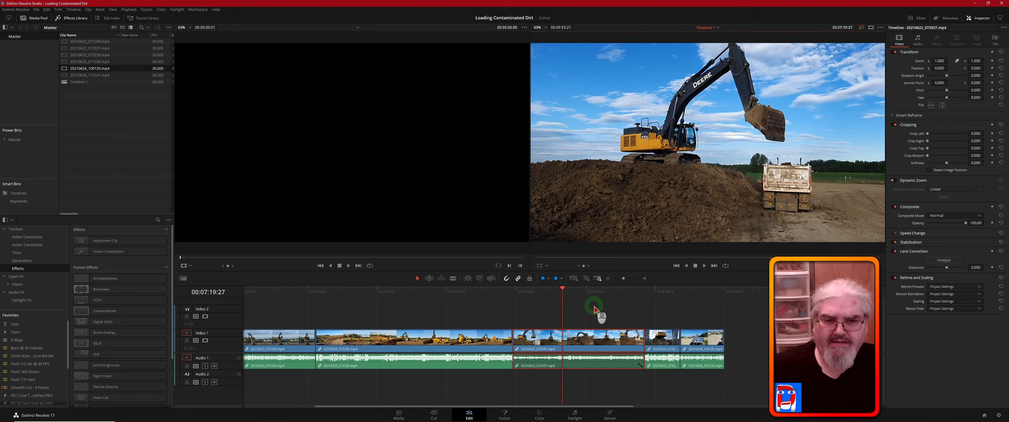
pyautogui.click(563, 290)
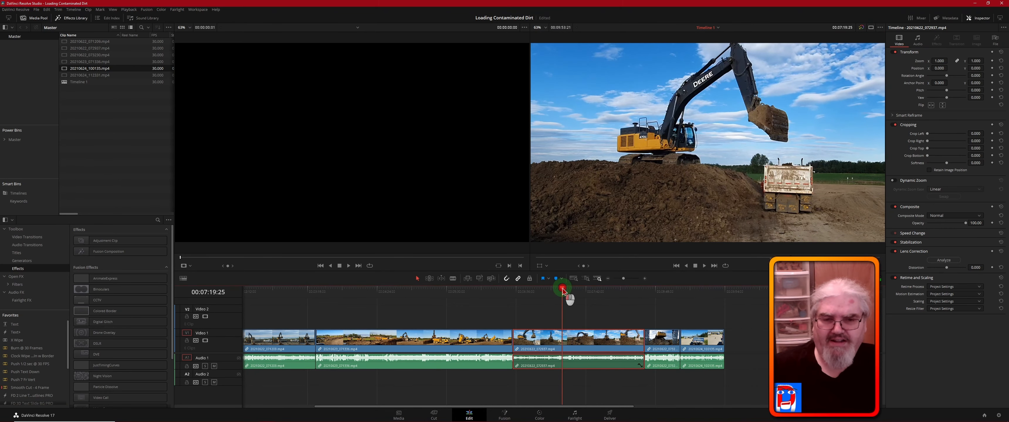
# - Return the playhead to the start of the timeline and expand the Master folder under Power Bins
pyautogui.moveTo(563, 290); pyautogui.dragTo(238, 301)
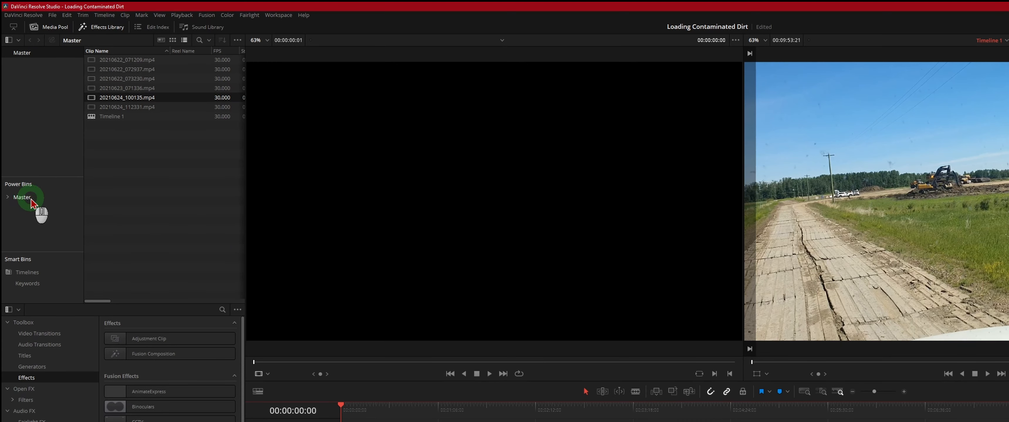
pyautogui.click(9, 198)
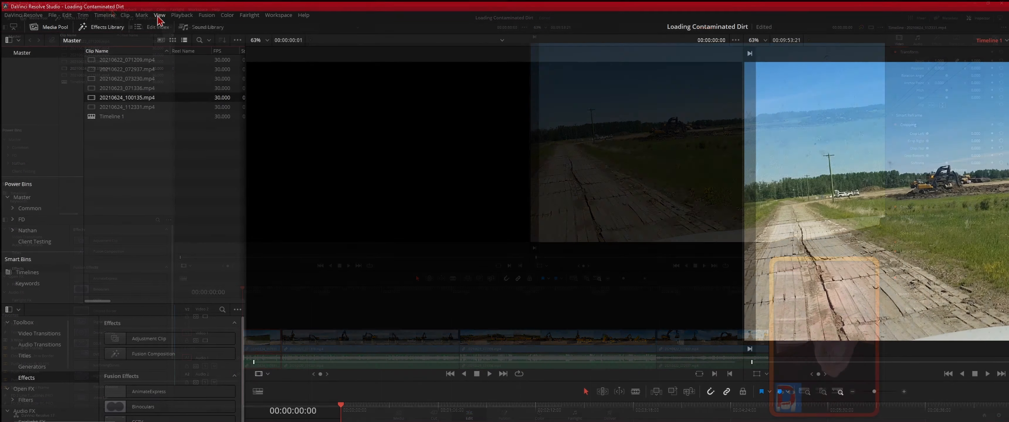
# - Toggle the Power Bins off and back on in the Media Pool, and hide the Smart Bins
pyautogui.click(113, 9)
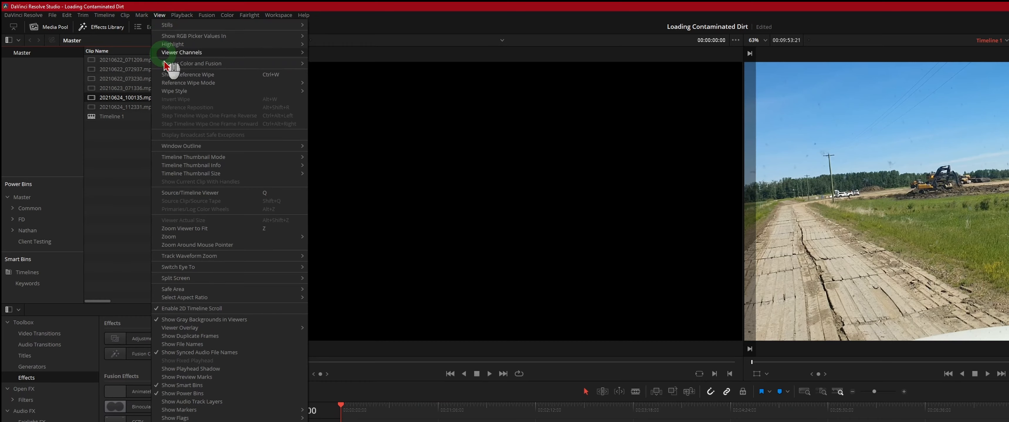
pyautogui.click(209, 393)
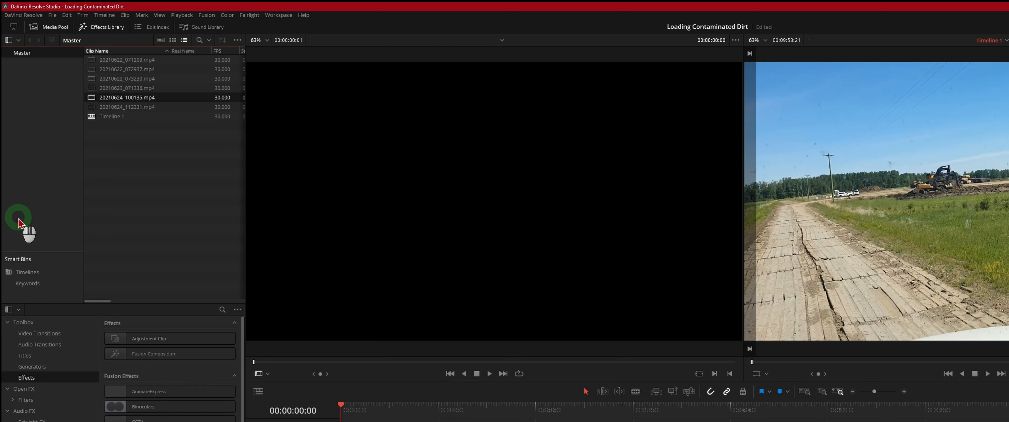
pyautogui.click(158, 15)
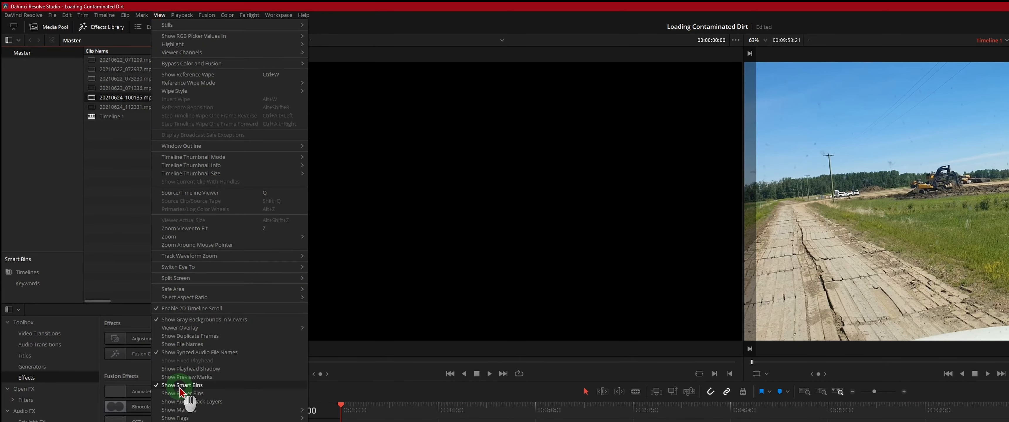
pyautogui.click(190, 394)
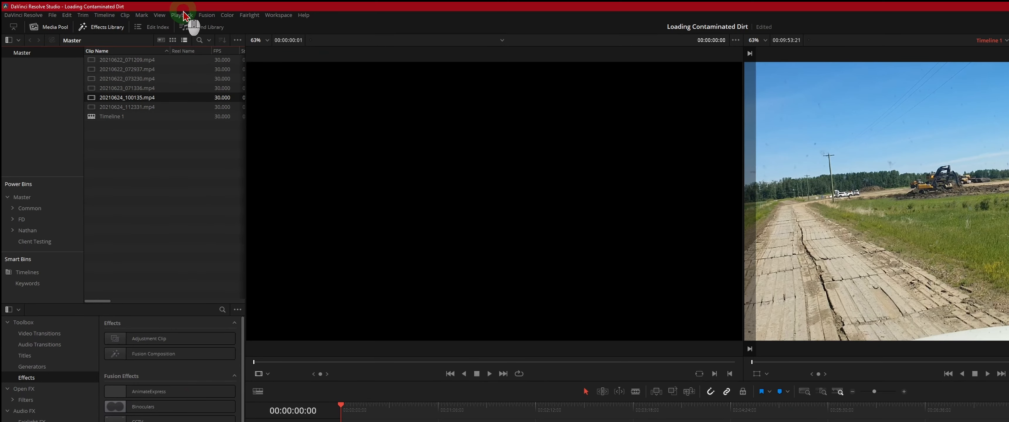
pyautogui.click(160, 15)
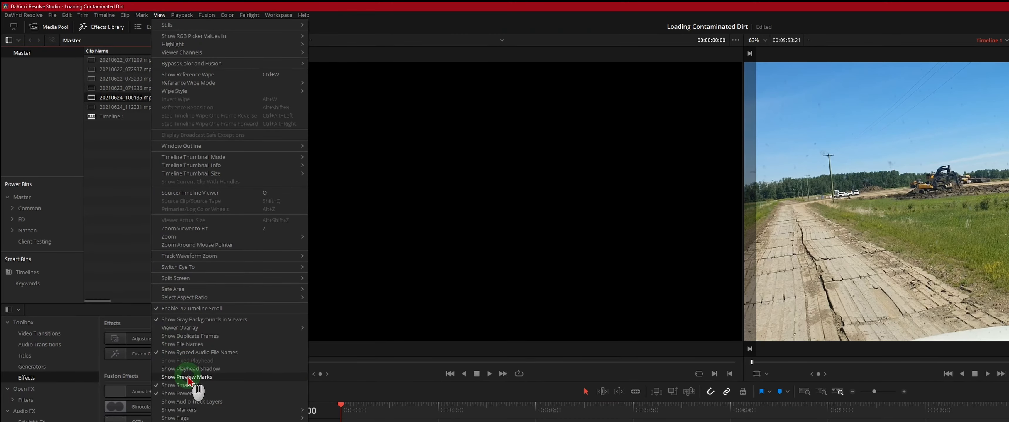
pyautogui.click(196, 386)
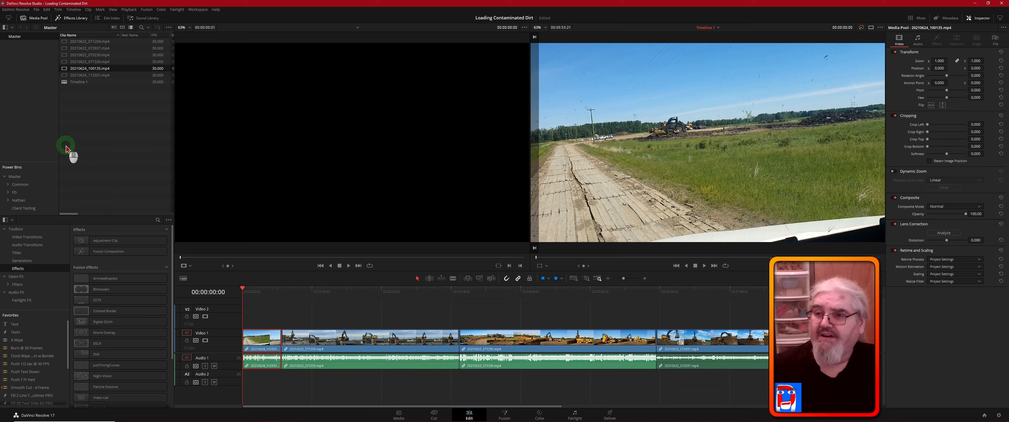
# - Try the Media Pool and Effects Library separately and at reduced height, ending with both shown at full height
pyautogui.click(74, 19)
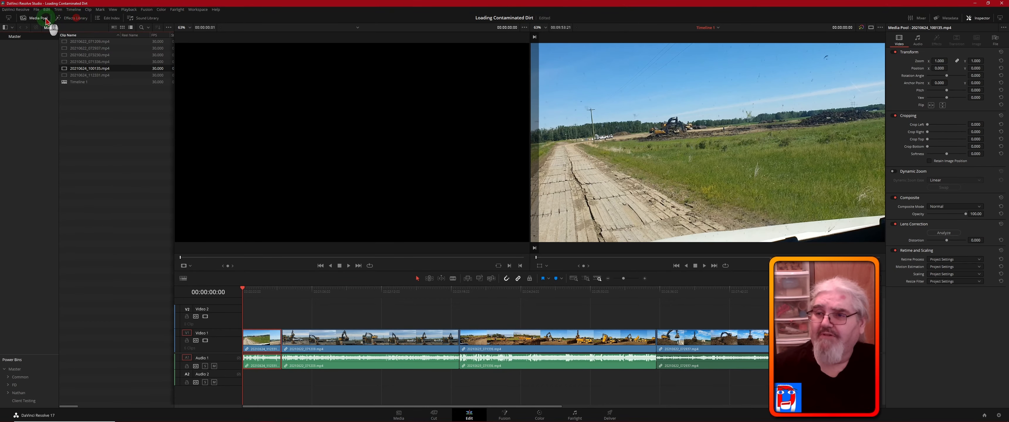
pyautogui.click(42, 20)
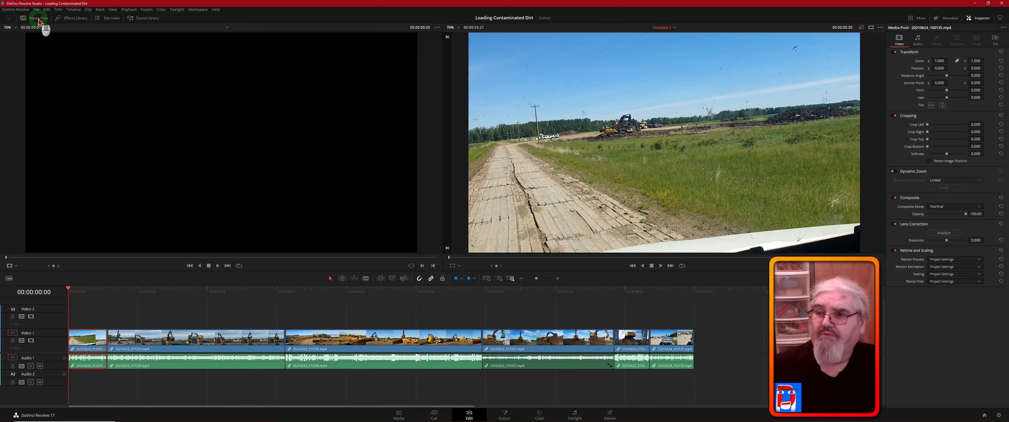
pyautogui.click(10, 19)
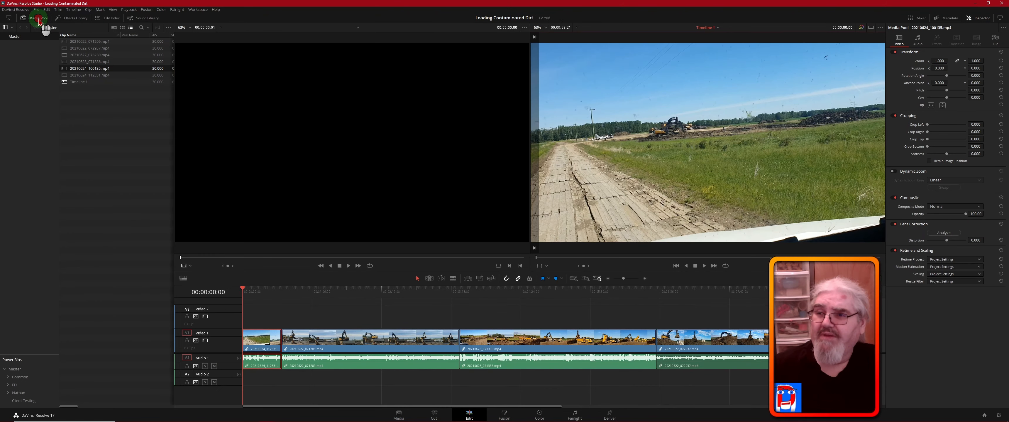
pyautogui.click(10, 18)
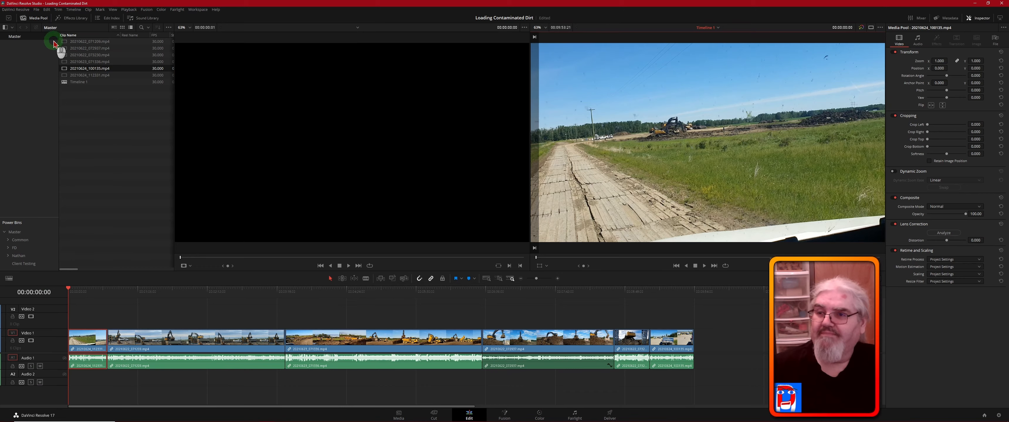
pyautogui.click(76, 19)
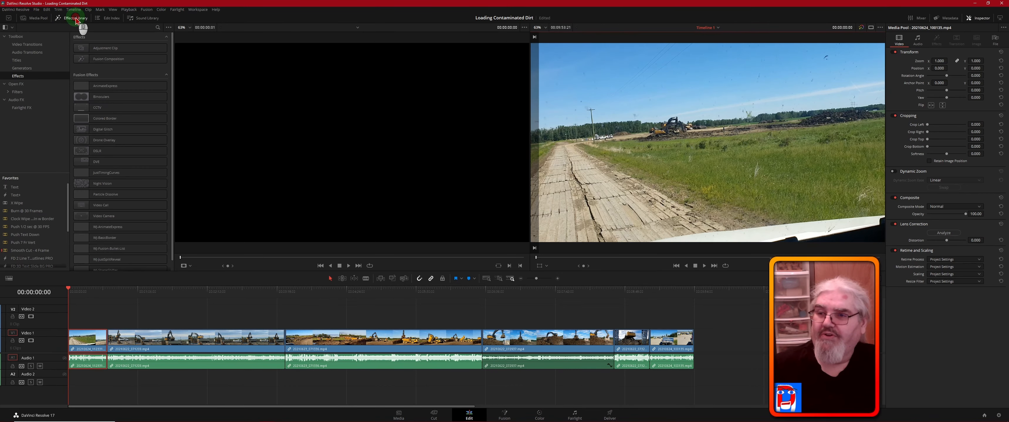
pyautogui.click(42, 20)
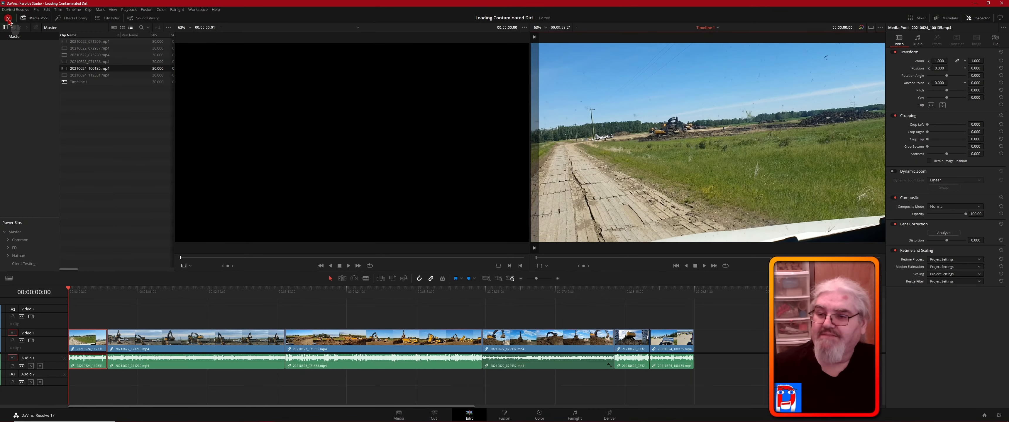
pyautogui.click(8, 19)
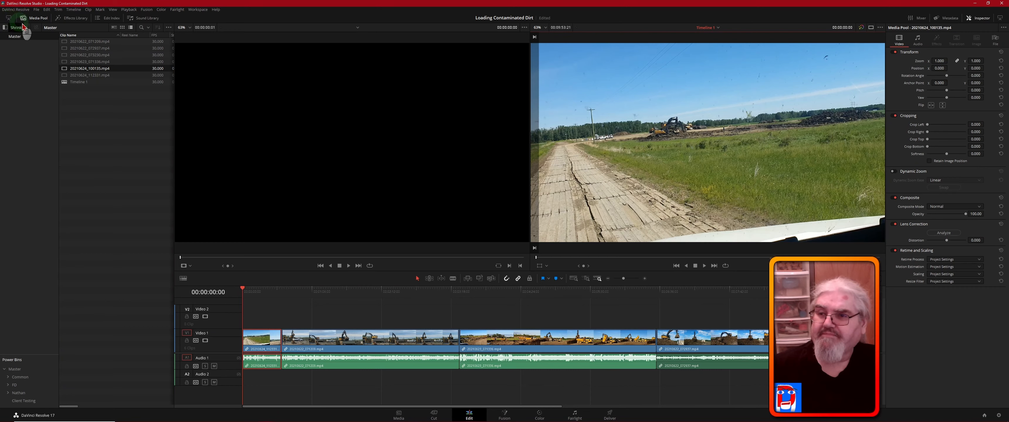
pyautogui.click(74, 18)
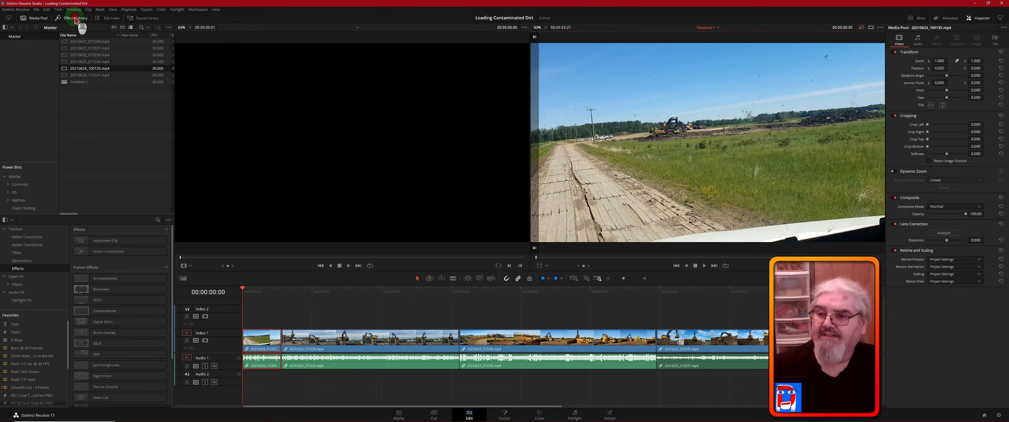
pyautogui.click(132, 163)
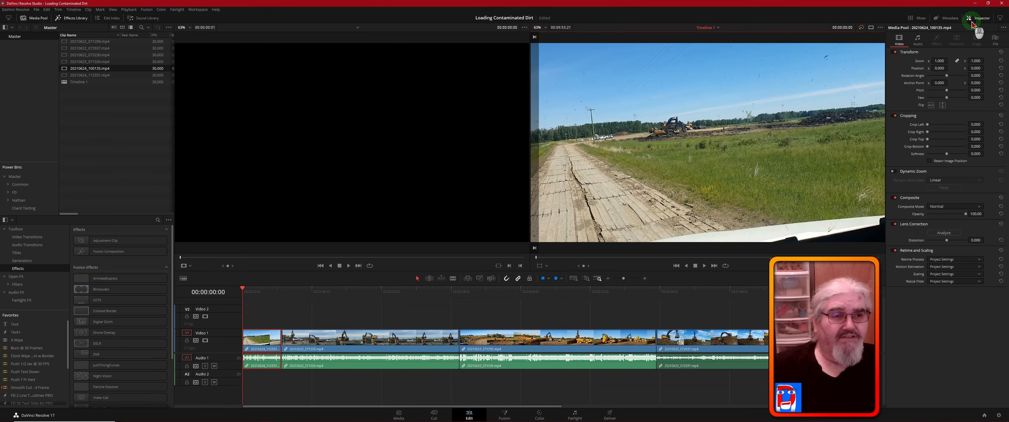
# - Try full and reduced height for the Inspector area together with Metadata and the audio Mixer, leaving only the Inspector shown
pyautogui.click(1000, 19)
pyautogui.click(1000, 20)
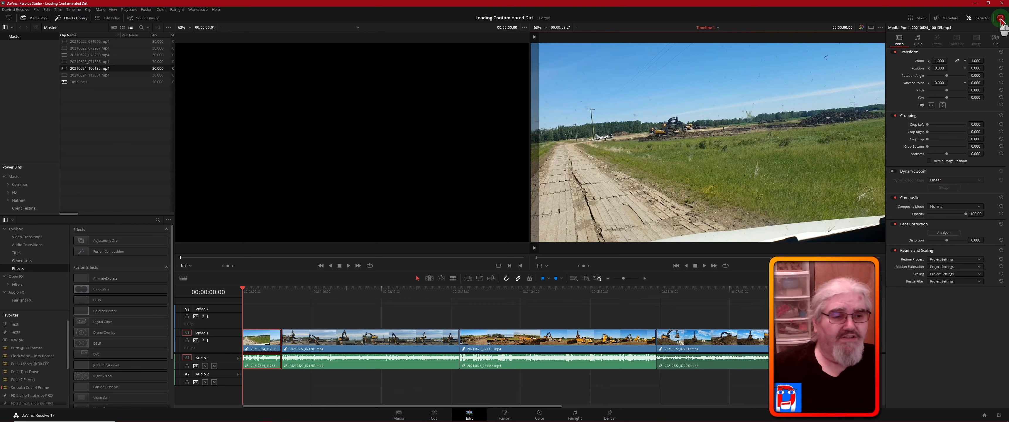
pyautogui.click(1000, 19)
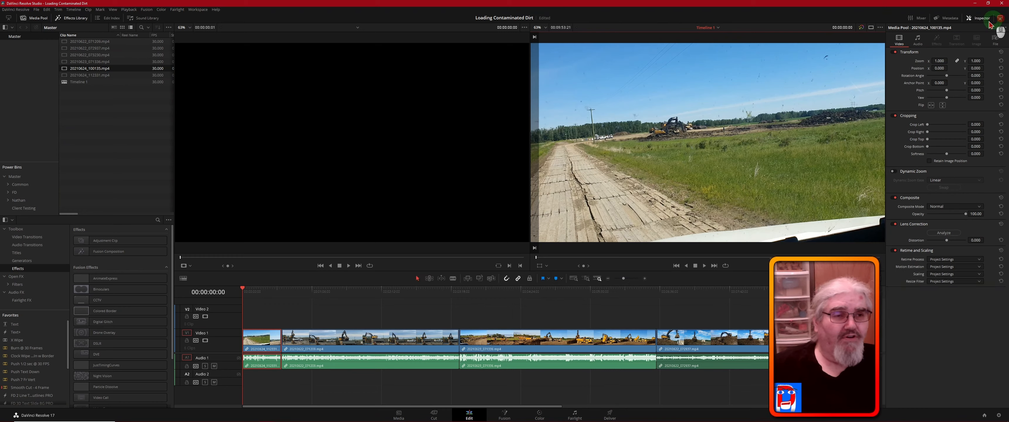
pyautogui.click(917, 19)
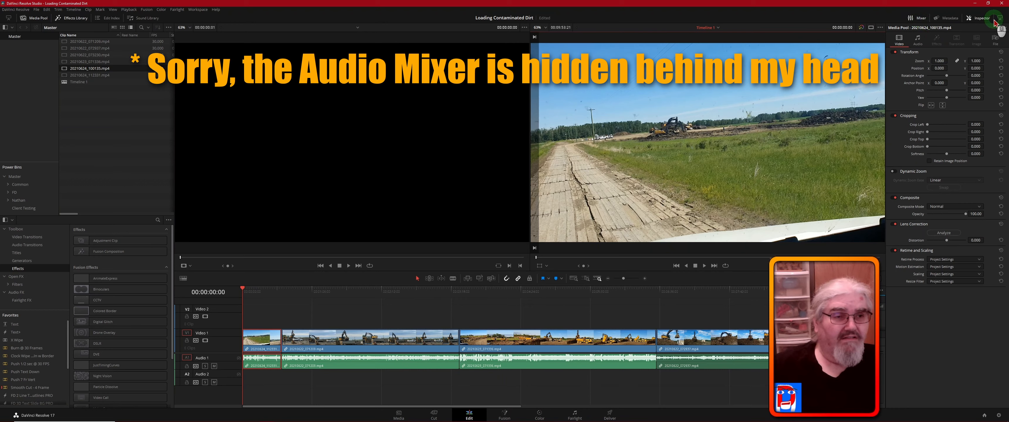
pyautogui.click(952, 20)
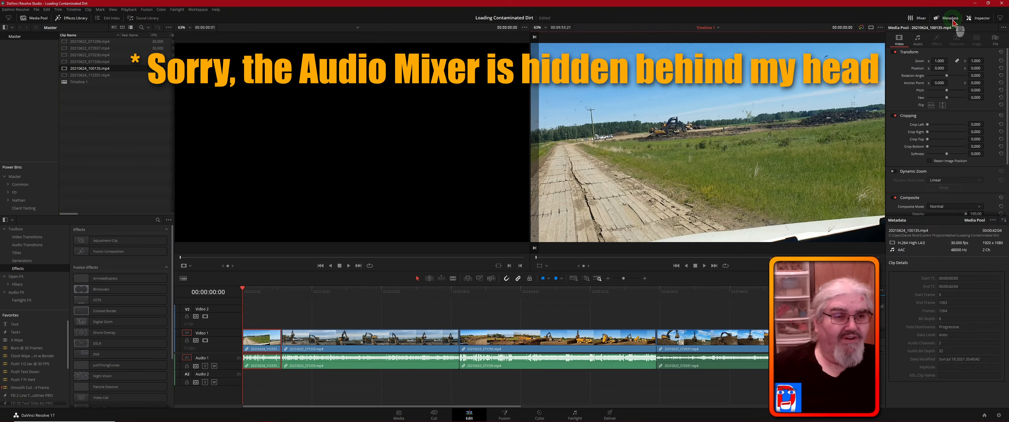
pyautogui.click(1000, 19)
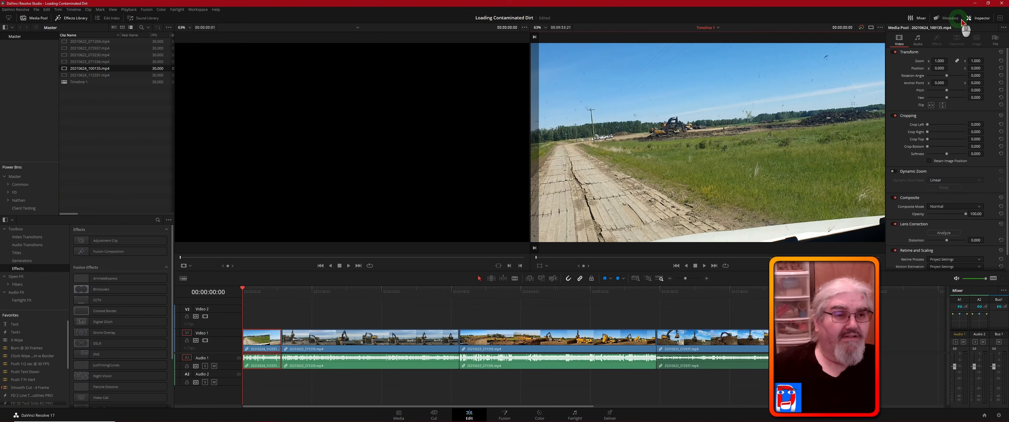
pyautogui.click(1000, 20)
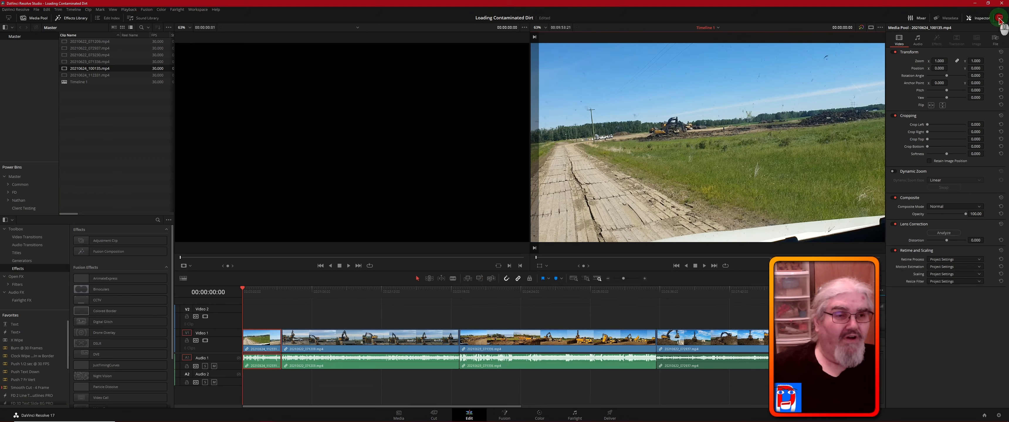
pyautogui.click(949, 20)
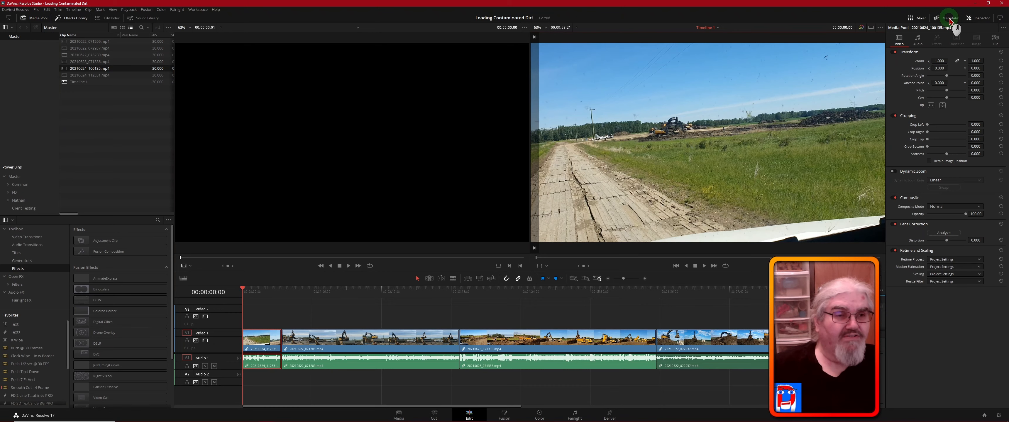
pyautogui.click(978, 21)
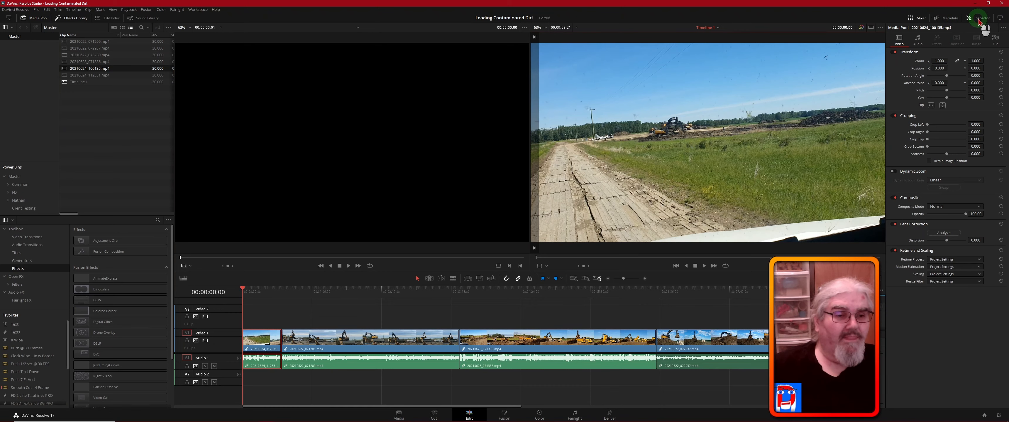
pyautogui.click(920, 19)
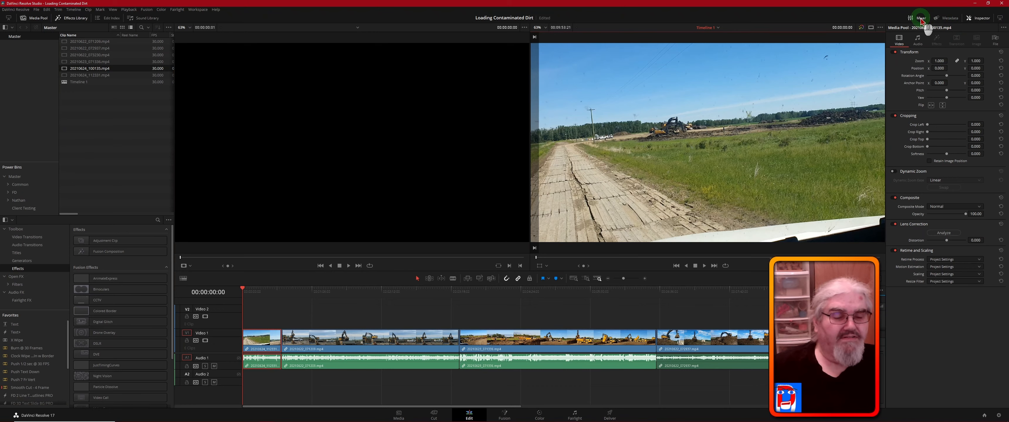
pyautogui.click(920, 20)
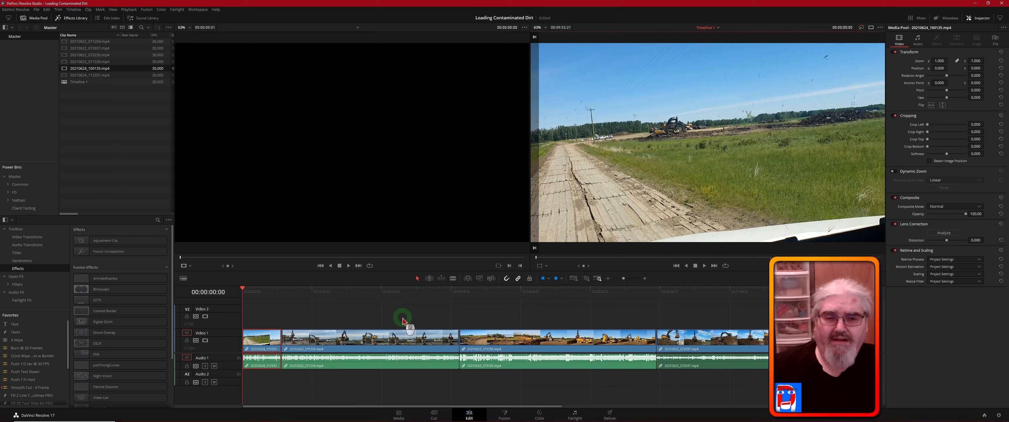
# - Move the playhead to 00:00:12:23 within the first clip on the timeline
pyautogui.moveTo(244, 289); pyautogui.dragTo(255, 292)
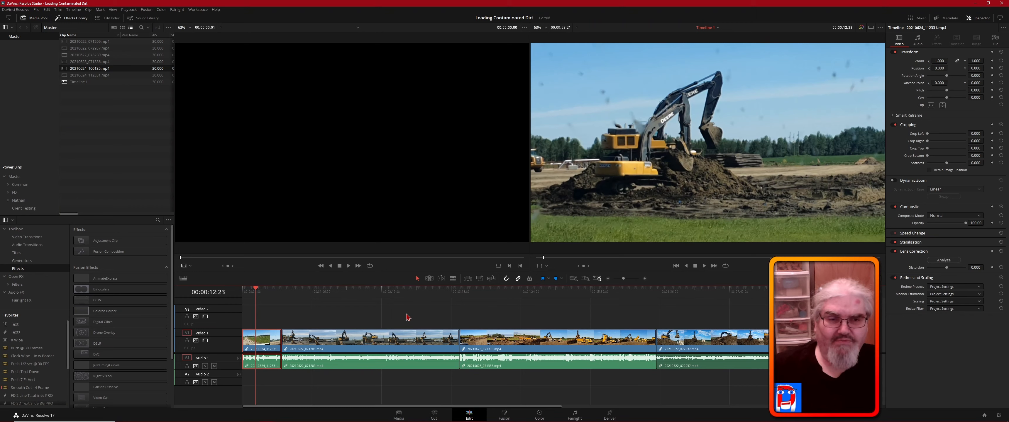
pyautogui.middleClick(579, 325)
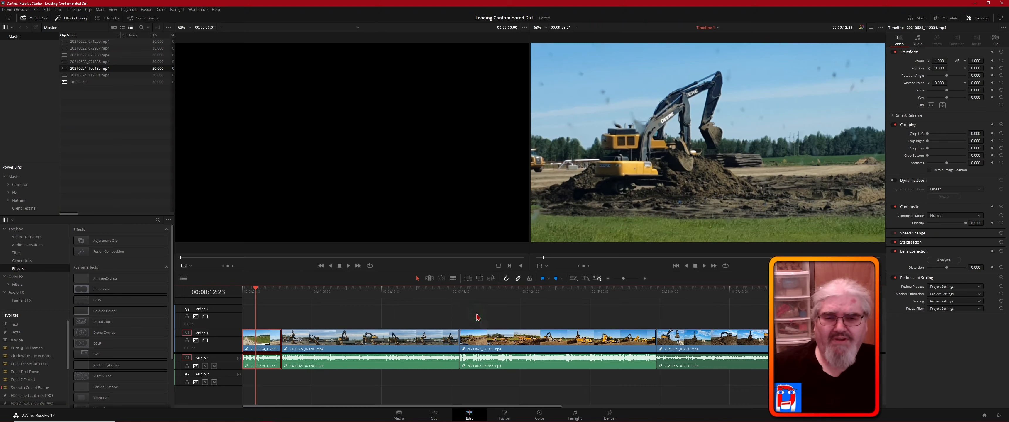
pyautogui.middleClick(540, 324)
pyautogui.middleClick(570, 313)
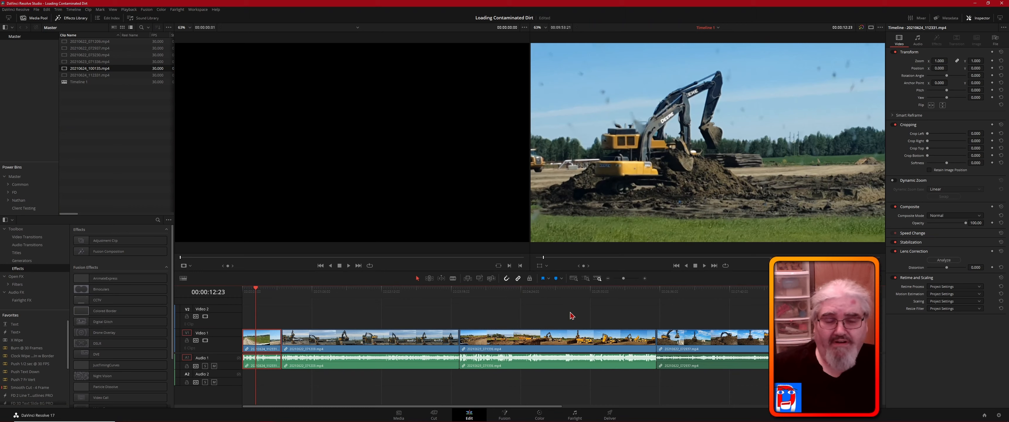
# - On the Color page, auto balance clips 01 through 05 one after another
pyautogui.click(543, 411)
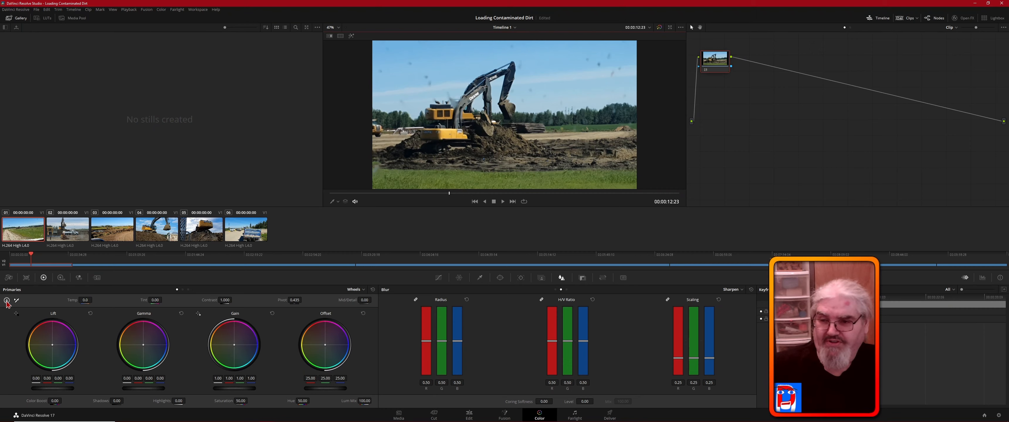
pyautogui.click(6, 301)
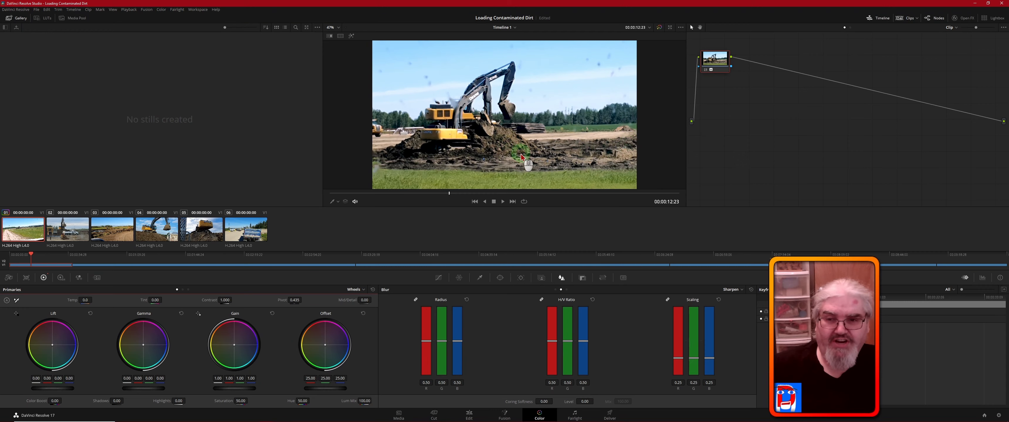
pyautogui.click(69, 230)
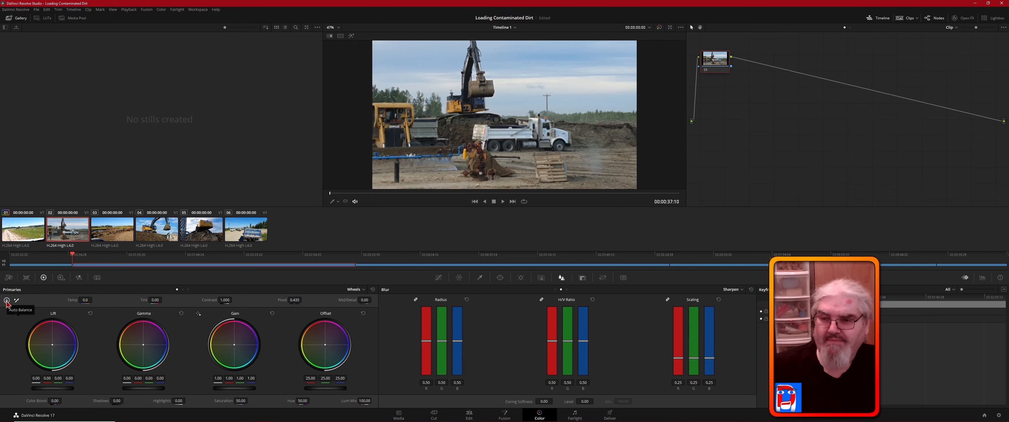
pyautogui.click(7, 301)
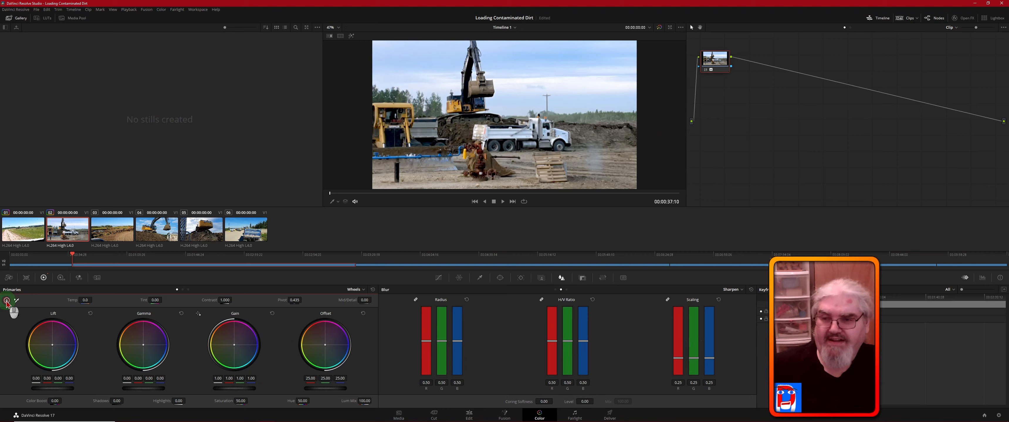
pyautogui.click(115, 226)
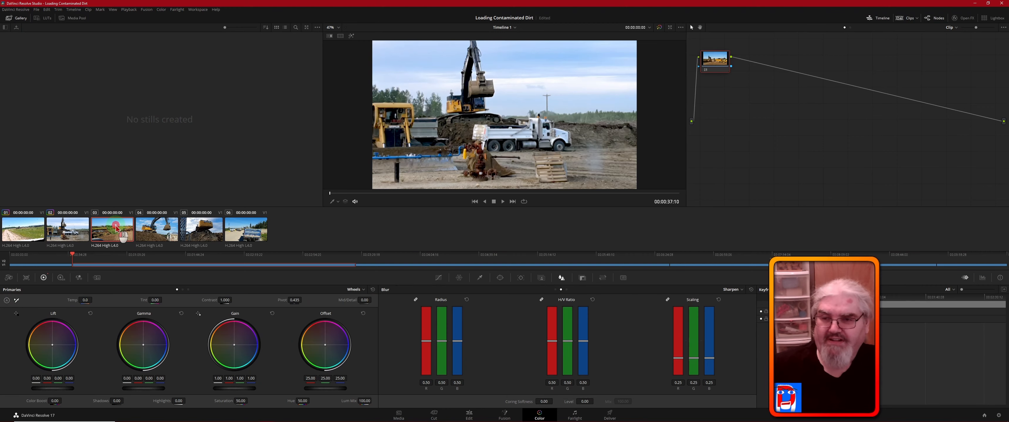
pyautogui.click(6, 301)
pyautogui.click(161, 236)
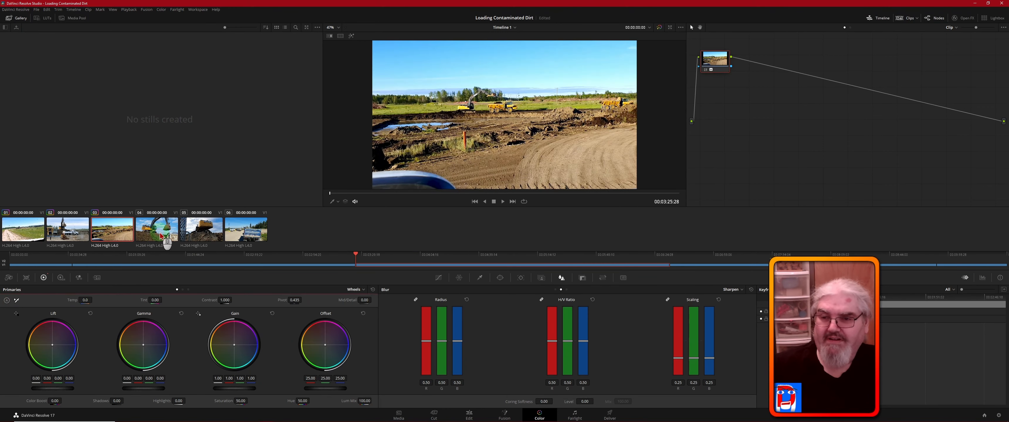
pyautogui.click(7, 300)
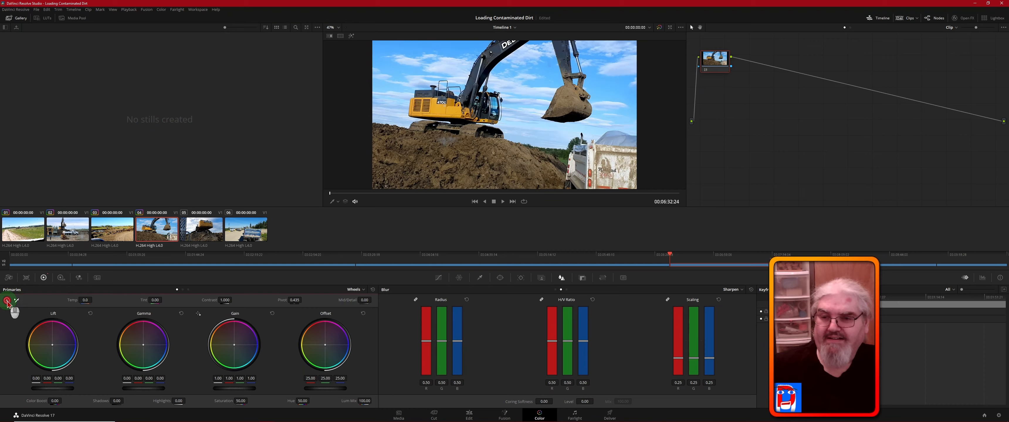
pyautogui.click(202, 232)
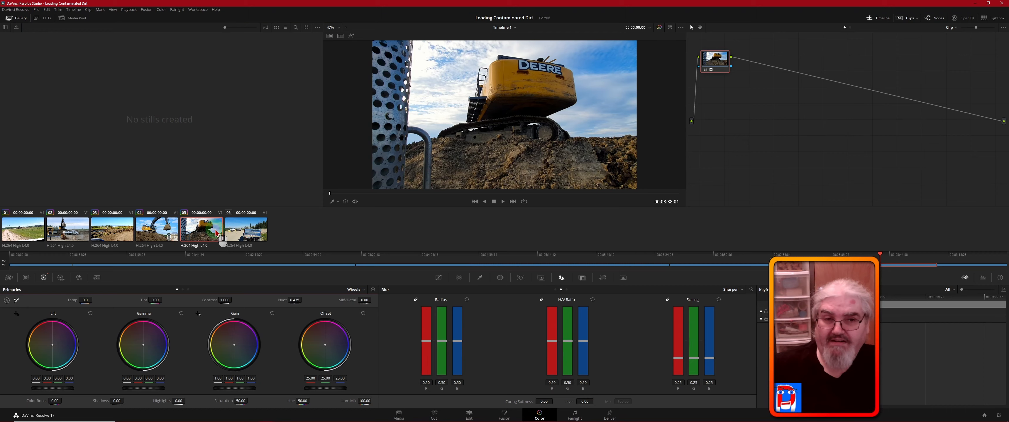
# - Compare clip 05 with its color node disabled and enabled, leaving the node enabled
pyautogui.moveTo(216, 234); pyautogui.dragTo(714, 70)
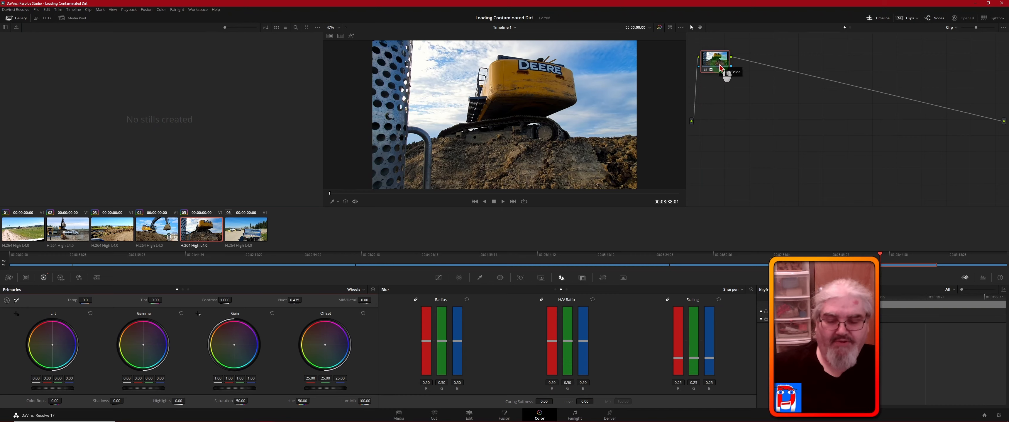
pyautogui.press('ctrl')
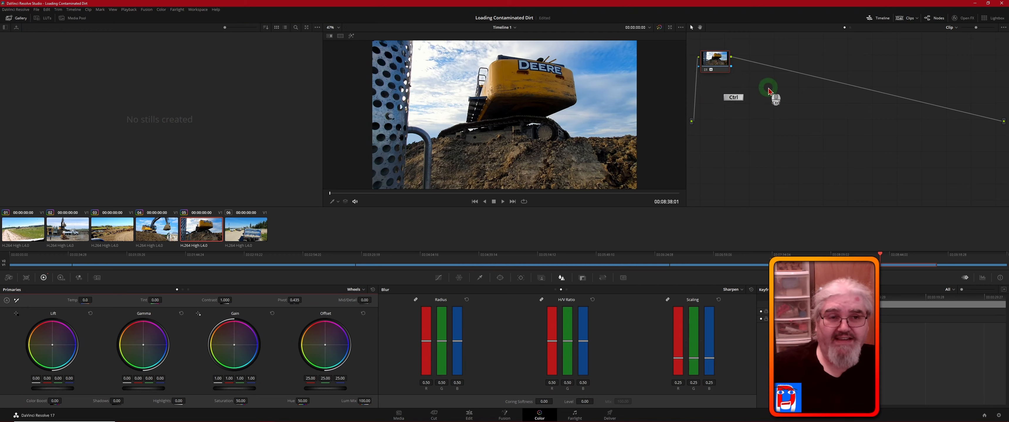
pyautogui.hotkey('ctrl', 'd')
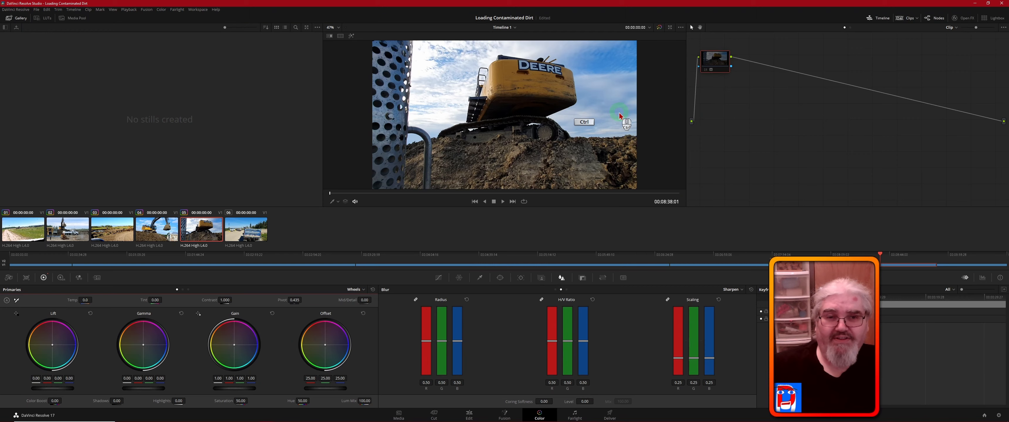
pyautogui.hotkey('ctrl', 'd')
pyautogui.hotkey('ctrl', 'd')
pyautogui.hotkey('ctrl', 'd')
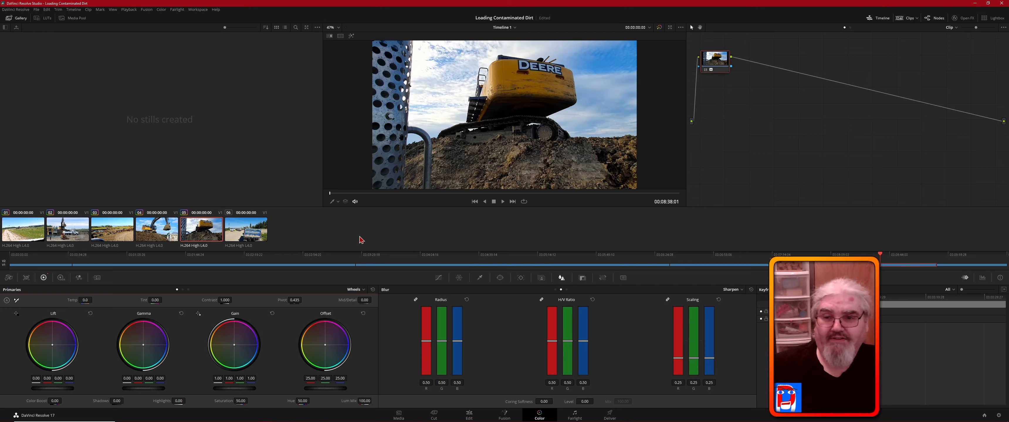
# - Auto balance clip 06, the blue dump truck shot
pyautogui.click(244, 234)
pyautogui.click(244, 232)
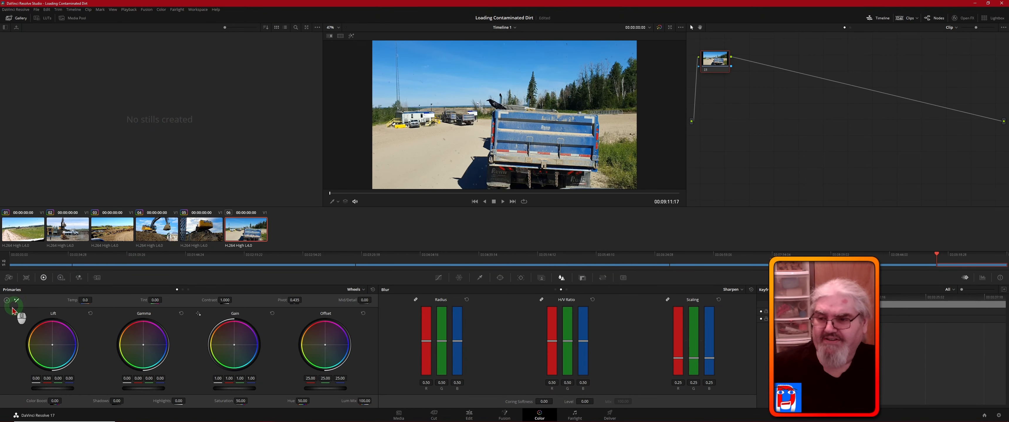
pyautogui.click(7, 300)
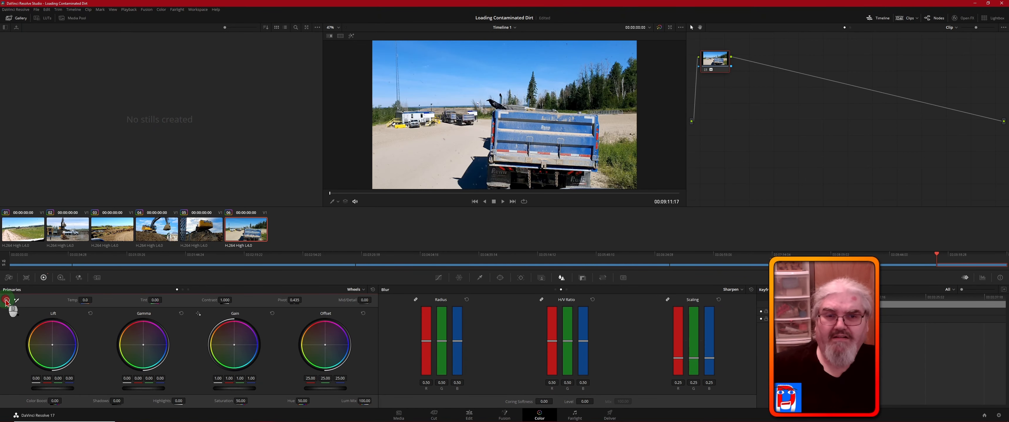
# - Compare clip 02 with its auto balance off and on, leaving the correction on
pyautogui.click(71, 231)
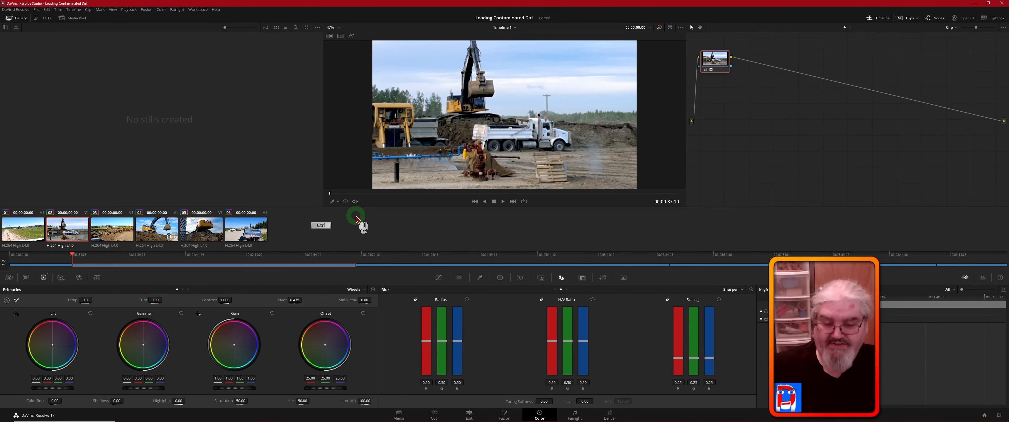
pyautogui.hotkey('ctrl', 'd')
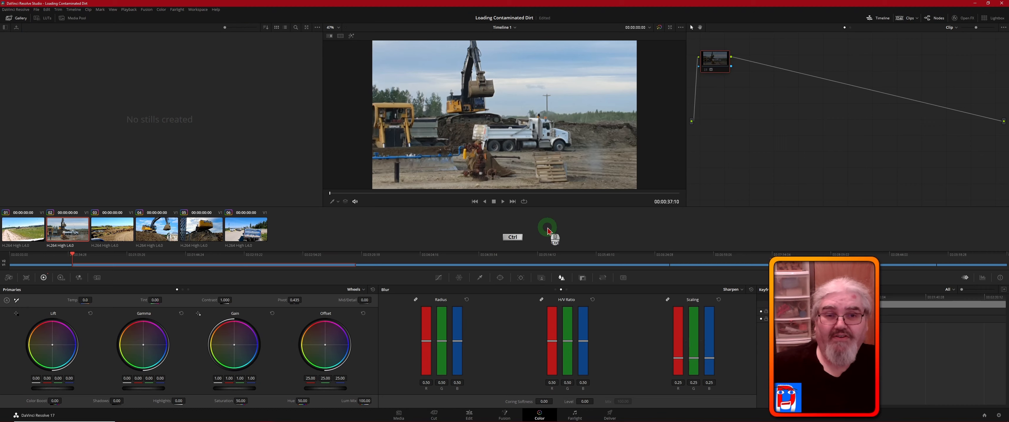
pyautogui.hotkey('ctrl', 'd')
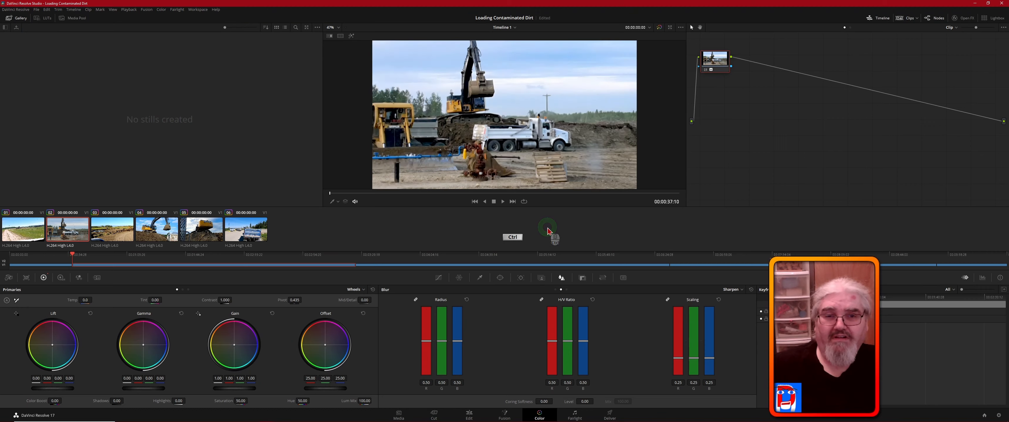
pyautogui.hotkey('ctrl', 'd')
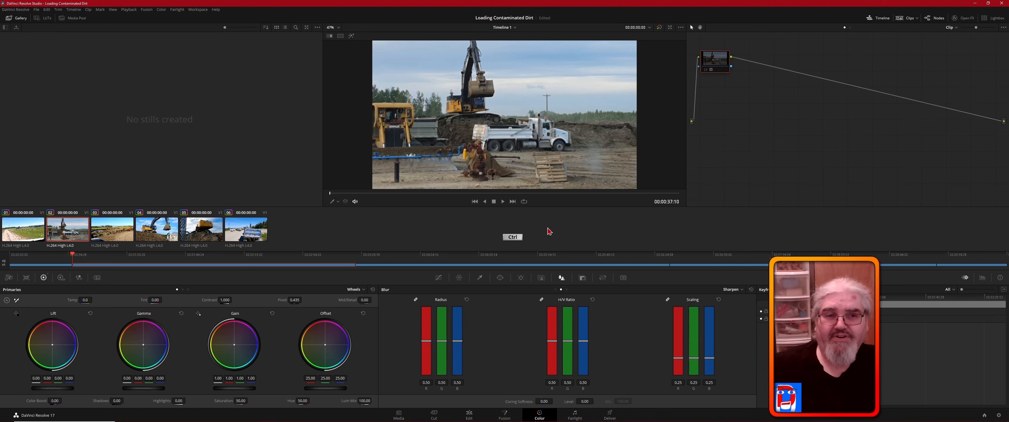
pyautogui.hotkey('ctrl', 'd')
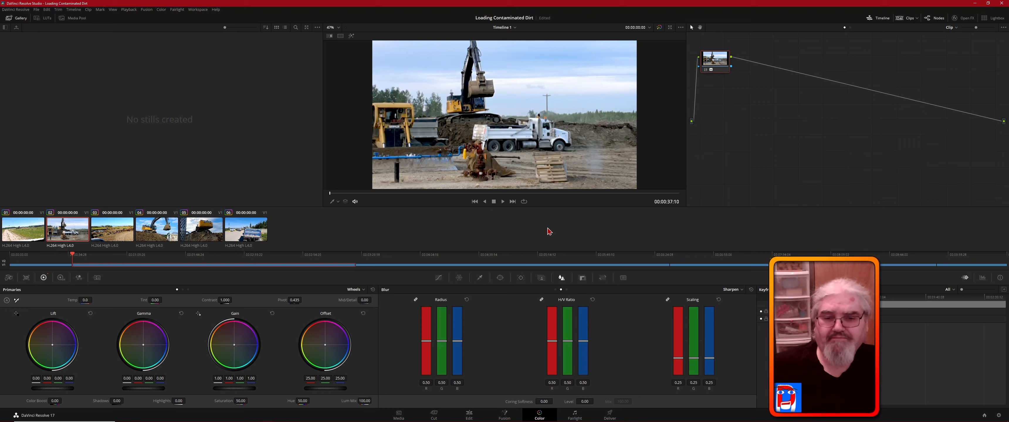
pyautogui.click(494, 230)
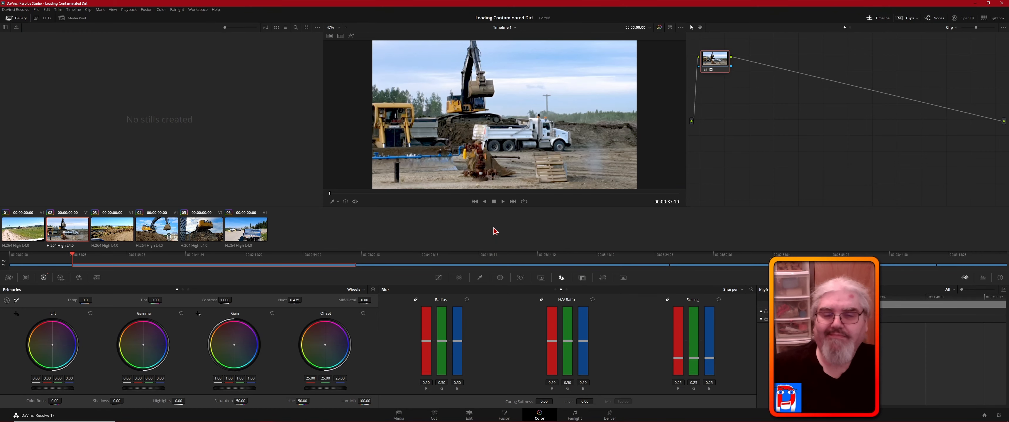
# - On the Edit page, return the playhead to 00:00:00:00 and load the intro clip with audio from its Power Bin into the source viewer
pyautogui.click(469, 415)
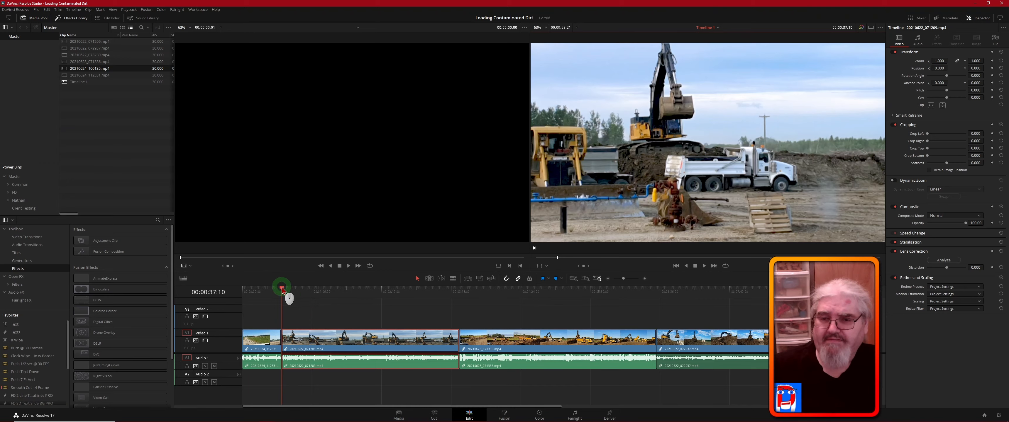
pyautogui.moveTo(282, 289); pyautogui.dragTo(238, 295)
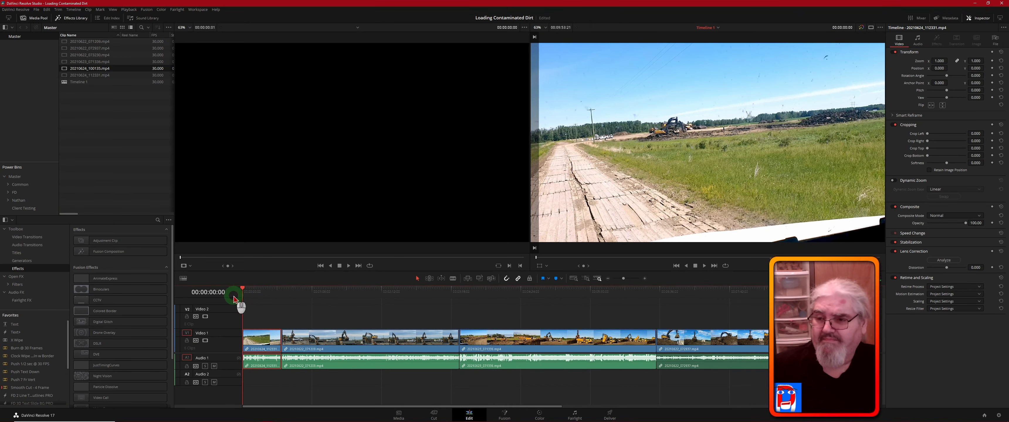
pyautogui.click(19, 200)
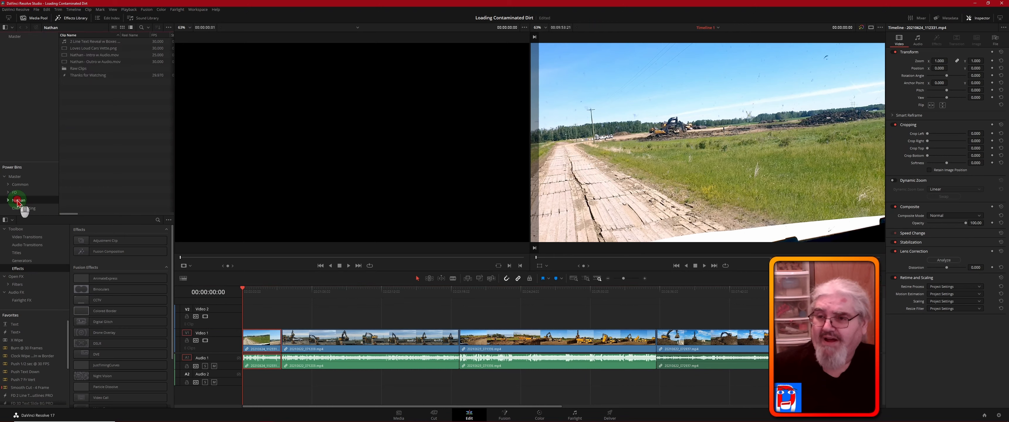
pyautogui.click(109, 86)
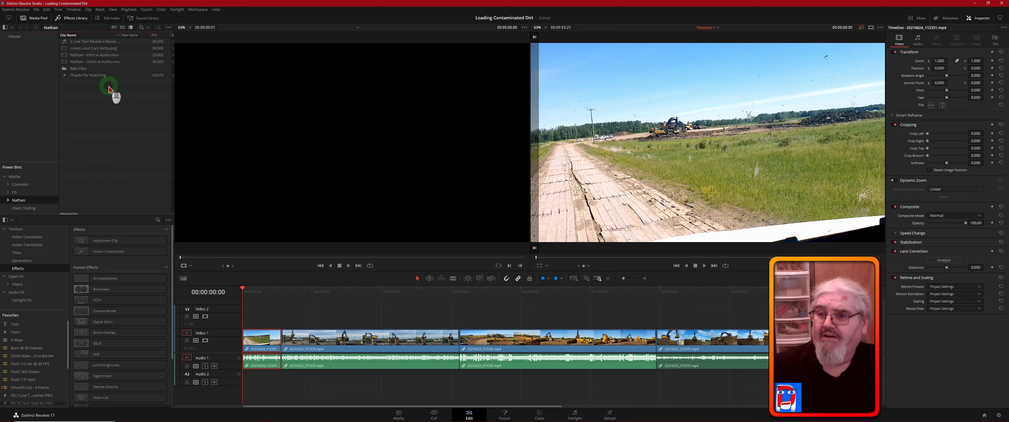
pyautogui.click(65, 57)
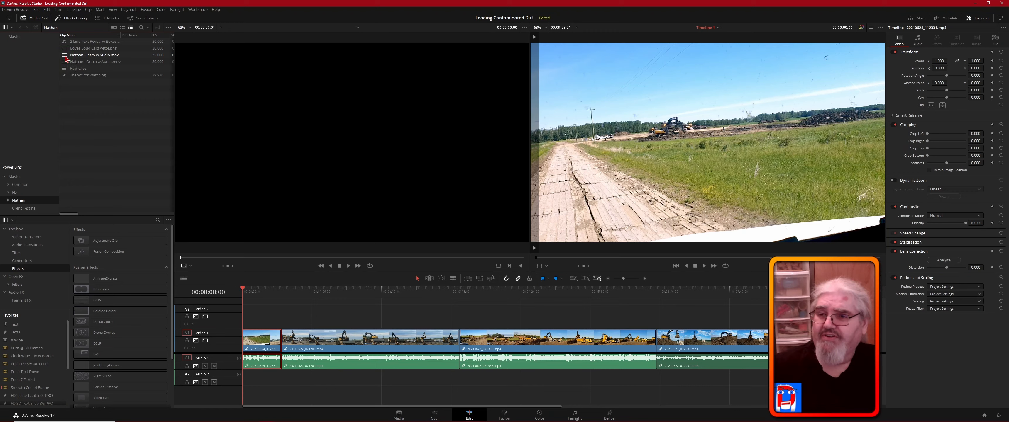
pyautogui.doubleClick(65, 57)
pyautogui.click(252, 78)
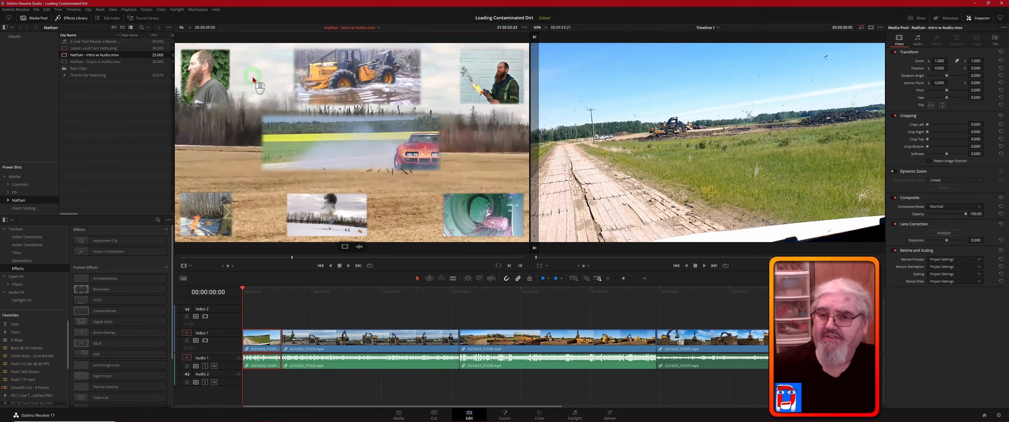
pyautogui.click(339, 147)
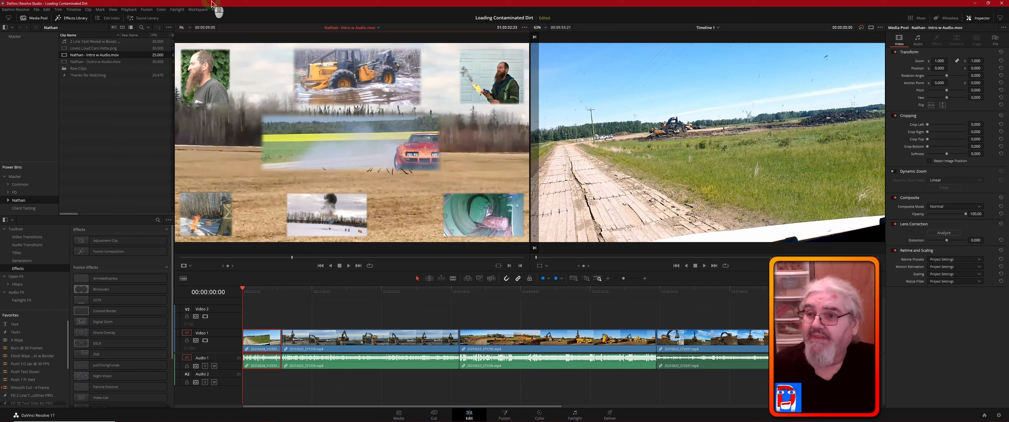
# - Insert the intro clip at the start of the timeline, ahead of the first footage clip
pyautogui.click(47, 9)
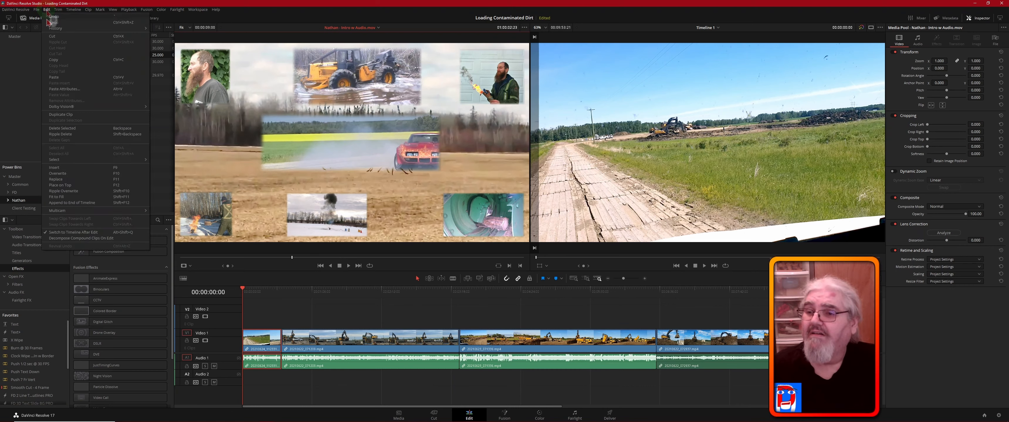
pyautogui.click(68, 170)
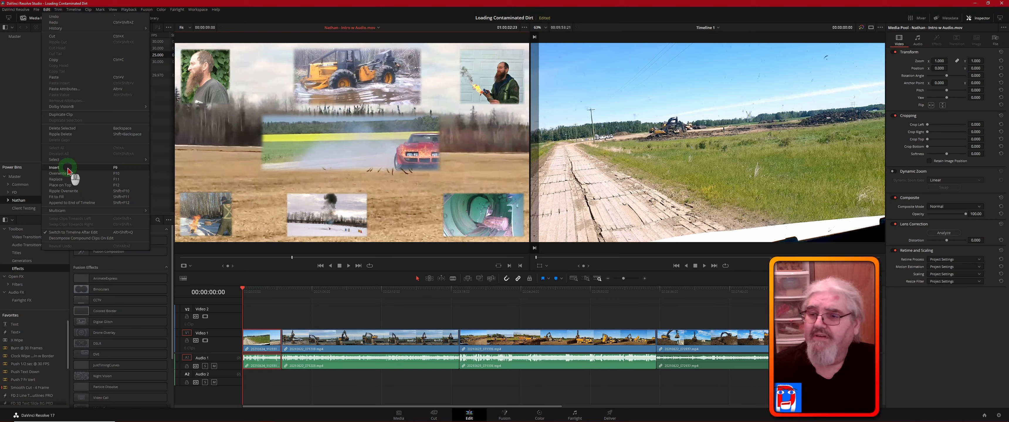
pyautogui.click(67, 171)
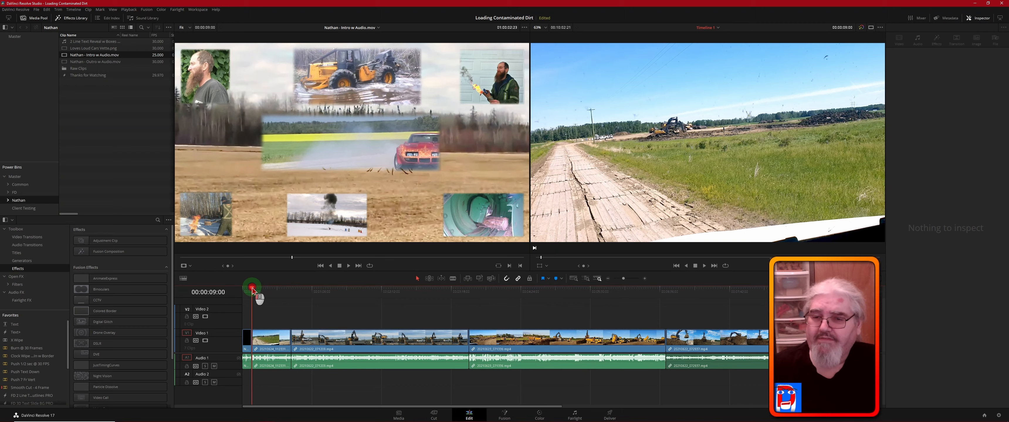
# - Check the inserted intro from the timeline start, and play from 00:00:04:13 through the cut into the first footage clip
pyautogui.moveTo(253, 290); pyautogui.dragTo(238, 292)
pyautogui.click(311, 313)
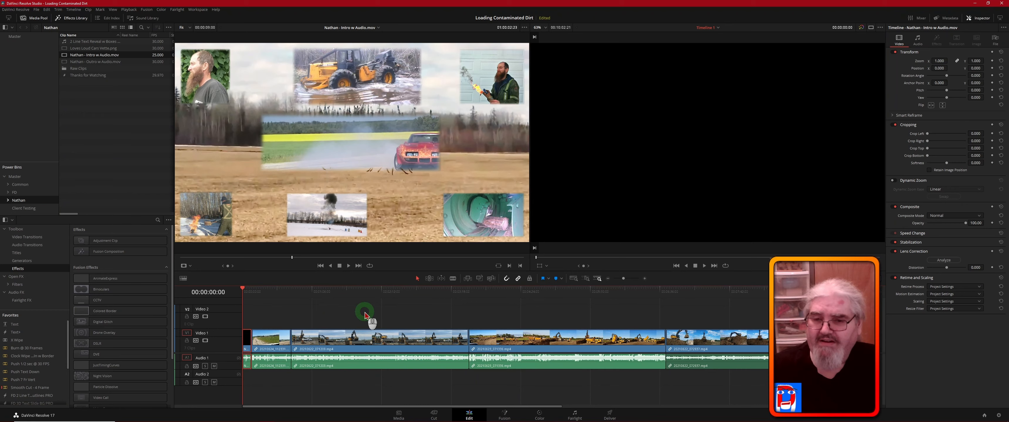
pyautogui.click(252, 291)
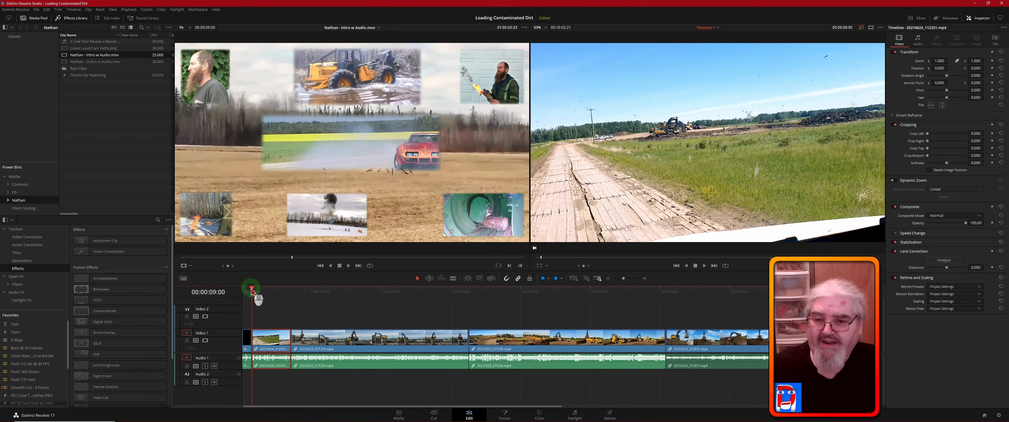
pyautogui.click(248, 291)
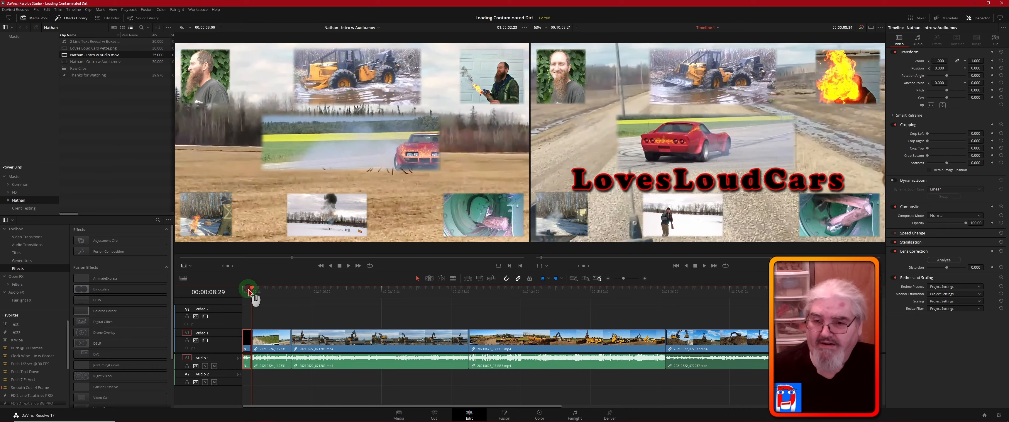
pyautogui.click(248, 292)
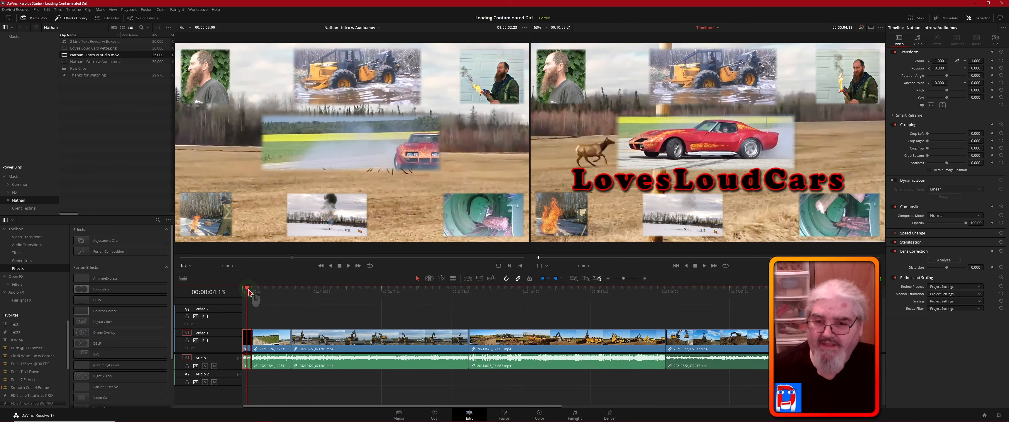
pyautogui.press('space')
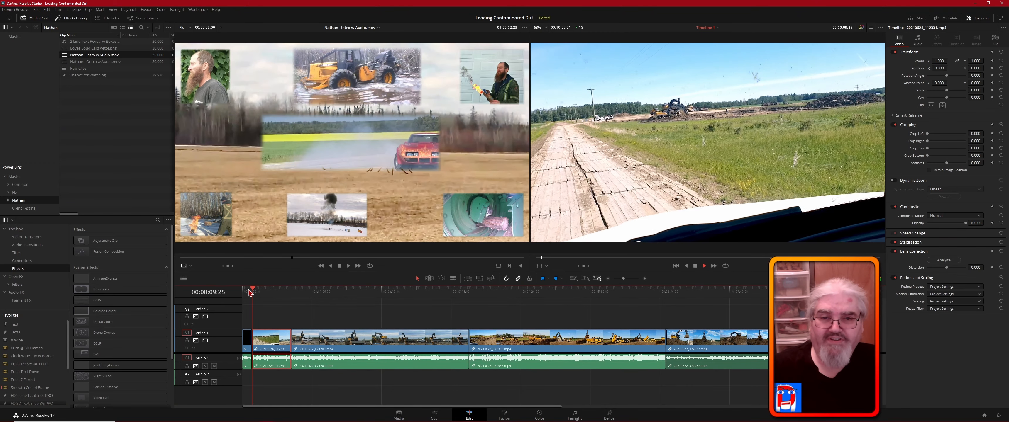
# - Stop playback, move the playhead back into the intro, and add a 9-frame fade-in to the start of the first footage clip
pyautogui.press('space')
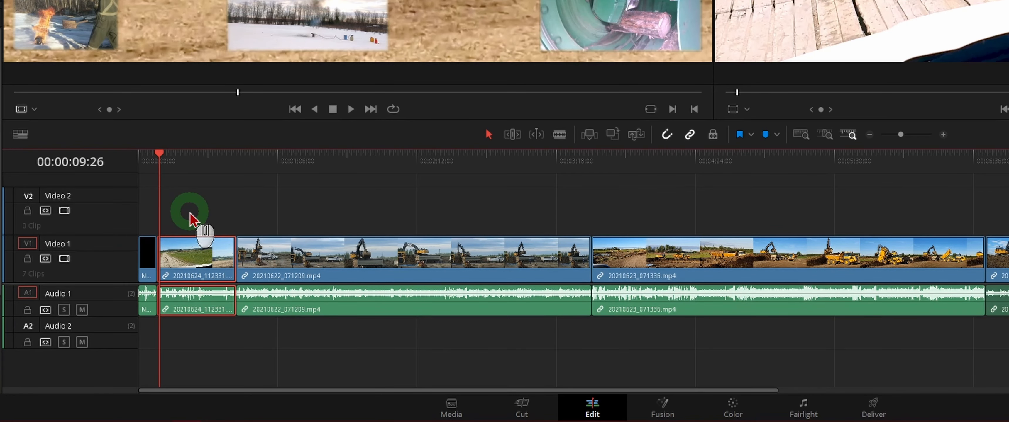
pyautogui.press('Left')
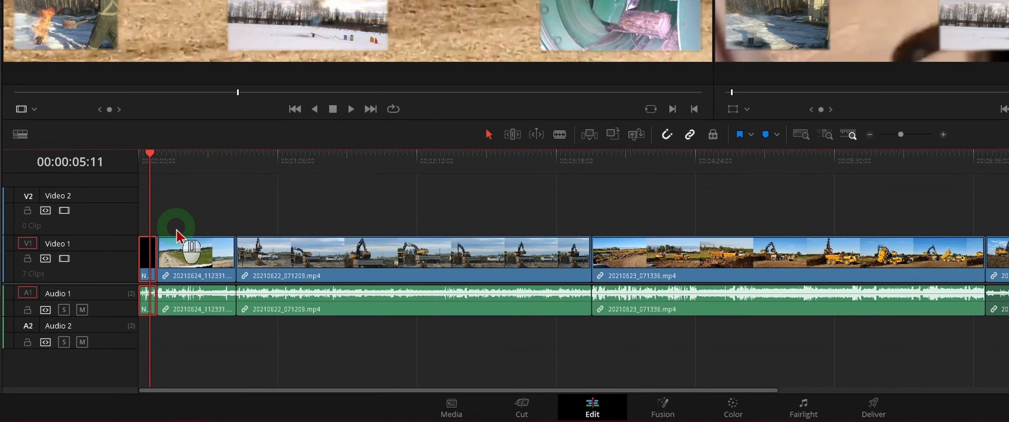
pyautogui.press('Left')
pyautogui.press('Left')
pyautogui.press('Left')
pyautogui.press('Left')
pyautogui.press('Left')
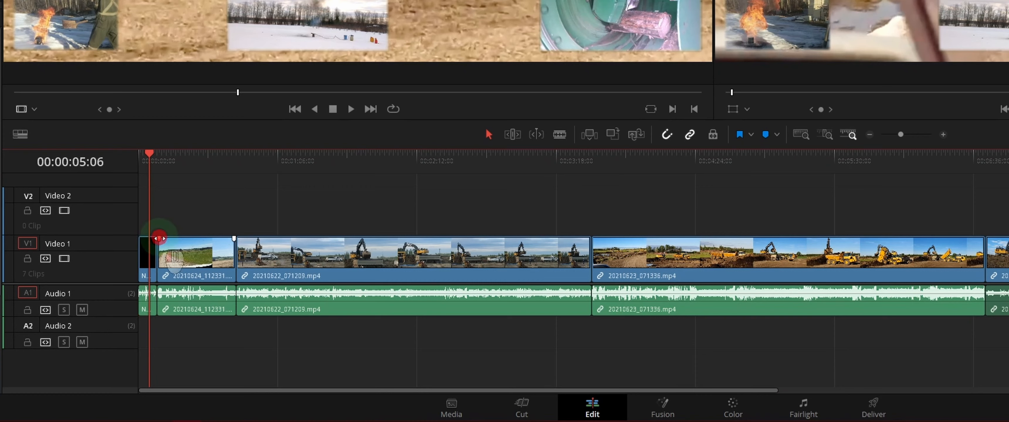
pyautogui.moveTo(159, 238)
pyautogui.mouseDown()
pyautogui.moveTo(197, 242)
pyautogui.moveTo(159, 238)
pyautogui.mouseUp()
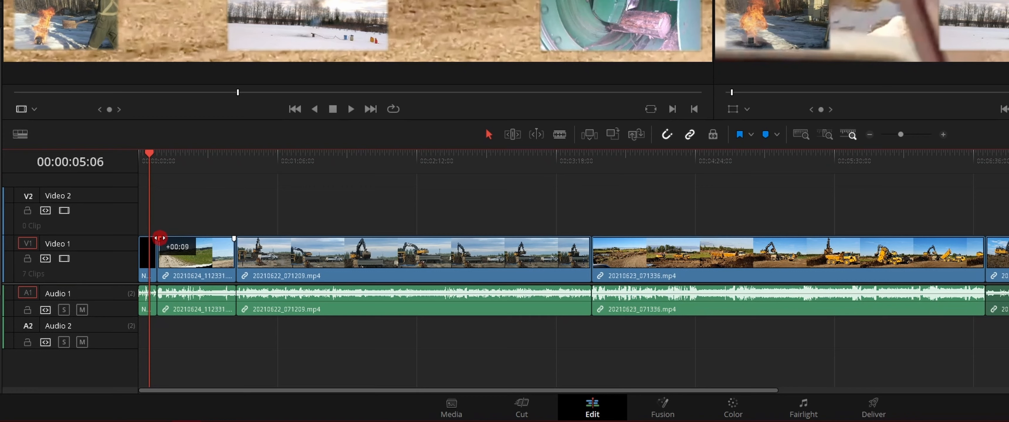
pyautogui.moveTo(159, 237); pyautogui.dragTo(159, 238)
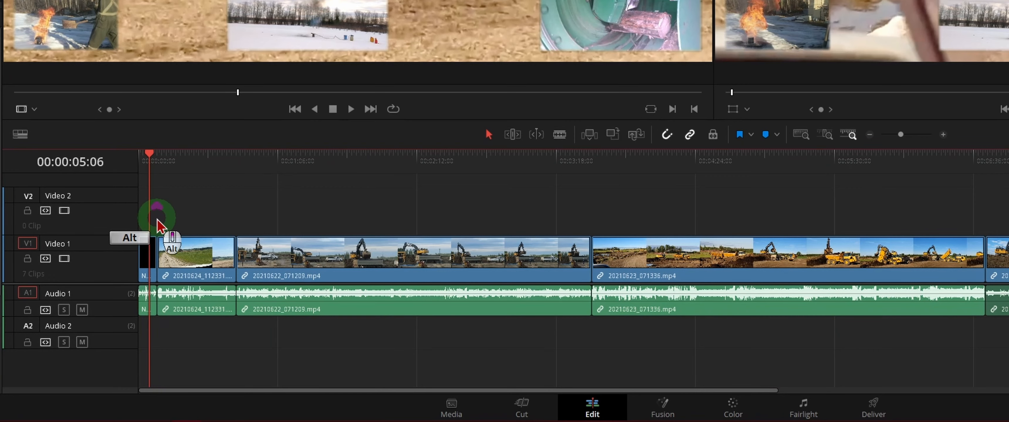
# - Lengthen the fade-in at the start of the first footage clip
pyautogui.keyDown('alt'); pyautogui.scroll(3, 158, 226); pyautogui.keyUp('alt')
pyautogui.keyDown('alt'); pyautogui.scroll(5, 157, 220); pyautogui.keyUp('alt')
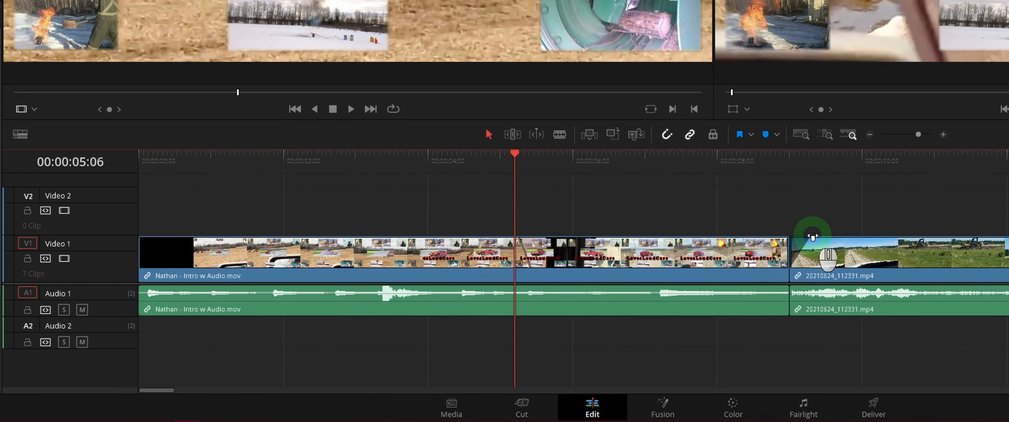
pyautogui.moveTo(813, 236); pyautogui.dragTo(829, 236)
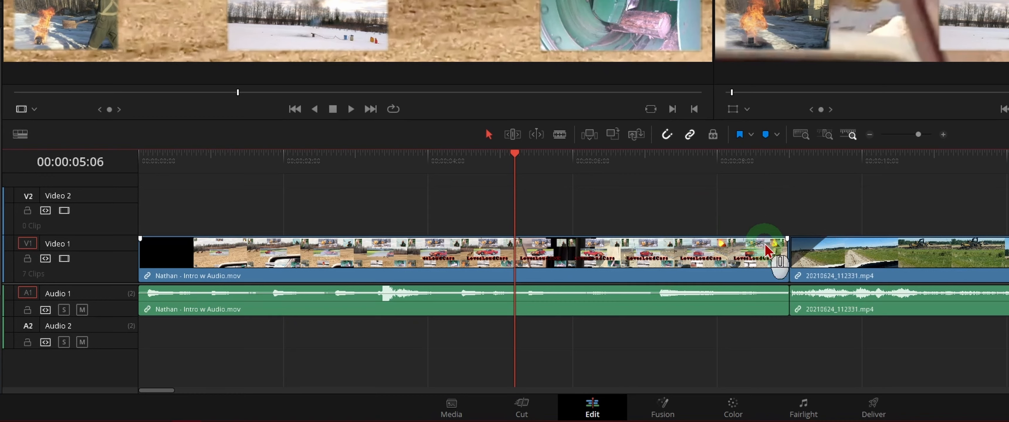
# - Add a short fade-out to the end of the intro clip and play the transition into the first footage clip
pyautogui.moveTo(787, 238)
pyautogui.moveTo(787, 238); pyautogui.dragTo(761, 237)
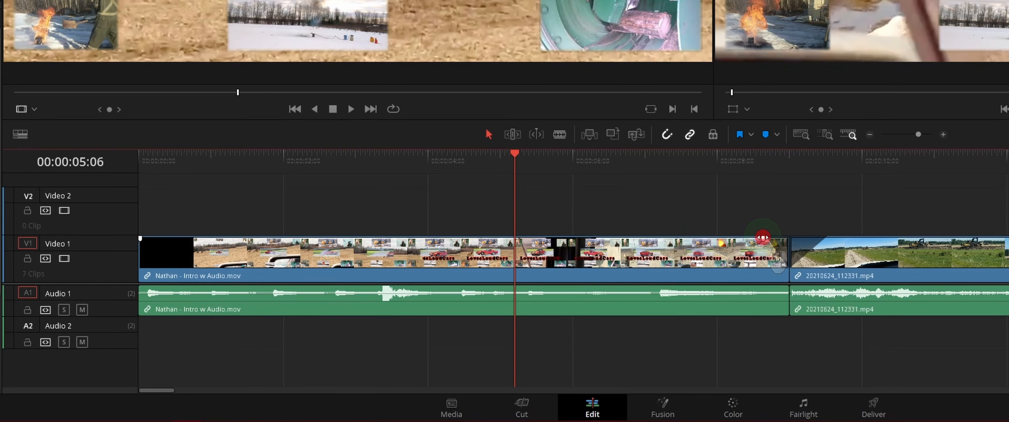
pyautogui.click(705, 159)
pyautogui.press('space')
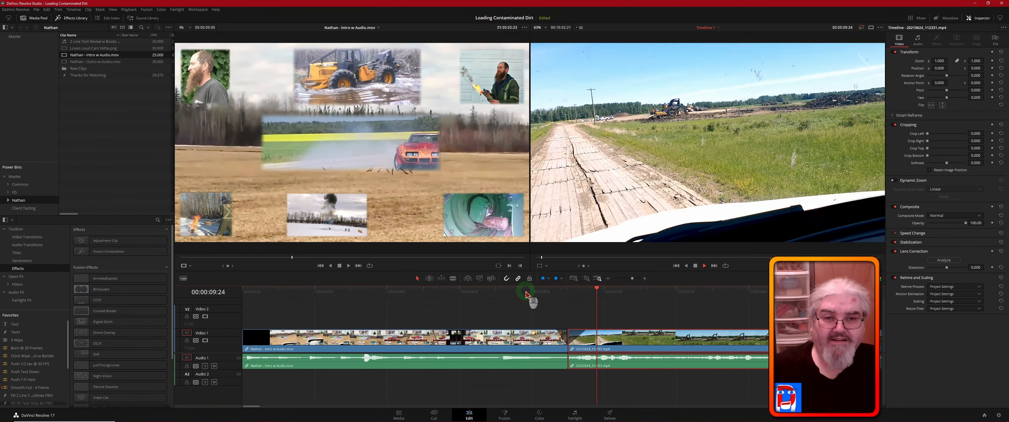
pyautogui.click(530, 292)
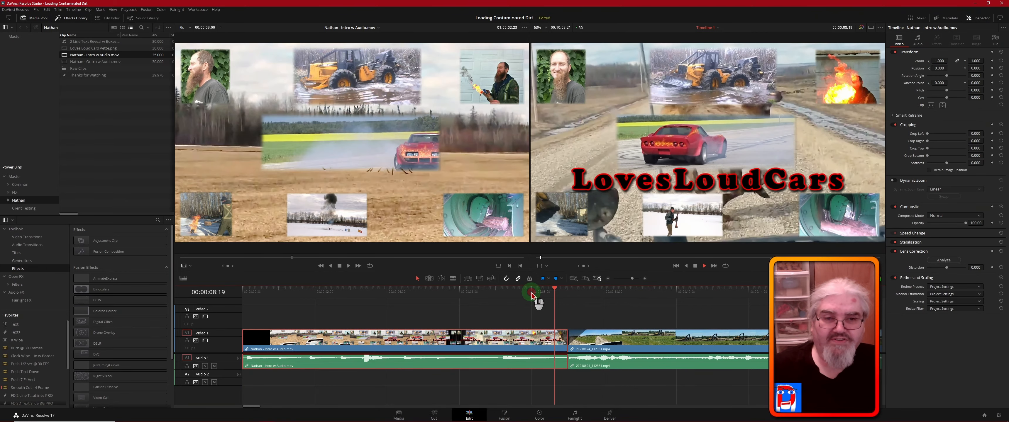
pyautogui.press('space')
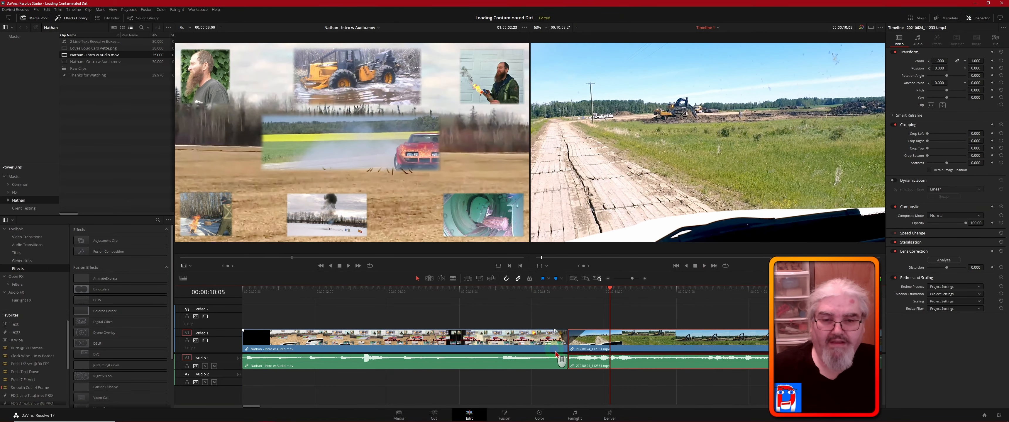
# - Adjust the length of the fade-out at the end of the intro clip
pyautogui.click(563, 339)
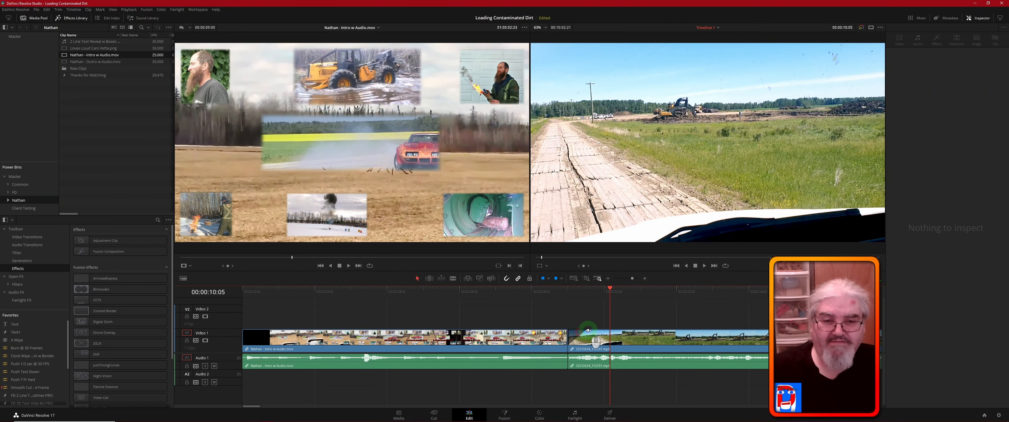
pyautogui.click(549, 332)
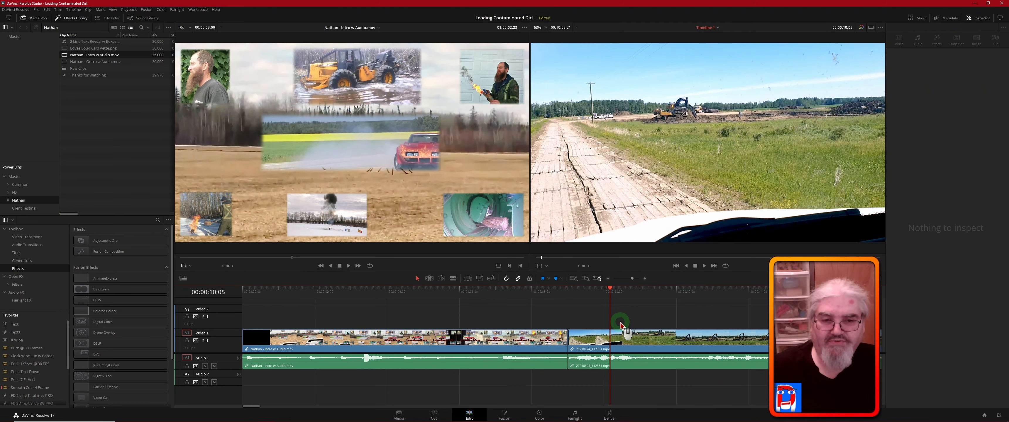
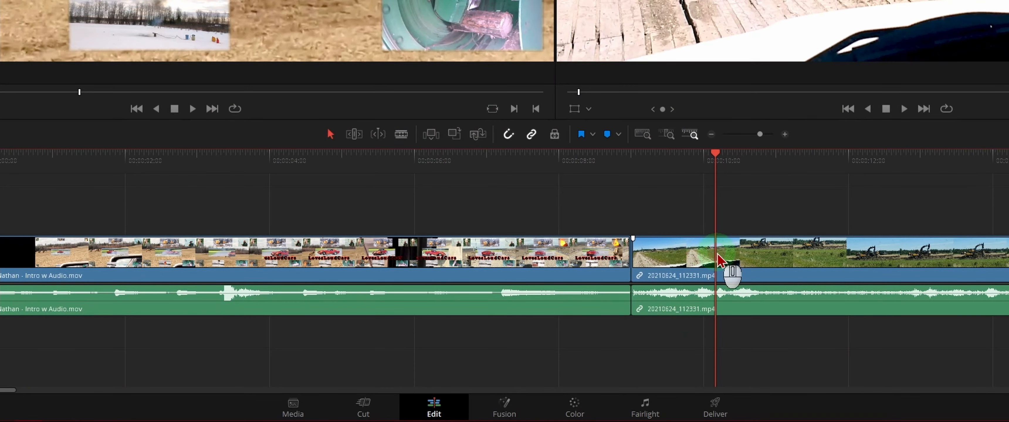
# - Move the first footage clip earlier over the intro's end, and roll the cut between them to about 8 seconds
pyautogui.click(762, 259)
pyautogui.moveTo(762, 261); pyautogui.dragTo(613, 263)
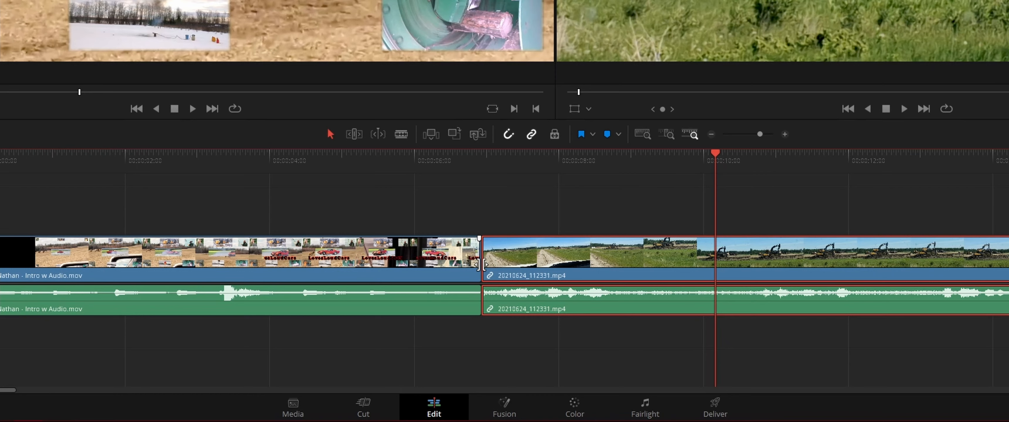
pyautogui.moveTo(481, 265); pyautogui.dragTo(556, 266)
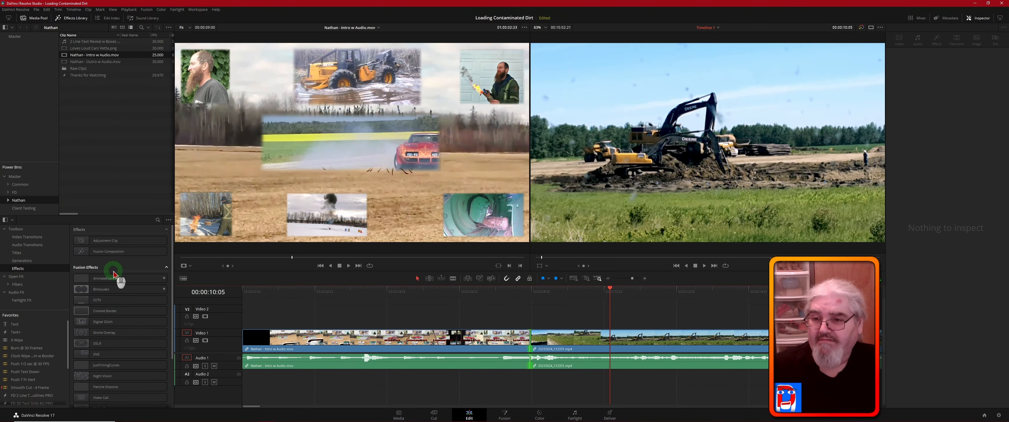
# - Add the client's custom FD VTrans transition from the favorites to the cut between the intro and the first footage clip
pyautogui.click(119, 241)
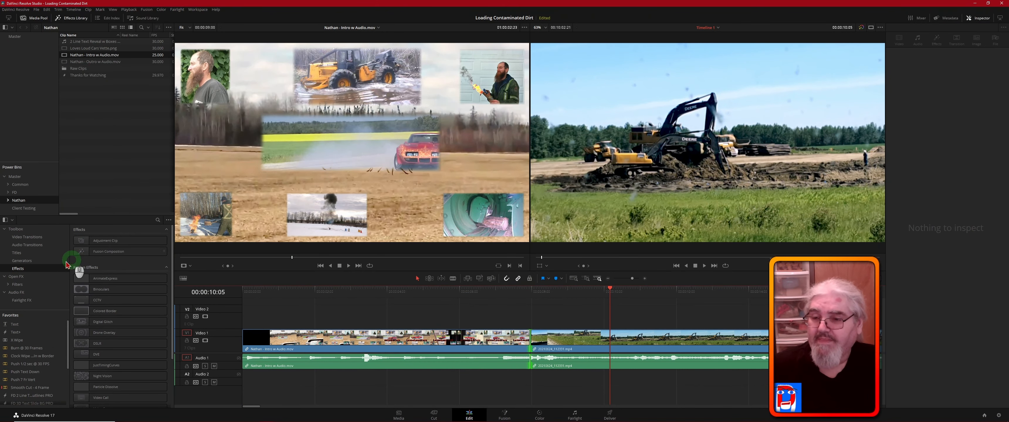
pyautogui.scroll(-1, 59, 333)
pyautogui.click(58, 331)
pyautogui.scroll(-2, 58, 332)
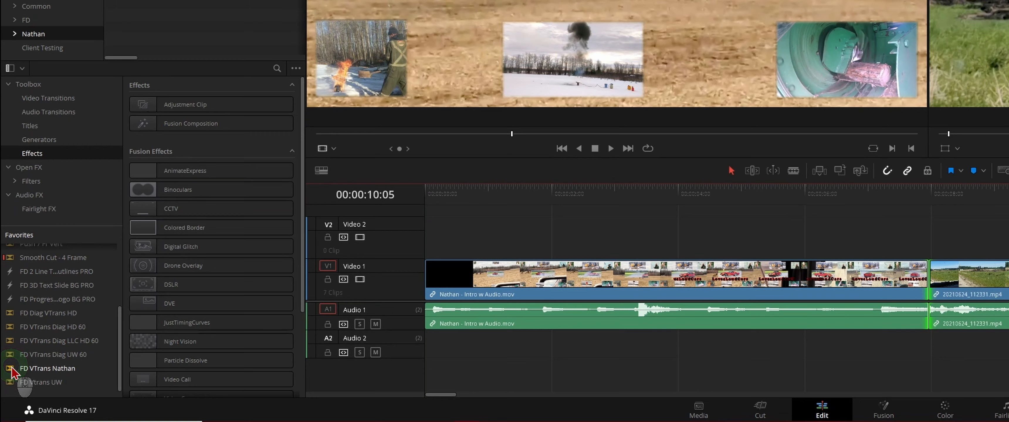
pyautogui.moveTo(11, 371); pyautogui.dragTo(935, 279)
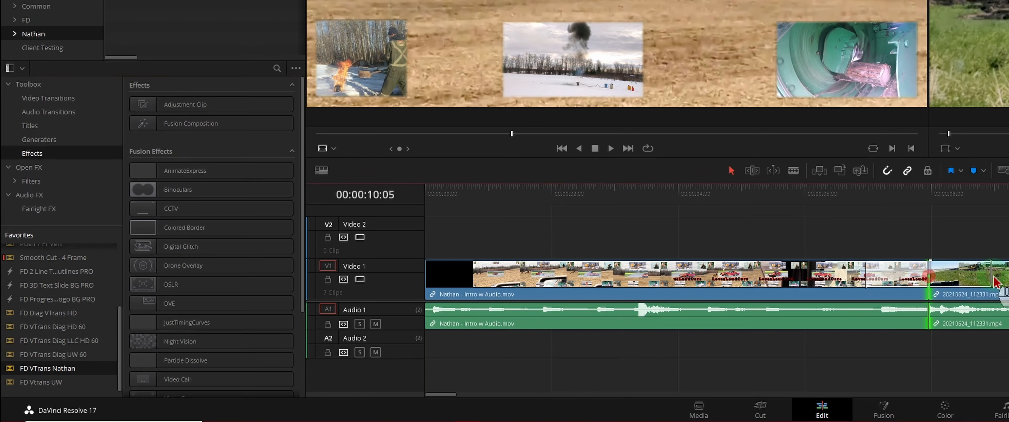
pyautogui.click(970, 280)
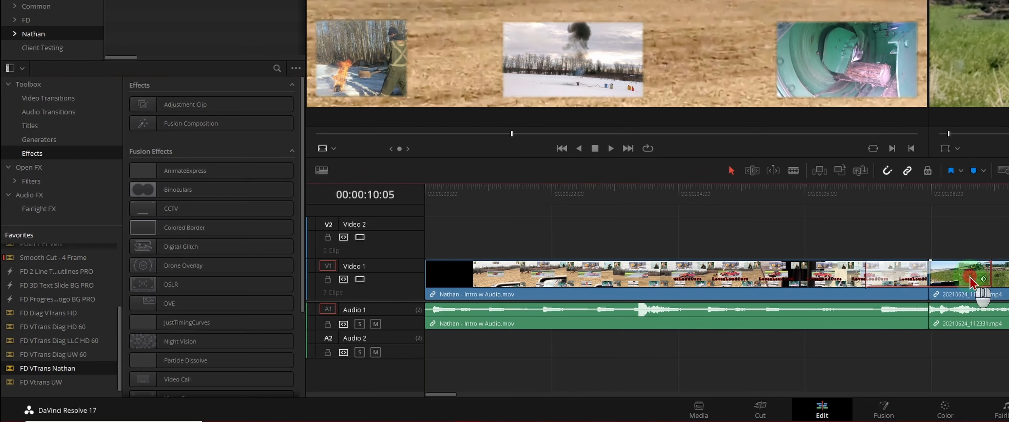
# - Move the playhead to the intro's cut and open the new transition in the Fusion page
pyautogui.click(931, 189)
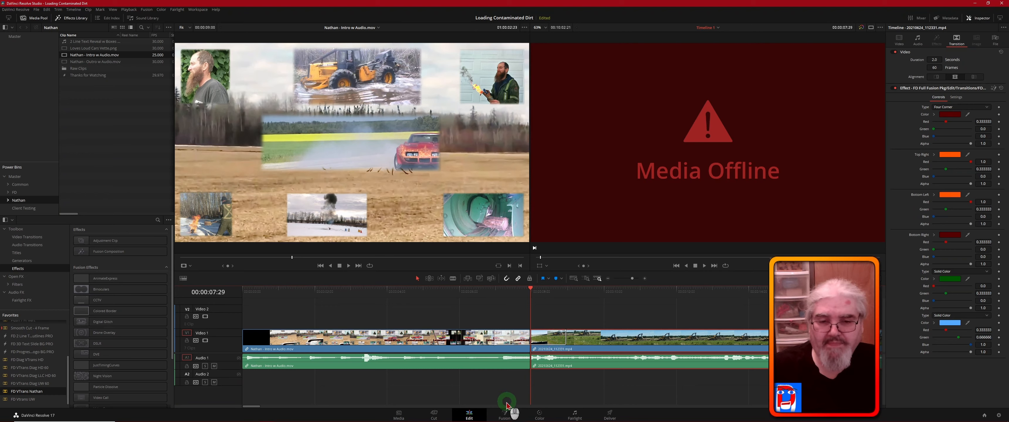
pyautogui.moveTo(553, 341); pyautogui.dragTo(545, 341)
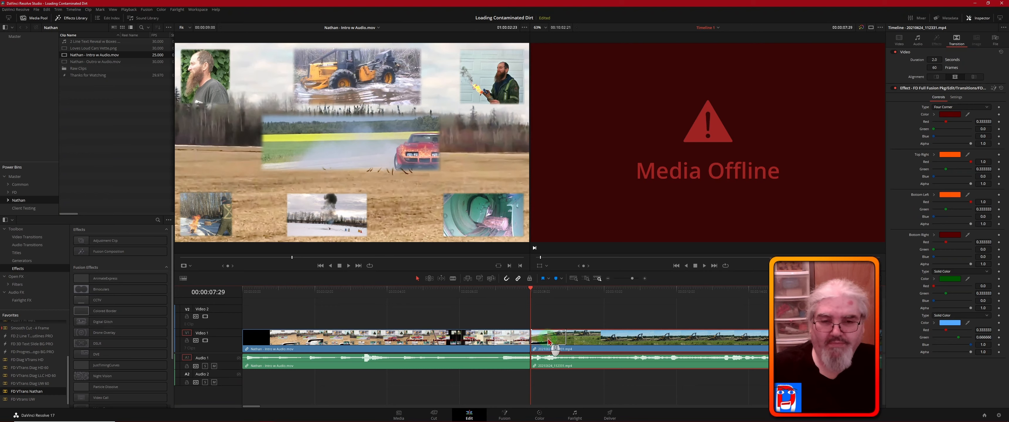
pyautogui.rightClick(548, 342)
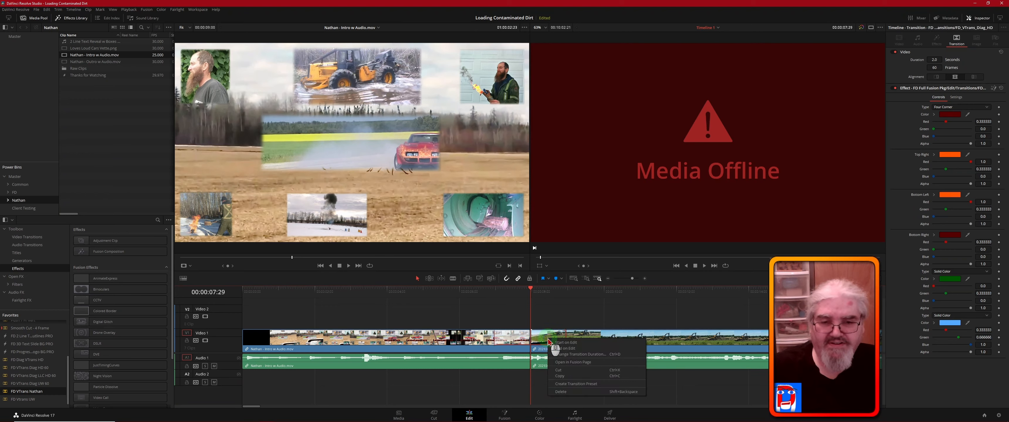
pyautogui.click(585, 363)
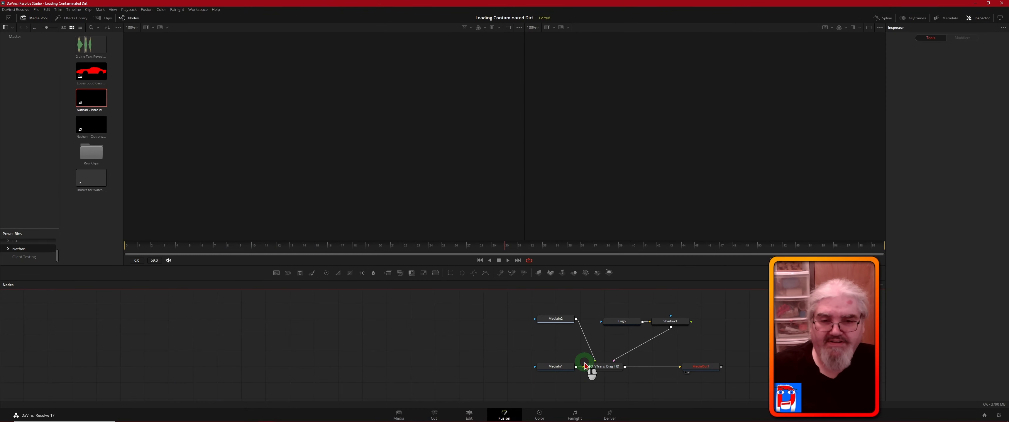
# - Replace the transition's Logo node with Loves Loud Cars Vette.png from the Power Bin, connected to the Shadow1 node
pyautogui.click(563, 319)
pyautogui.click(624, 322)
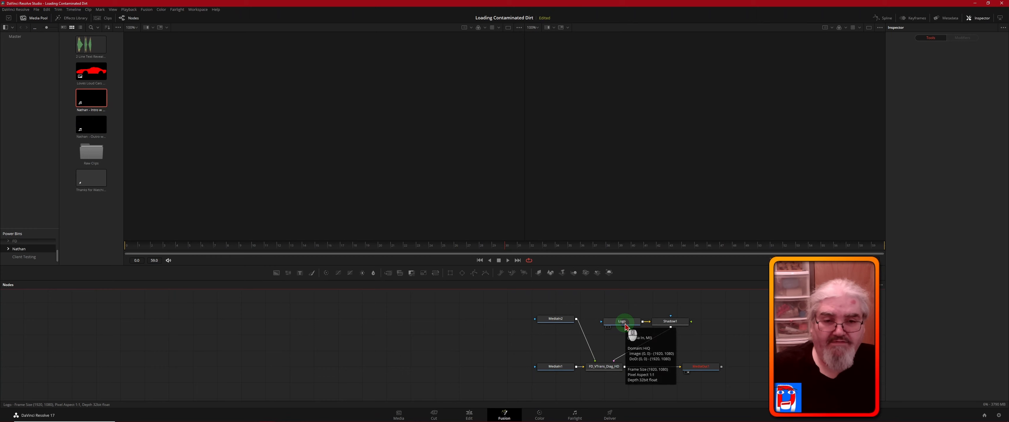
pyautogui.press('Delete')
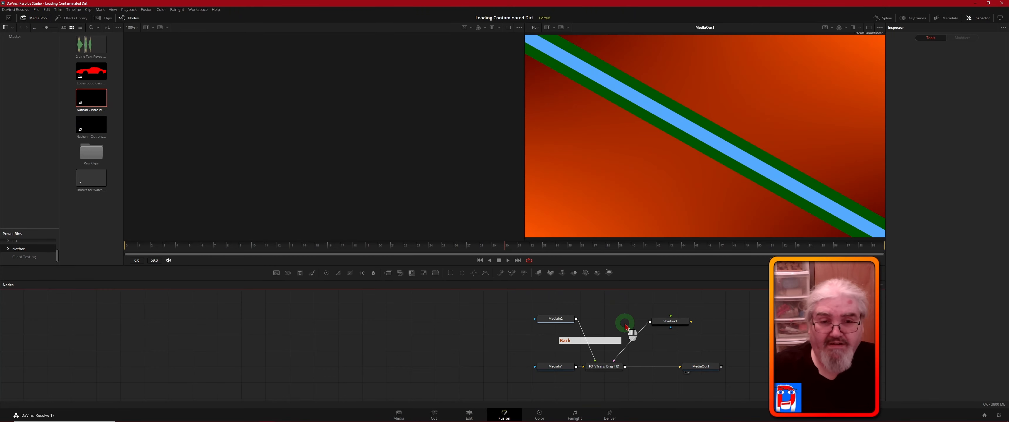
pyautogui.click(90, 70)
pyautogui.moveTo(90, 70); pyautogui.dragTo(678, 325)
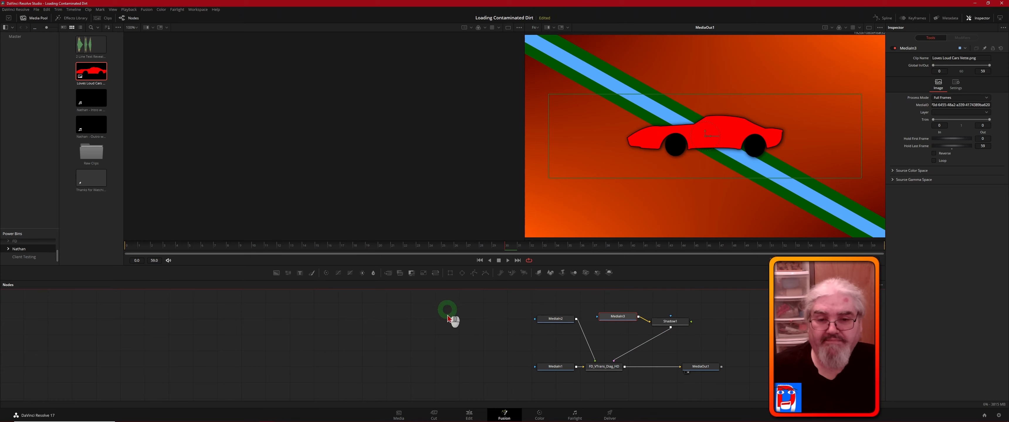
# - Return to the Edit page and play the customized transition from the end of the intro into the footage twice
pyautogui.click(468, 414)
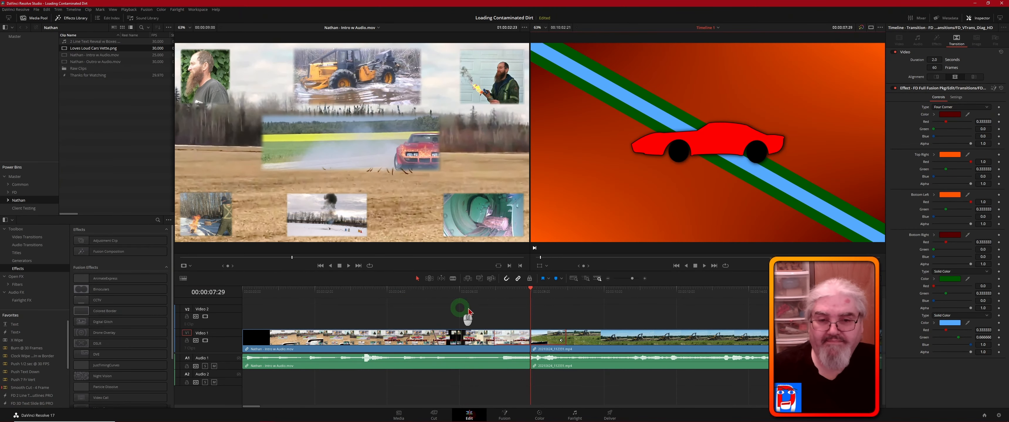
pyautogui.click(479, 293)
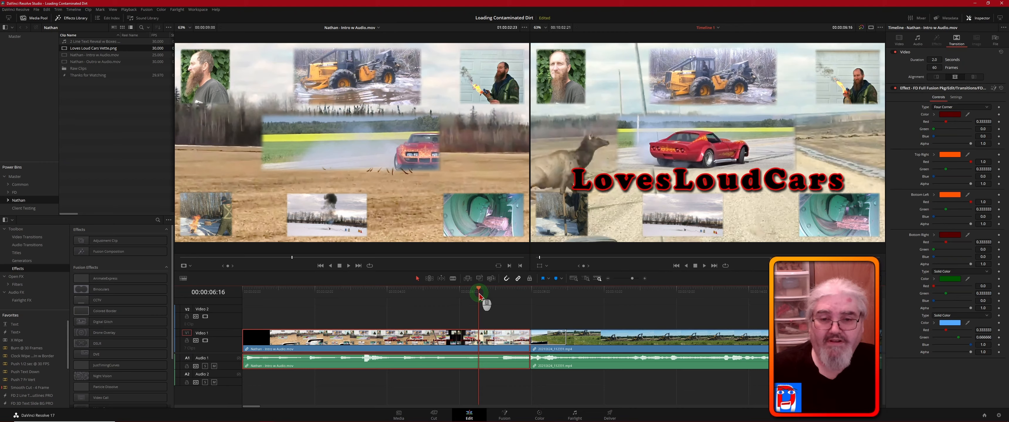
pyautogui.press('space')
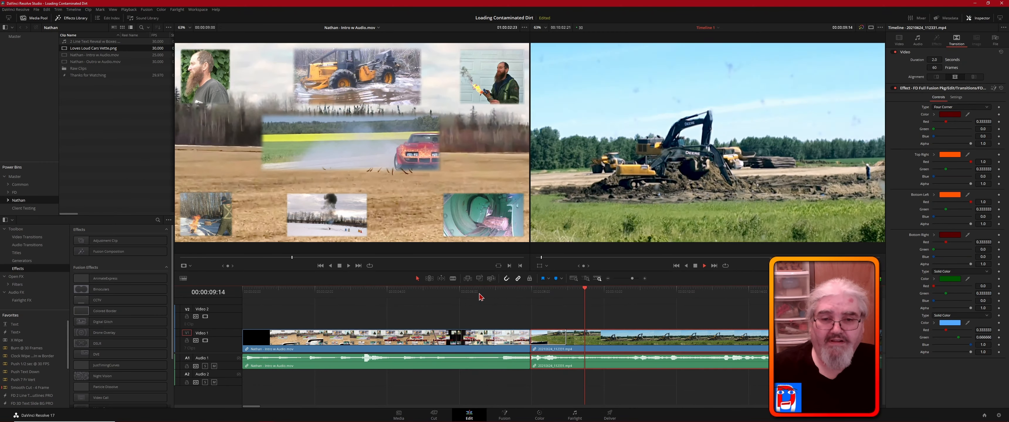
pyautogui.press('space')
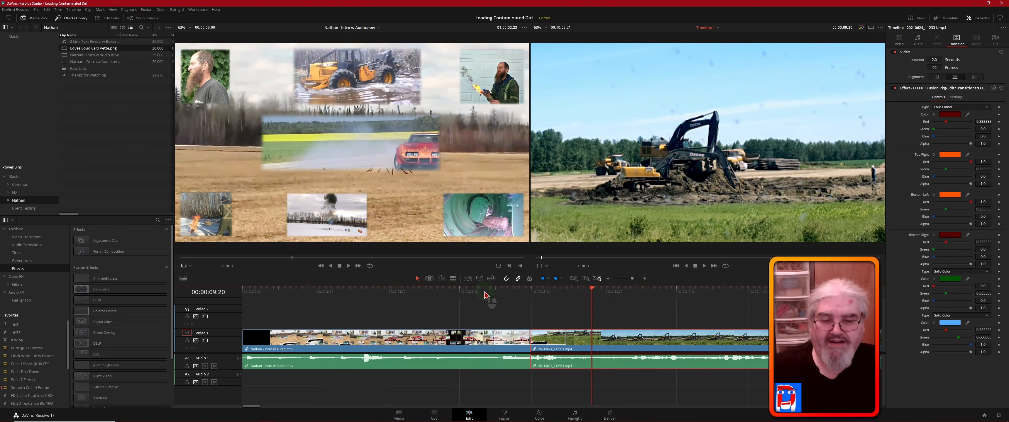
pyautogui.click(484, 294)
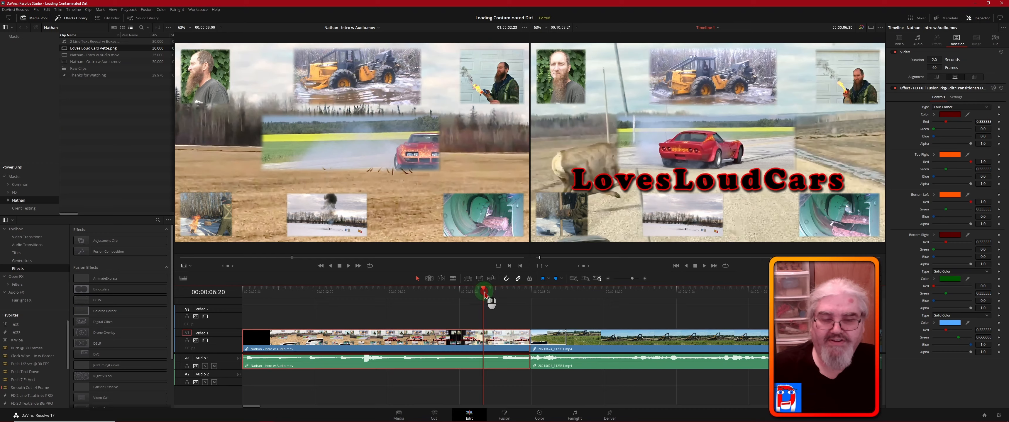
pyautogui.press('space')
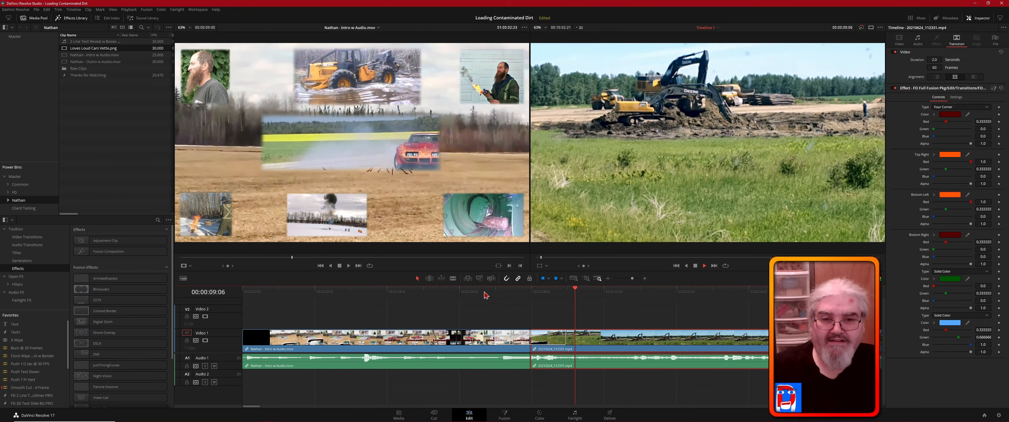
pyautogui.press('space')
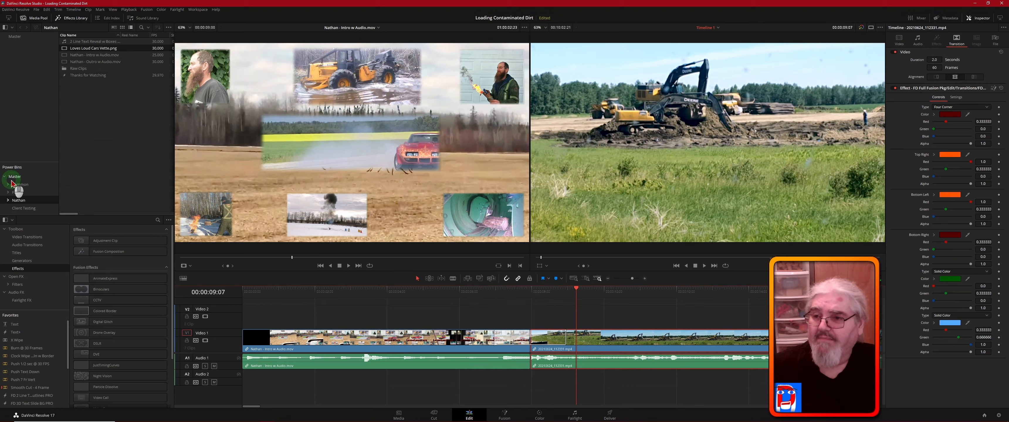
# - Add Whoosh In - Trimmed ending at the intro's cut and Whoosh Out - Trimmed shortly after it on Audio 2, from the Common Power Bin
pyautogui.click(19, 186)
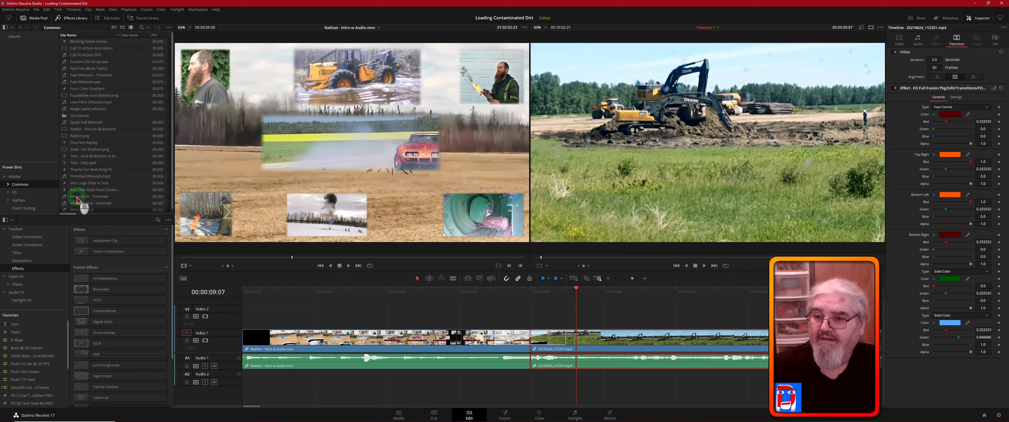
pyautogui.click(64, 197)
pyautogui.moveTo(65, 197); pyautogui.dragTo(484, 385)
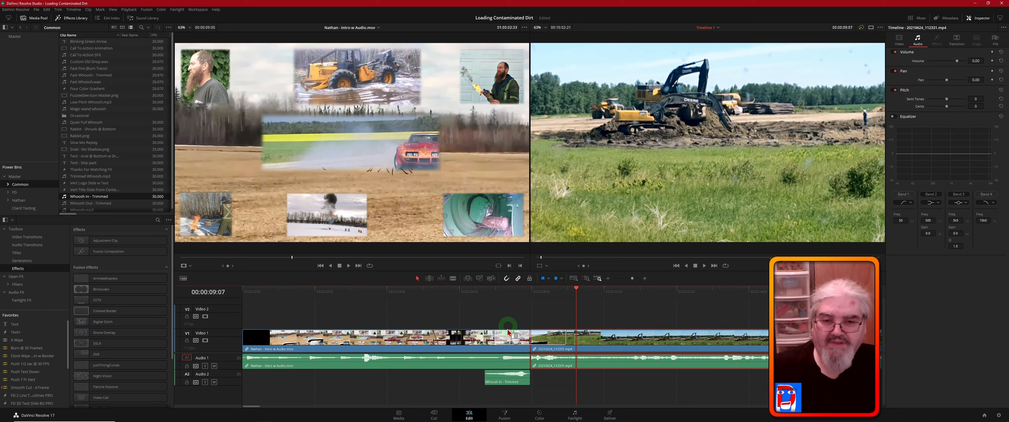
pyautogui.click(509, 382)
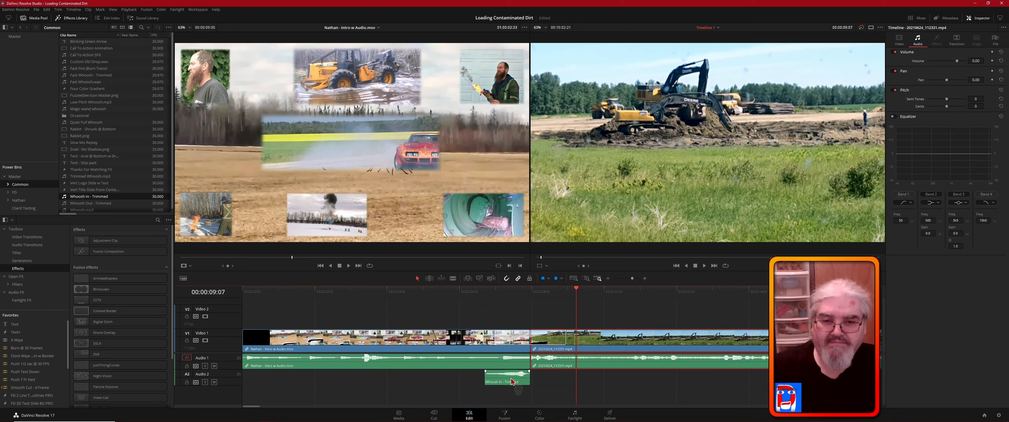
pyautogui.click(506, 304)
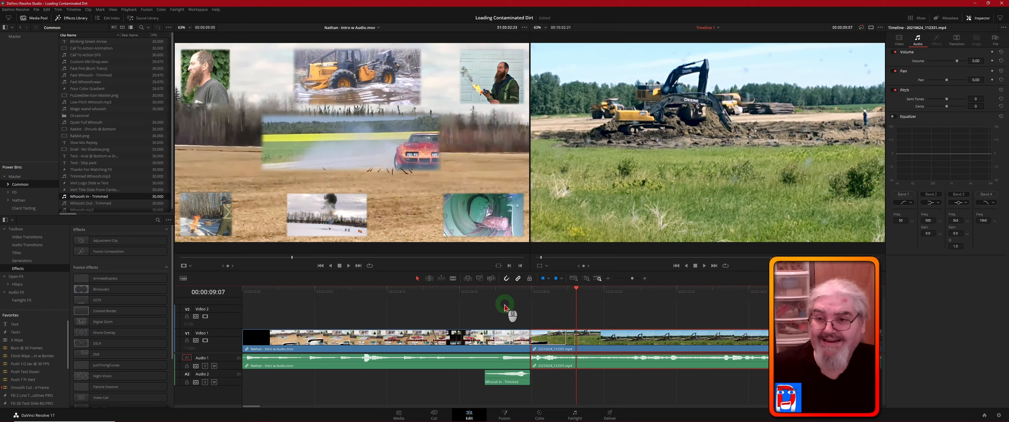
pyautogui.moveTo(77, 206); pyautogui.dragTo(540, 385)
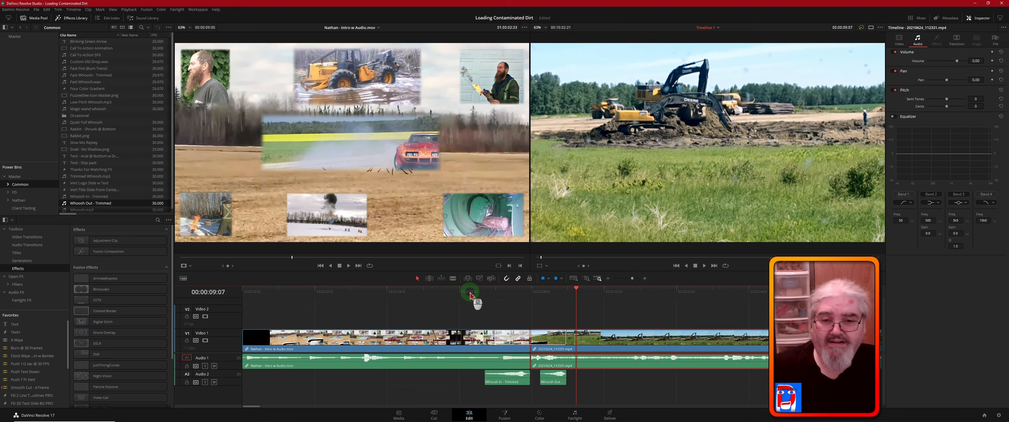
# - Set the track level volume of Audio 2 to -5.00
pyautogui.click(222, 379)
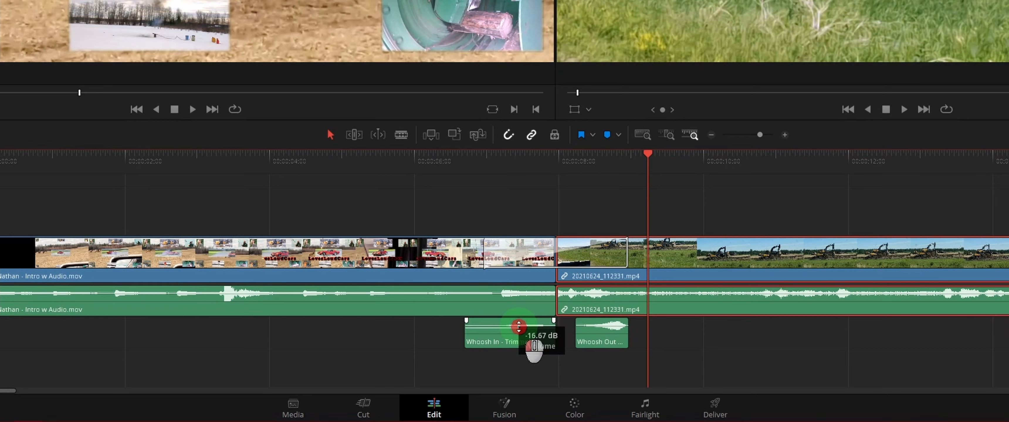
pyautogui.moveTo(519, 326); pyautogui.dragTo(516, 326)
pyautogui.hotkey('ctrl', 'z')
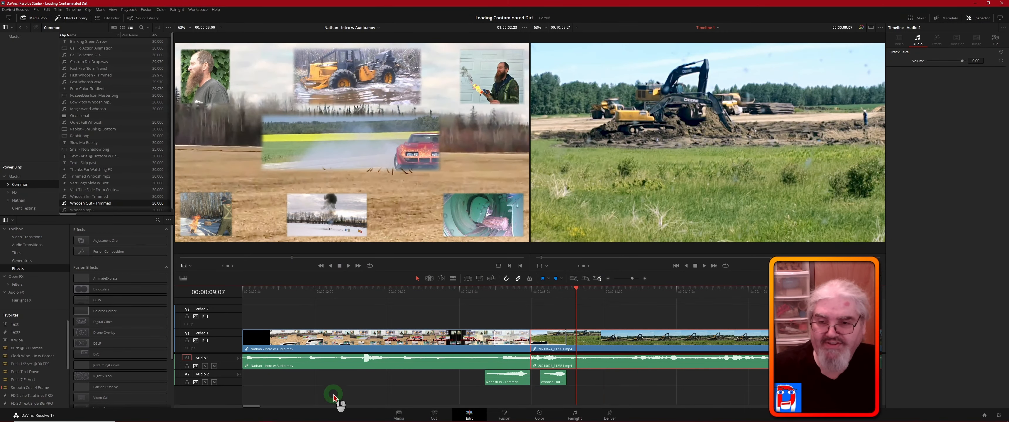
pyautogui.click(226, 377)
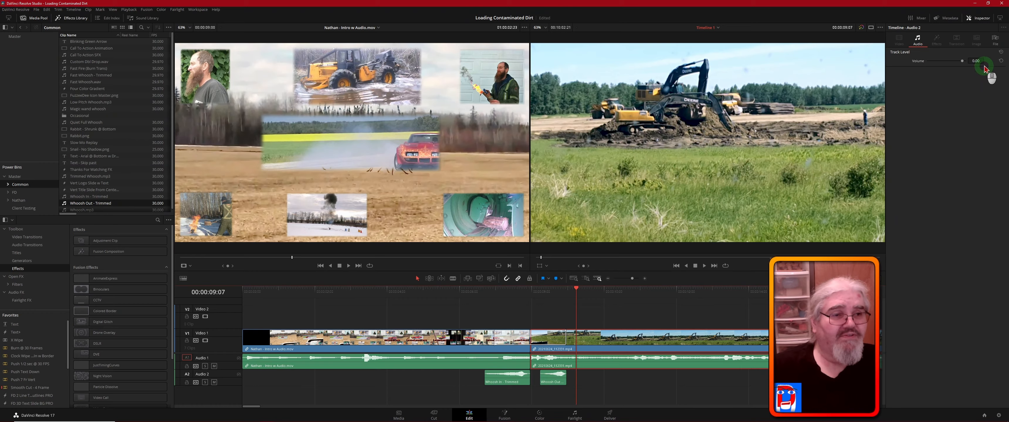
pyautogui.click(982, 18)
pyautogui.click(982, 19)
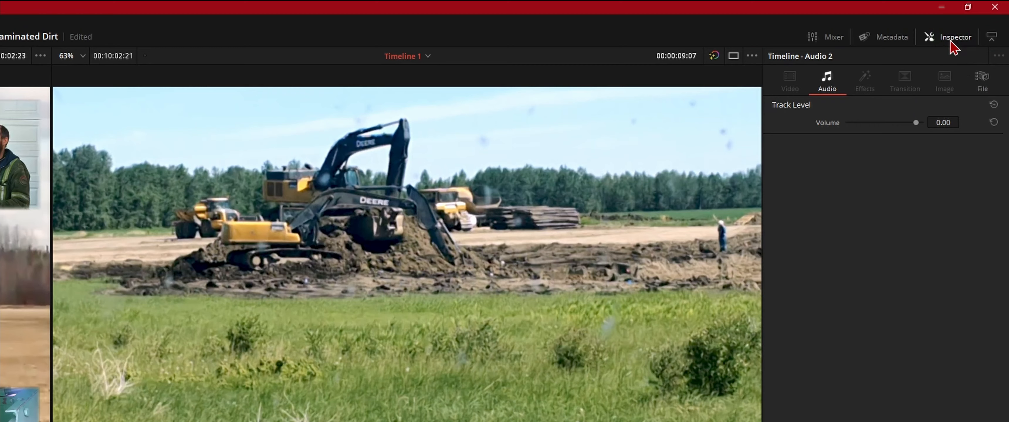
pyautogui.click(944, 122)
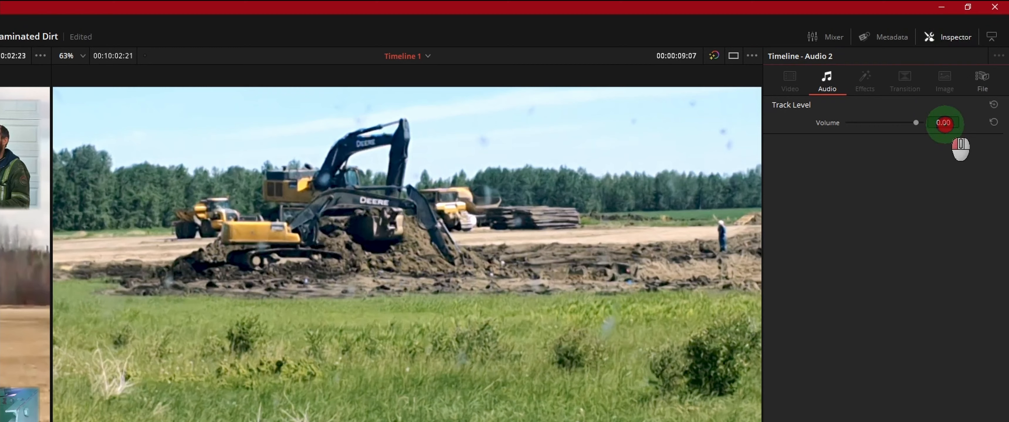
pyautogui.moveTo(944, 122); pyautogui.dragTo(930, 123)
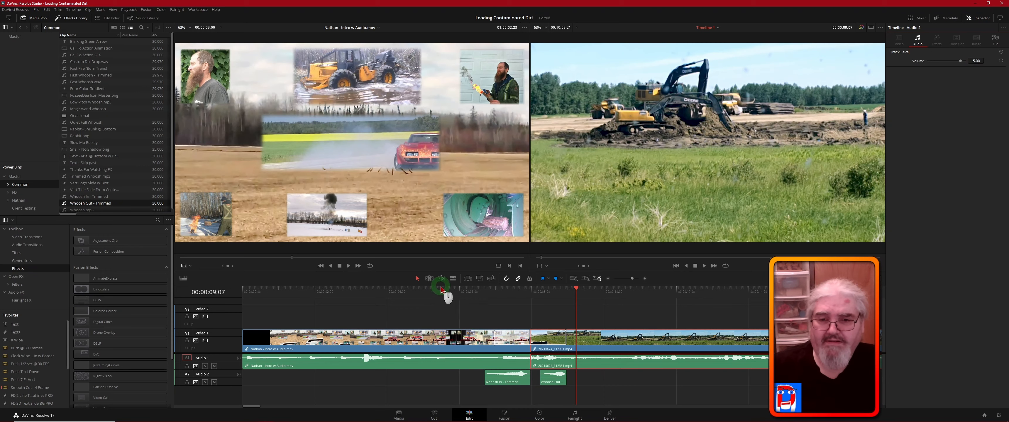
# - Play from late in the intro through the transition with its whoosh sounds and on into the excavator footage
pyautogui.click(454, 292)
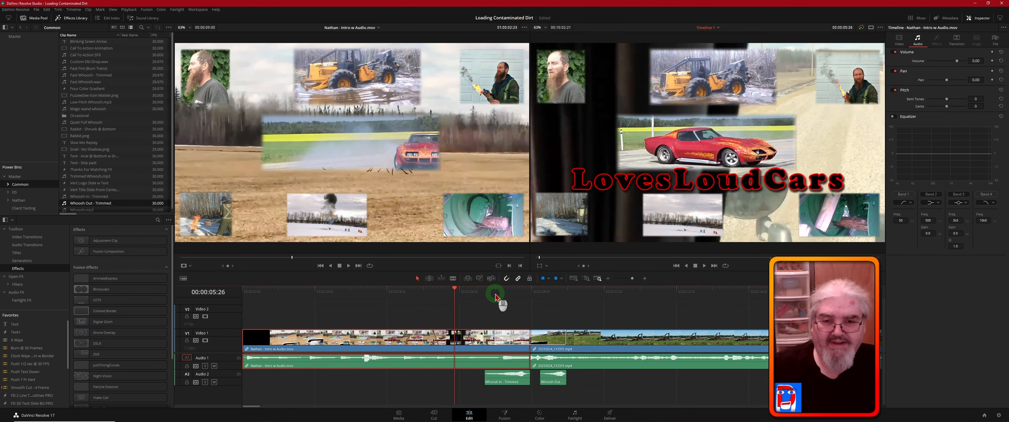
pyautogui.press('space')
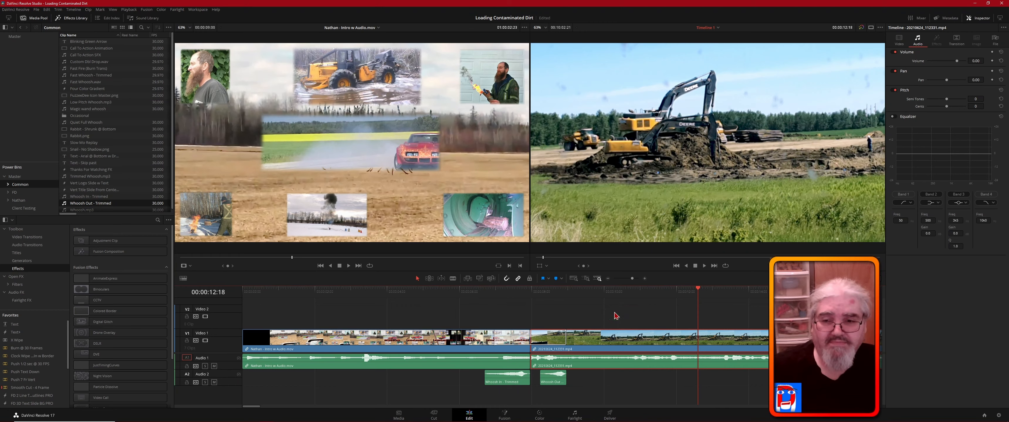
pyautogui.click(745, 307)
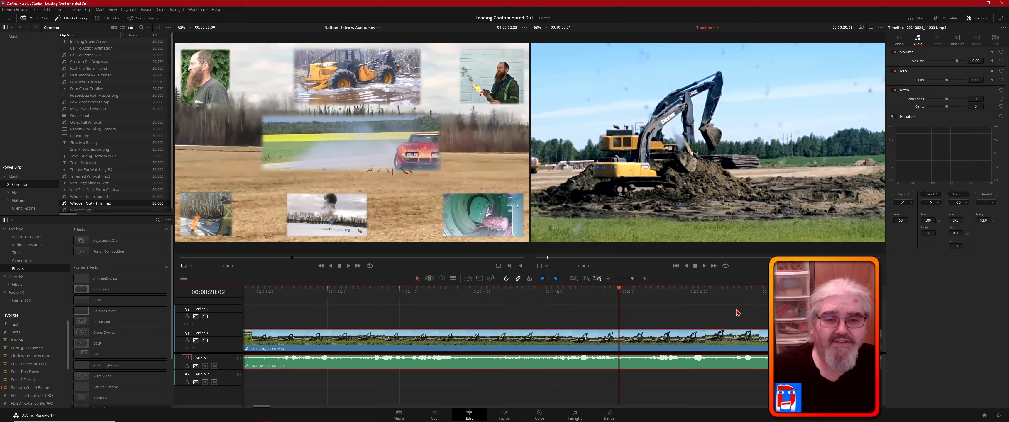
pyautogui.press('space')
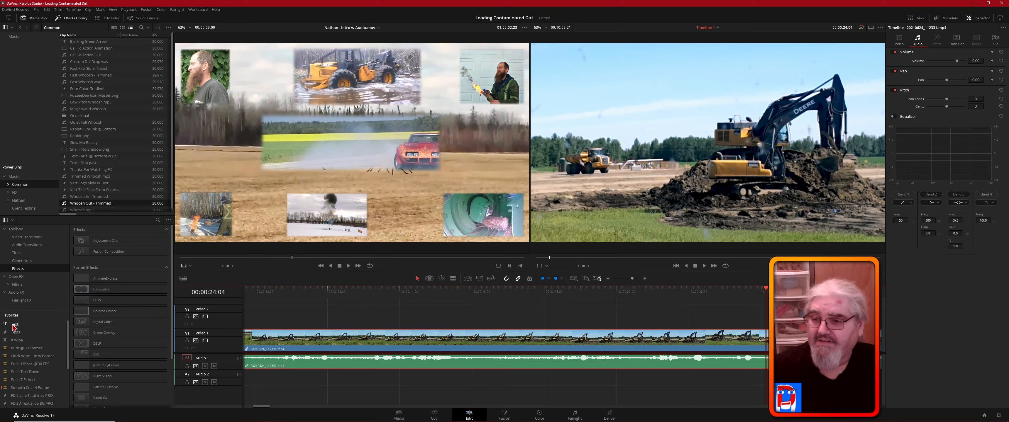
# - Add a basic Text title on Video 2 above the excavator footage, starting at 00:00:24:04
pyautogui.click(19, 254)
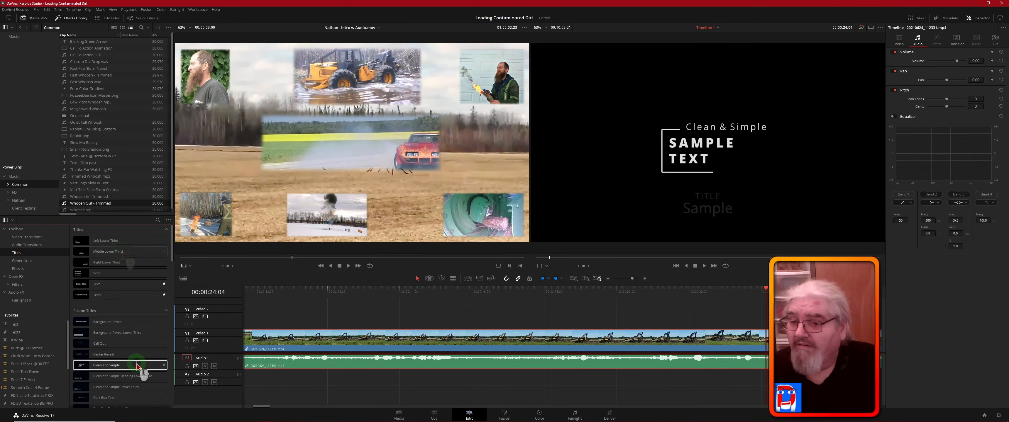
pyautogui.click(116, 280)
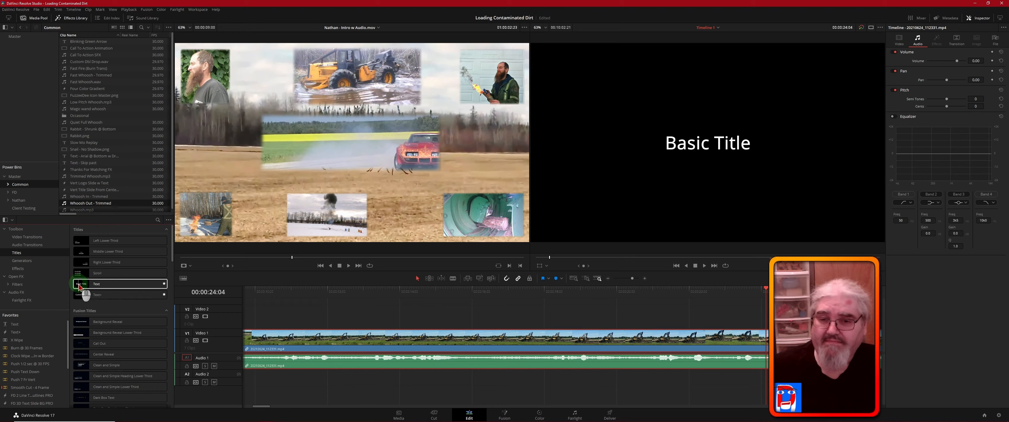
pyautogui.moveTo(79, 288); pyautogui.dragTo(775, 331)
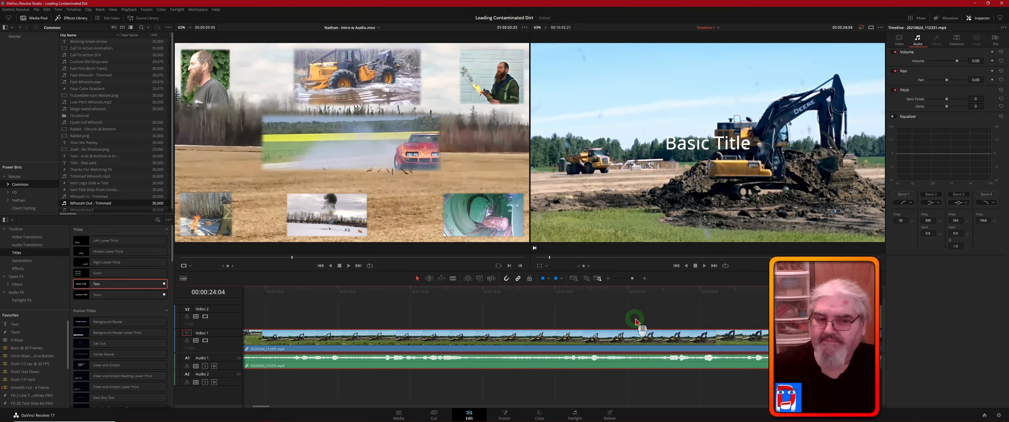
pyautogui.moveTo(635, 322); pyautogui.dragTo(724, 318)
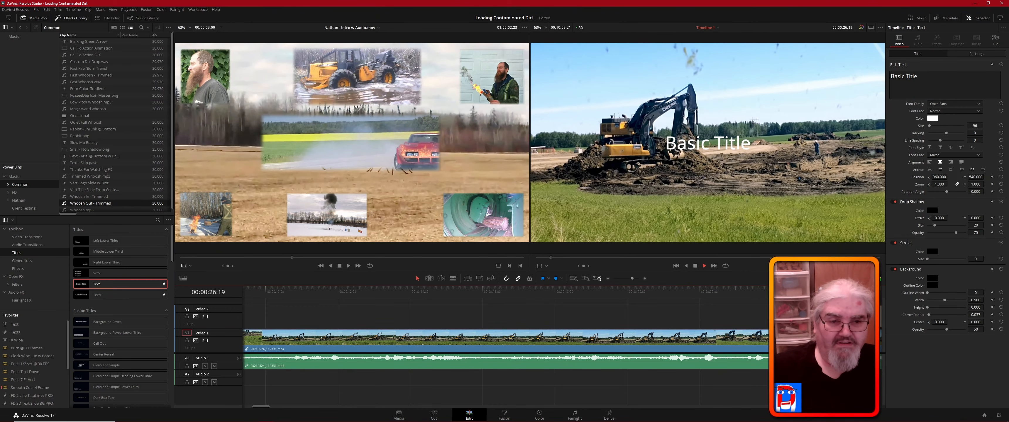
# - Play the footage under the title, stop within it, and trim the title clip's end very slightly
pyautogui.press('space')
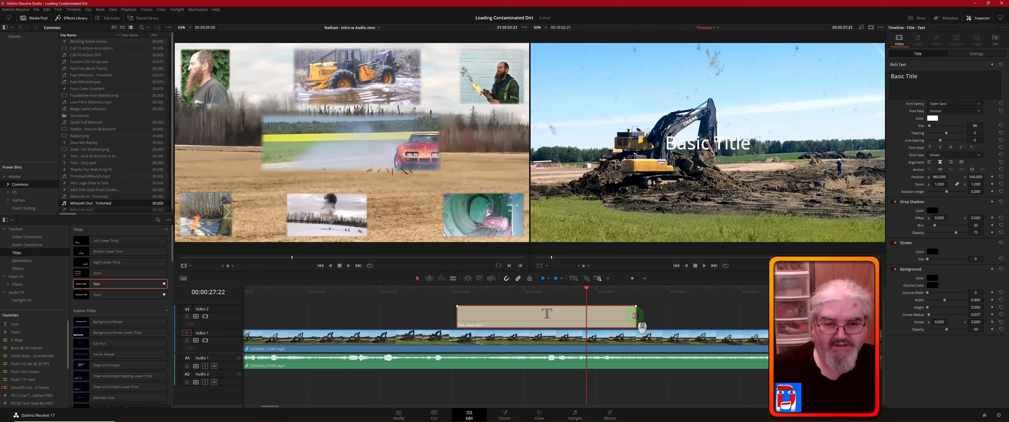
pyautogui.moveTo(634, 316)
pyautogui.mouseDown()
pyautogui.moveTo(564, 317)
pyautogui.moveTo(632, 315)
pyautogui.mouseUp()
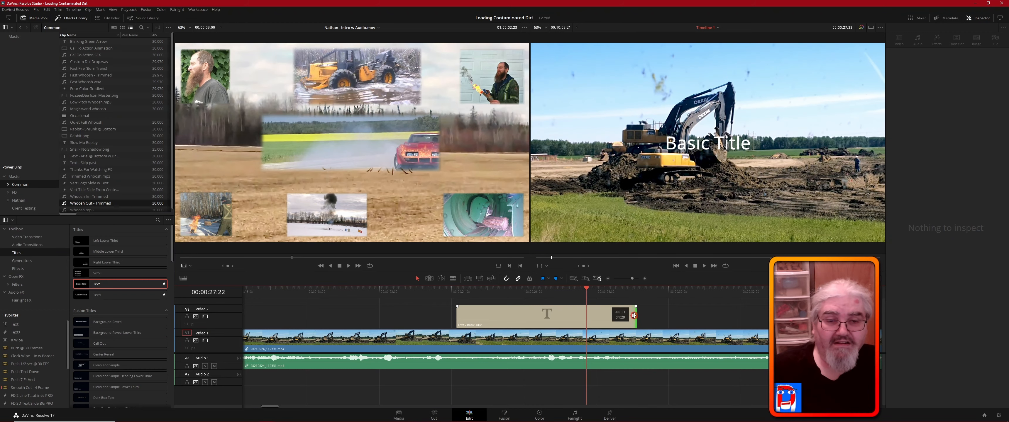
pyautogui.moveTo(635, 316); pyautogui.dragTo(634, 315)
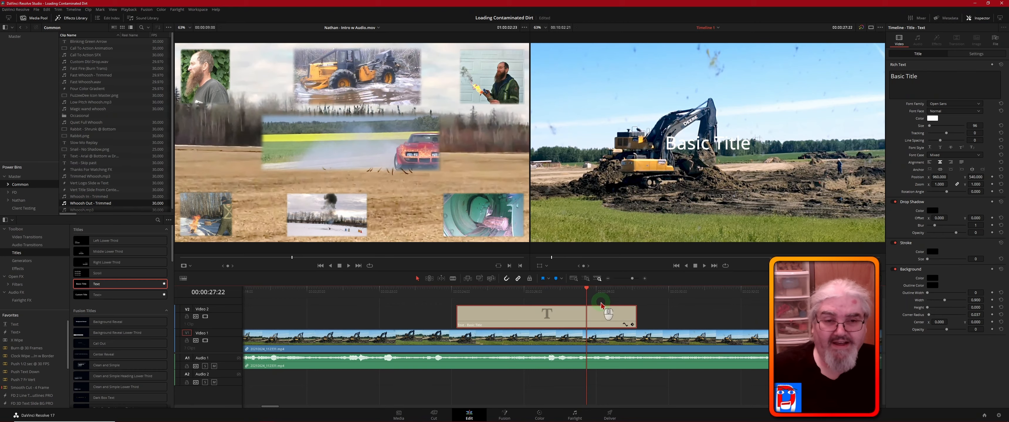
# - Replace the title's text with "John Deere 290G Excavator"
pyautogui.click(599, 322)
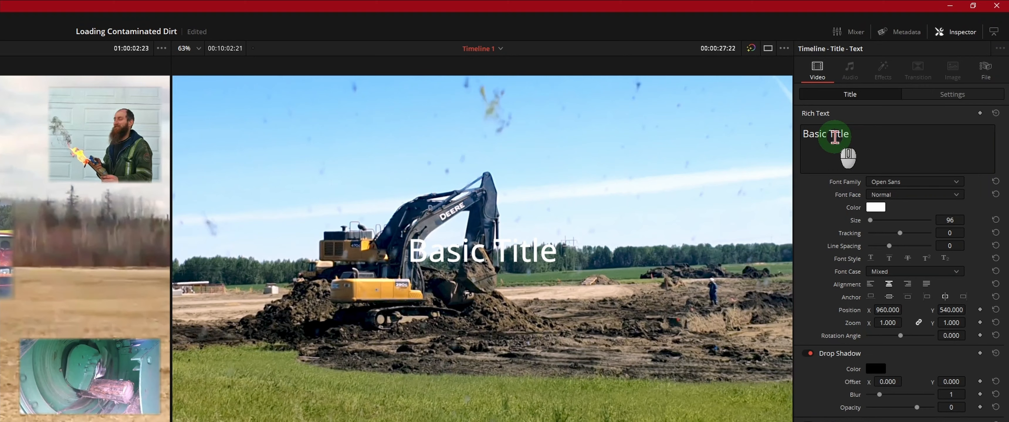
pyautogui.click(855, 133)
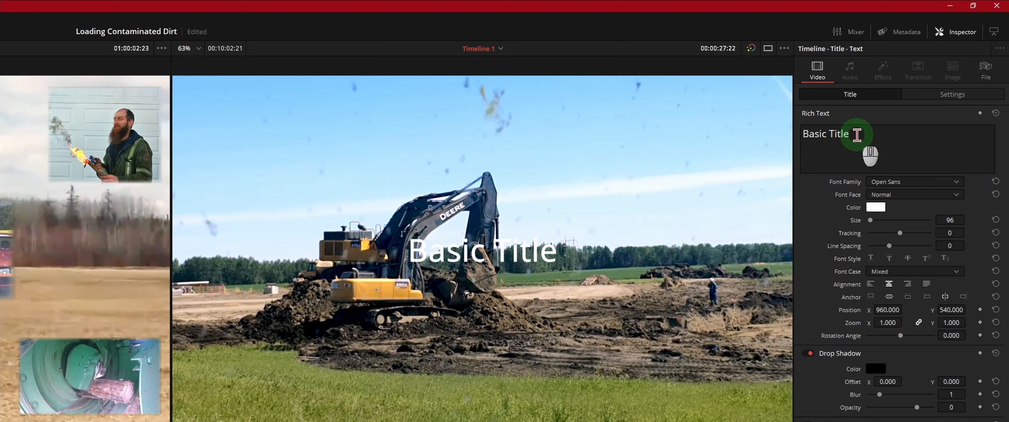
pyautogui.moveTo(856, 134); pyautogui.dragTo(721, 132)
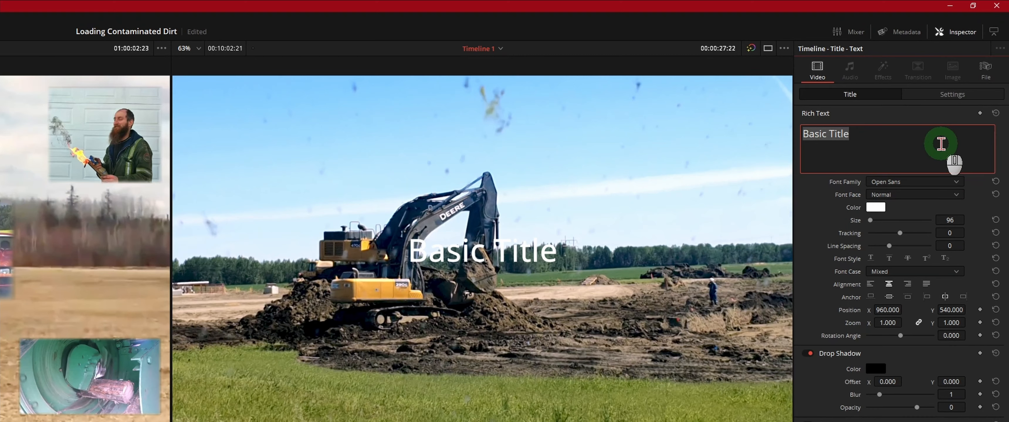
pyautogui.write('John')
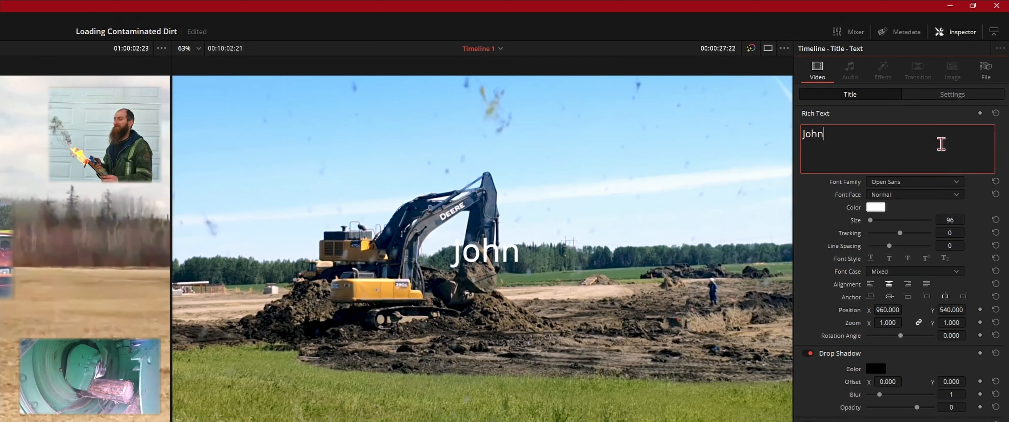
pyautogui.write(' Deere')
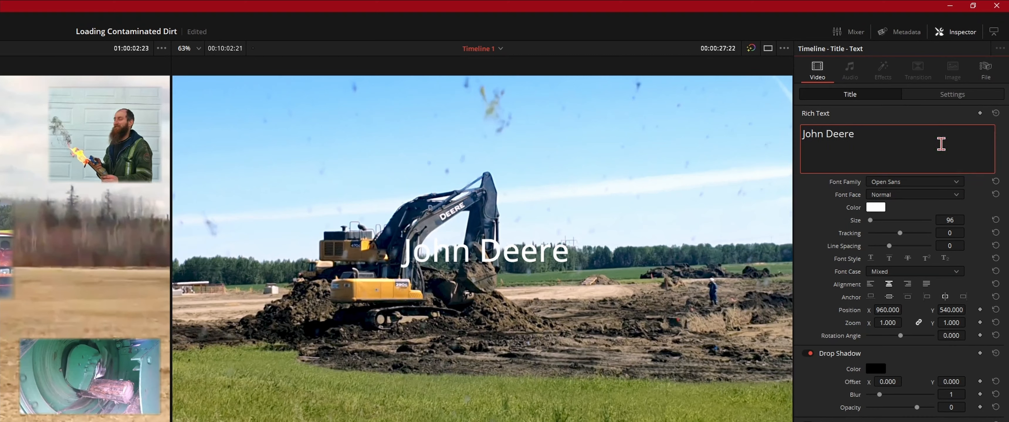
pyautogui.press('BackSpace')
pyautogui.write('2')
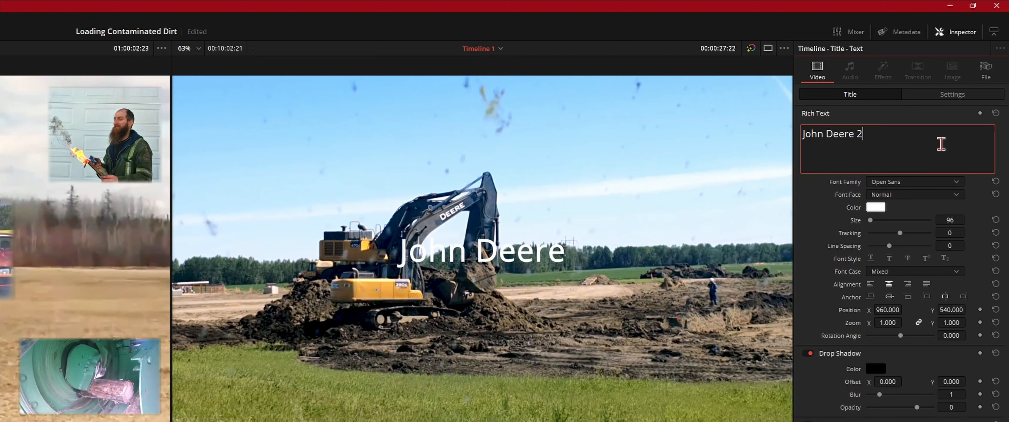
pyautogui.write('90G')
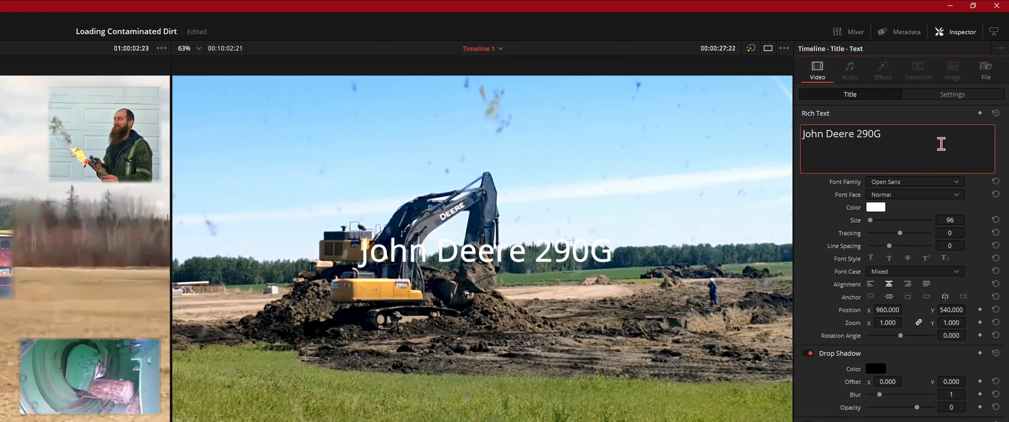
pyautogui.write(' Excavator')
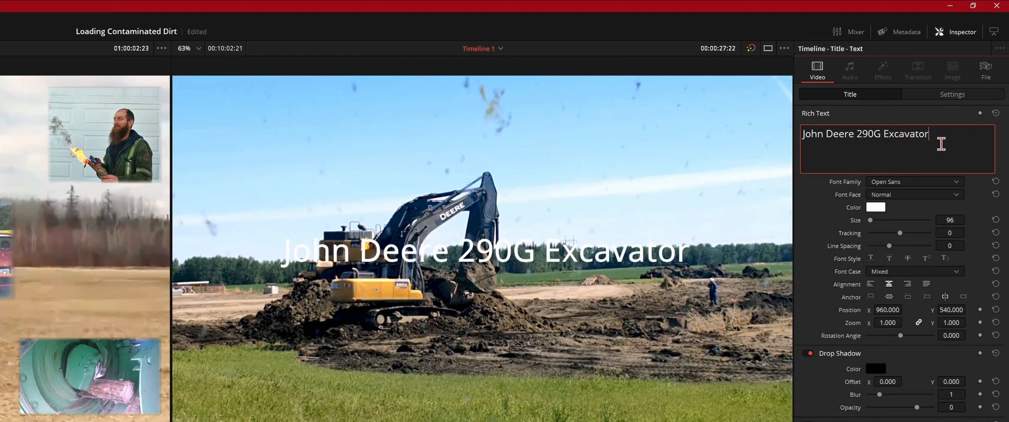
# - Set the title's font family to Impact
pyautogui.click(944, 188)
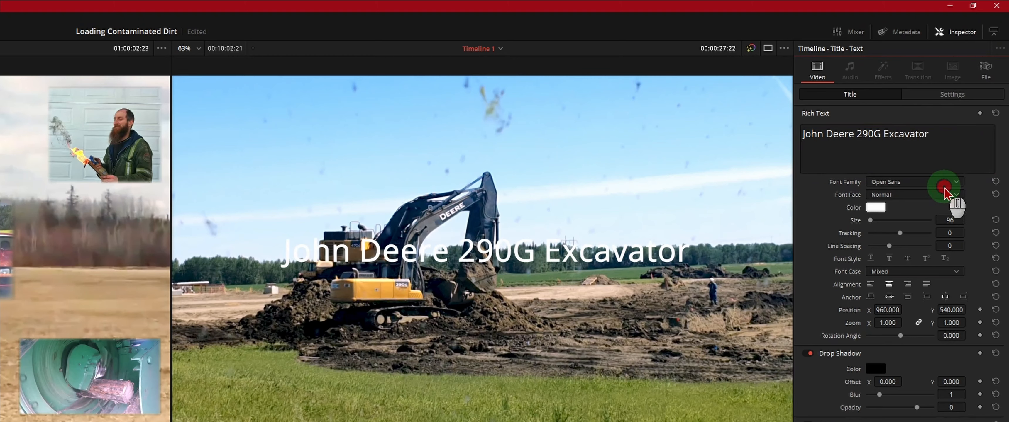
pyautogui.click(935, 183)
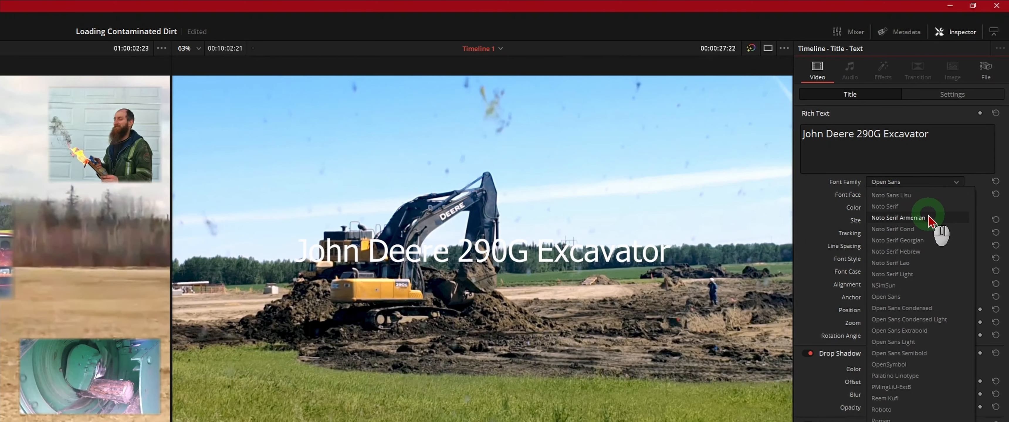
pyautogui.scroll(15, 928, 215)
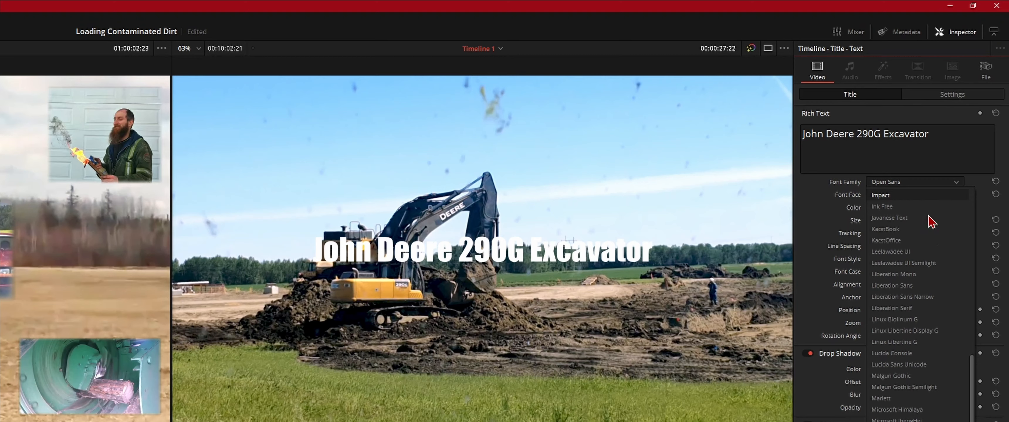
pyautogui.click(907, 196)
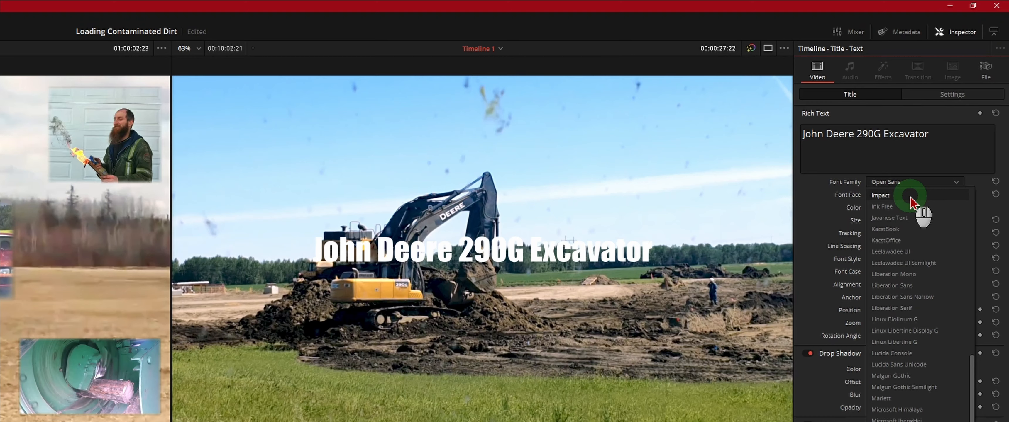
pyautogui.click(910, 196)
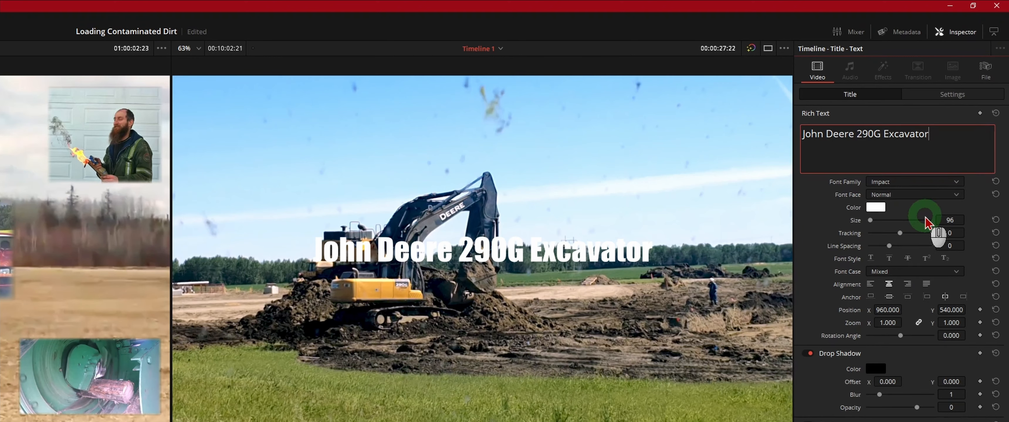
# - Change the title's text color to the saved orange custom color, #ffaa00
pyautogui.click(876, 209)
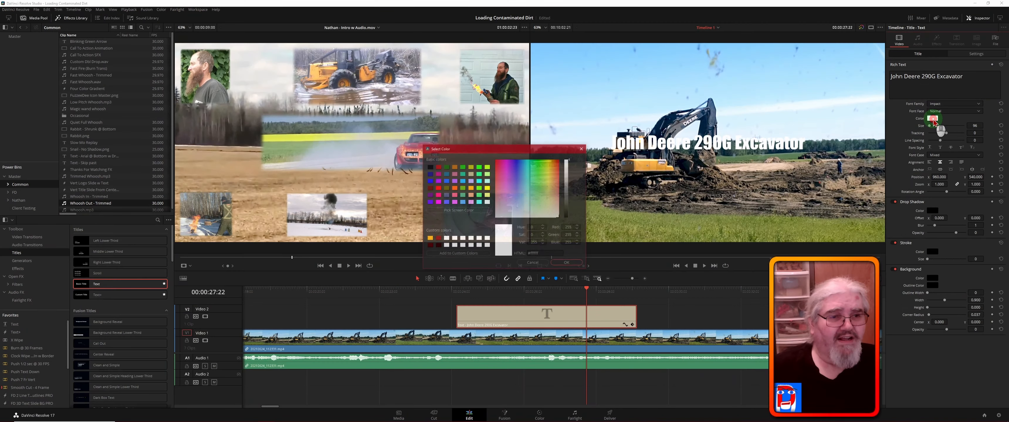
pyautogui.click(482, 231)
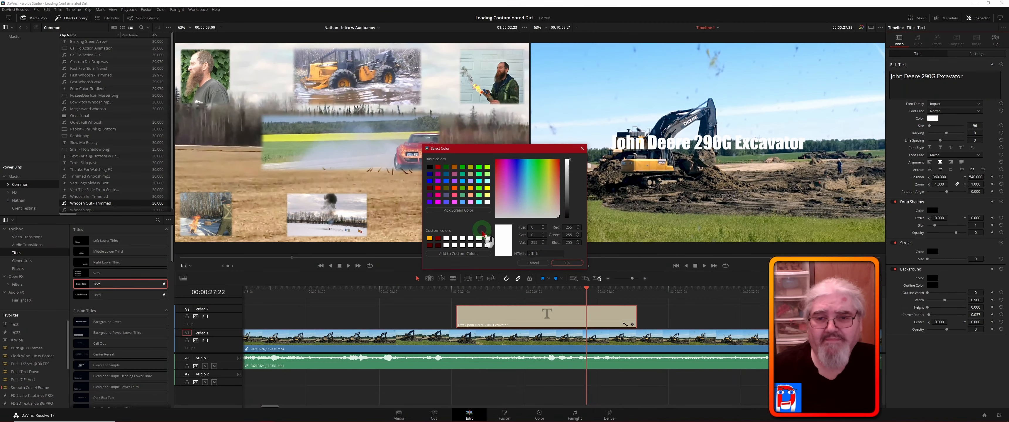
pyautogui.click(429, 238)
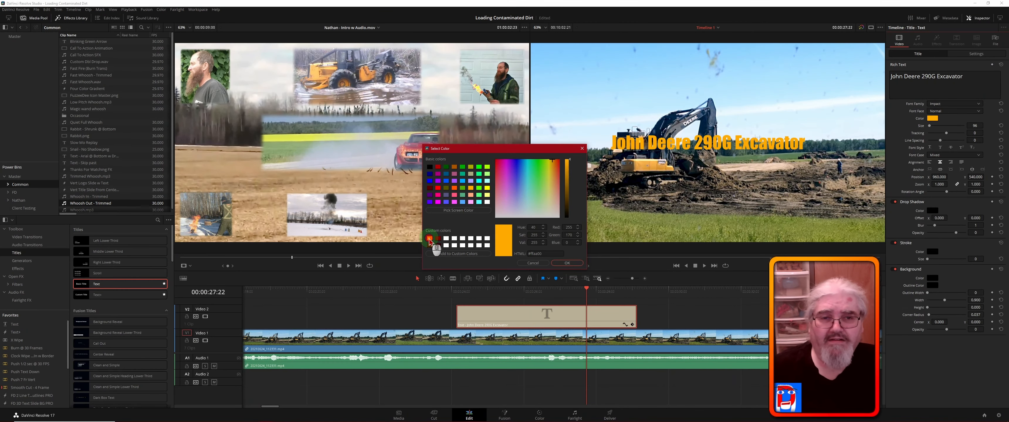
pyautogui.click(569, 263)
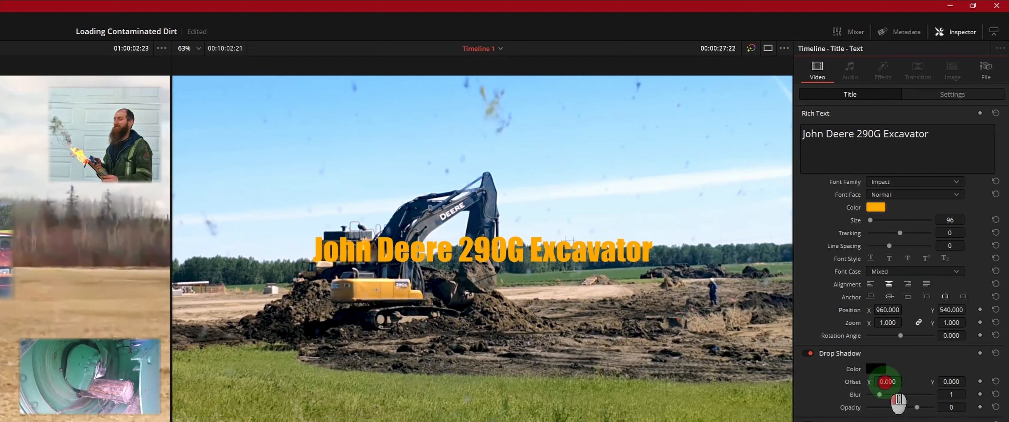
# - Set the title's drop shadow offset to X 5.000 and Y -7.000, with a blur of 11
pyautogui.moveTo(886, 382)
pyautogui.mouseDown()
pyautogui.moveTo(904, 382)
pyautogui.moveTo(887, 381)
pyautogui.mouseUp()
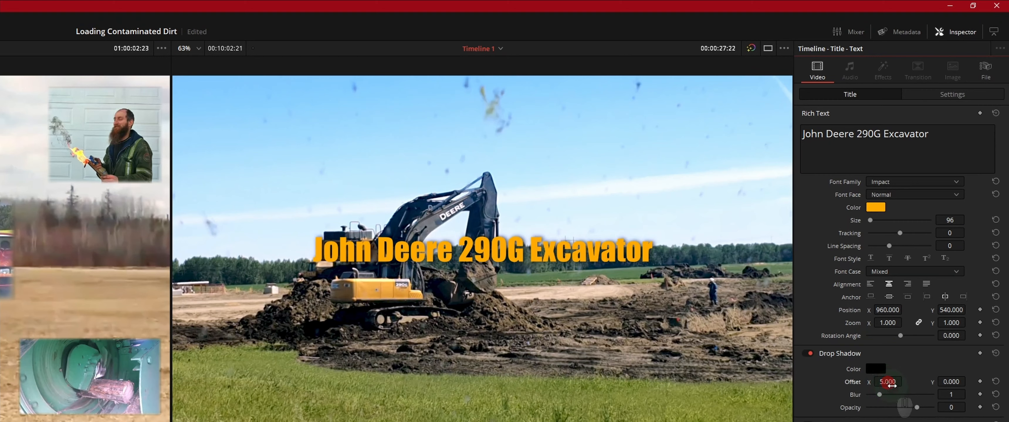
pyautogui.moveTo(952, 381); pyautogui.dragTo(951, 382)
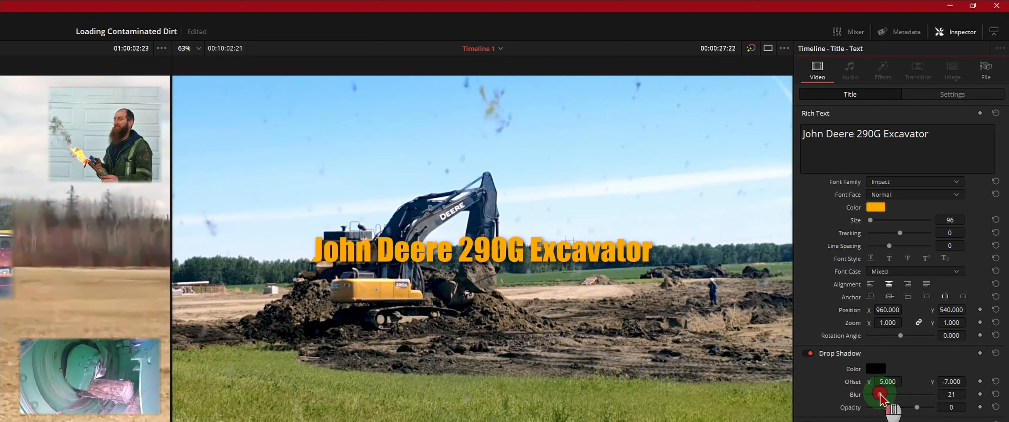
pyautogui.moveTo(880, 395)
pyautogui.mouseDown()
pyautogui.moveTo(860, 398)
pyautogui.moveTo(873, 399)
pyautogui.mouseUp()
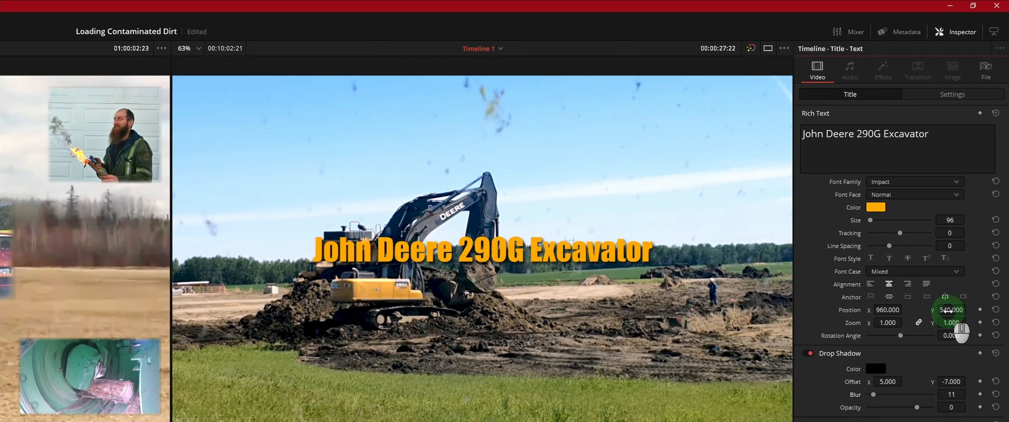
# - Move the title to the top of the frame at Y position 999.000 and turn off its stroke and background
pyautogui.moveTo(944, 310); pyautogui.dragTo(305, 386)
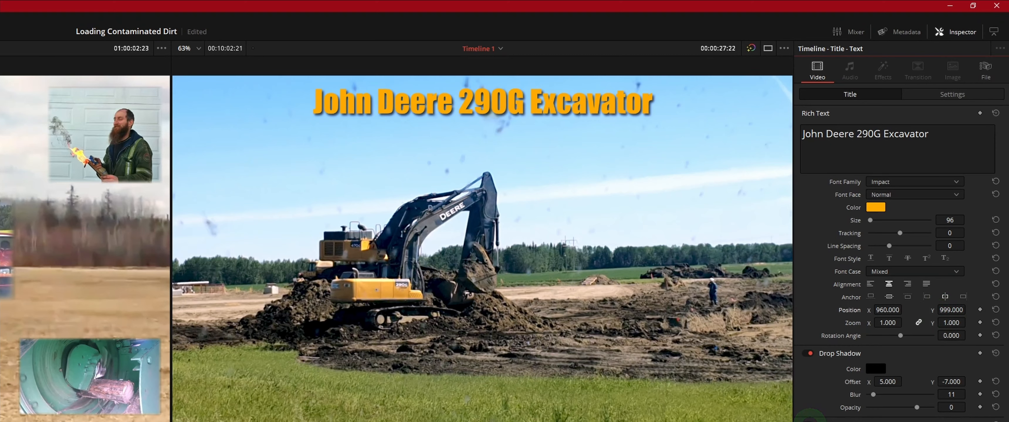
pyautogui.click(810, 421)
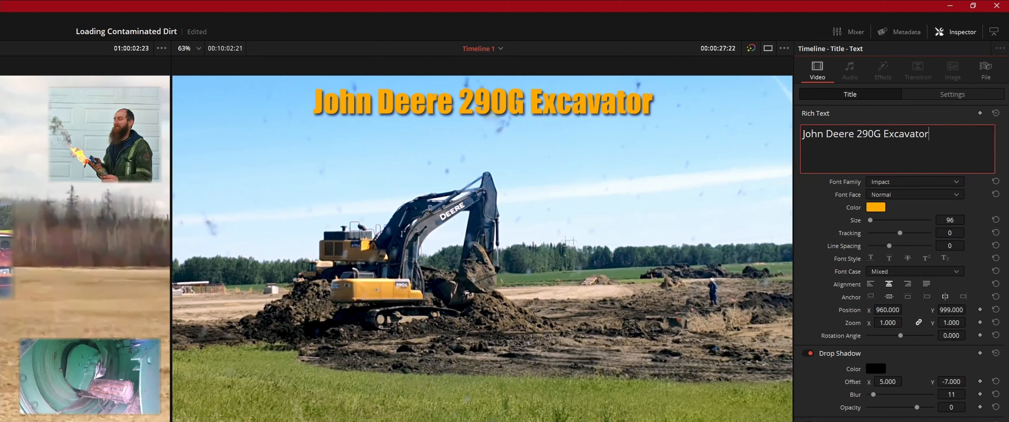
pyautogui.press('Escape')
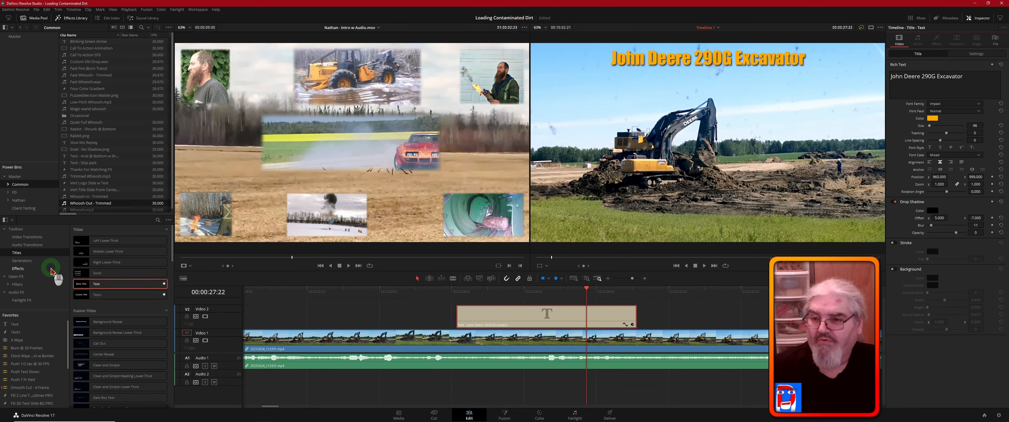
# - Add a Push video transition to the start of the John Deere title clip on Video 2
pyautogui.click(27, 237)
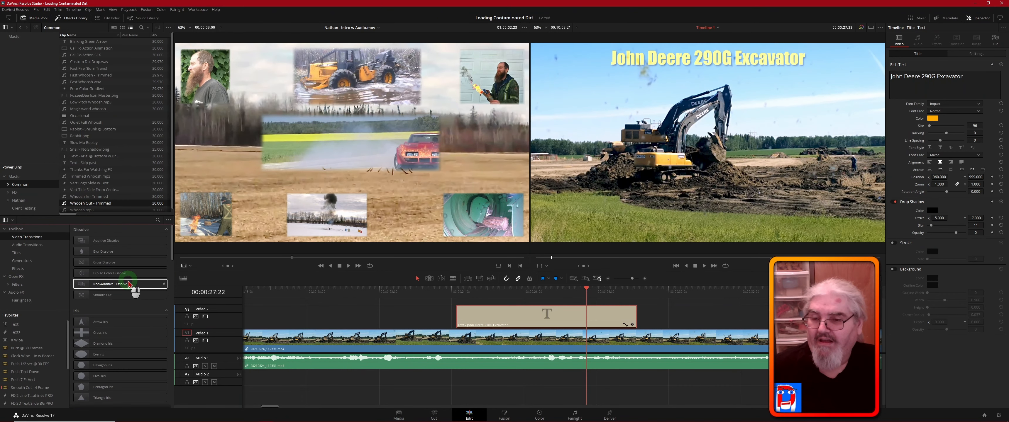
pyautogui.scroll(-2, 129, 282)
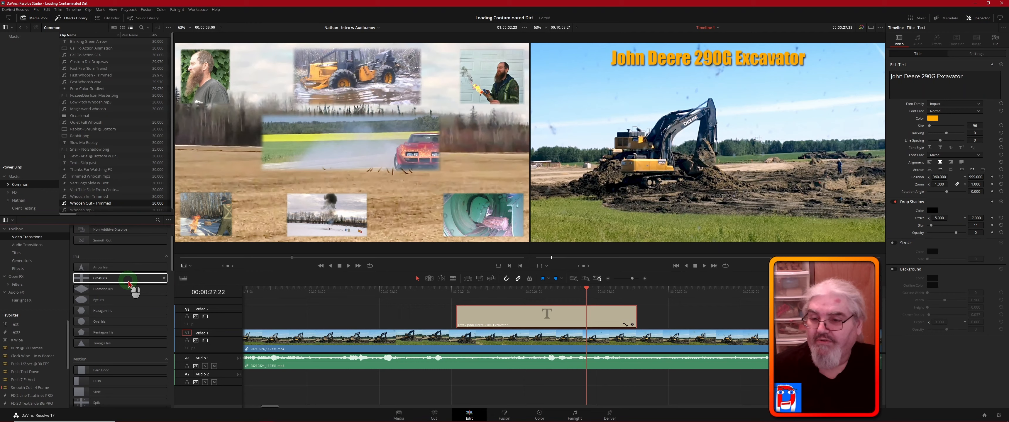
pyautogui.scroll(-1, 130, 282)
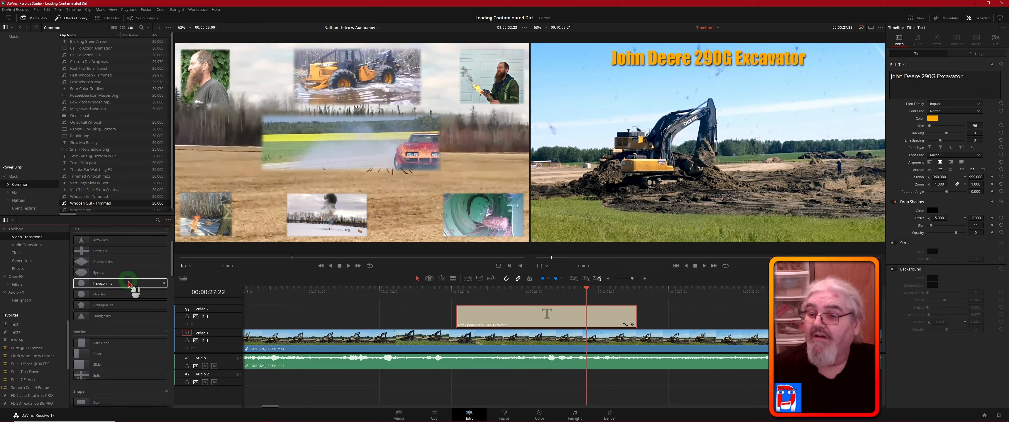
pyautogui.scroll(-1, 130, 283)
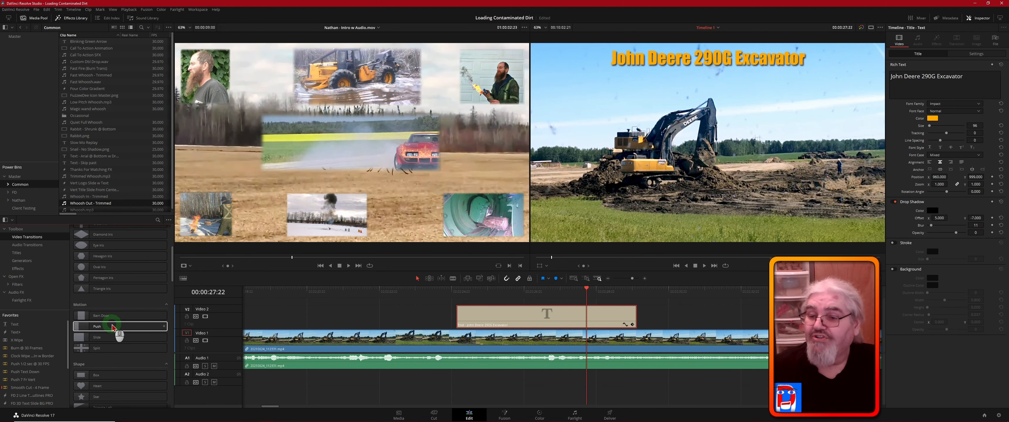
pyautogui.moveTo(111, 328); pyautogui.dragTo(465, 311)
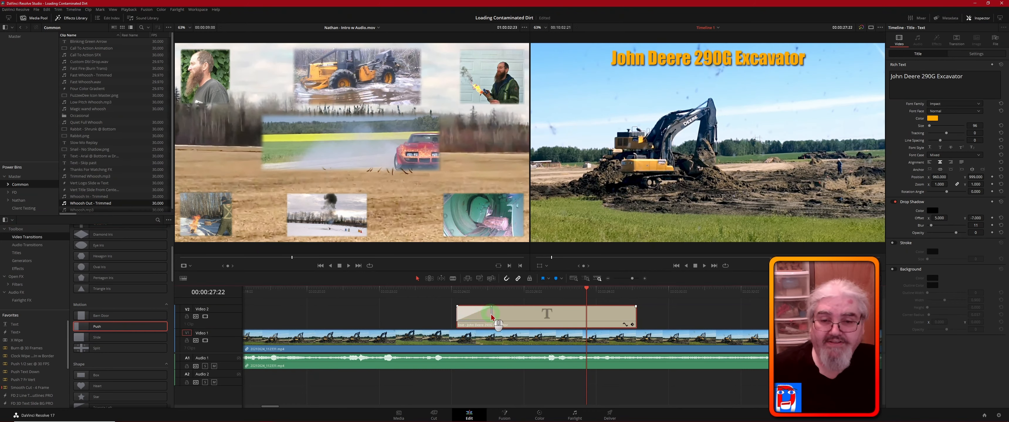
# - Shorten the Push transition at the title clip's start to 7 frames and set its preset to Push Up
pyautogui.click(484, 317)
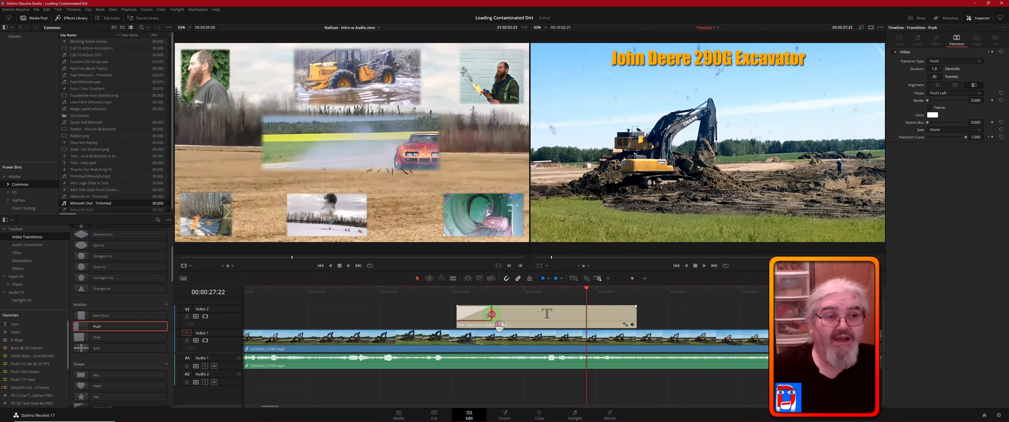
pyautogui.moveTo(492, 315); pyautogui.dragTo(466, 316)
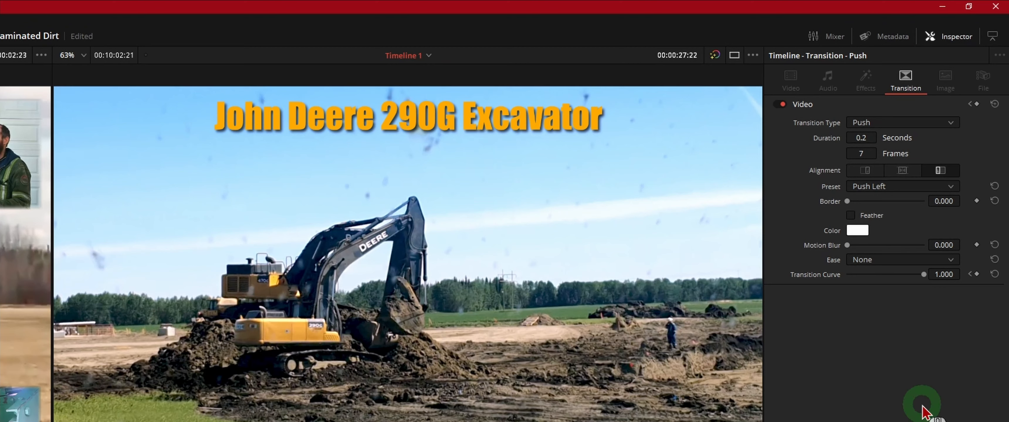
pyautogui.click(923, 188)
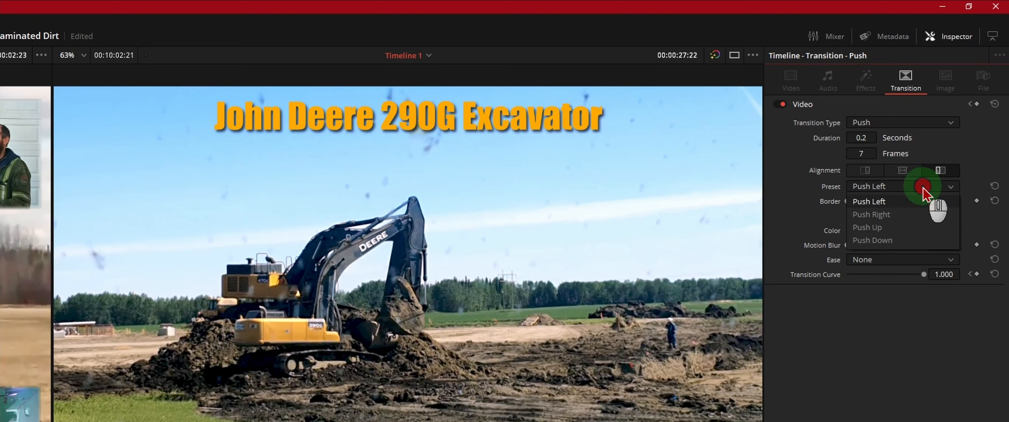
pyautogui.click(873, 228)
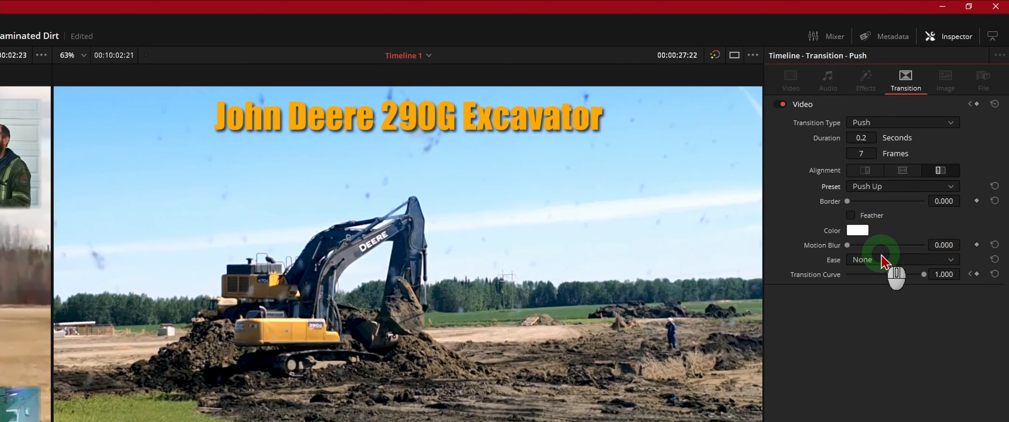
# - Set the Push transition's motion blur to 0.100 and inspect the title partway through its entrance
pyautogui.click(943, 245)
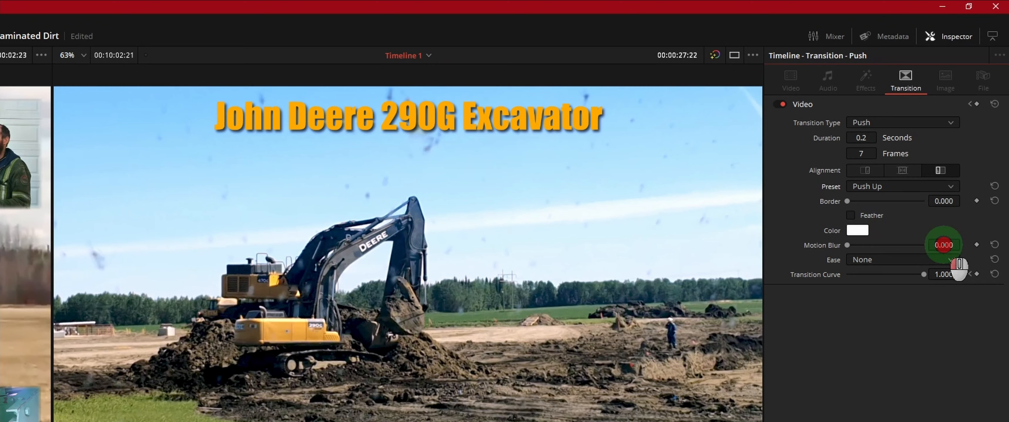
pyautogui.moveTo(943, 245); pyautogui.dragTo(953, 248)
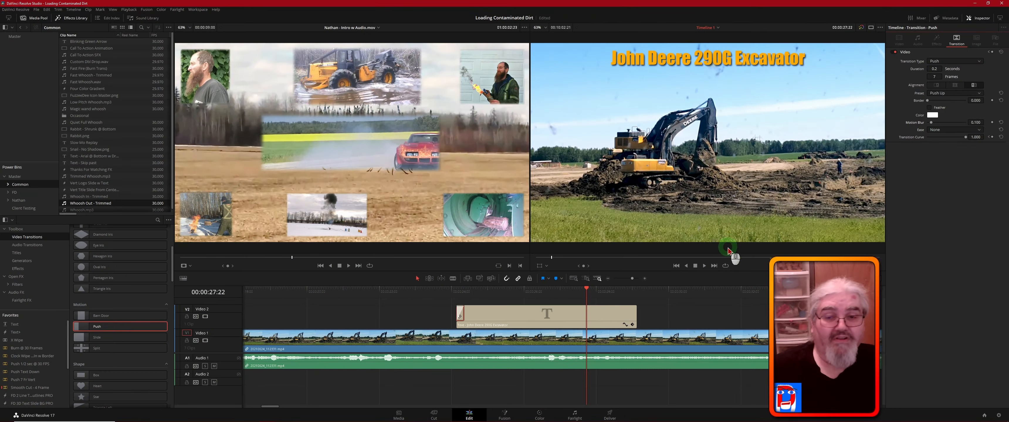
pyautogui.moveTo(593, 289); pyautogui.dragTo(468, 294)
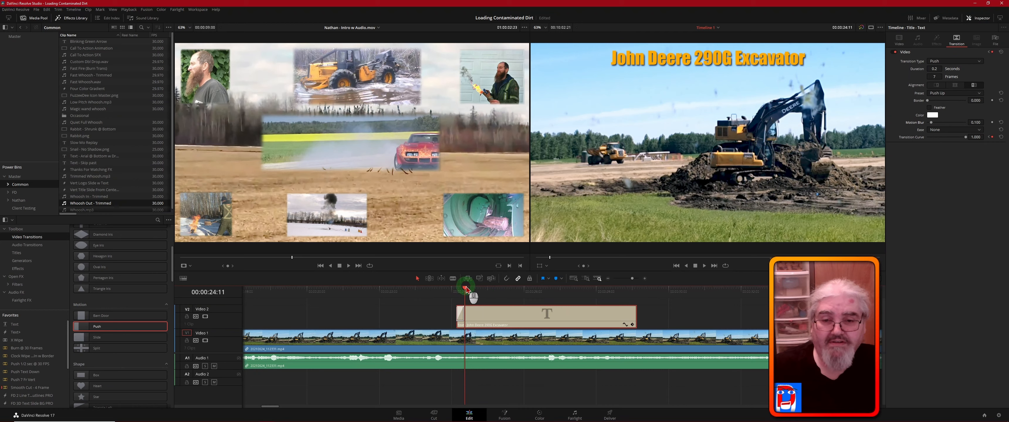
pyautogui.moveTo(465, 290); pyautogui.dragTo(463, 290)
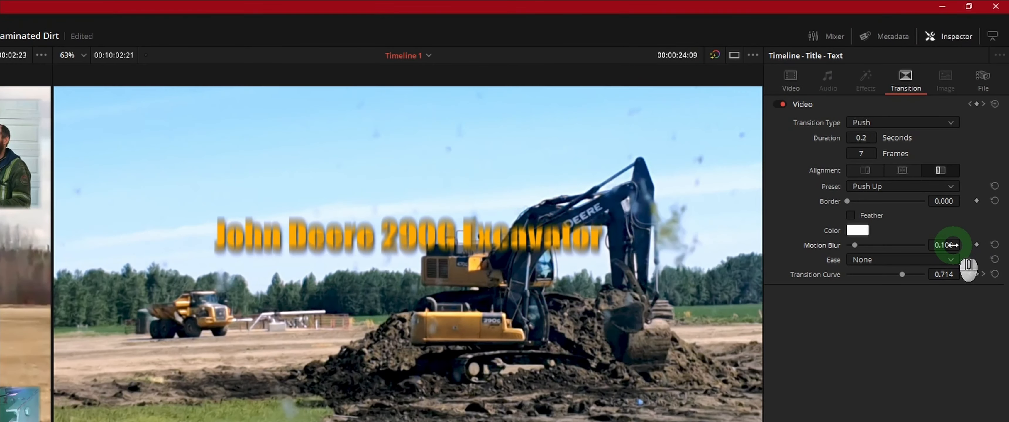
# - Set the title's opening Push transition to a motion blur of 0.050 and an ease of Out
pyautogui.click(951, 245)
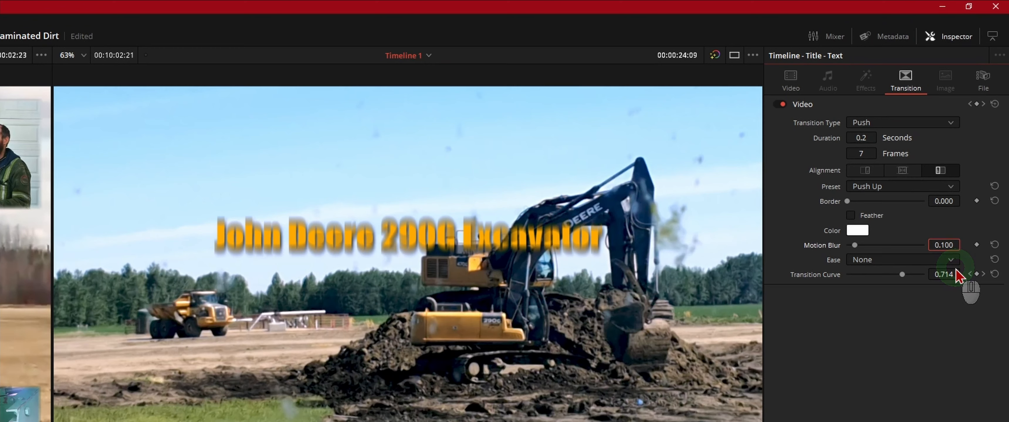
pyautogui.press('BackSpace')
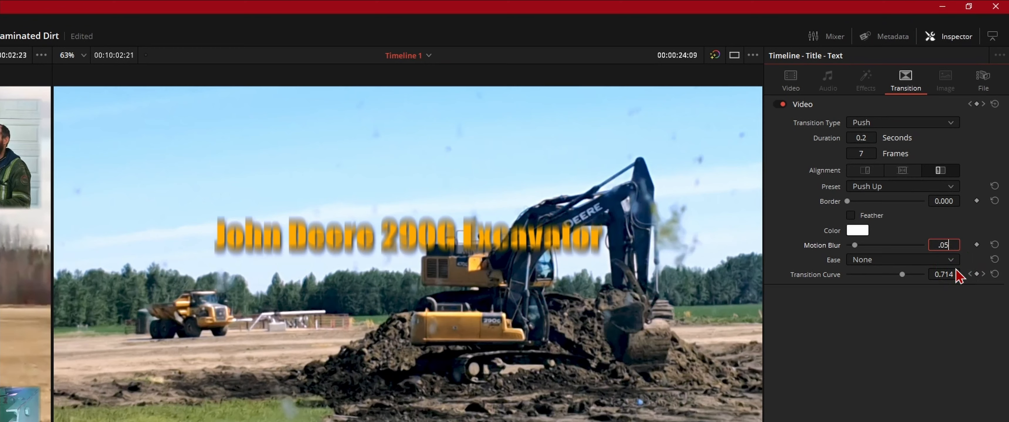
pyautogui.press('Tab')
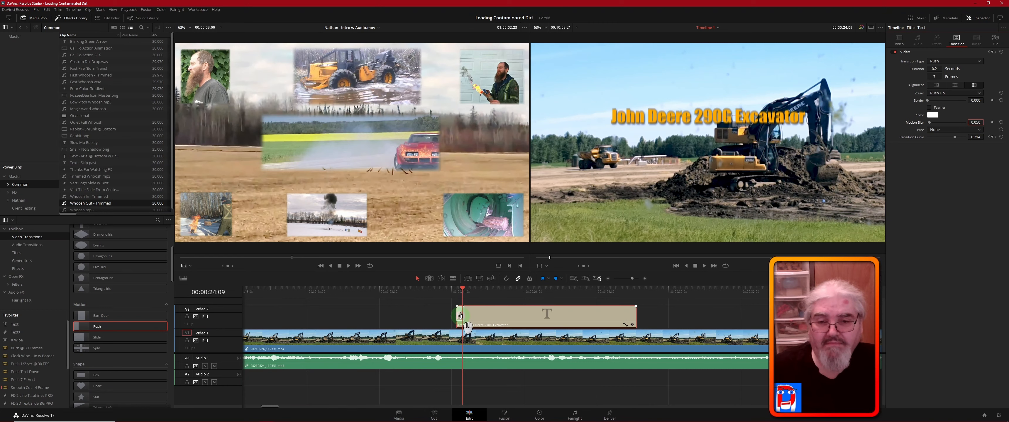
pyautogui.click(460, 316)
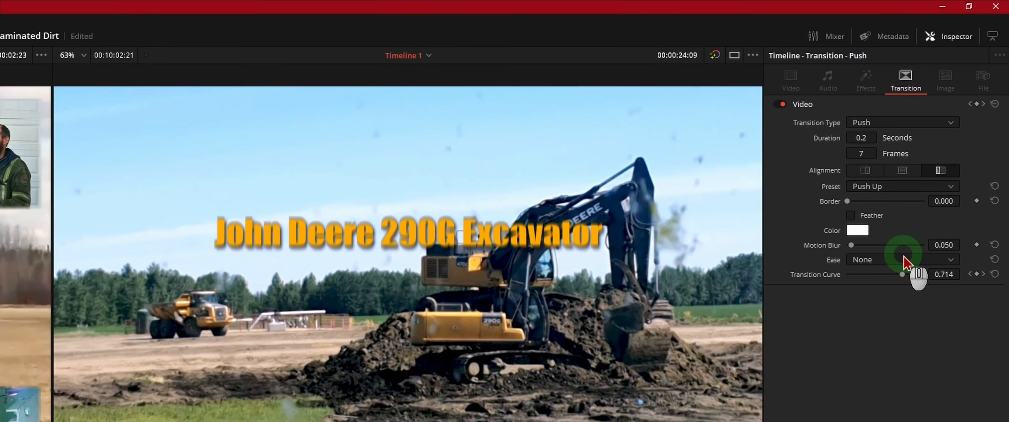
pyautogui.click(918, 262)
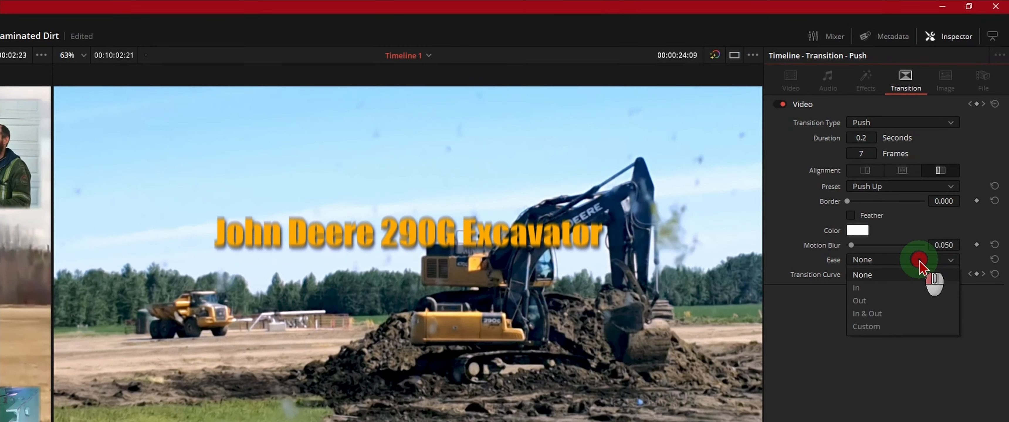
pyautogui.click(880, 303)
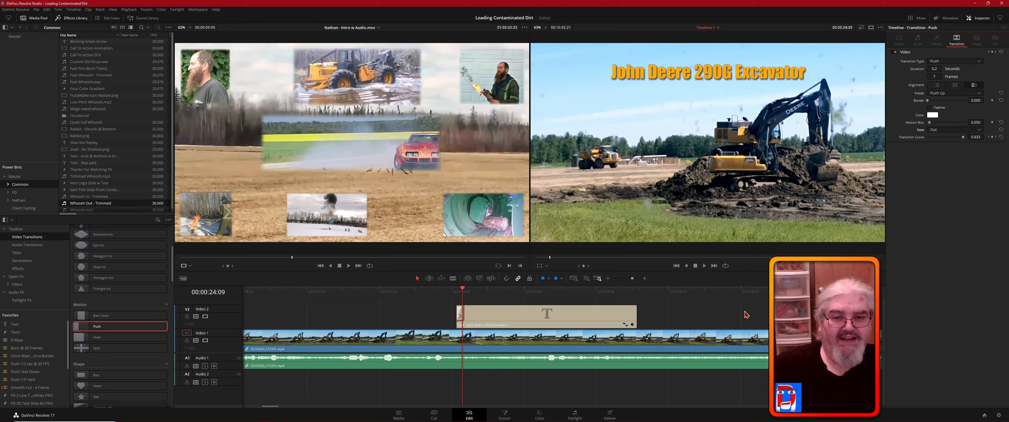
# - Copy the customized Push transition from the start of the title clip to its end
pyautogui.click(530, 314)
pyautogui.click(509, 312)
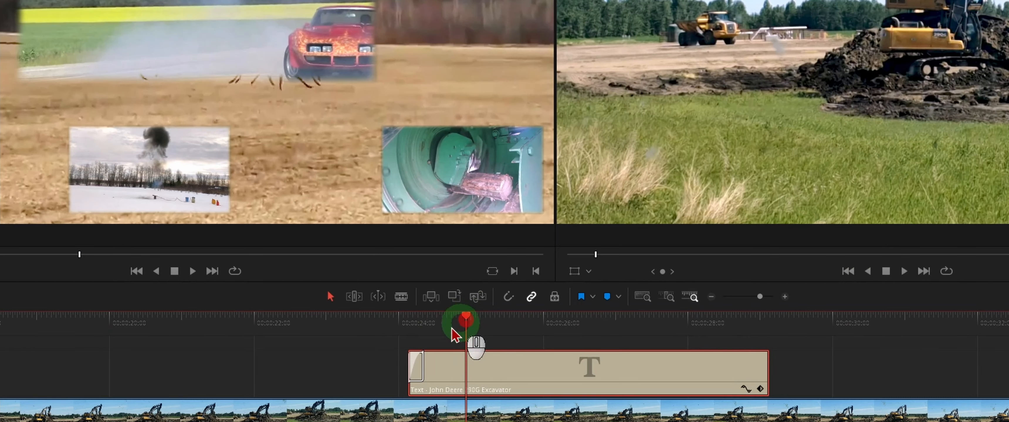
pyautogui.click(418, 369)
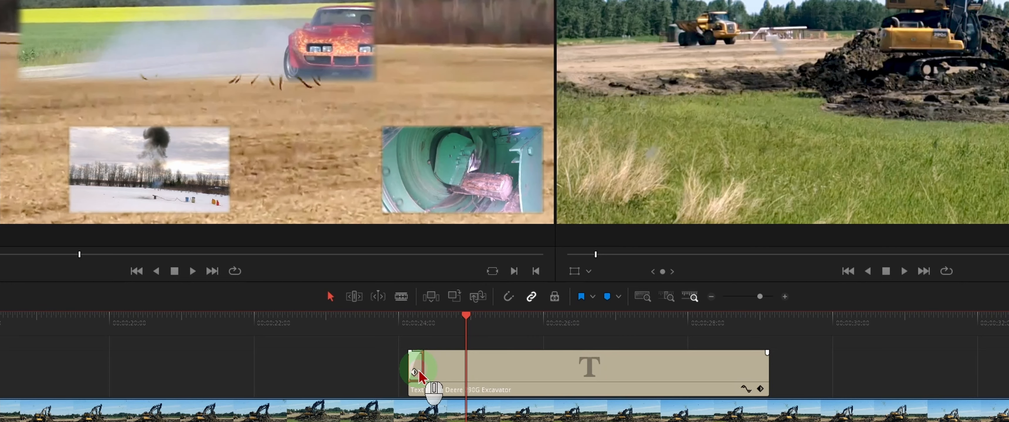
pyautogui.press('alt')
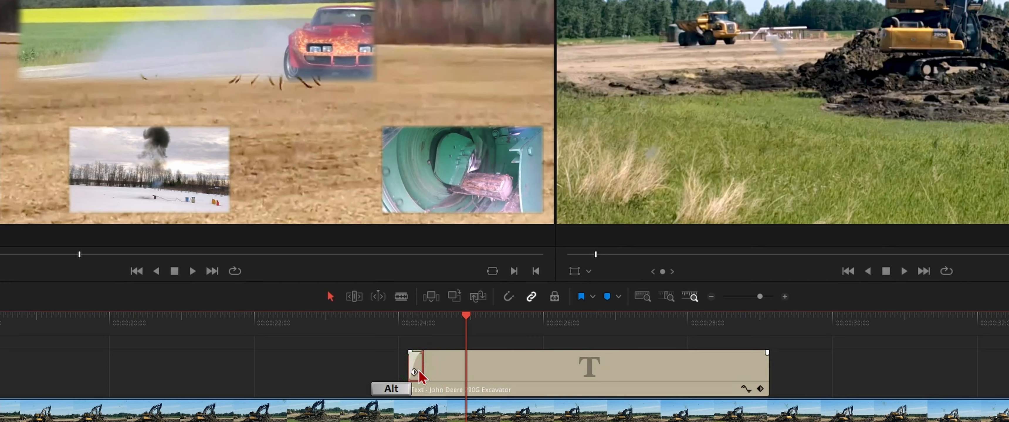
pyautogui.moveTo(419, 371); pyautogui.dragTo(557, 366)
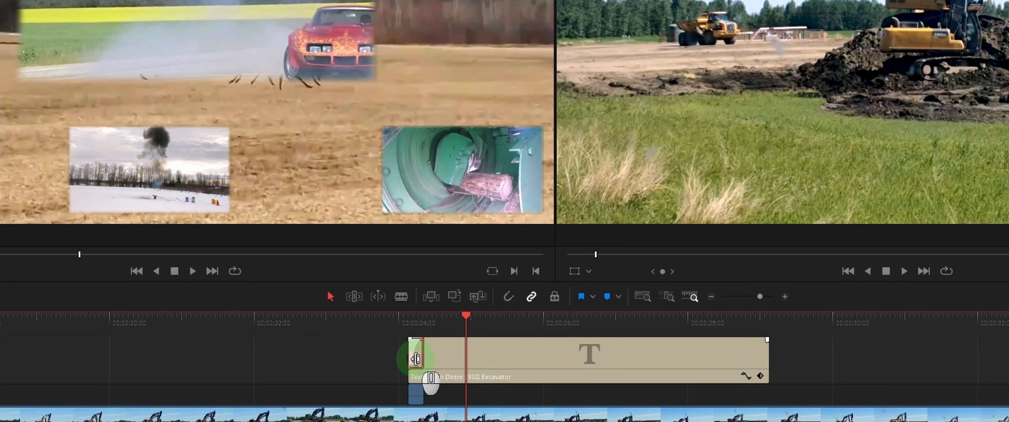
pyautogui.click(415, 360)
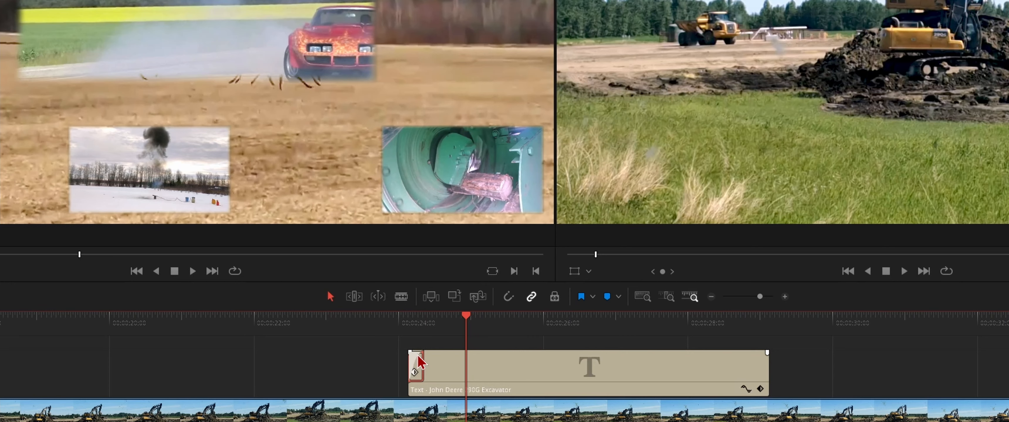
pyautogui.keyDown('alt'); pyautogui.moveTo(418, 356); pyautogui.dragTo(761, 364); pyautogui.keyUp('alt')
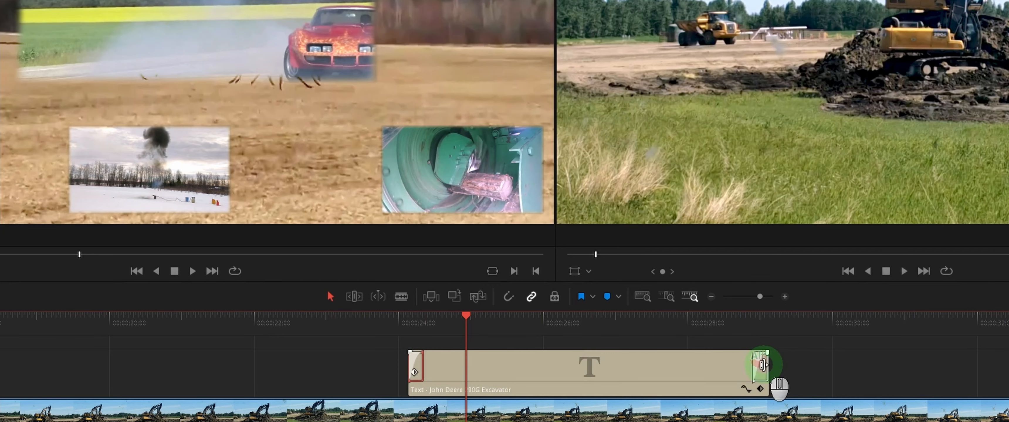
# - Change the title's closing Push transition to the Push Down preset with its ease set to In
pyautogui.click(762, 319)
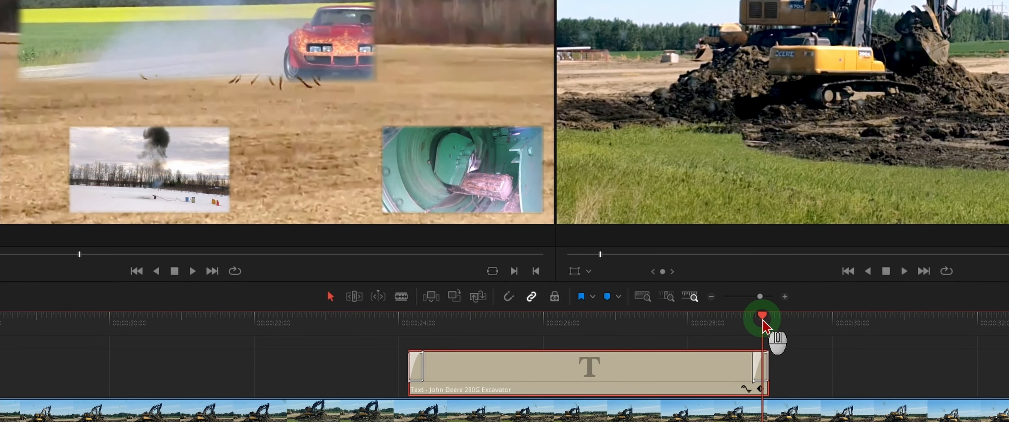
pyautogui.click(760, 377)
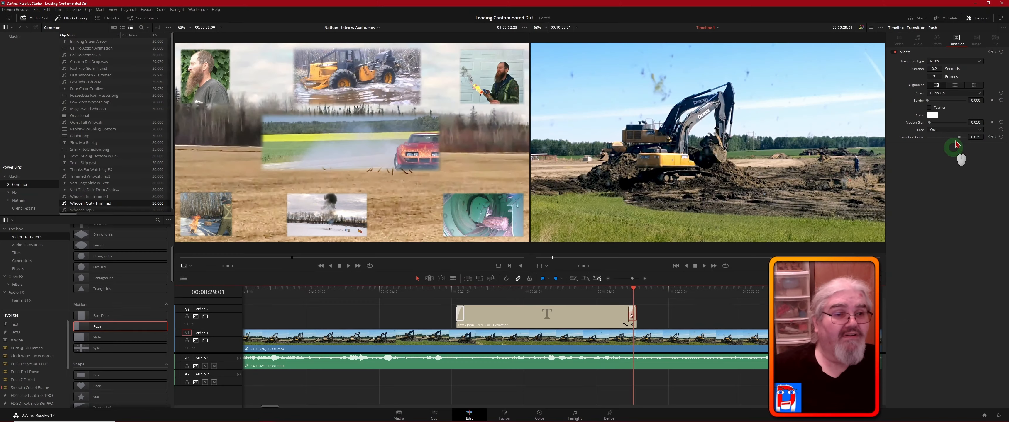
pyautogui.click(967, 94)
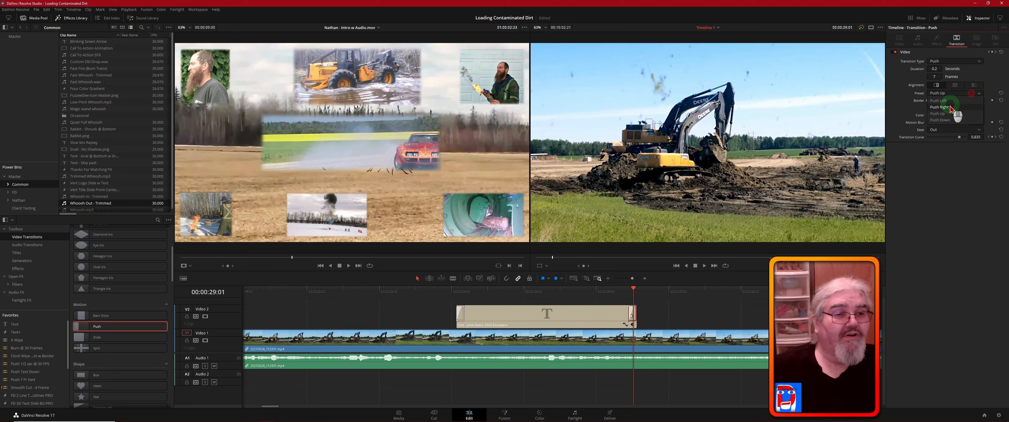
pyautogui.click(944, 119)
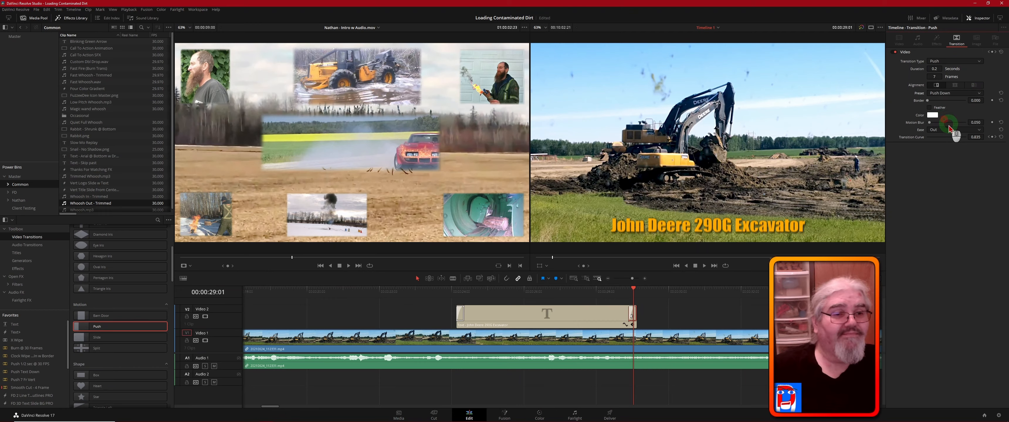
pyautogui.click(963, 131)
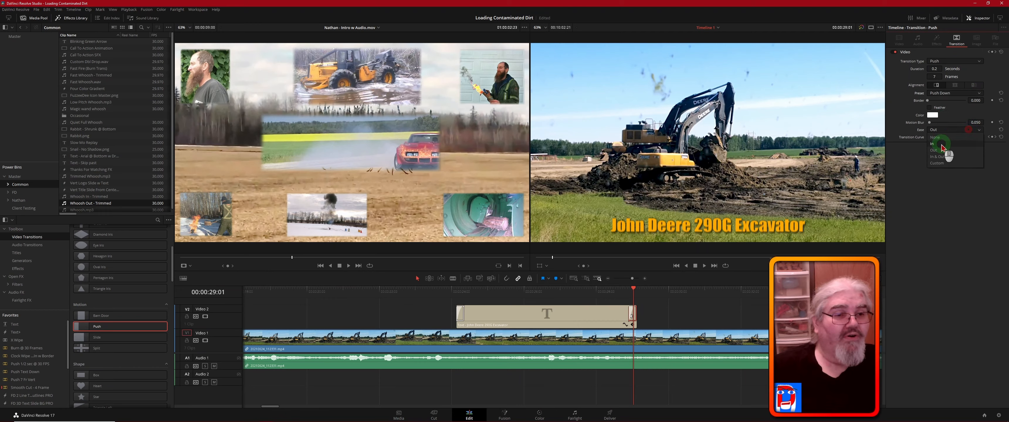
pyautogui.click(940, 145)
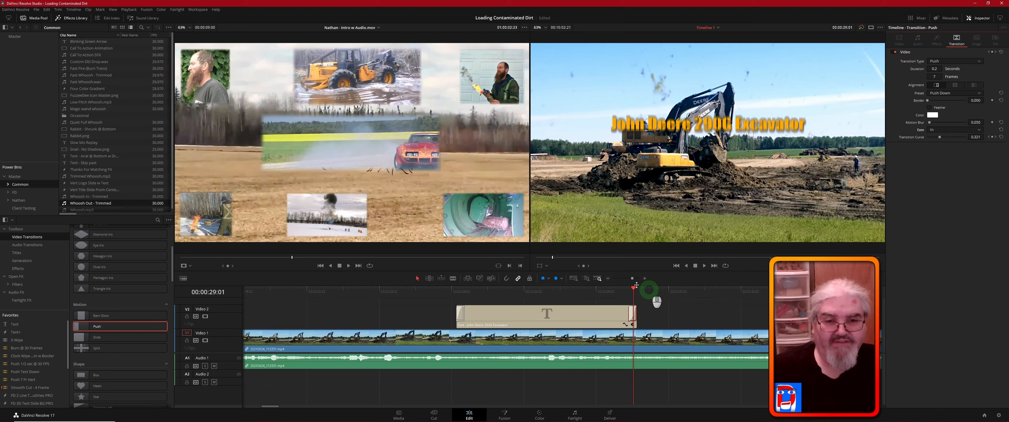
# - Play the timeline from just before the title through its end to review both Push animations
pyautogui.moveTo(636, 291); pyautogui.dragTo(445, 290)
pyautogui.press('space')
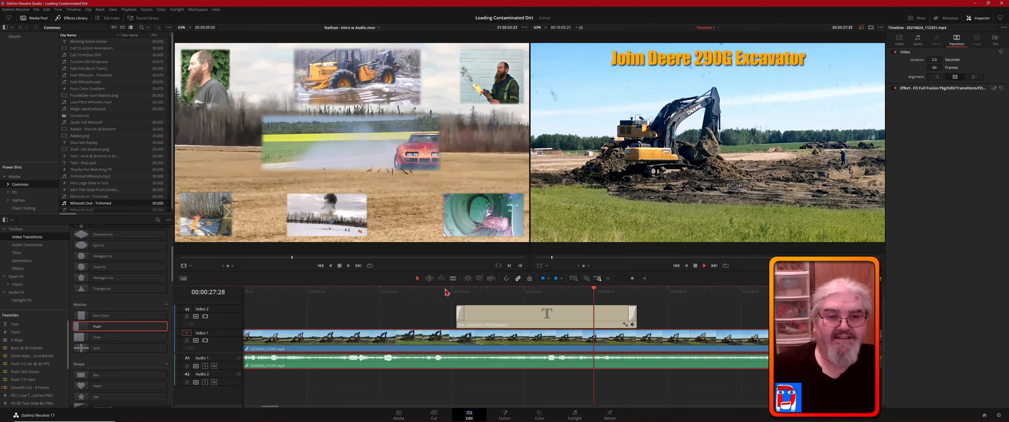
pyautogui.press('space')
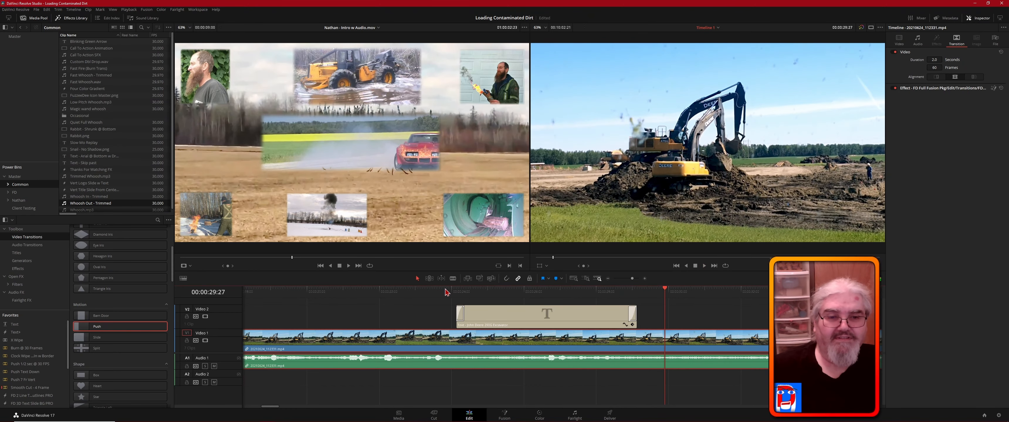
pyautogui.click(451, 293)
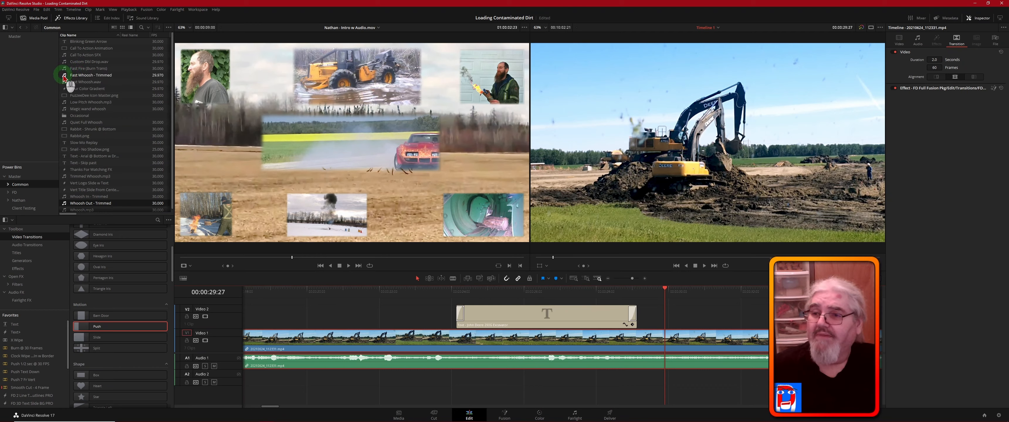
# - Place the Fast Whoosh - Trimmed sound on Audio 2 under the title's opening transition and duplicate it under the closing one
pyautogui.moveTo(70, 75); pyautogui.dragTo(455, 381)
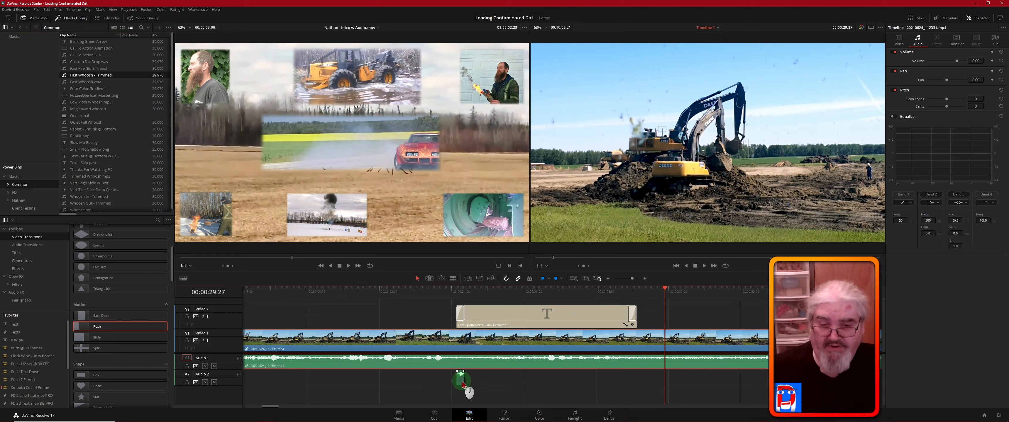
pyautogui.moveTo(463, 385); pyautogui.dragTo(633, 380)
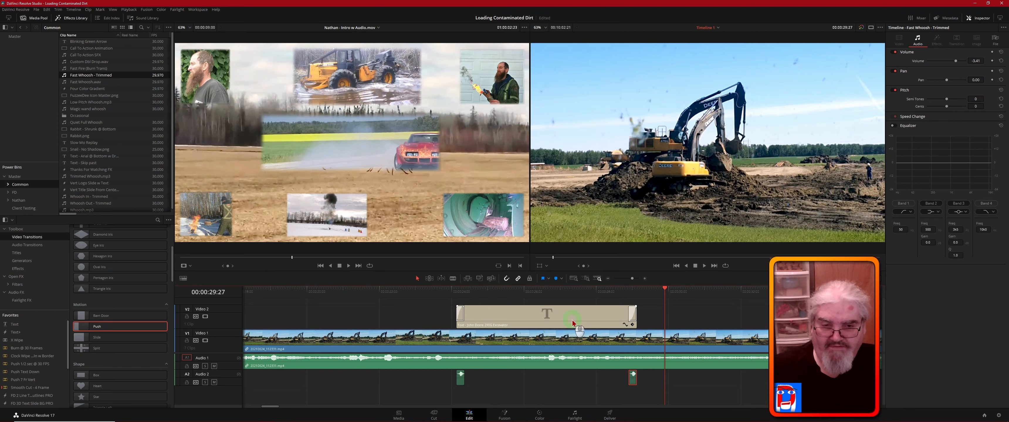
# - Link the title clip with both Fast Whoosh - Trimmed sounds on Audio 2
pyautogui.click(633, 380)
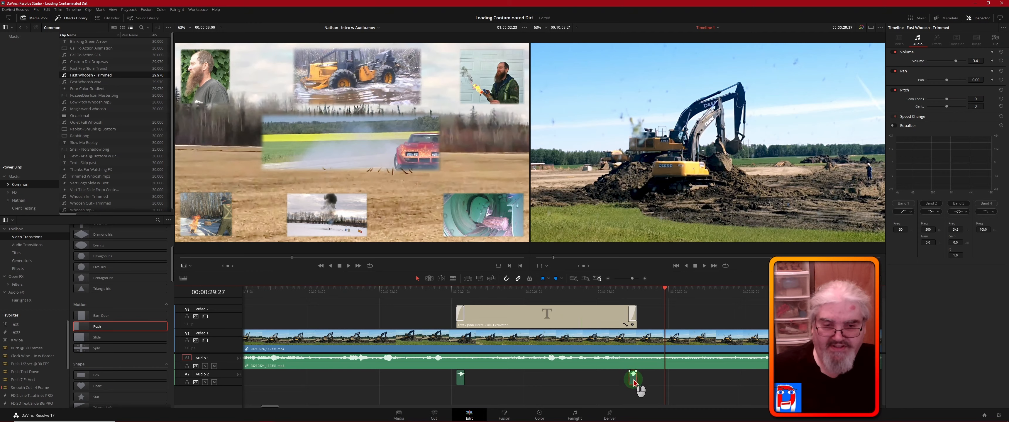
pyautogui.click(589, 322)
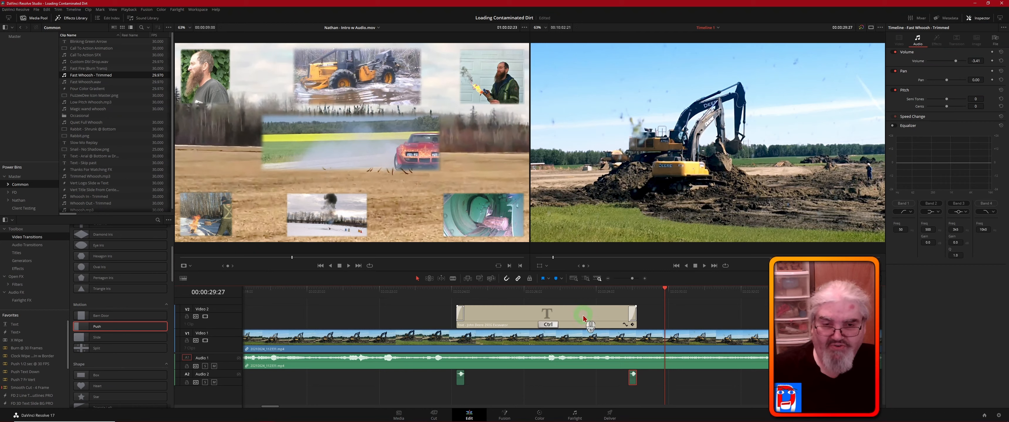
pyautogui.keyDown('ctrl'); pyautogui.click(471, 381); pyautogui.keyUp('ctrl')
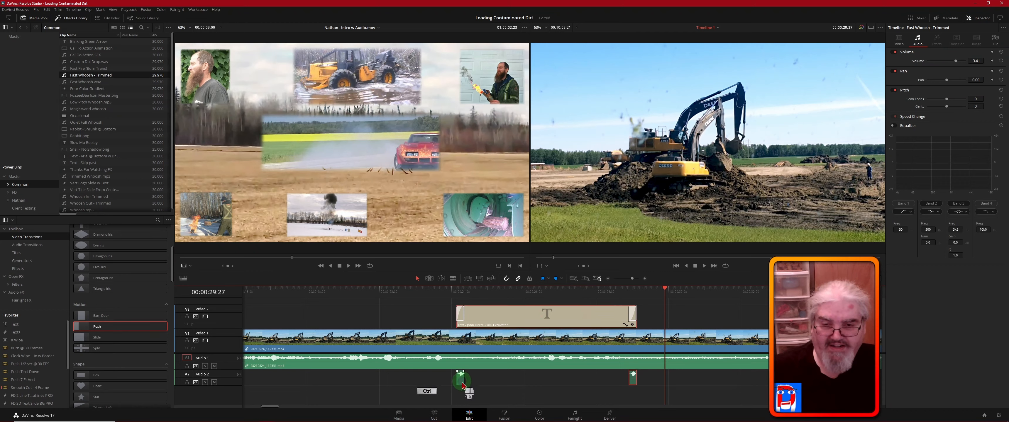
pyautogui.keyDown('ctrl'); pyautogui.click(462, 379); pyautogui.keyUp('ctrl')
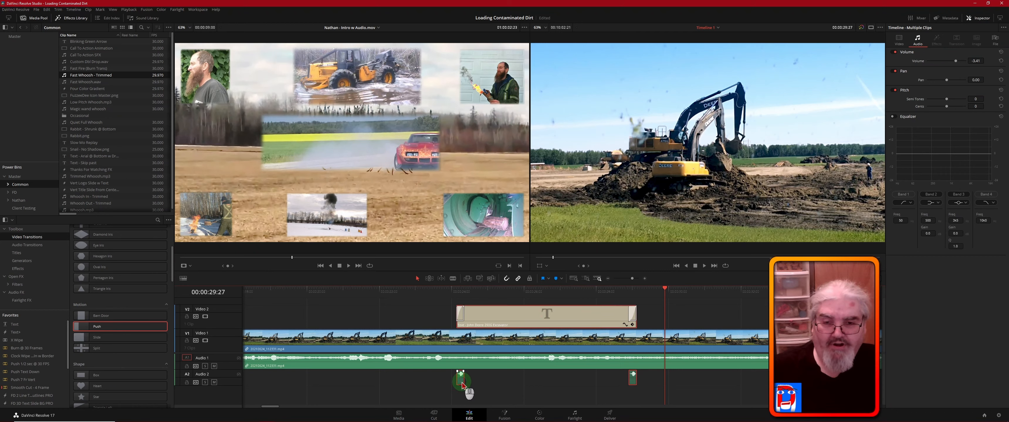
pyautogui.rightClick(462, 383)
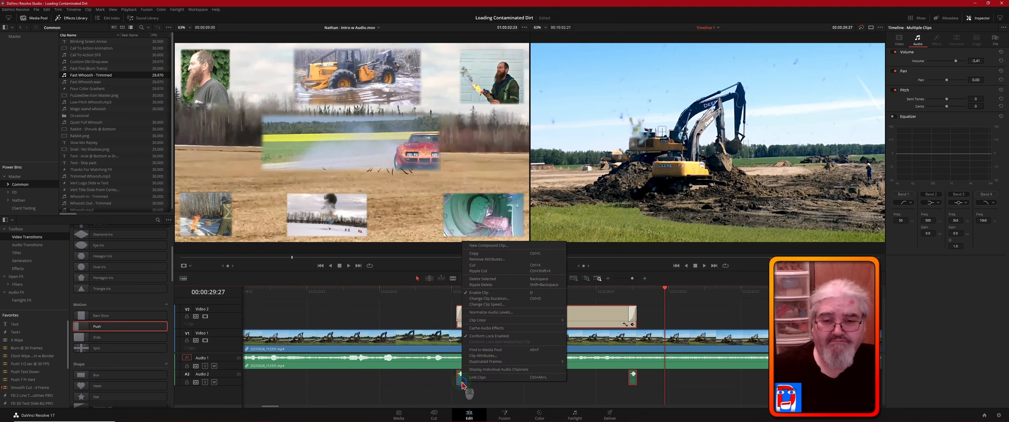
pyautogui.click(501, 379)
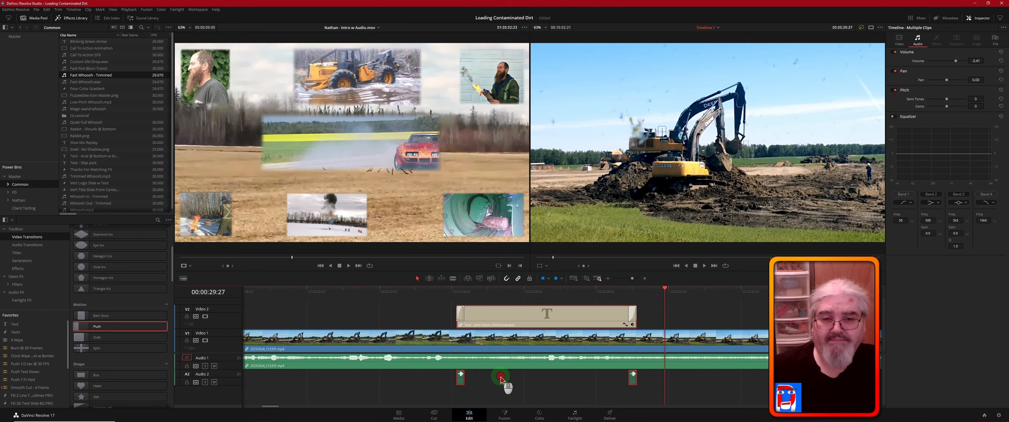
# - Move the linked title and whoosh sounds slightly earlier, and move the group so its end meets the playhead at 00:00:29:27
pyautogui.moveTo(537, 320)
pyautogui.mouseDown()
pyautogui.moveTo(573, 320)
pyautogui.moveTo(533, 321)
pyautogui.mouseUp()
pyautogui.click(693, 315)
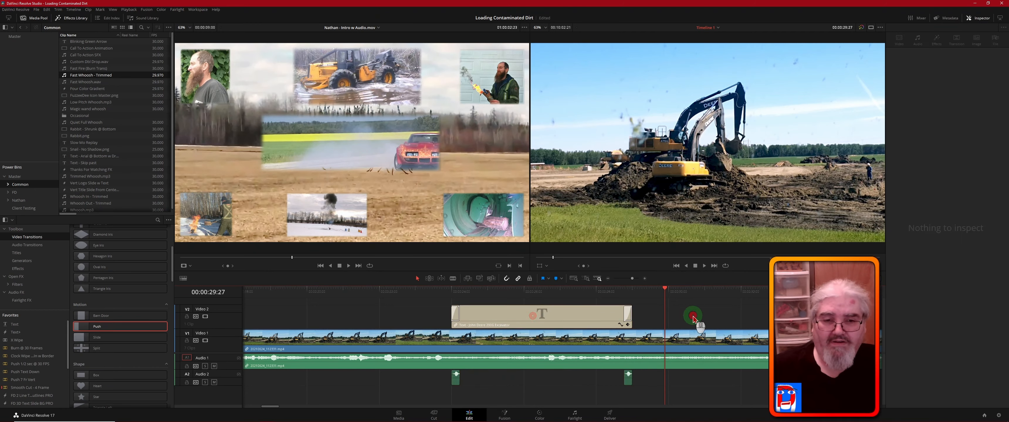
pyautogui.click(599, 318)
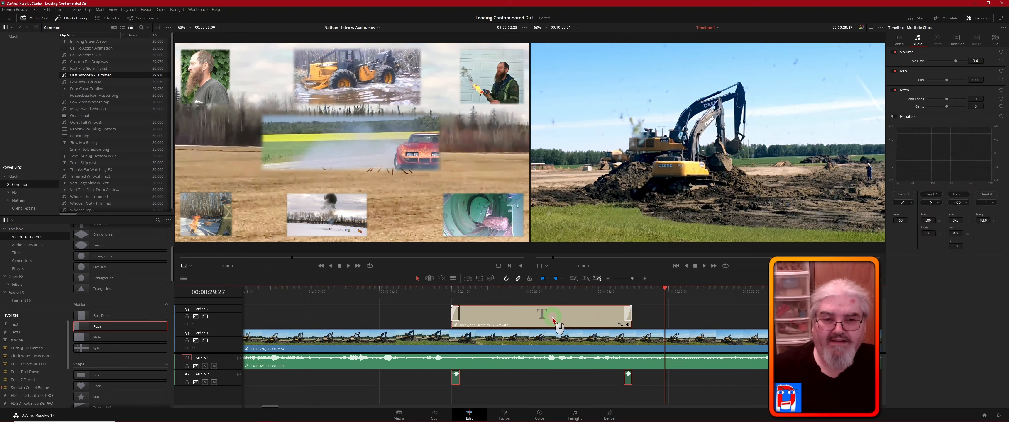
pyautogui.moveTo(553, 320); pyautogui.dragTo(586, 322)
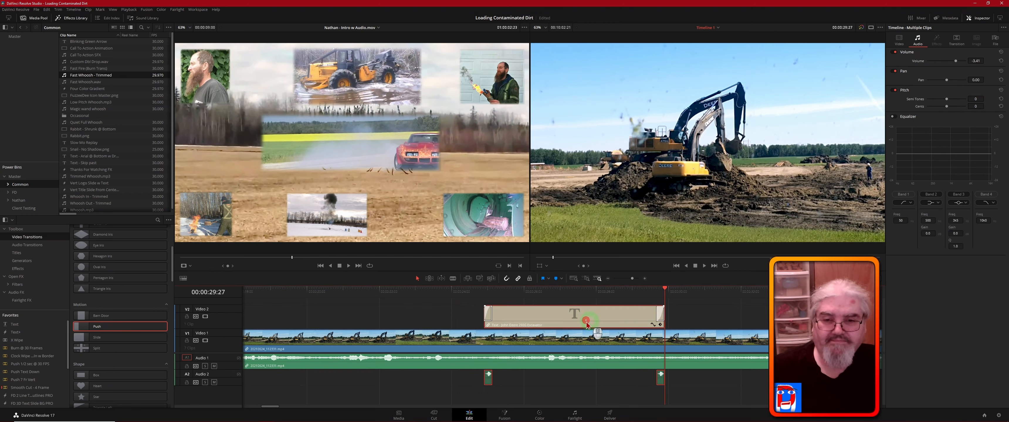
# - Play the timeline from just before the title to near its closing transition to review the title with its whoosh sounds
pyautogui.click(460, 293)
pyautogui.press('space')
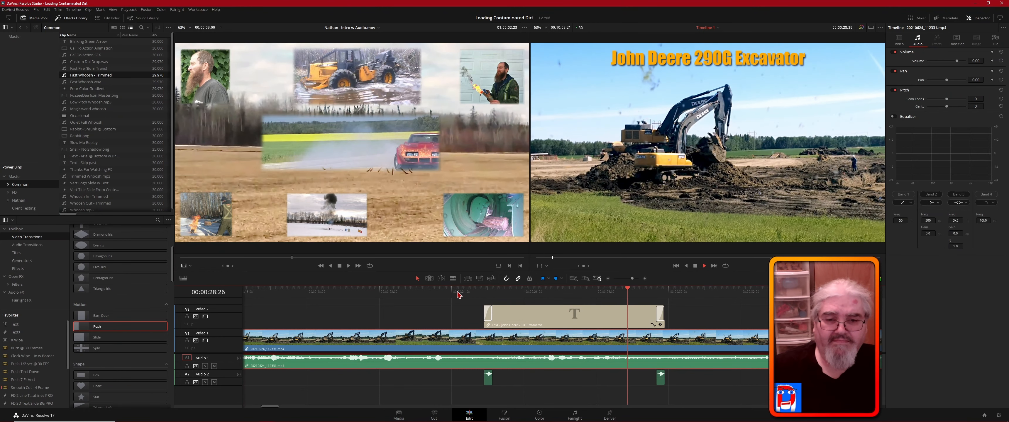
pyautogui.press('space')
pyautogui.click(379, 311)
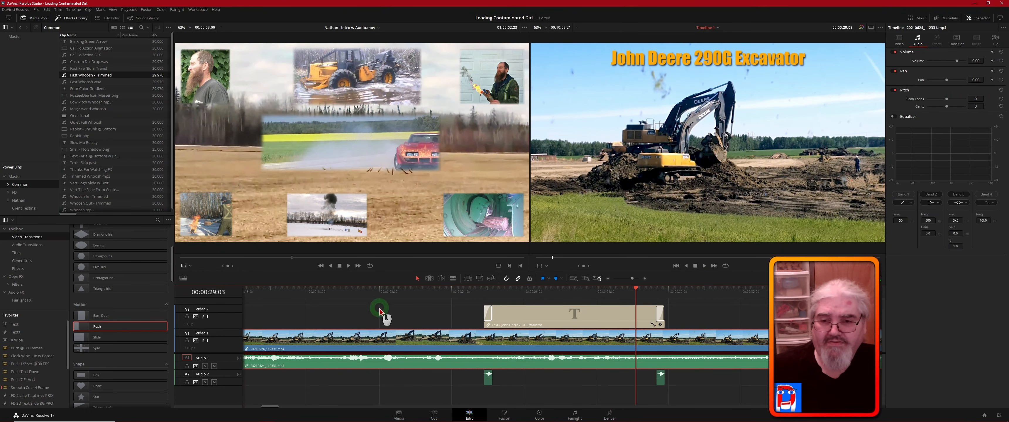
# - Play the footage from 00:00:20:15 to 00:00:22:16 and move the linked title group earlier so it starts shortly before the playhead
pyautogui.click(324, 291)
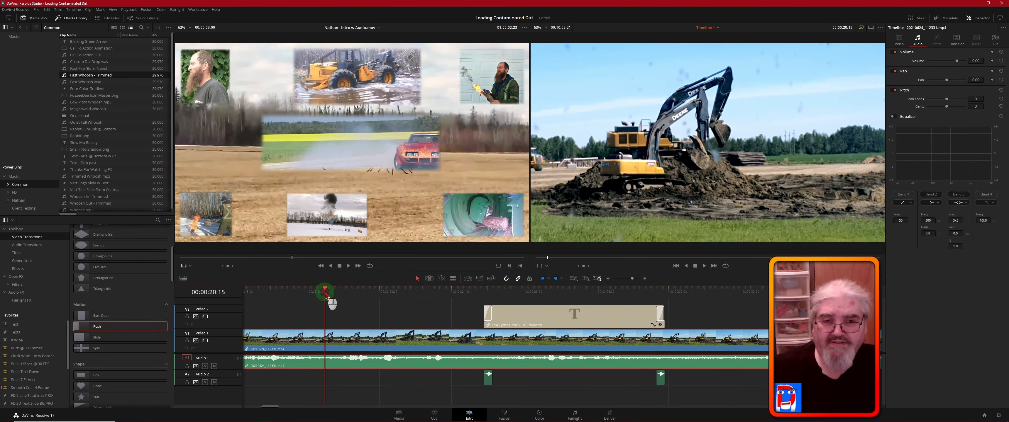
pyautogui.press('space')
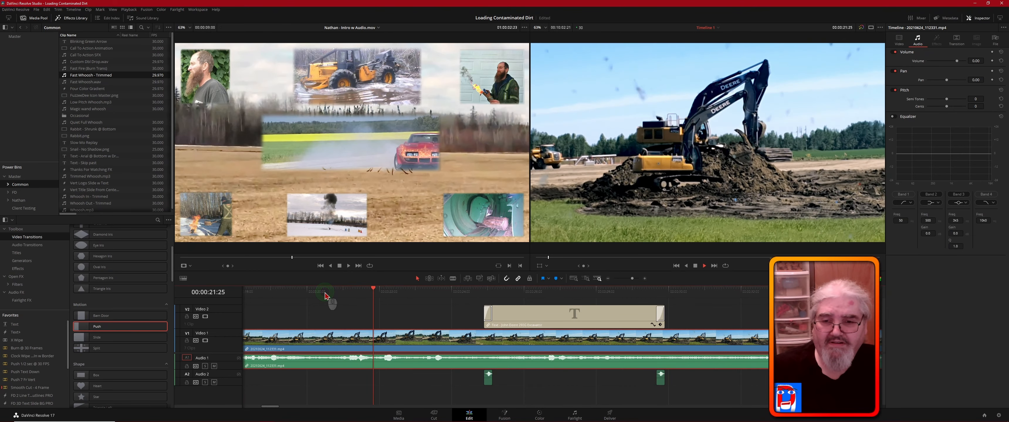
pyautogui.press('space')
pyautogui.click(573, 320)
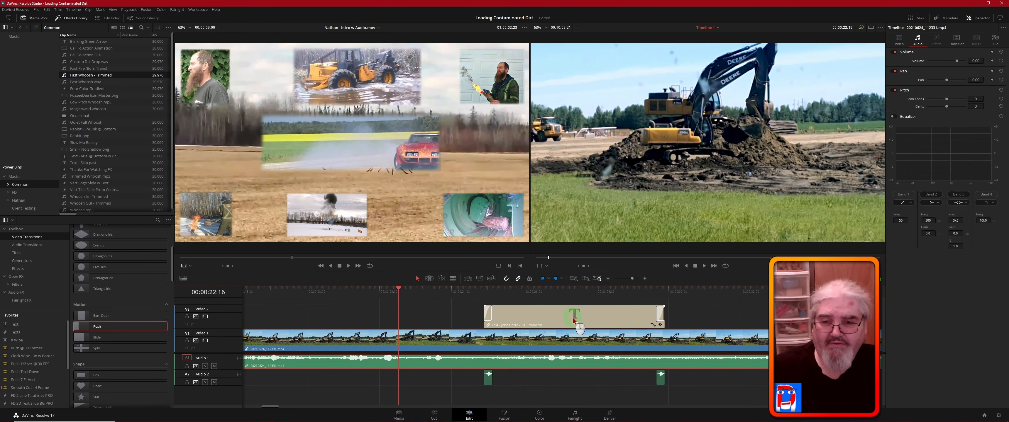
pyautogui.moveTo(573, 320); pyautogui.dragTo(439, 315)
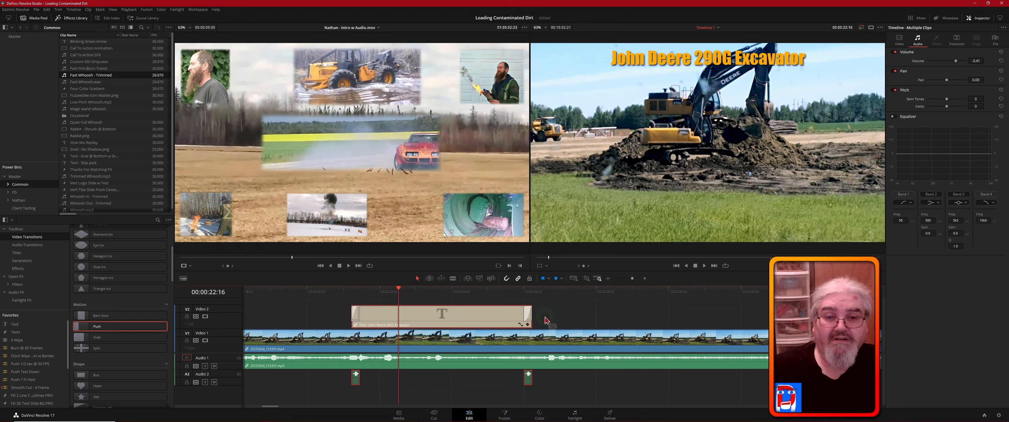
# - Duplicate the linked title and whoosh sounds just after the original and change the copy's text to "John Deere 470G Excavator"
pyautogui.click(399, 288)
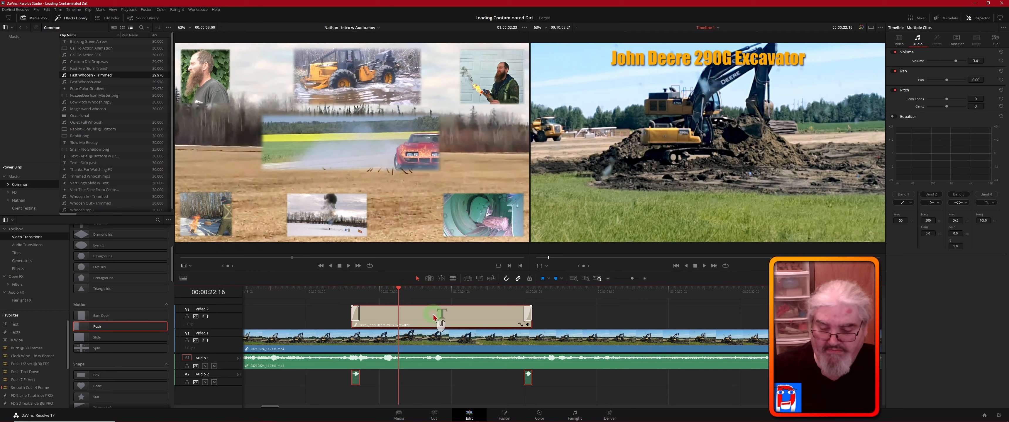
pyautogui.moveTo(433, 314); pyautogui.dragTo(634, 322)
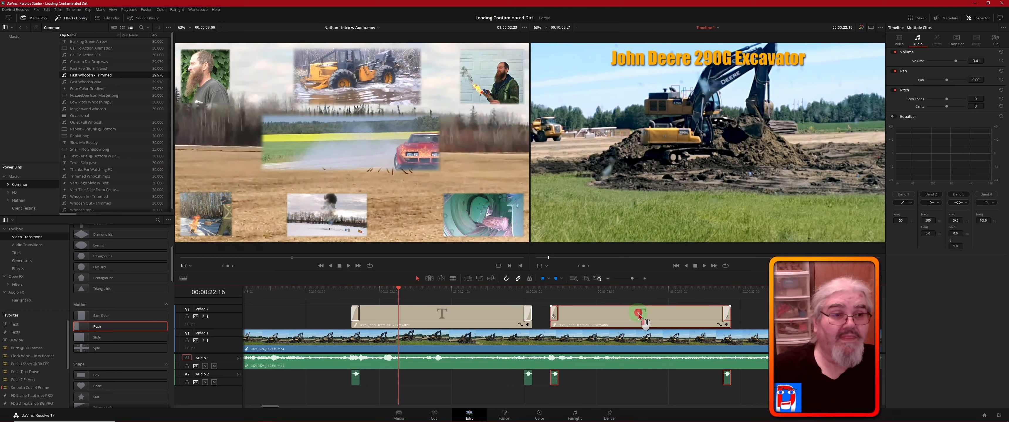
pyautogui.click(899, 39)
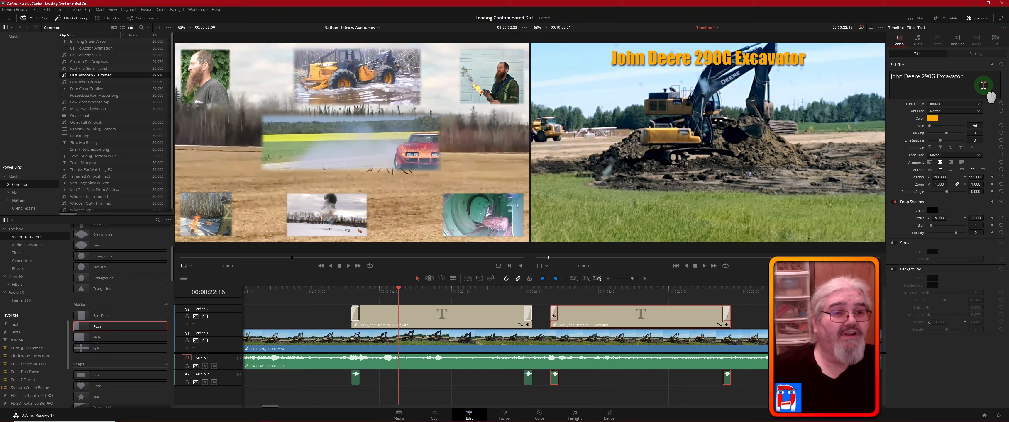
pyautogui.click(967, 78)
pyautogui.click(930, 77)
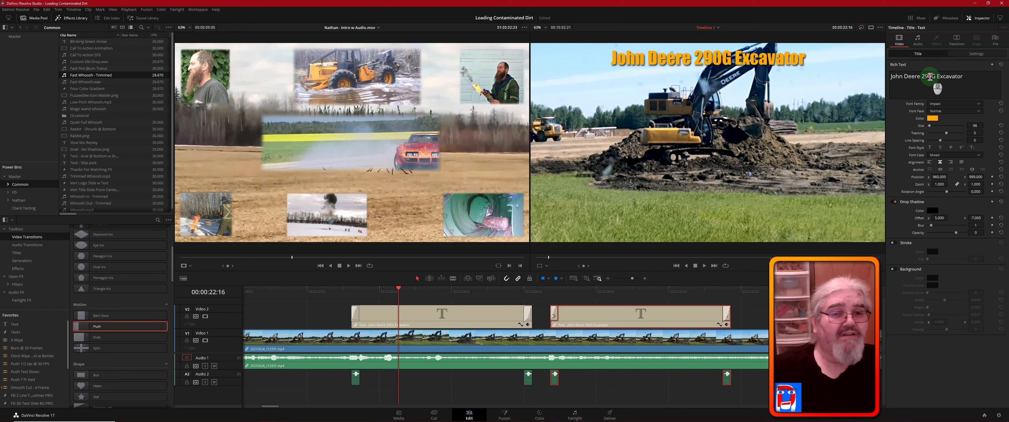
pyautogui.click(930, 77)
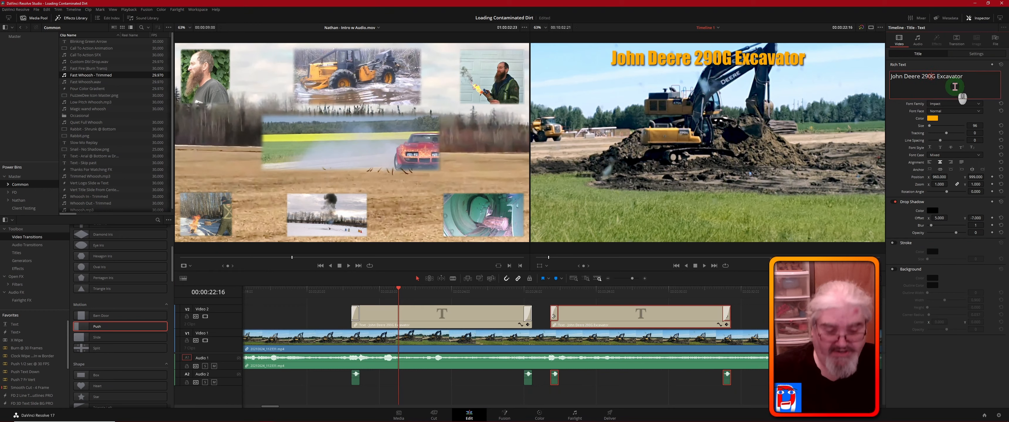
pyautogui.press('BackSpace')
pyautogui.press('BackSpace')
pyautogui.press('BackSpace')
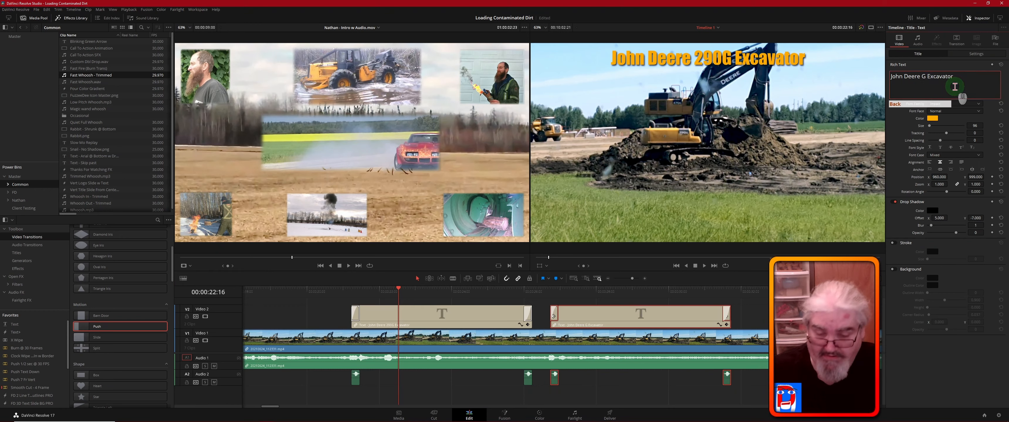
pyautogui.write('470')
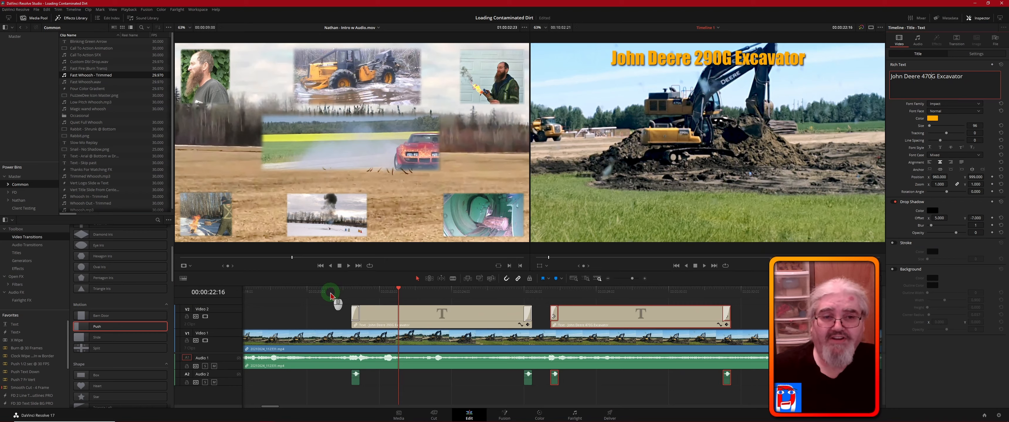
# - Play the timeline from just before the first title to review both excavator titles
pyautogui.press('space')
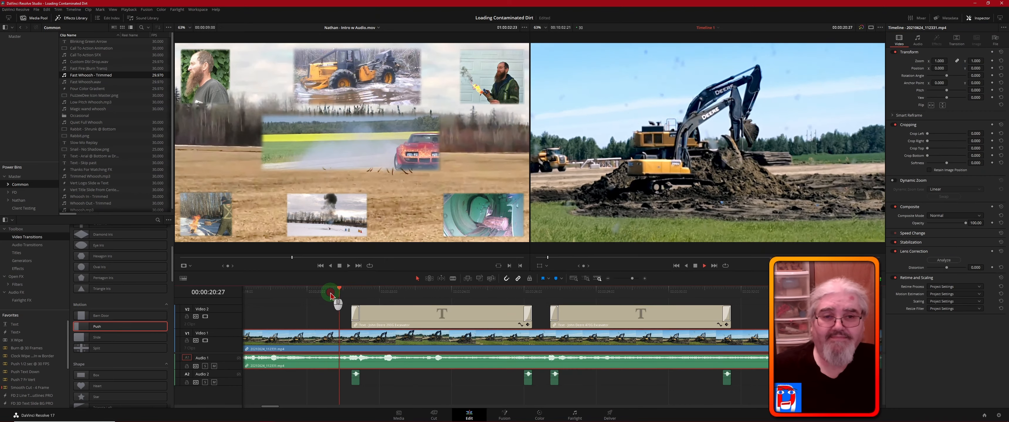
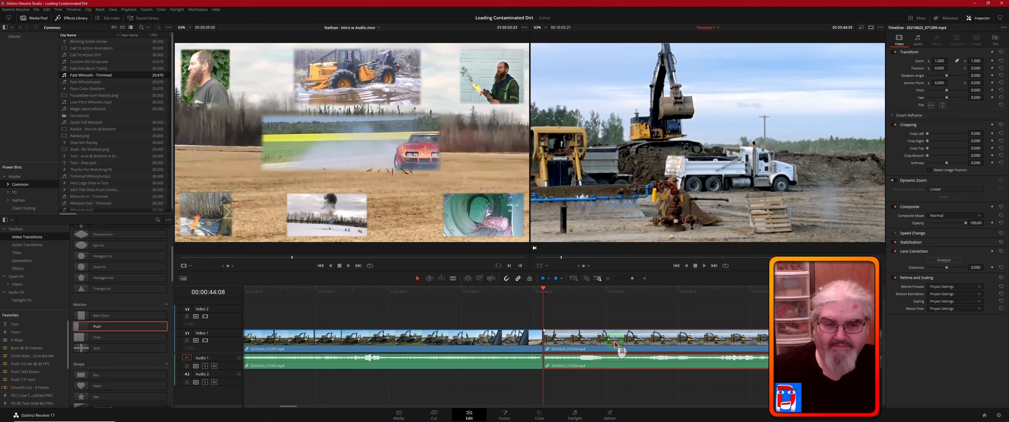
# - Move the 20210622_071209.mp4 clip about 6 frames earlier, and roll its cut with the preceding clip about 3 frames later
pyautogui.moveTo(628, 344); pyautogui.dragTo(623, 346)
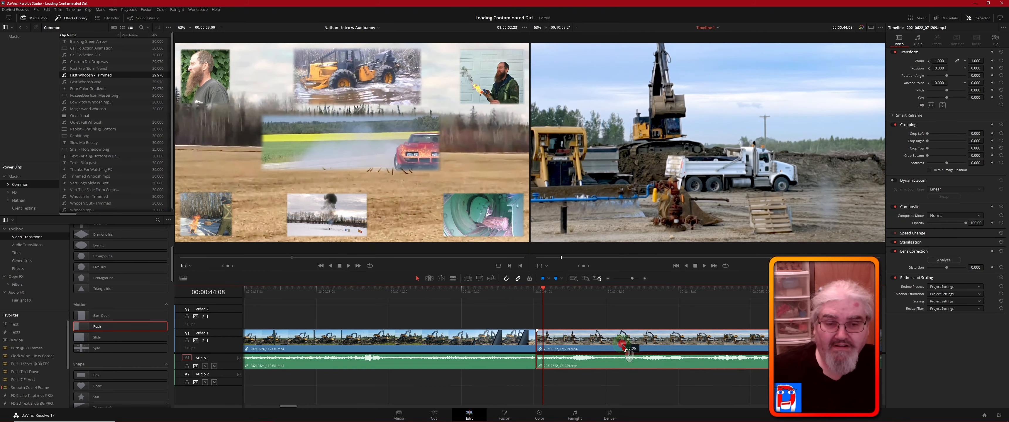
pyautogui.moveTo(623, 347); pyautogui.dragTo(623, 346)
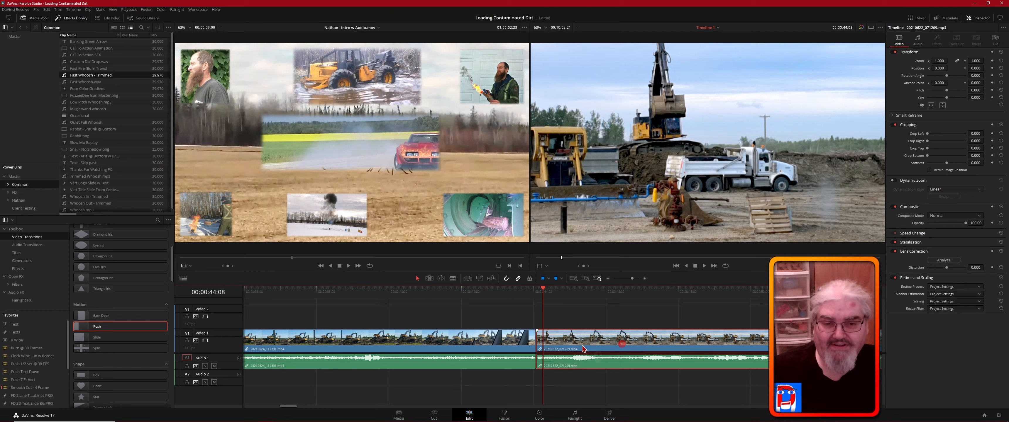
pyautogui.click(536, 344)
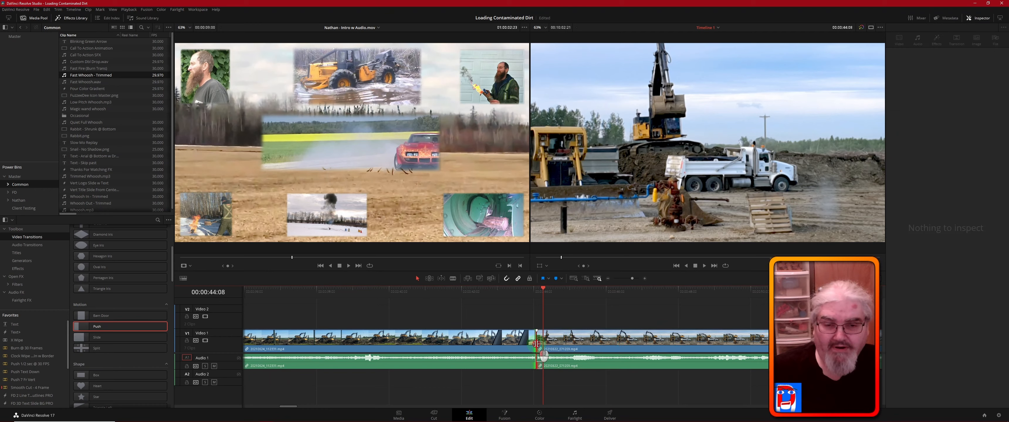
pyautogui.moveTo(536, 344); pyautogui.dragTo(540, 341)
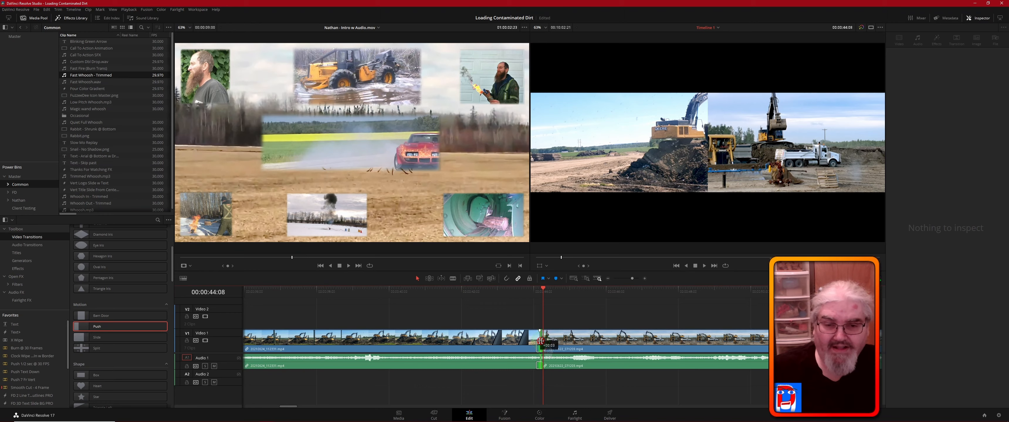
pyautogui.moveTo(540, 341); pyautogui.dragTo(540, 341)
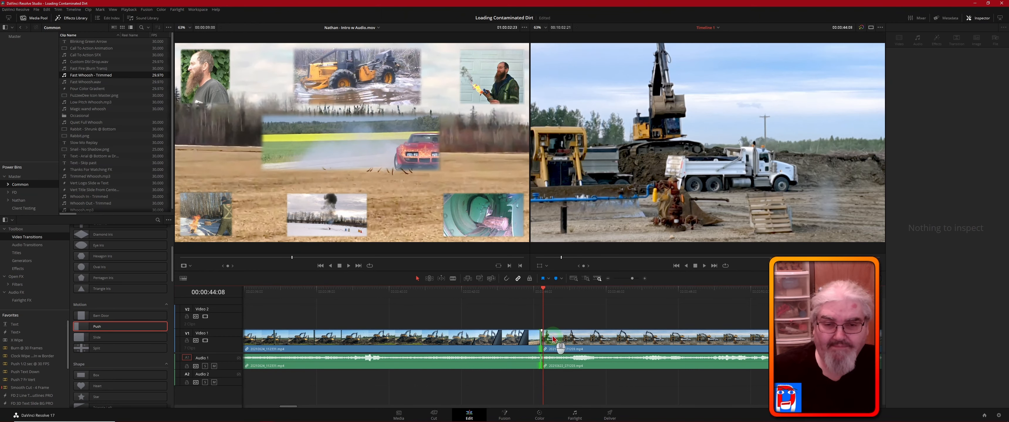
# - Add a 4-frame Smooth Cut transition at the cut between the excavator clips and select it
pyautogui.click(536, 290)
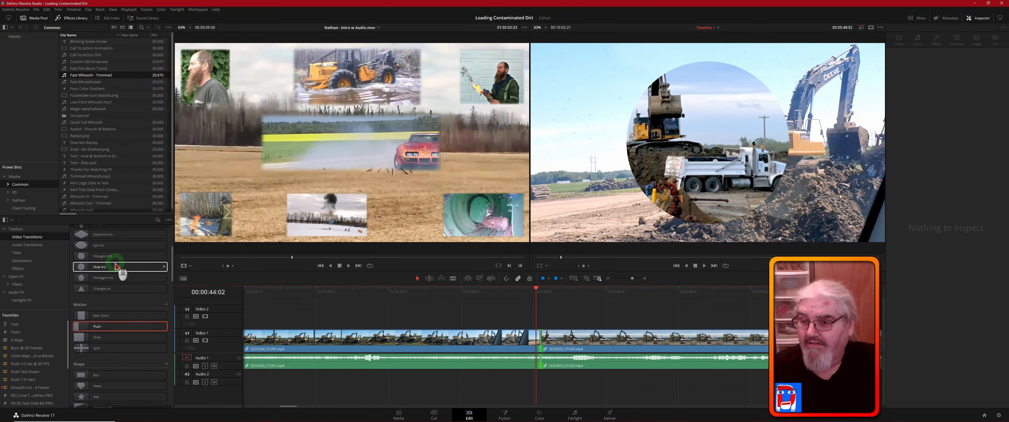
pyautogui.scroll(3, 116, 267)
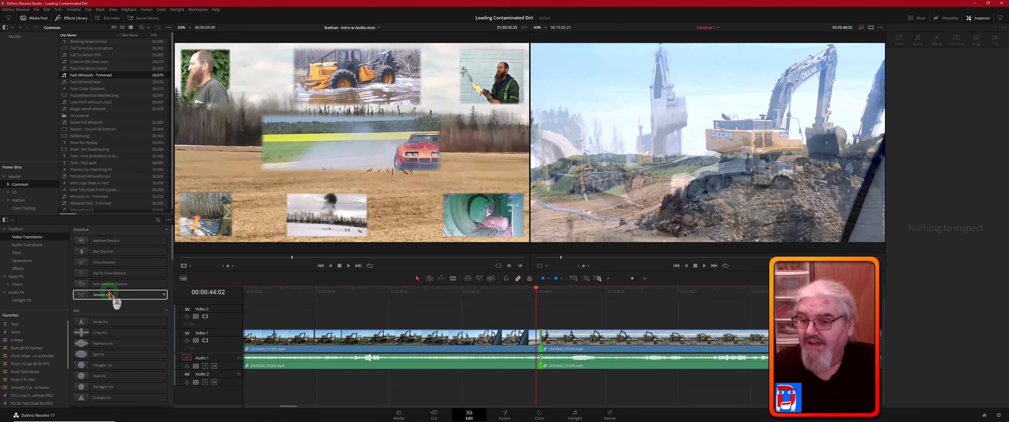
pyautogui.moveTo(105, 297); pyautogui.dragTo(545, 347)
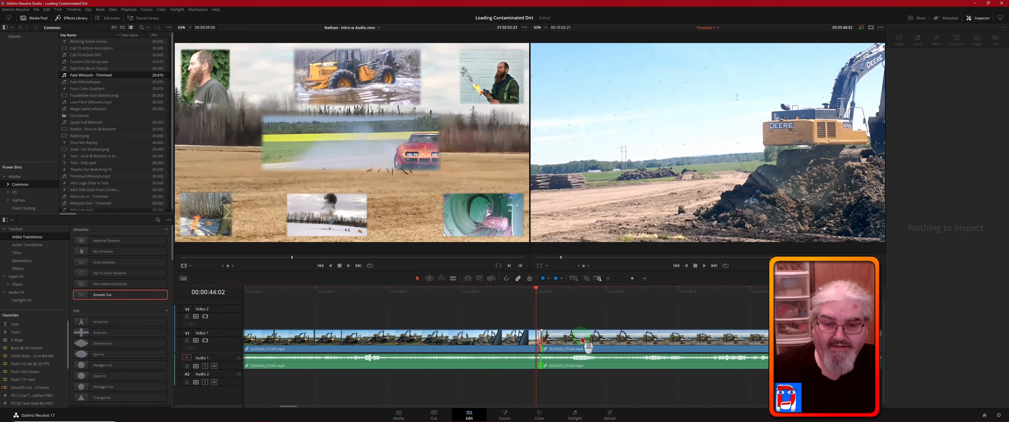
pyautogui.keyDown('alt'); pyautogui.scroll(3, 542, 332); pyautogui.keyUp('alt')
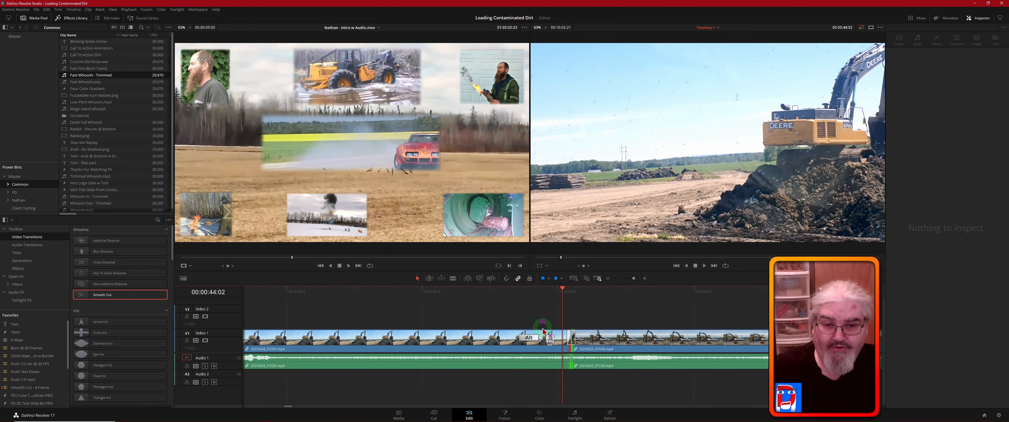
pyautogui.keyDown('alt'); pyautogui.scroll(2, 543, 332); pyautogui.keyUp('alt')
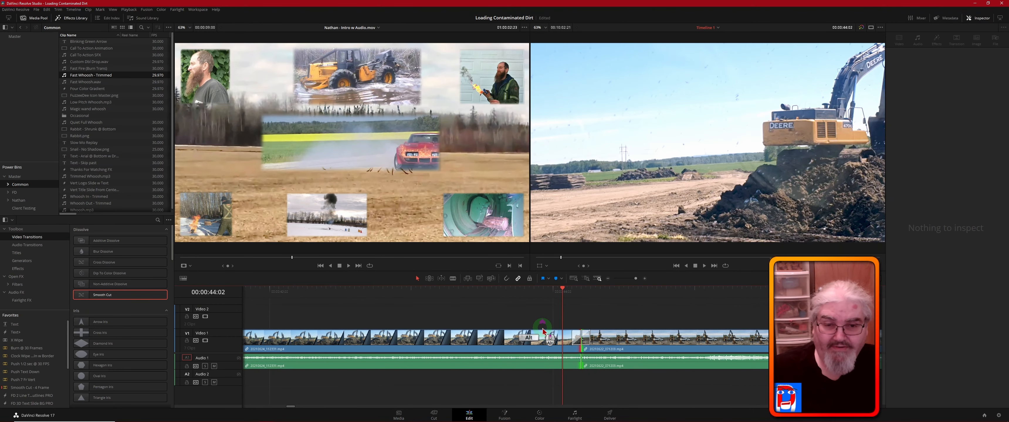
pyautogui.click(587, 341)
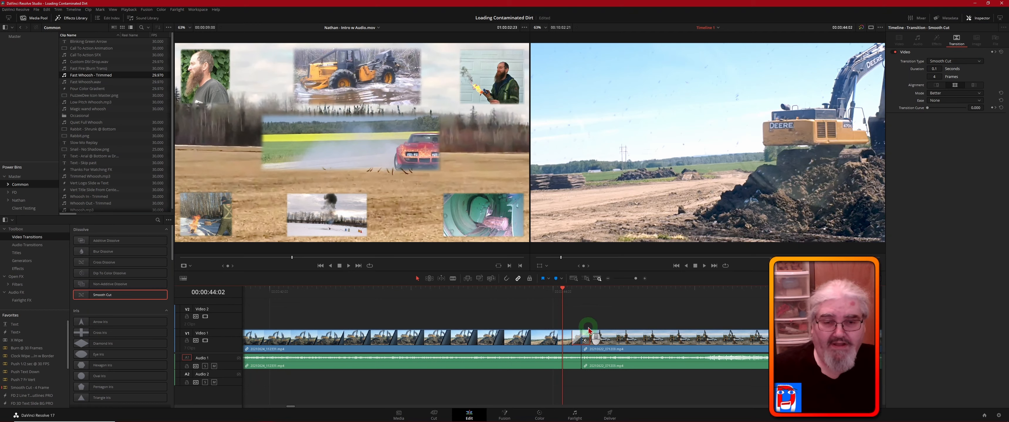
pyautogui.click(575, 339)
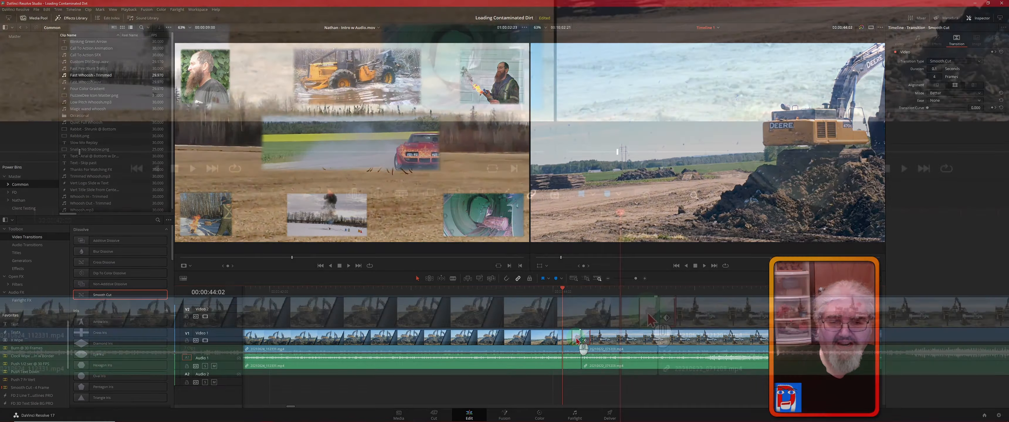
pyautogui.click(575, 339)
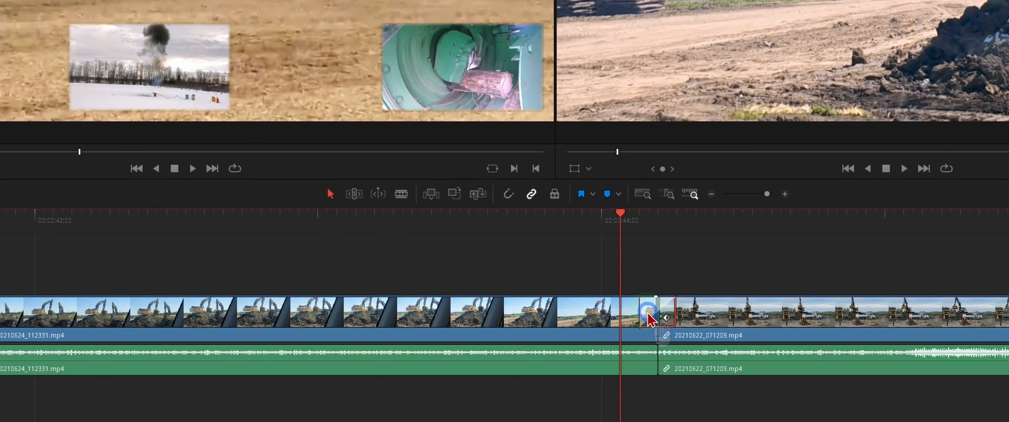
# - Start creating a transition preset from the Smooth Cut and cancel without saving it
pyautogui.rightClick(647, 313)
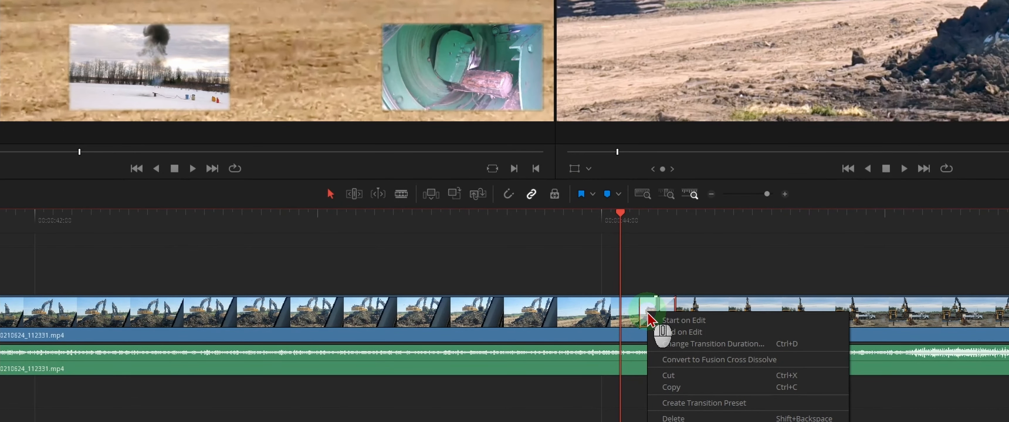
pyautogui.click(757, 405)
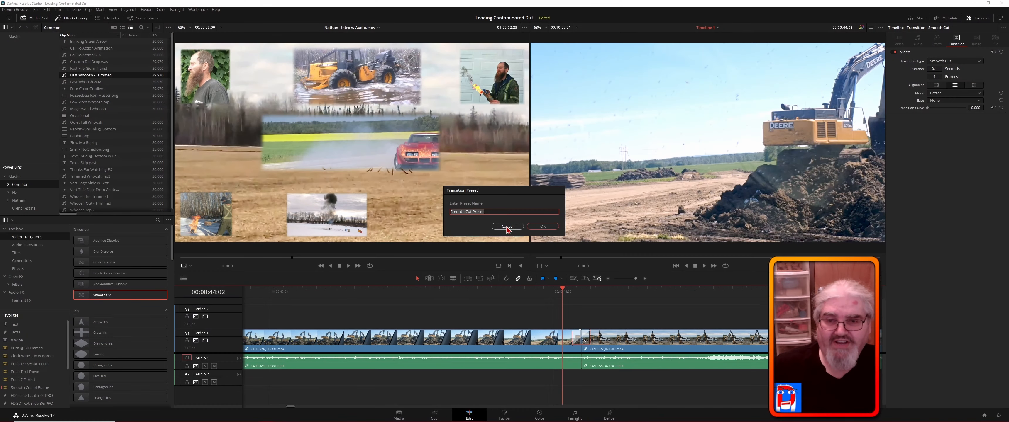
pyautogui.click(507, 226)
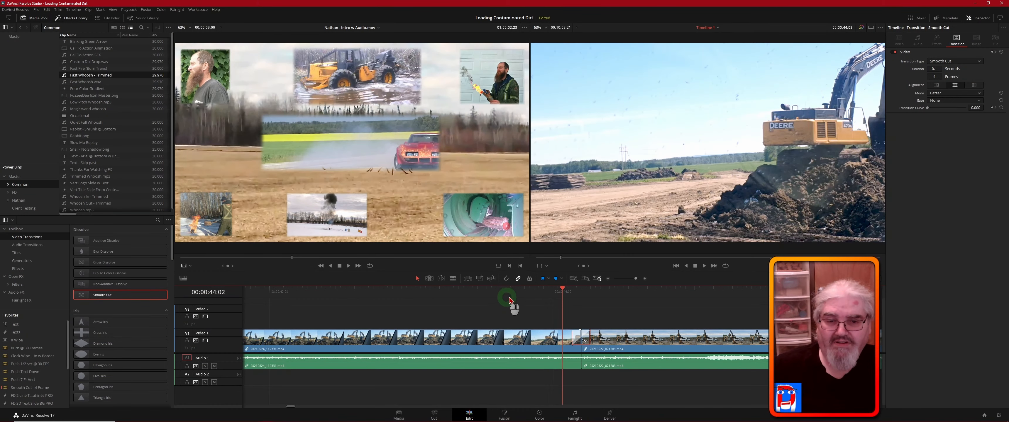
# - Look through the saved user transition presets, previewing Burn Away 1 Sec Ease In
pyautogui.click(138, 285)
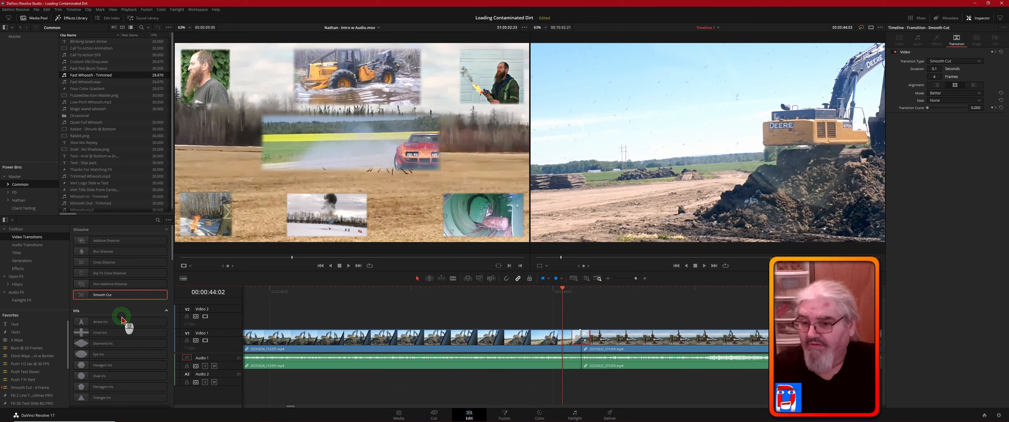
pyautogui.scroll(-5, 123, 321)
pyautogui.scroll(-5, 122, 321)
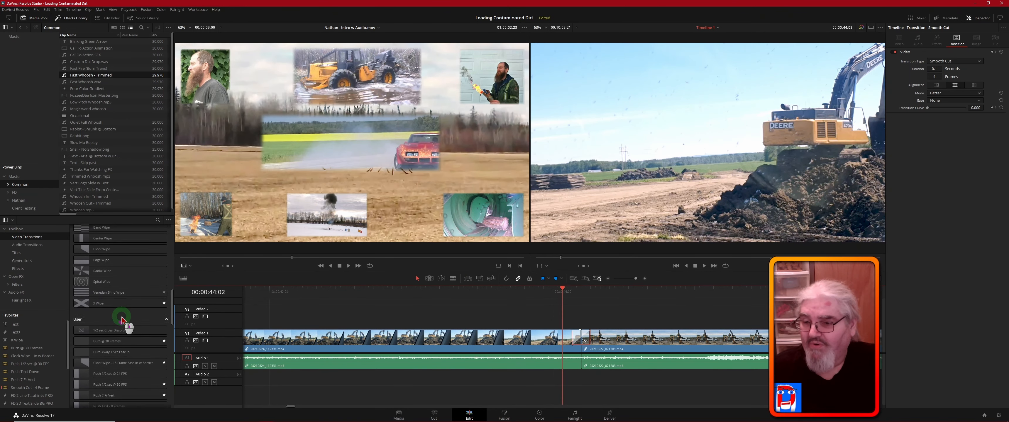
pyautogui.scroll(-3, 121, 332)
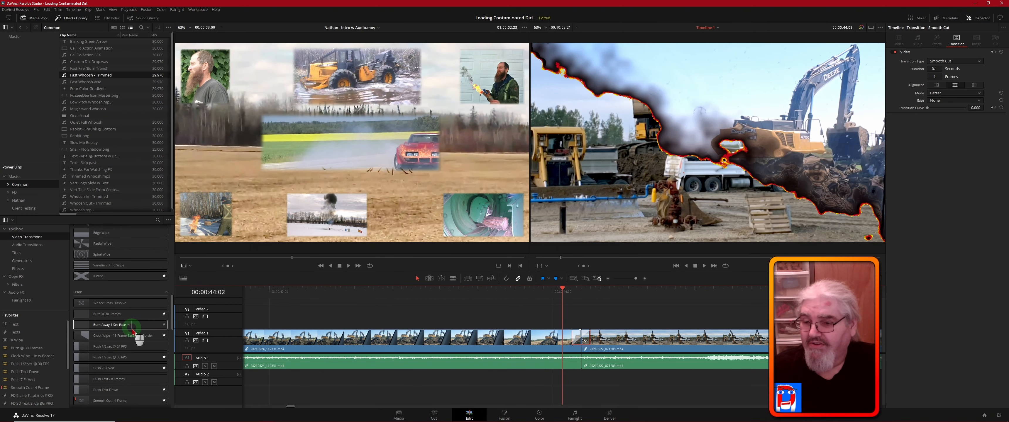
pyautogui.scroll(-2, 135, 341)
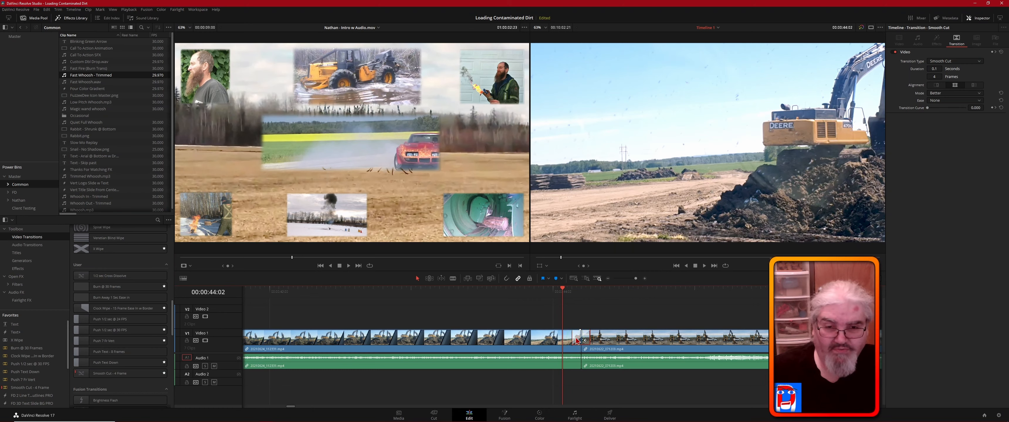
# - Delete the existing Smooth Cut and add a new 4-frame Smooth Cut at the edit point between the two clips
pyautogui.press('Delete')
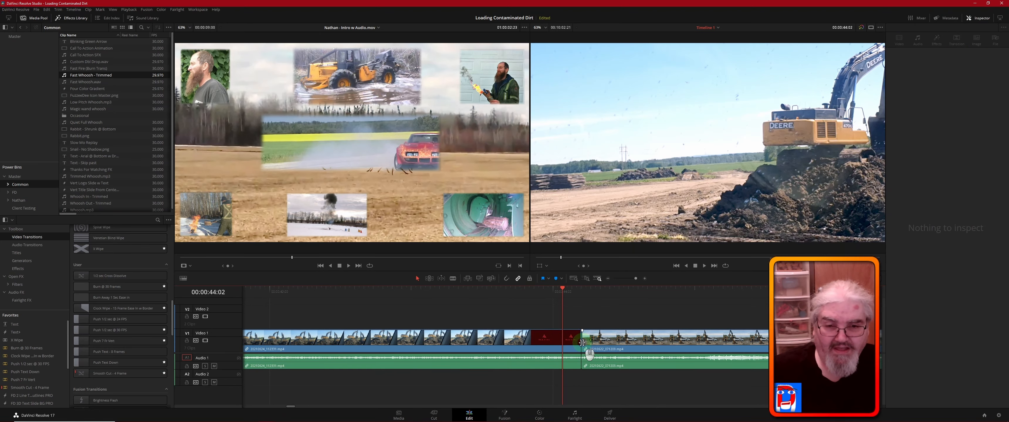
pyautogui.click(581, 341)
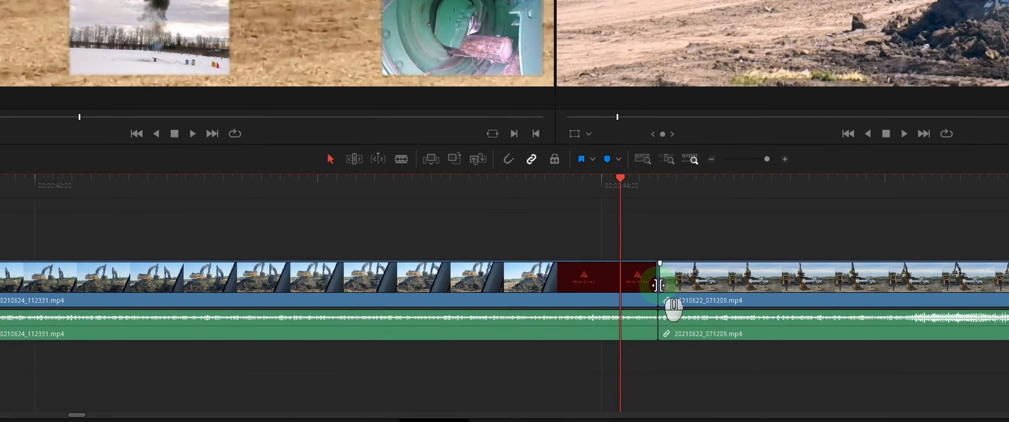
pyautogui.rightClick(581, 343)
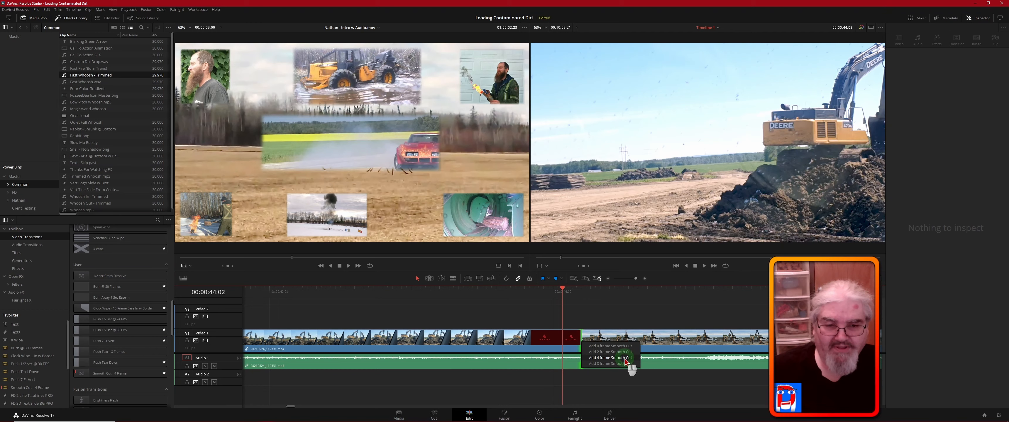
pyautogui.click(628, 360)
# - Play the timeline from about 00:00:44:02 across the Smooth Cut twice to review the transition
pyautogui.click(579, 312)
pyautogui.click(562, 292)
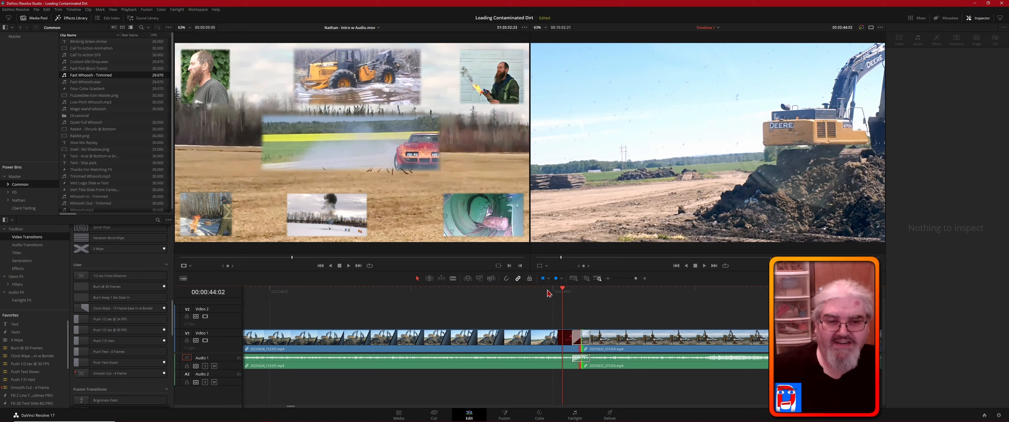
pyautogui.press('space')
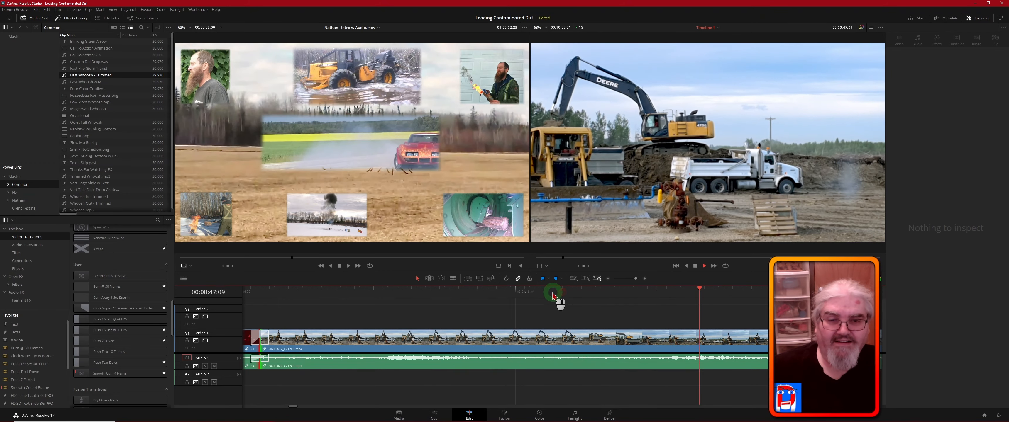
pyautogui.press('space')
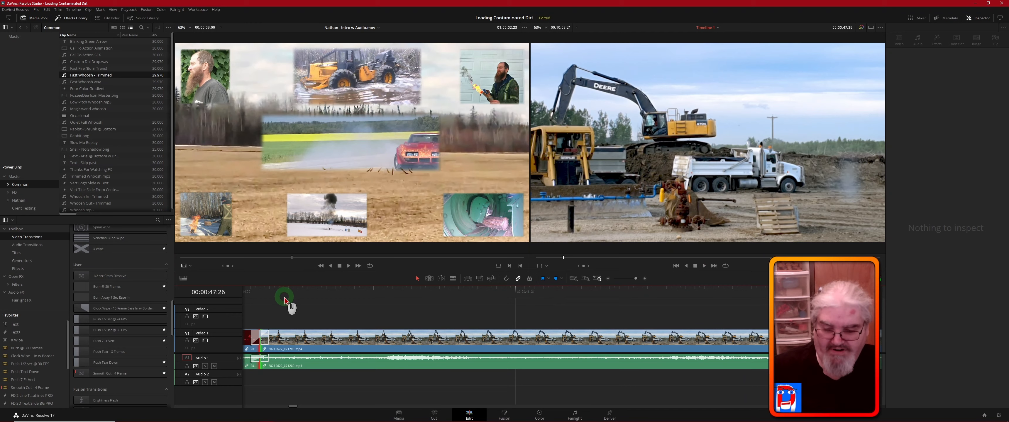
pyautogui.hscroll(-5, 285, 301)
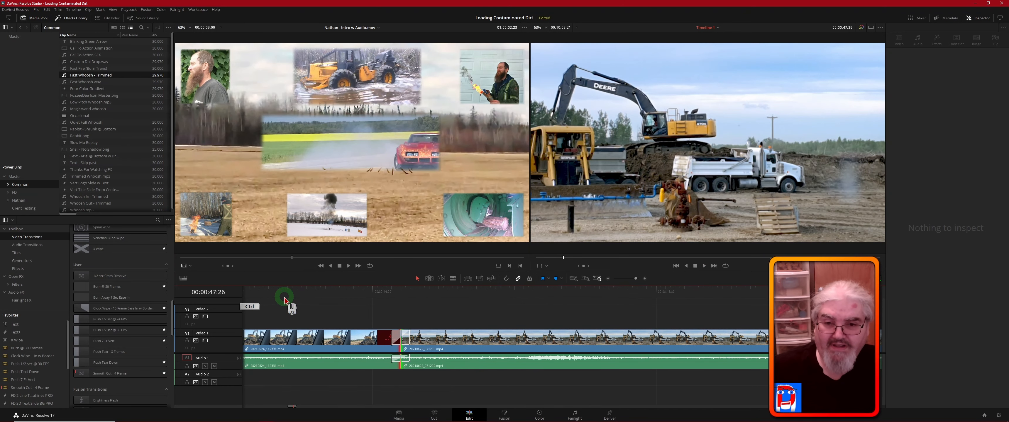
pyautogui.hscroll(-2, 364, 313)
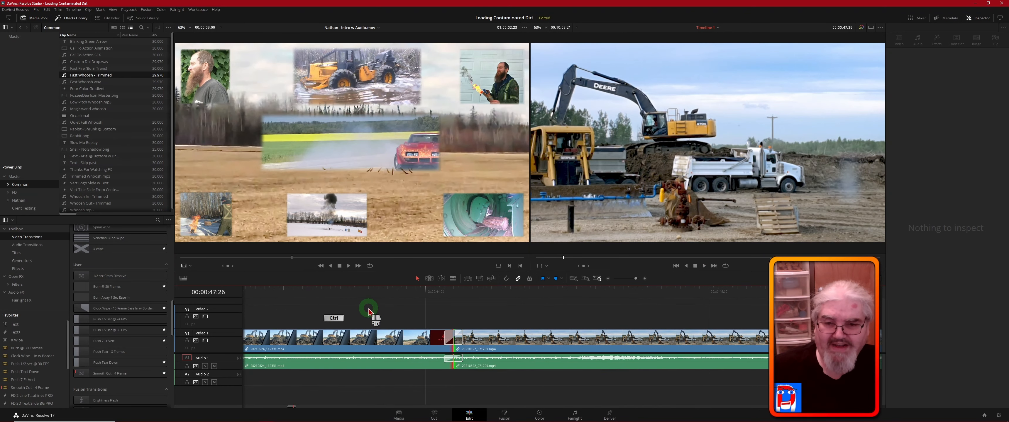
pyautogui.press('ctrl')
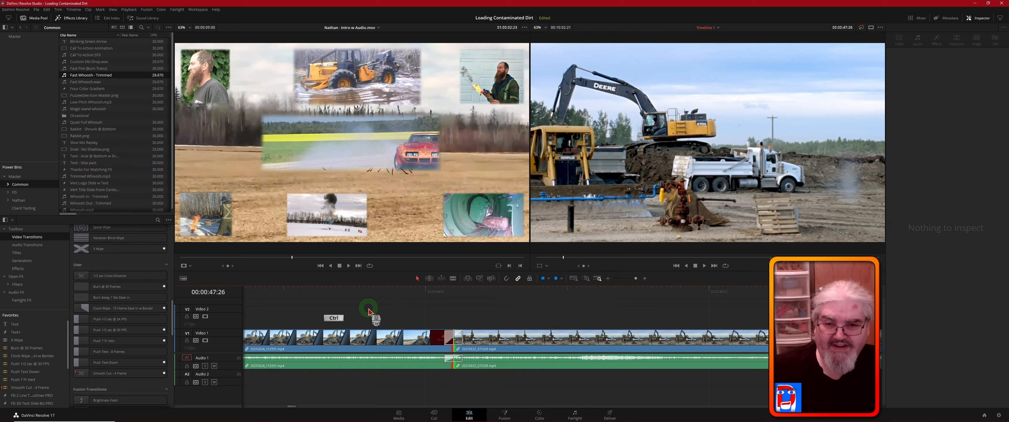
pyautogui.hscroll(-3, 368, 312)
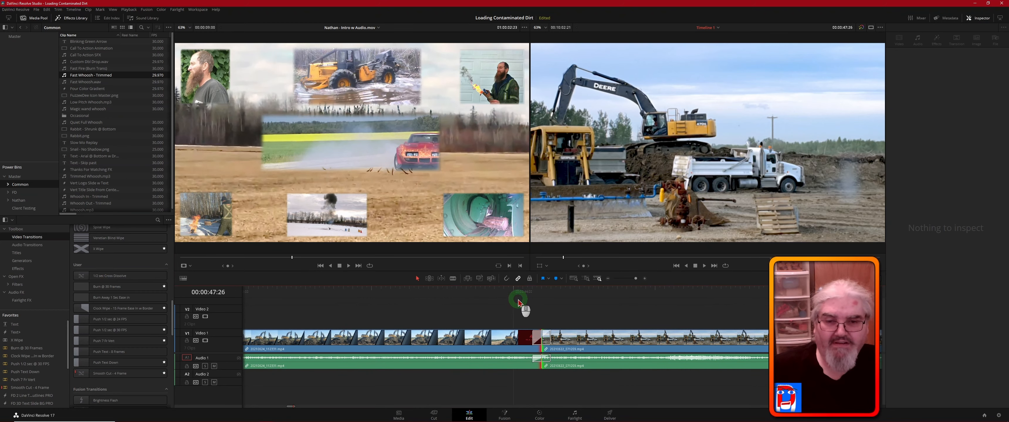
pyautogui.click(524, 292)
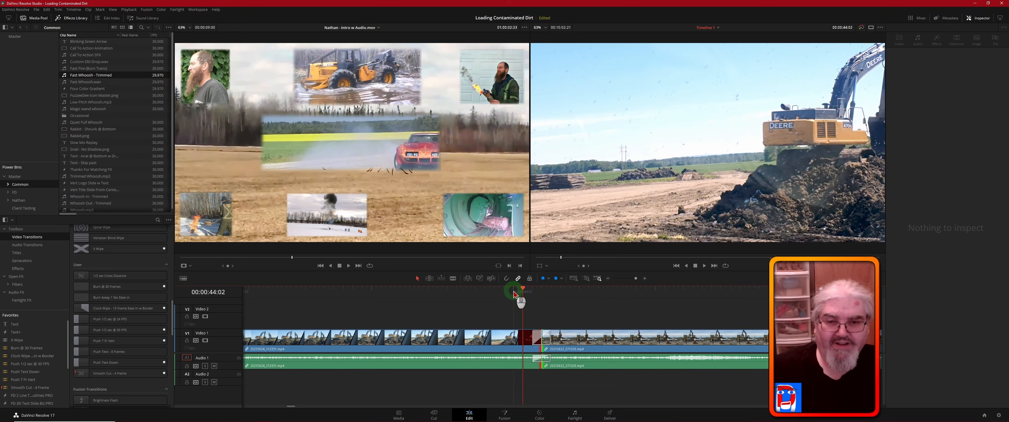
pyautogui.press('space')
pyautogui.click(514, 293)
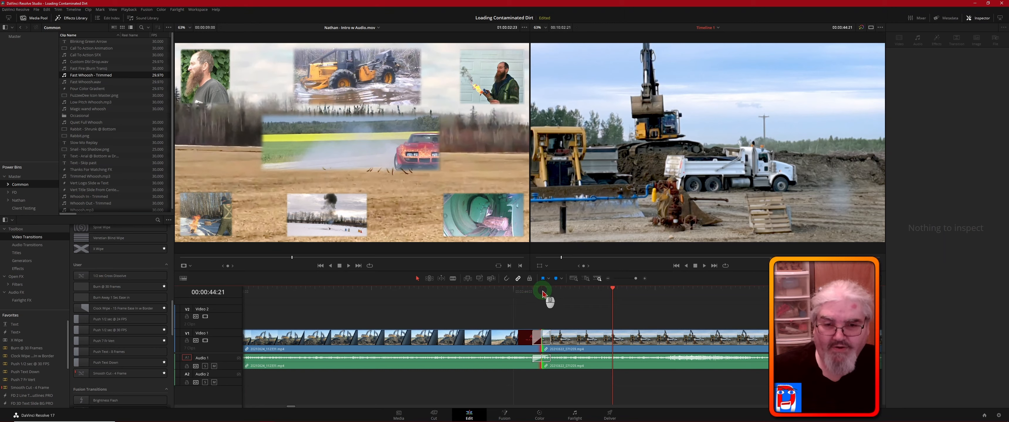
# - Preview the saved user transitions at 00:00:44:06, including the push presets and the 1/2 sec Cross Dissolve
pyautogui.click(543, 291)
pyautogui.click(98, 332)
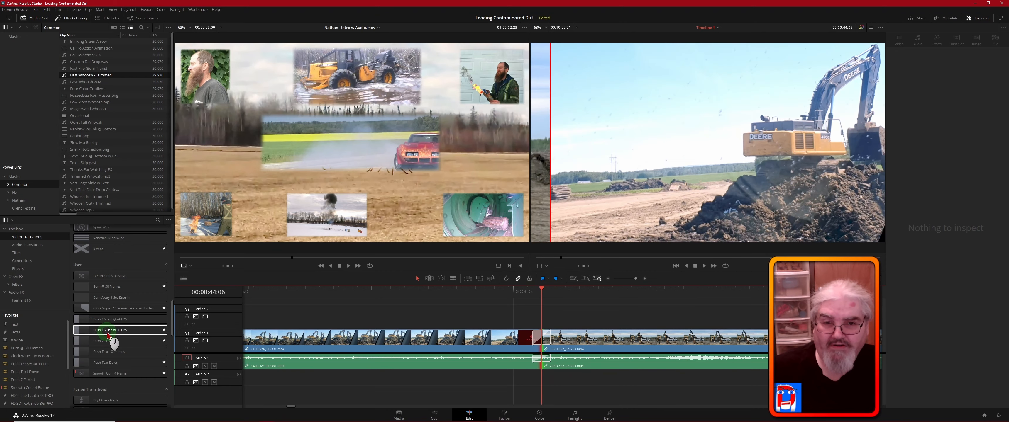
pyautogui.click(113, 341)
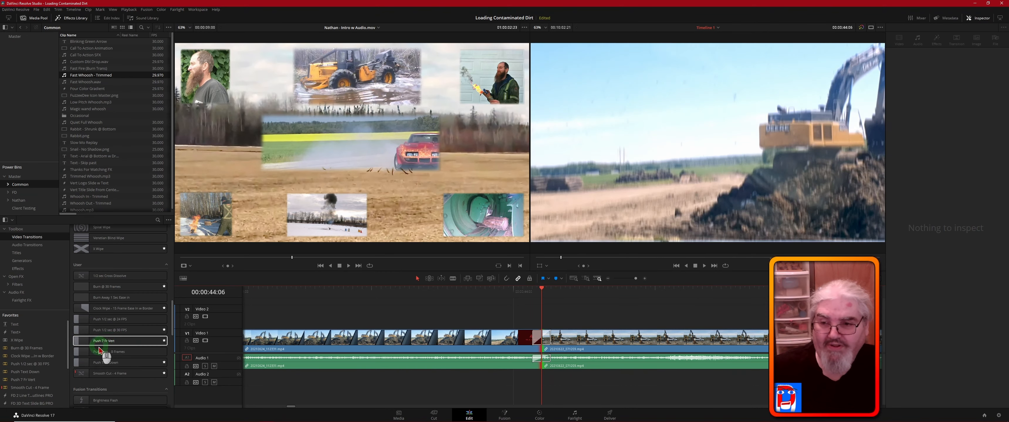
pyautogui.click(121, 265)
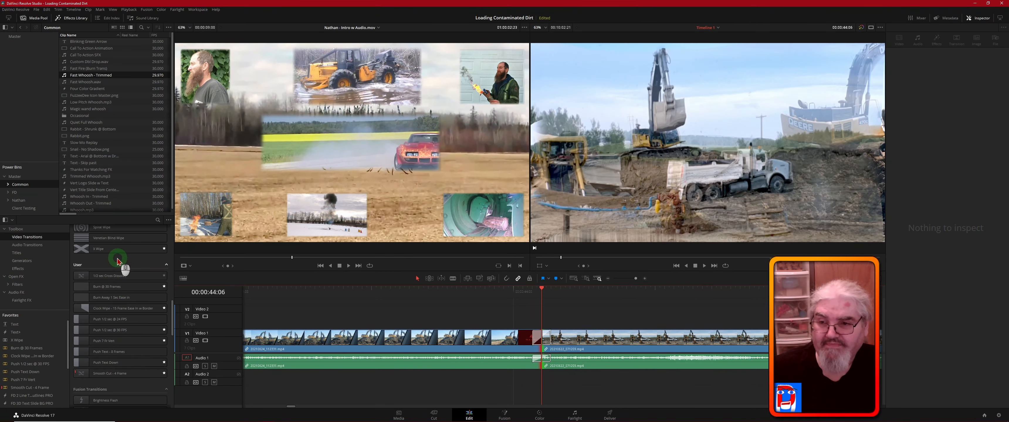
# - Preview the built-in wipe transitions at the edit point, including X Wipe, Venetian Blind Wipe and Band Wipe
pyautogui.click(82, 252)
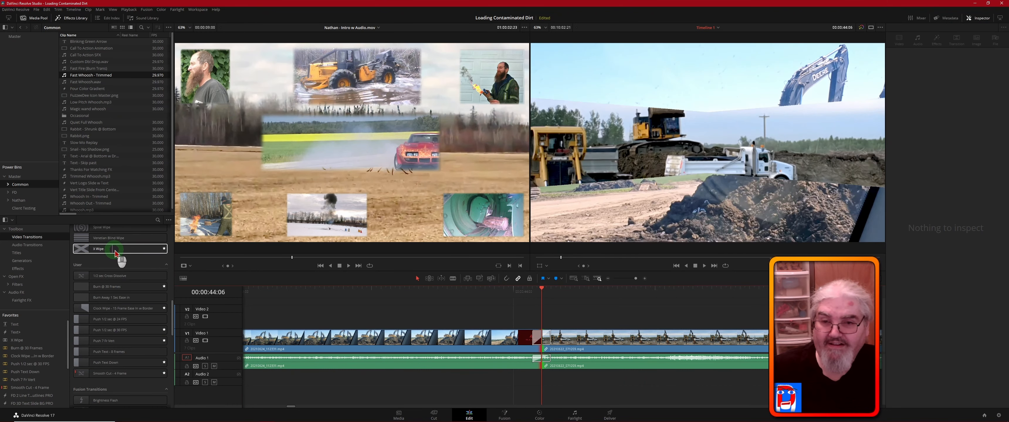
pyautogui.click(102, 240)
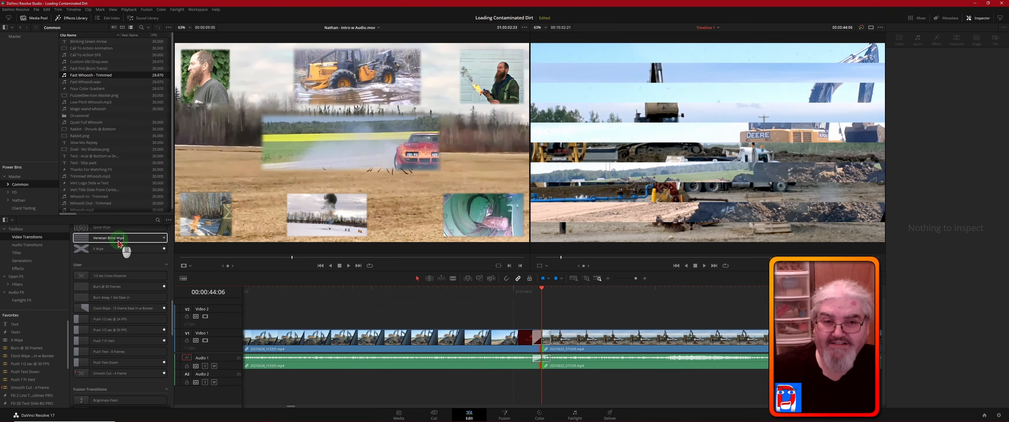
pyautogui.scroll(4, 111, 267)
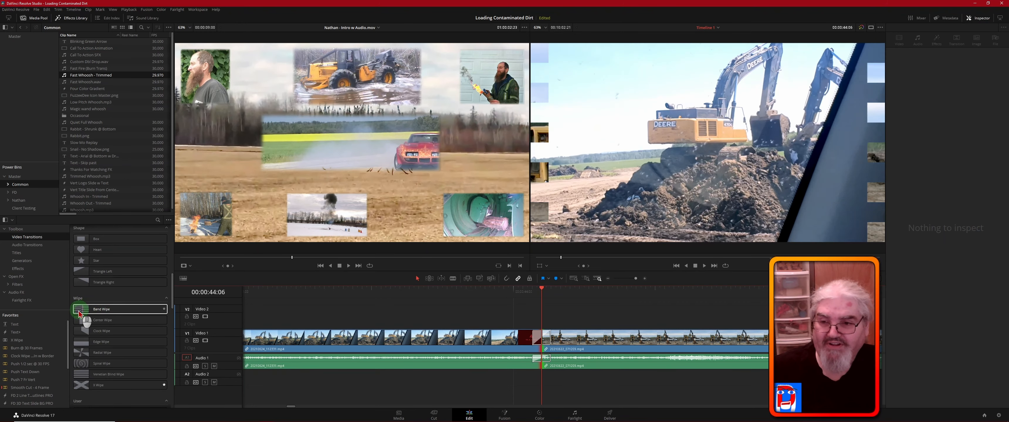
pyautogui.moveTo(137, 326); pyautogui.dragTo(551, 303)
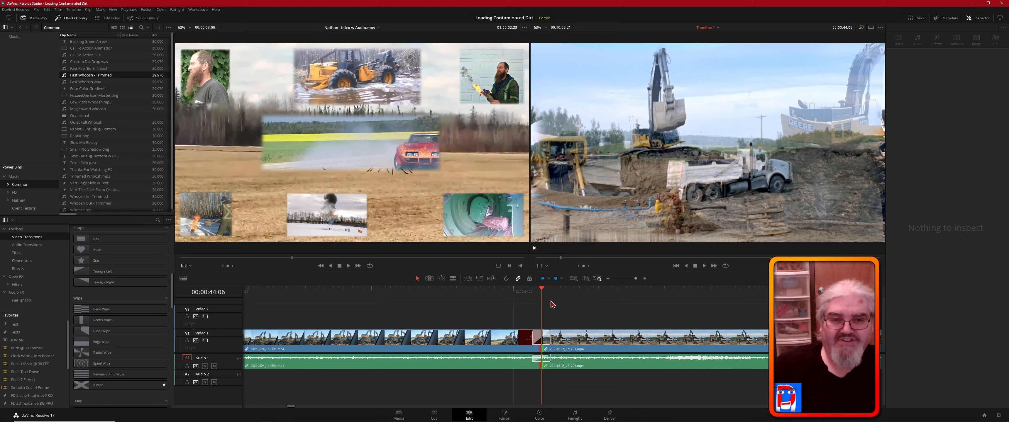
pyautogui.click(576, 303)
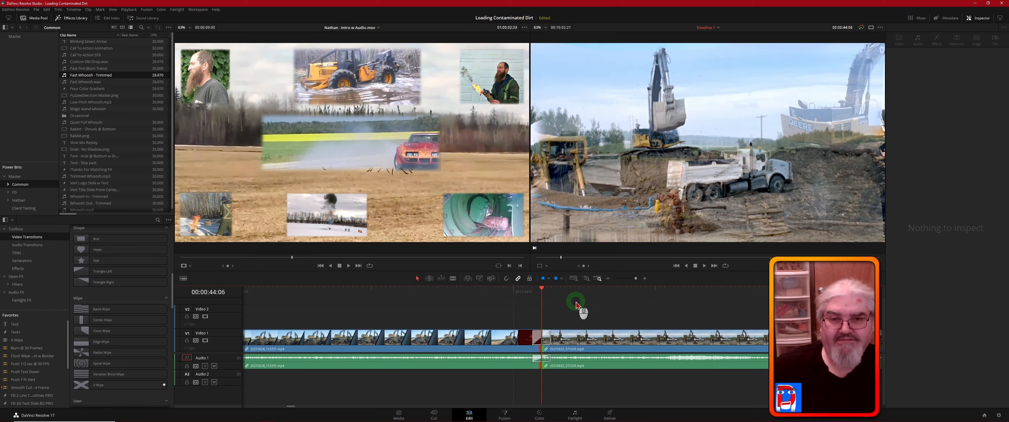
pyautogui.click(581, 301)
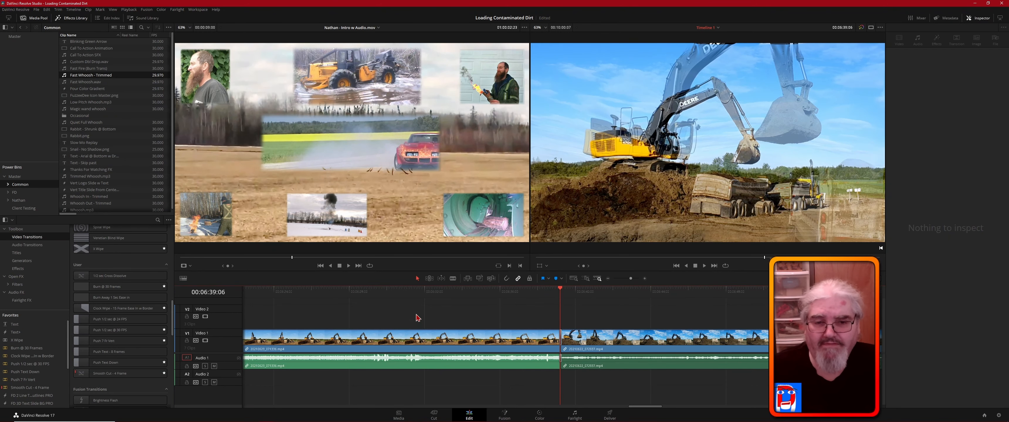
# - Set the user preset Smooth Cut - 4 Frame as the standard transition
pyautogui.click(559, 349)
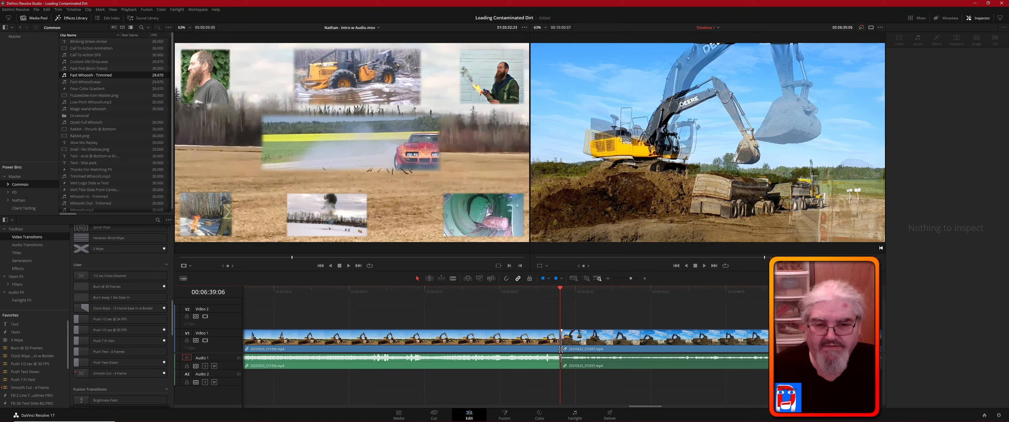
pyautogui.click(141, 375)
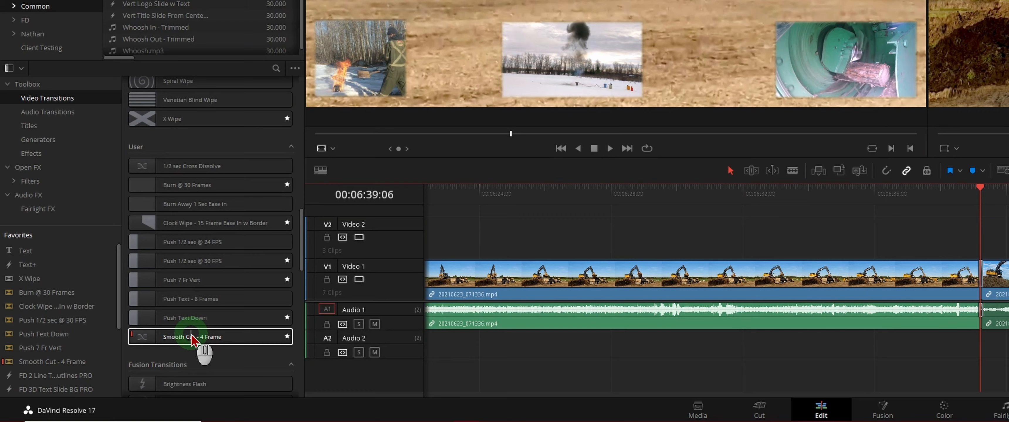
pyautogui.rightClick(177, 342)
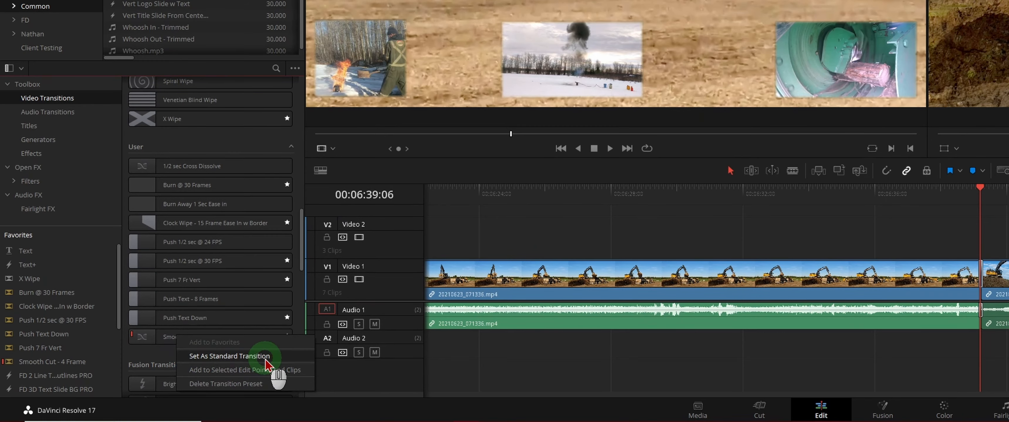
pyautogui.click(299, 357)
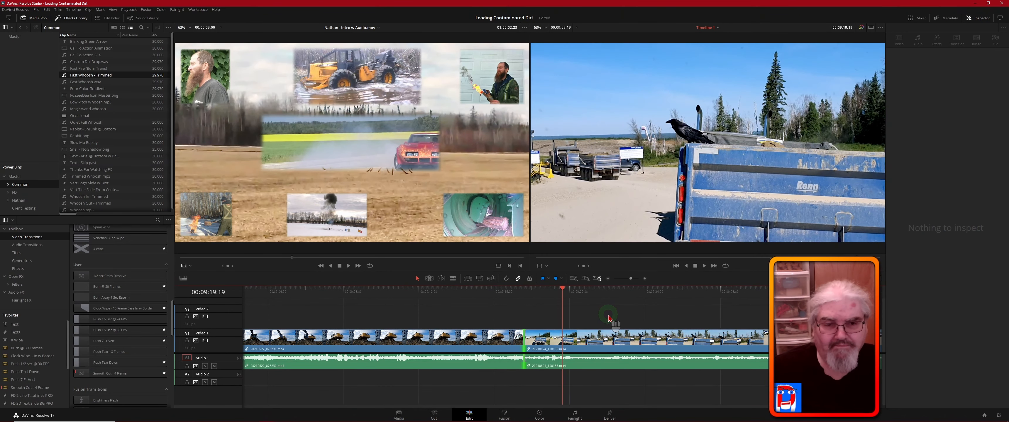
# - Move the playhead to 00:09:21:14 in the clip of the black bird on the blue truck
pyautogui.click(689, 316)
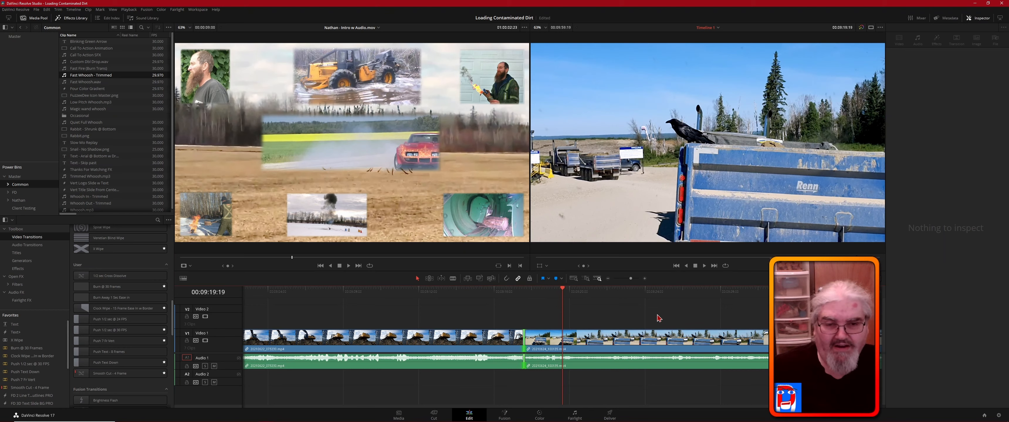
pyautogui.click(610, 315)
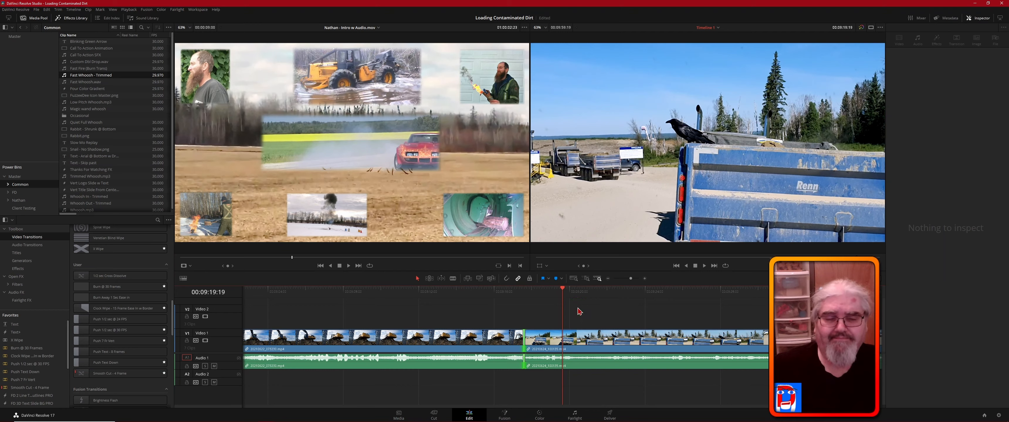
pyautogui.click(563, 290)
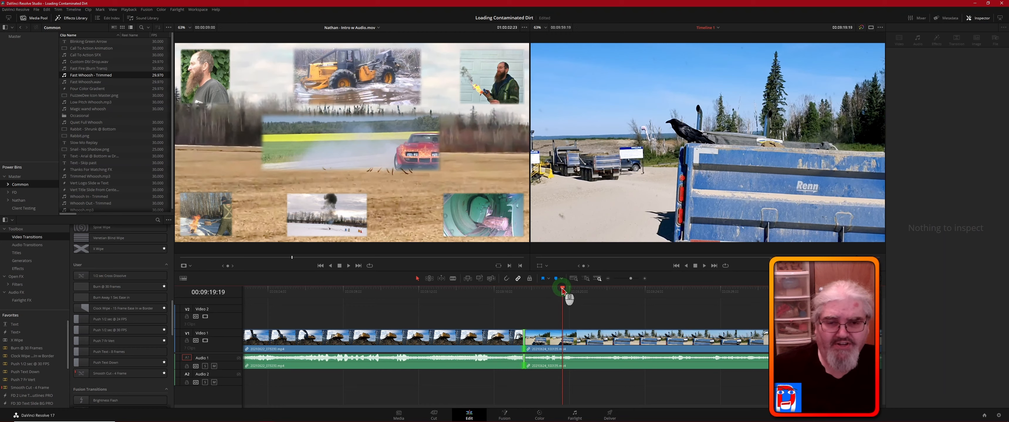
pyautogui.moveTo(562, 289); pyautogui.dragTo(598, 299)
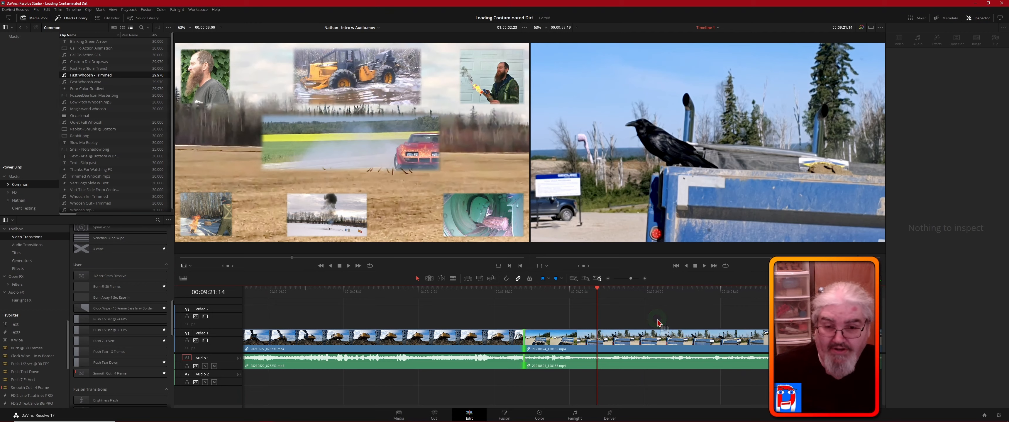
pyautogui.click(437, 320)
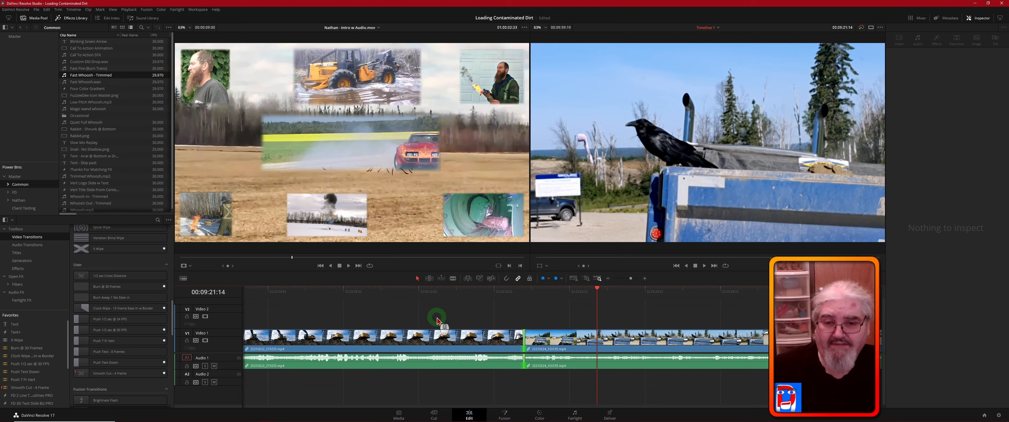
# - Split the bird clip with the blade tool a little over a second past the playhead
pyautogui.click(452, 279)
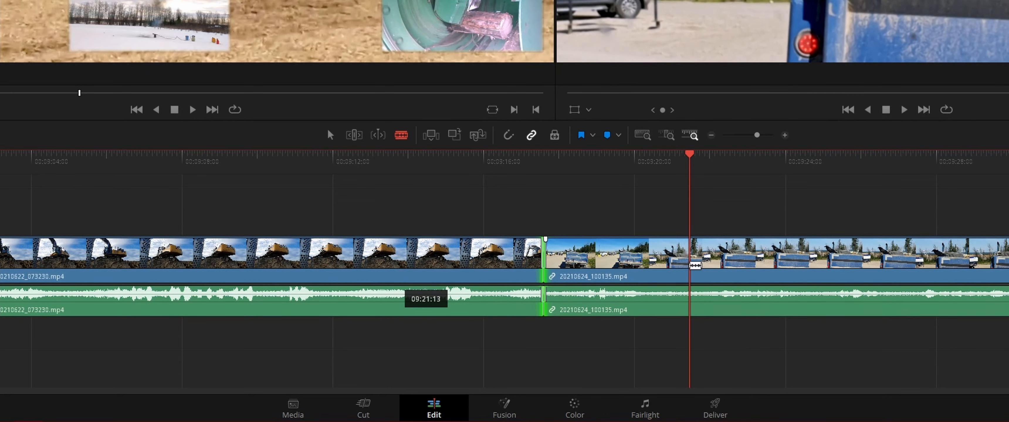
pyautogui.click(737, 258)
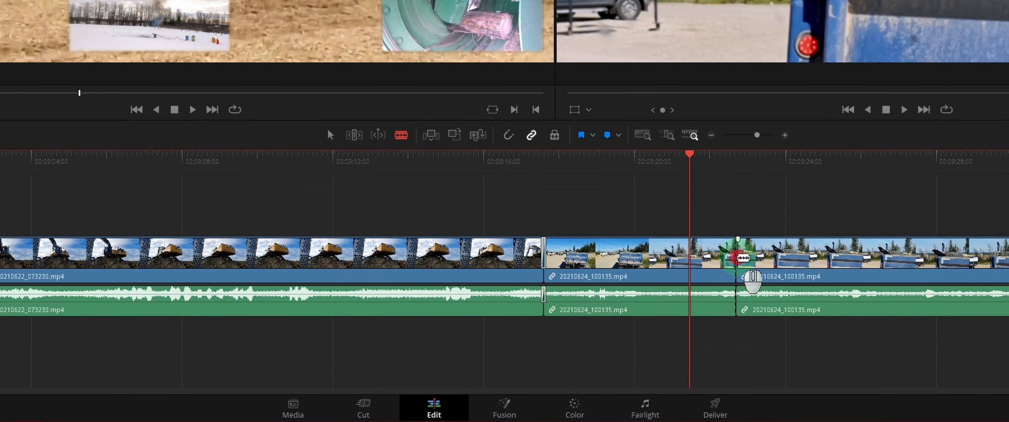
pyautogui.click(774, 351)
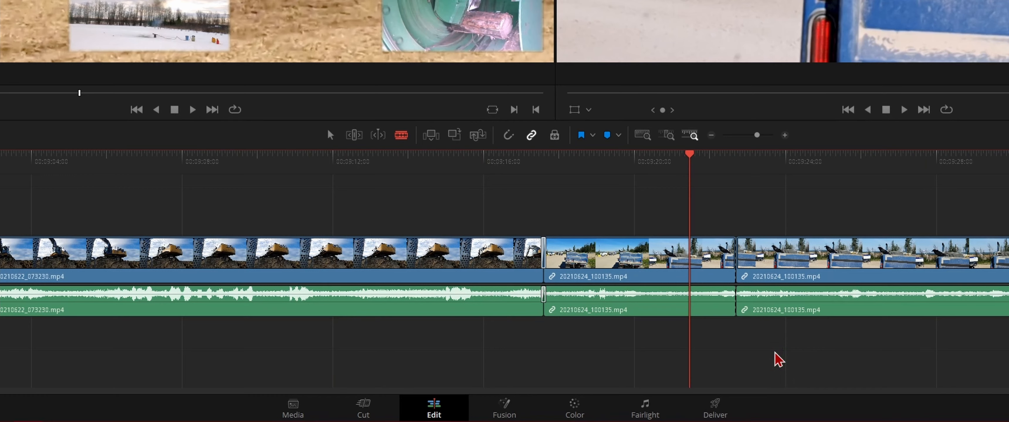
# - Return to selection mode and undo the blade split in the bird clip
pyautogui.click(330, 135)
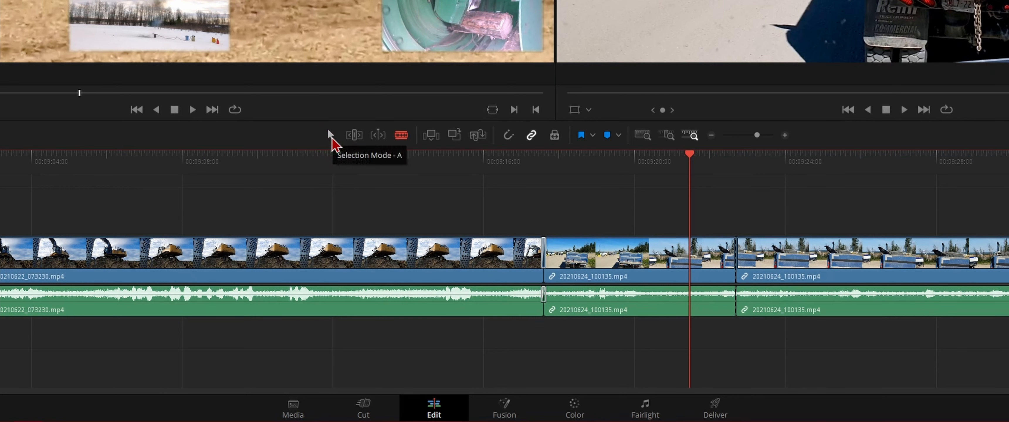
pyautogui.click(330, 136)
pyautogui.click(578, 189)
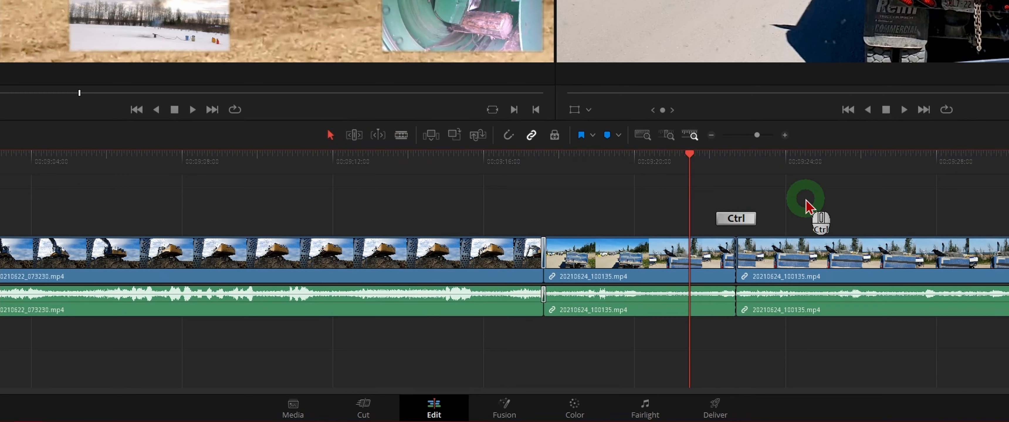
pyautogui.hotkey('ctrl', 'z')
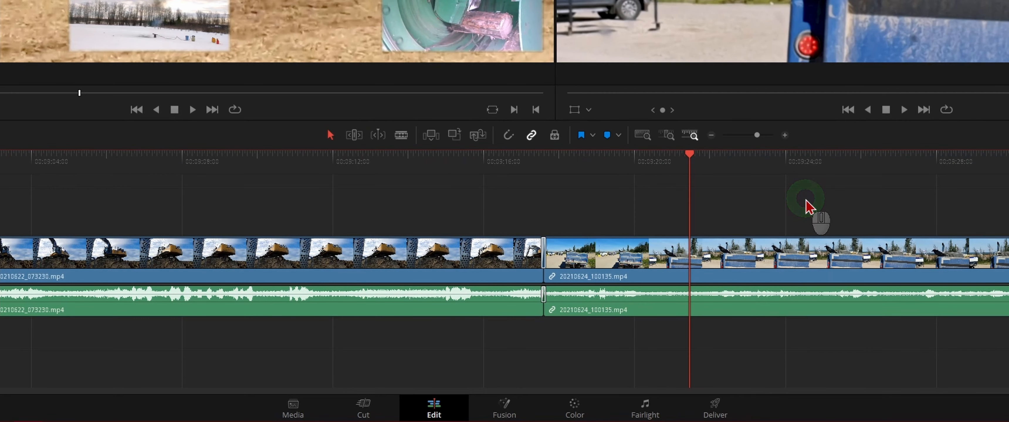
# - Split the bird clip at 00:09:21:14 and again at about 00:09:24:25 to isolate its middle section
pyautogui.click(753, 189)
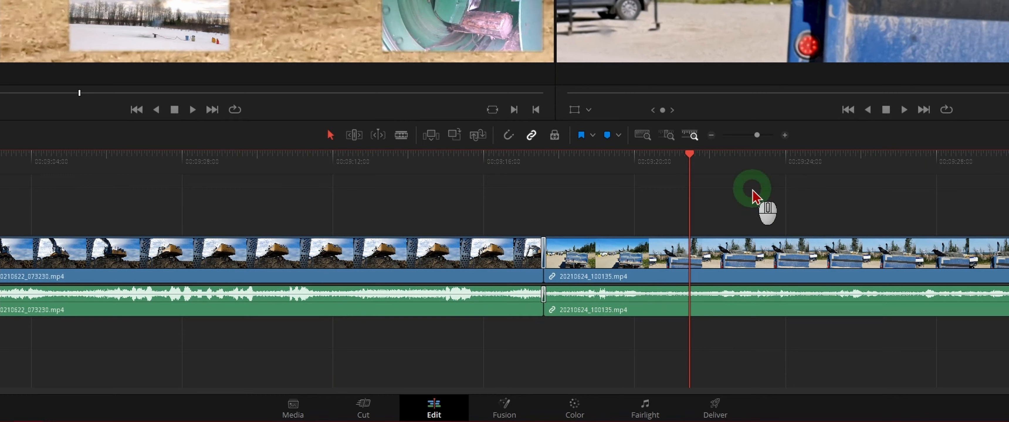
pyautogui.press('ctrl')
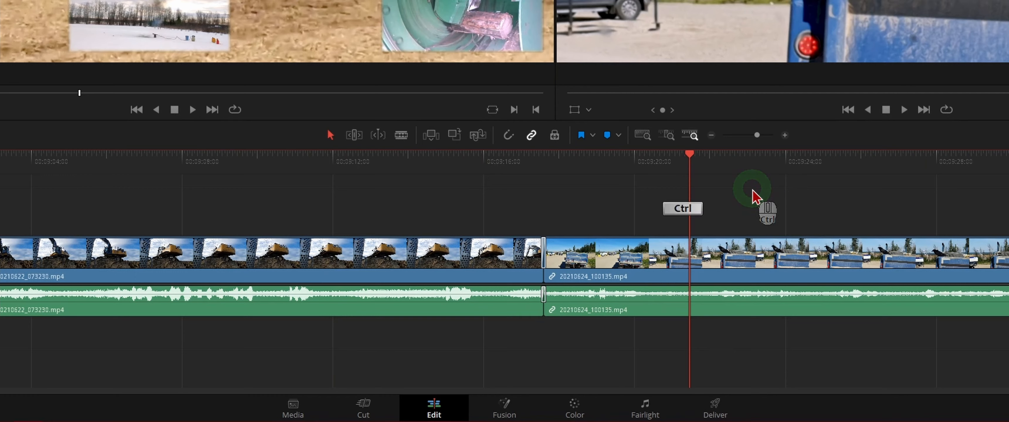
pyautogui.hotkey('ctrl', 'b')
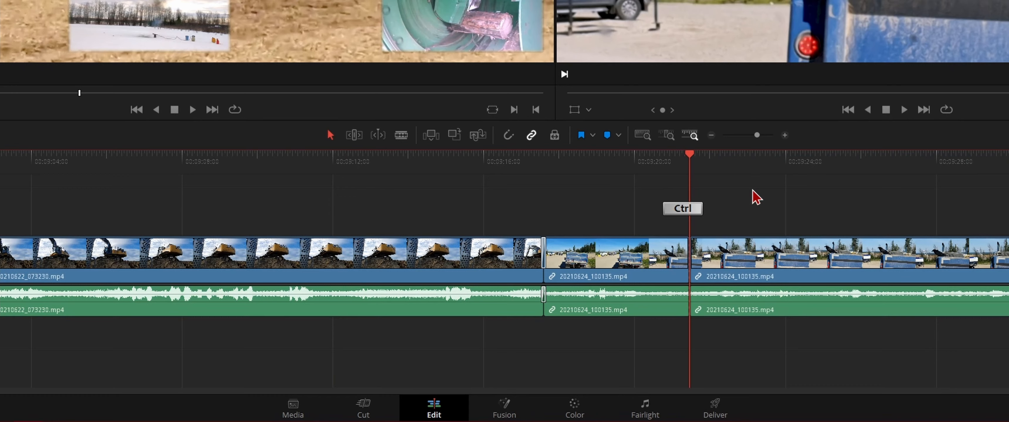
pyautogui.click(690, 155)
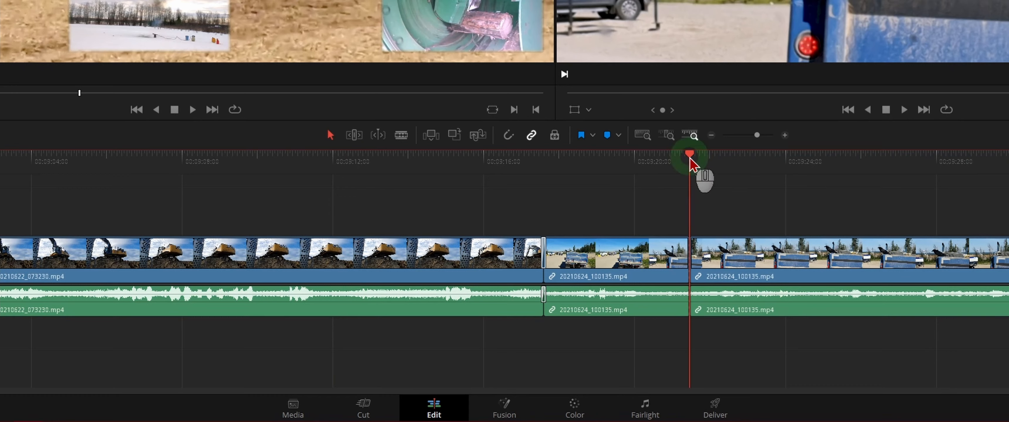
pyautogui.moveTo(689, 155); pyautogui.dragTo(817, 170)
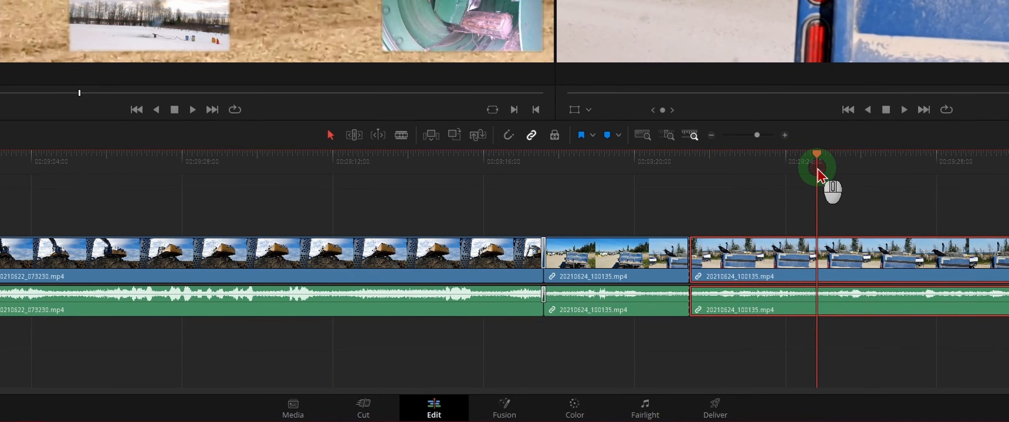
pyautogui.hotkey('ctrl', 'b')
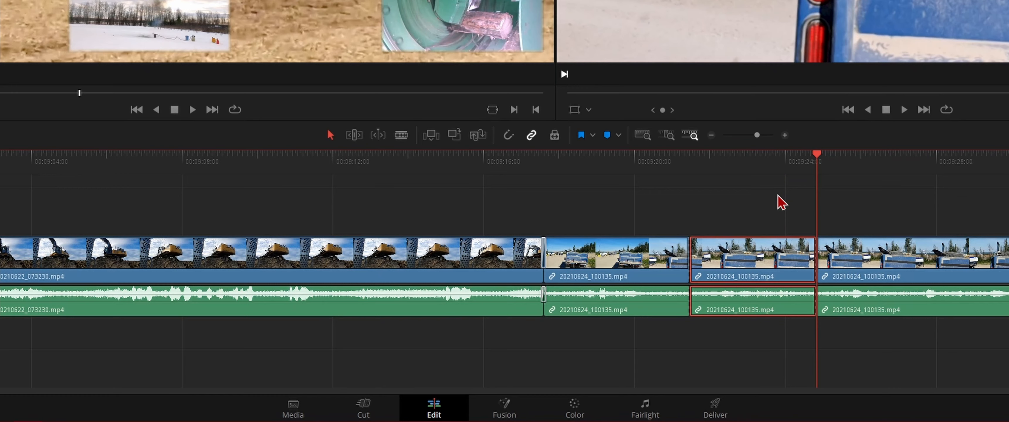
# - Delete the isolated middle section leaving a gap, and with snapping on, move the following clip back to close it
pyautogui.press('BackSpace')
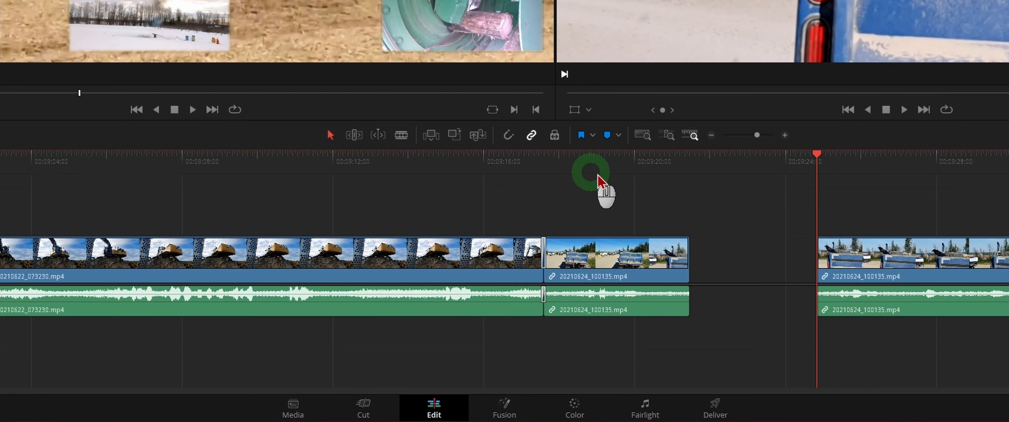
pyautogui.press('n')
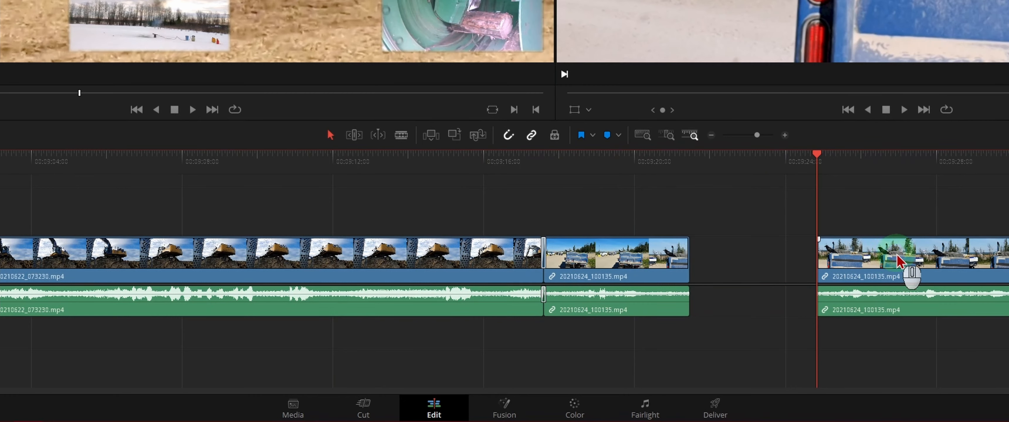
pyautogui.moveTo(897, 257); pyautogui.dragTo(768, 263)
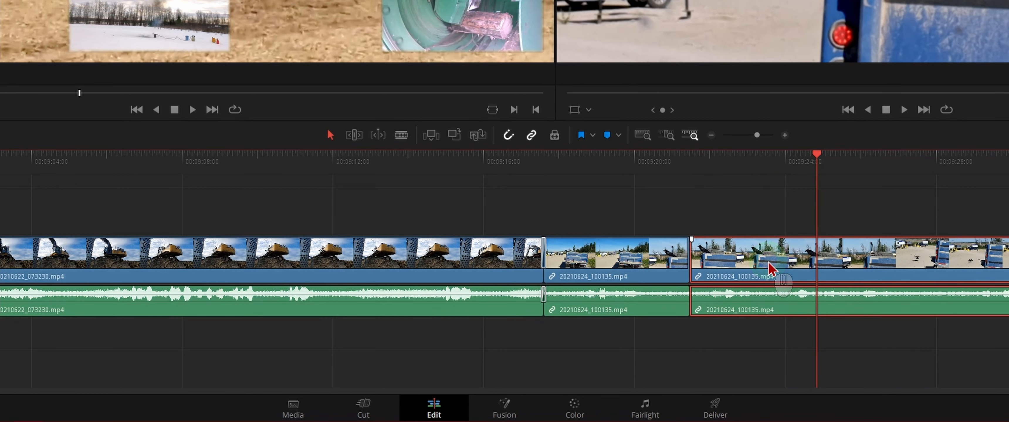
# - Undo the clip move and the deletion of the middle section
pyautogui.press('ctrl')
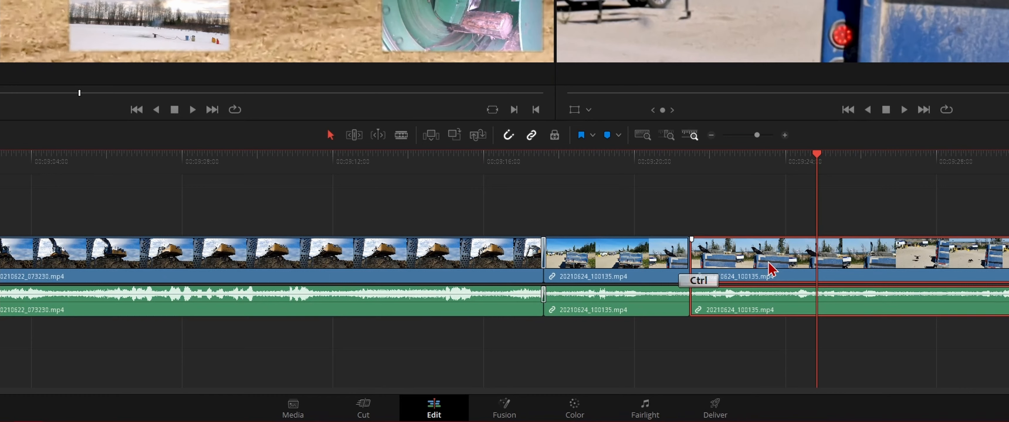
pyautogui.hotkey('ctrl', 'z')
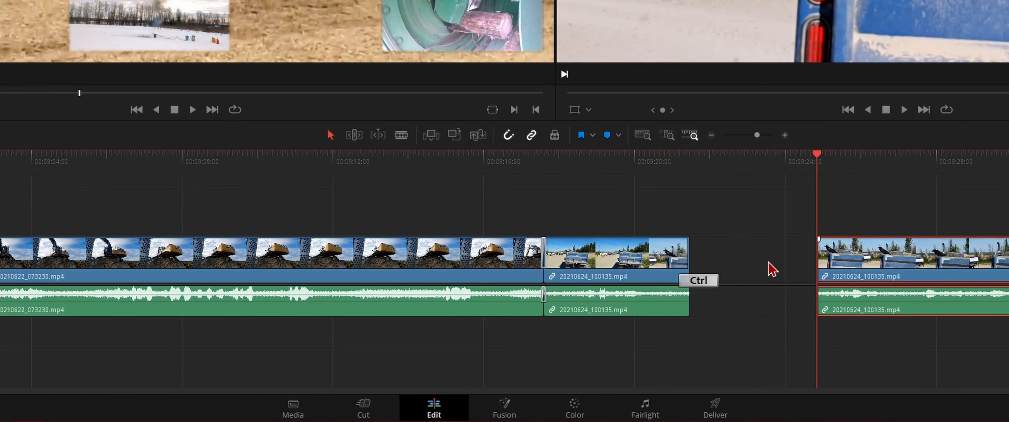
pyautogui.hotkey('ctrl', 'shift', 'z')
# - Select the isolated middle section of the bird clip and ripple delete it so the following footage closes the gap
pyautogui.click(741, 179)
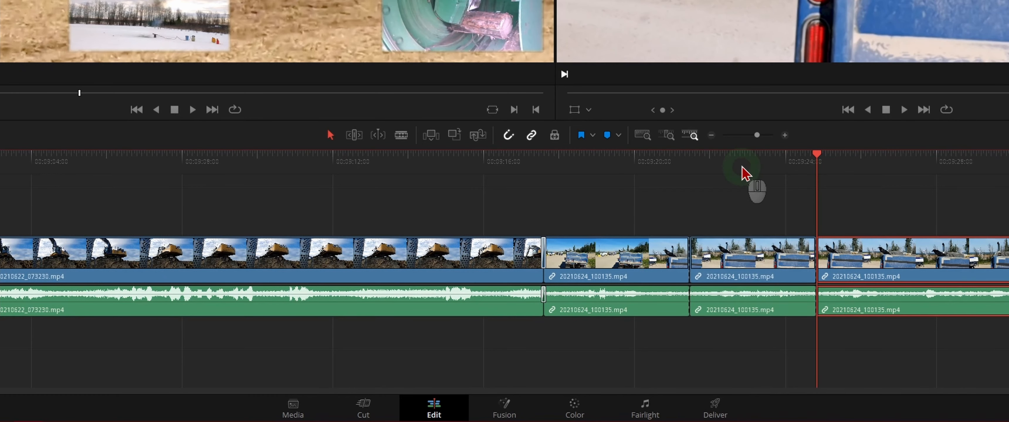
pyautogui.click(769, 259)
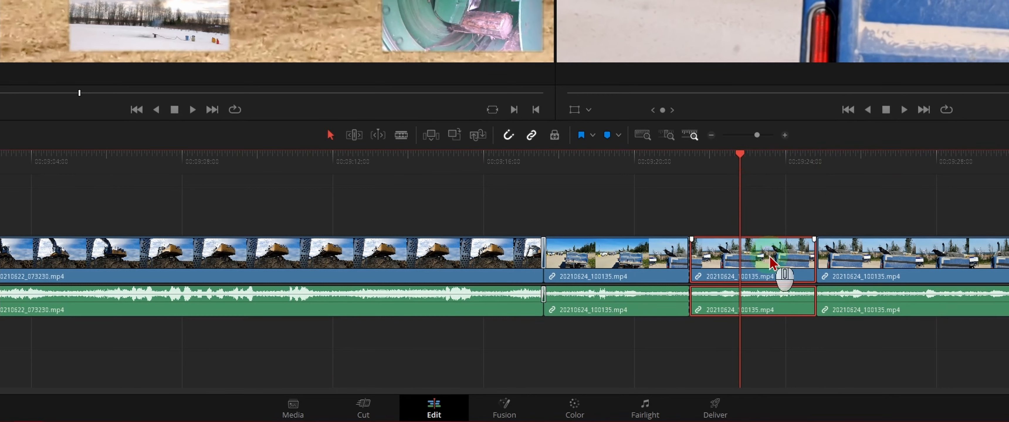
pyautogui.click(774, 206)
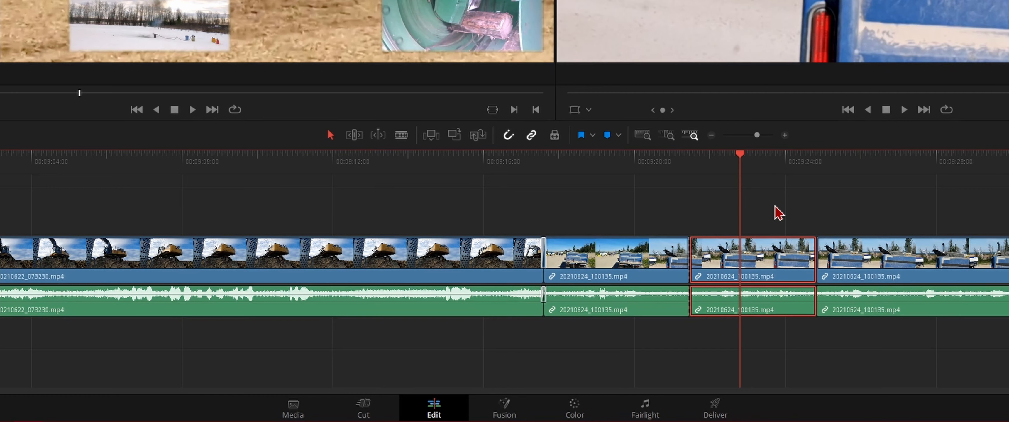
pyautogui.press('Delete')
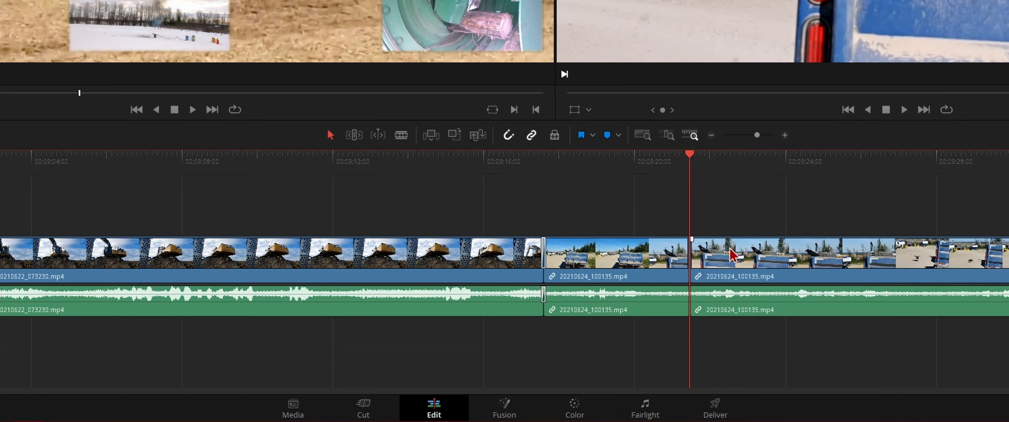
# - Try the 15-frame Clock Wipe border preset at the bird clip's cut, and play the timeline across the cut from 00:09:20:25
pyautogui.click(691, 262)
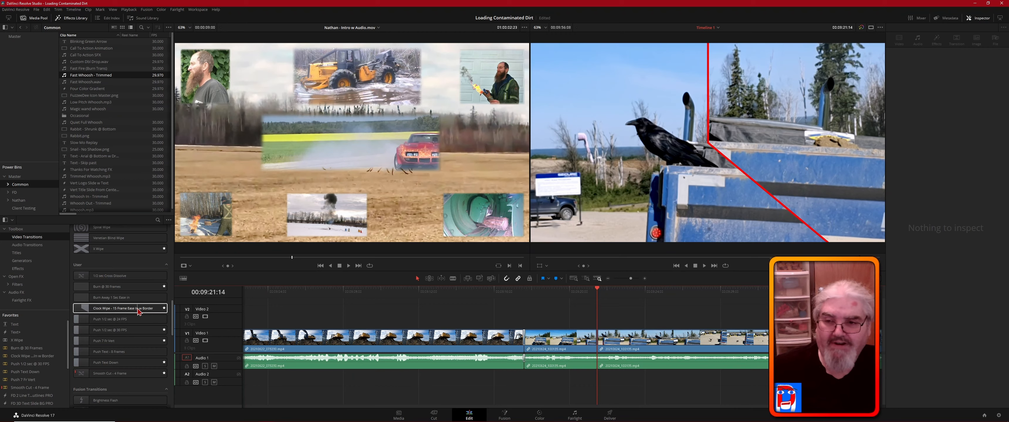
pyautogui.middleClick(107, 311)
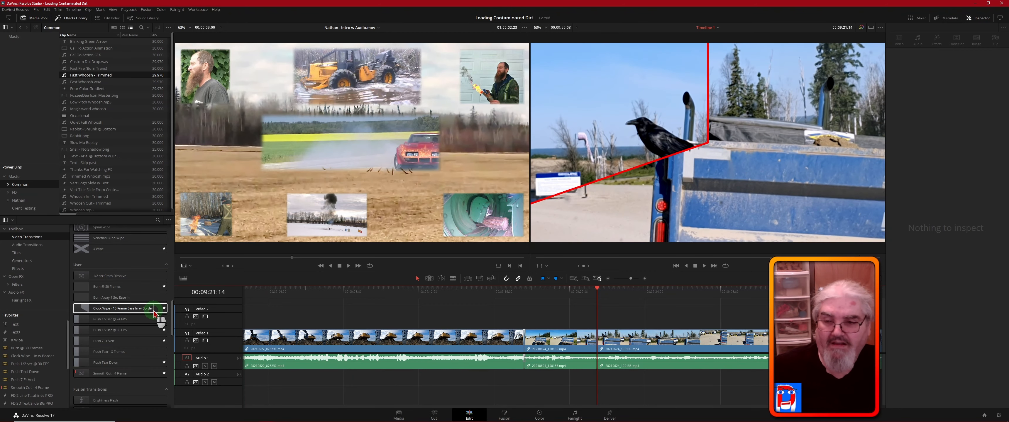
pyautogui.click(85, 312)
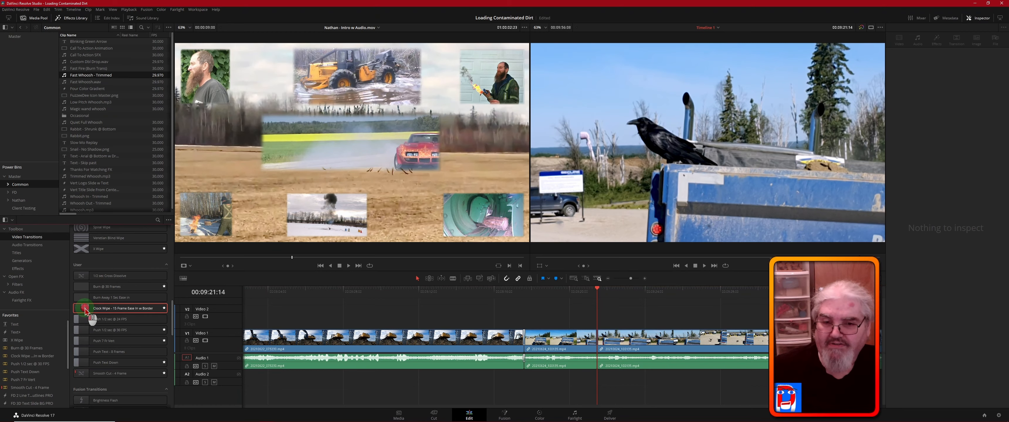
pyautogui.moveTo(86, 311); pyautogui.dragTo(609, 291)
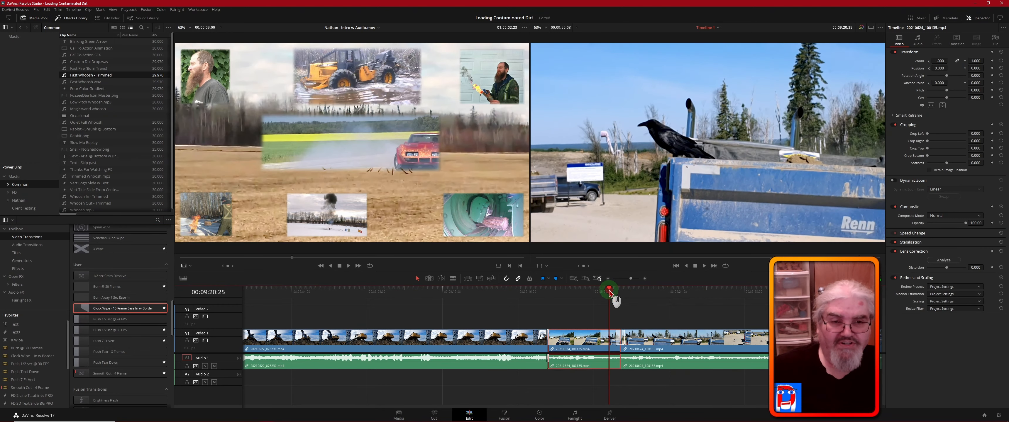
pyautogui.press('space')
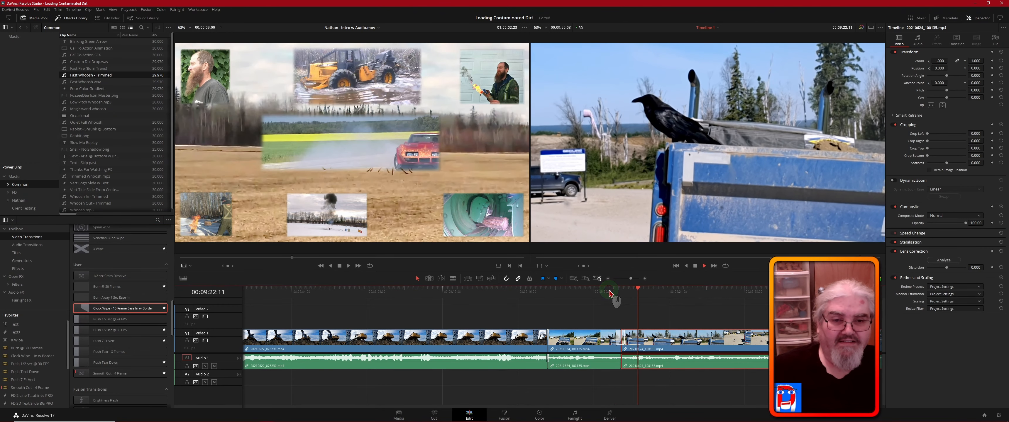
pyautogui.press('space')
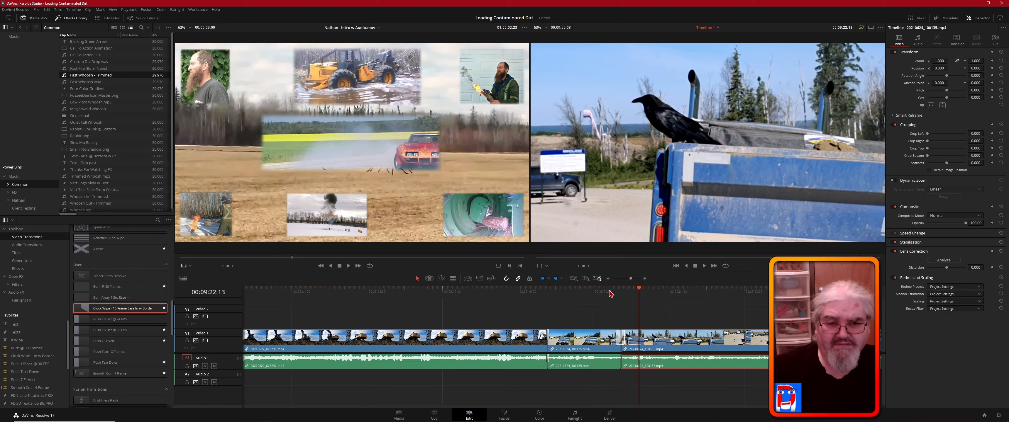
# - Undo the ripple deletion and both splits in the bird clip
pyautogui.press('ctrl')
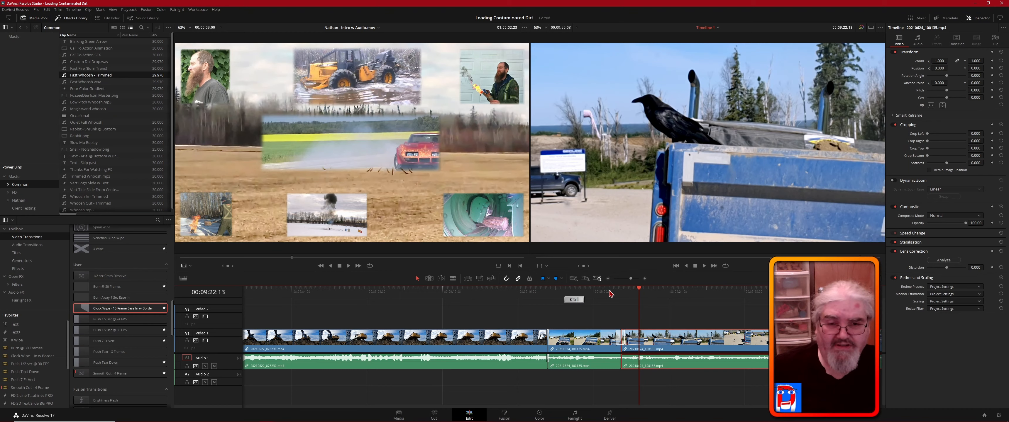
pyautogui.hotkey('ctrl', 'z')
pyautogui.hotkey('ctrl', 'z')
pyautogui.hotkey('ctrl', 'z')
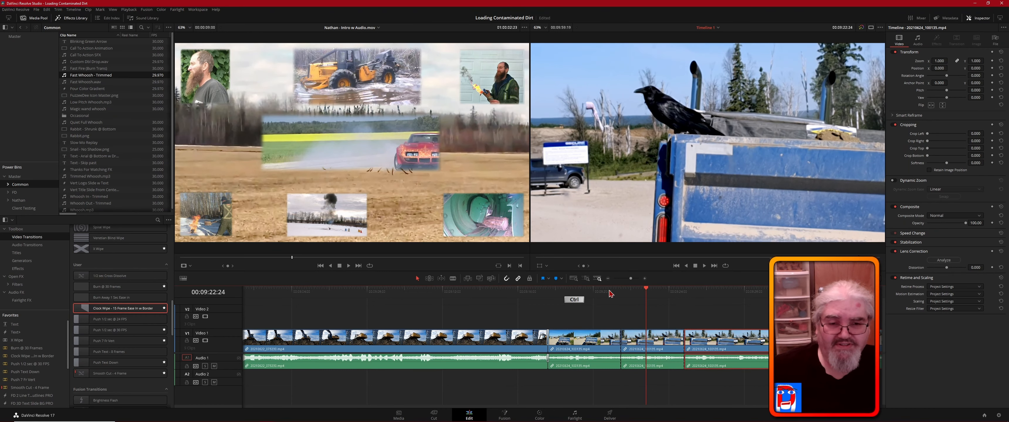
pyautogui.hotkey('ctrl', 'z')
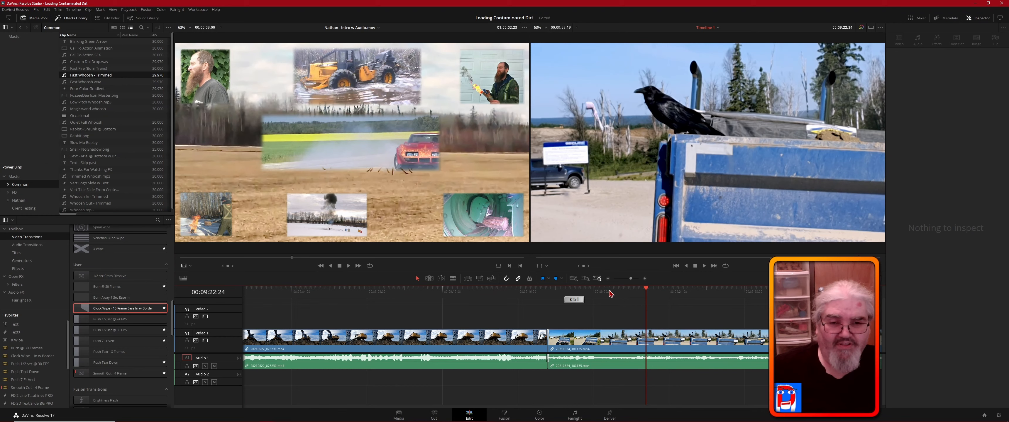
# - Add a short video fade-out at the end of the bird clip
pyautogui.middleClick(760, 312)
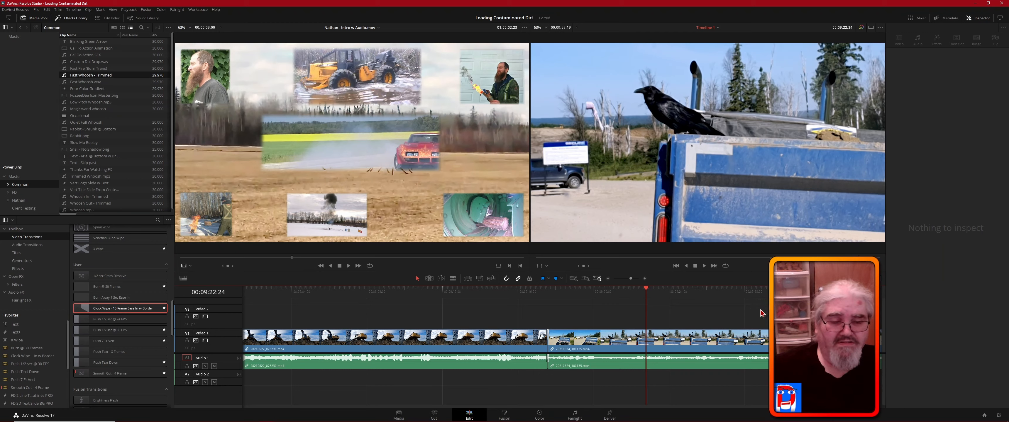
pyautogui.middleClick(679, 313)
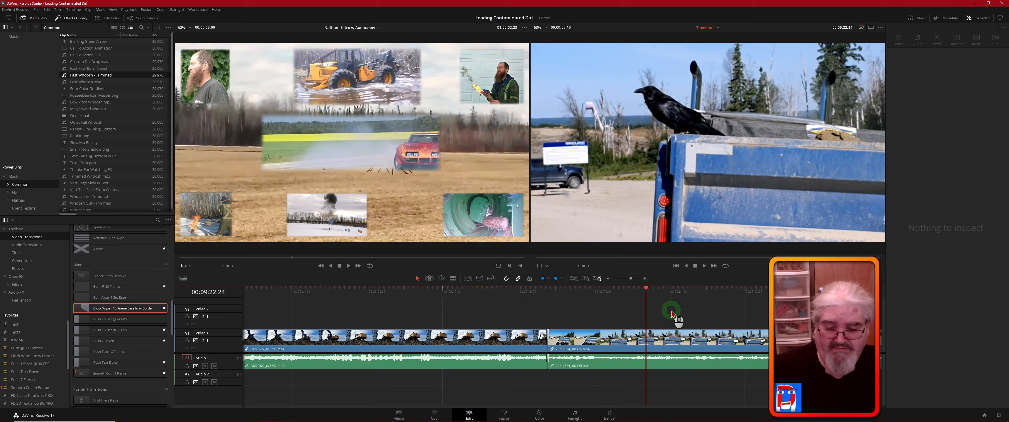
pyautogui.hscroll(5, 671, 314)
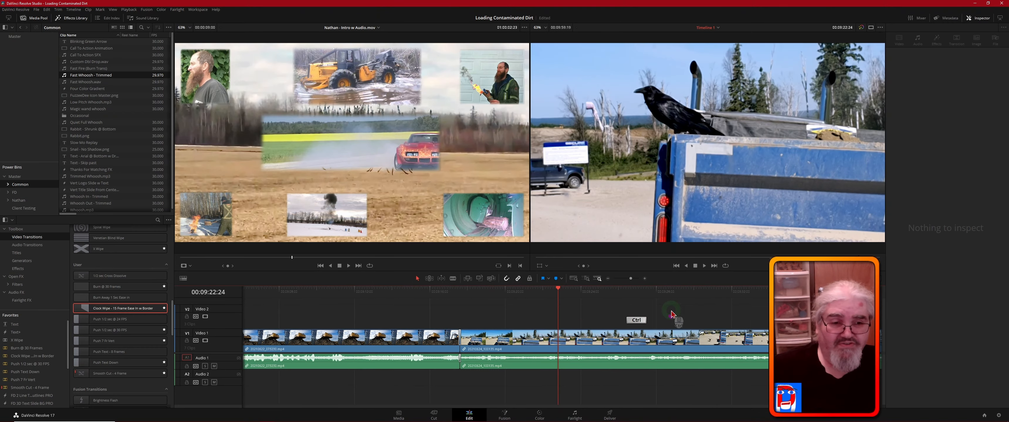
pyautogui.hscroll(5, 671, 313)
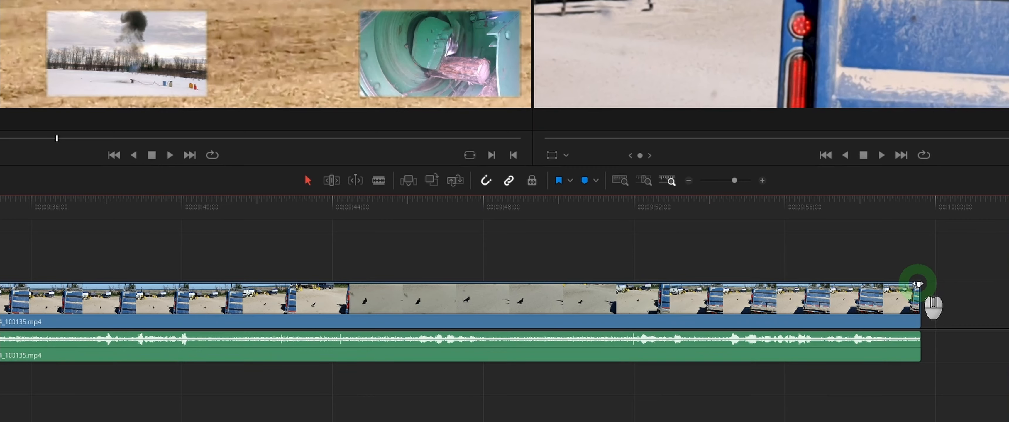
pyautogui.moveTo(918, 284); pyautogui.dragTo(899, 285)
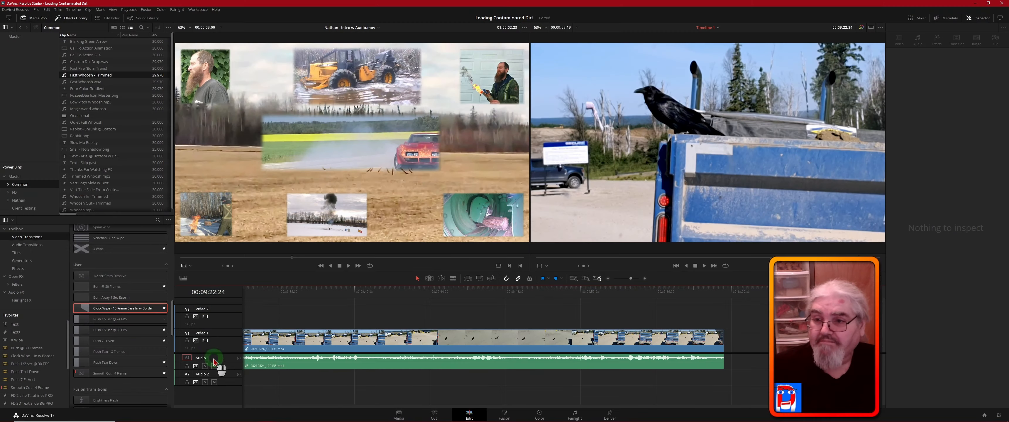
# - Place the channel's Outro w Audio.mov clip on Video 2 and Audio 2, starting where the bird clip ends
pyautogui.click(18, 200)
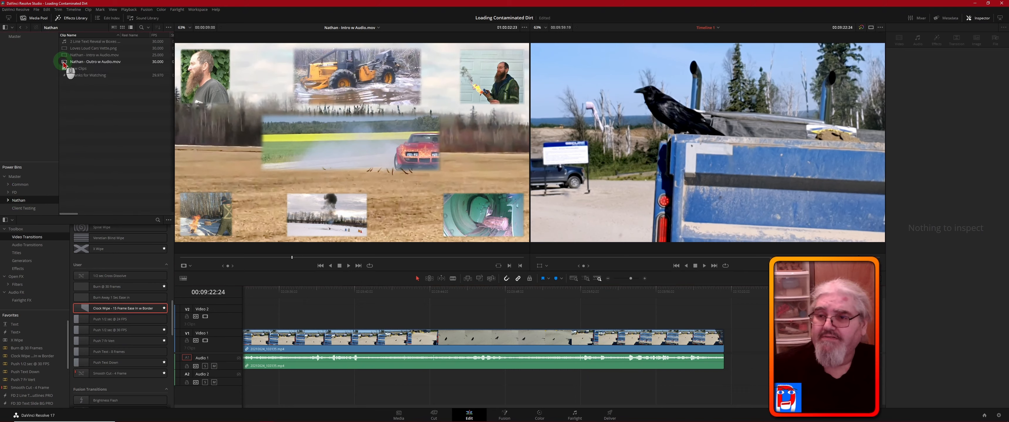
pyautogui.moveTo(64, 63); pyautogui.dragTo(731, 336)
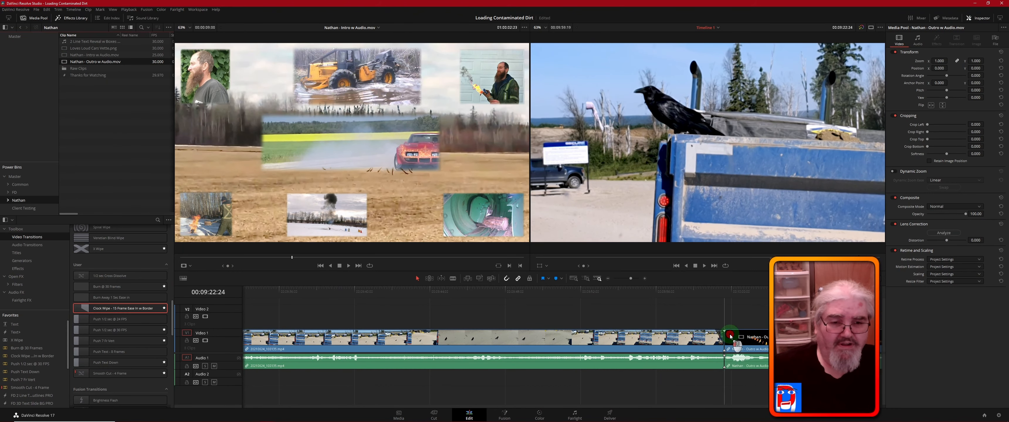
pyautogui.moveTo(730, 336); pyautogui.dragTo(730, 336)
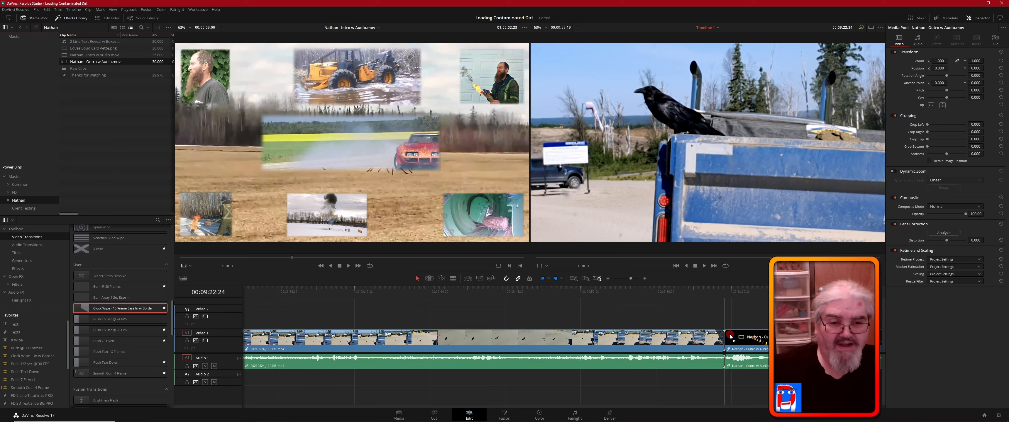
pyautogui.moveTo(730, 336); pyautogui.dragTo(728, 325)
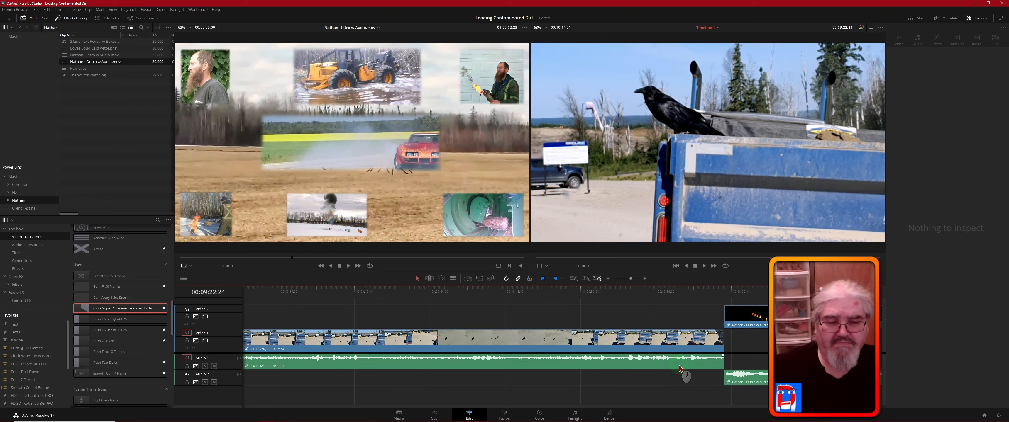
pyautogui.click(637, 315)
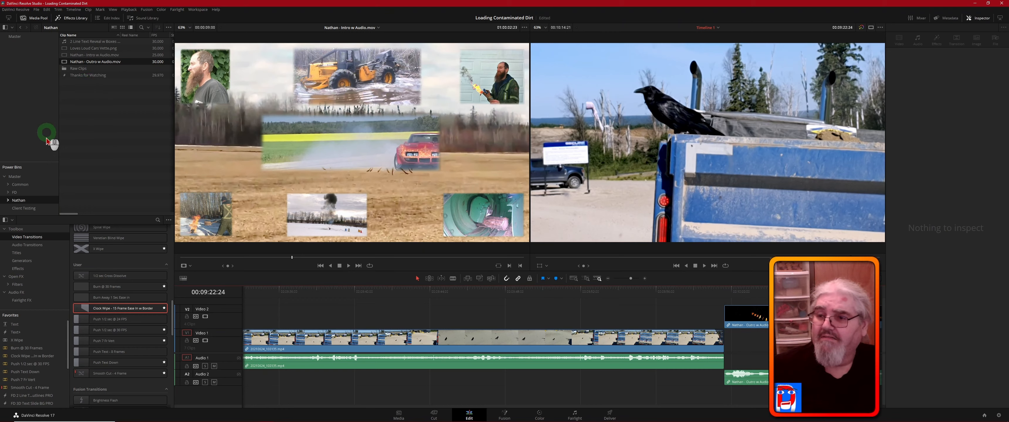
# - Place the "Edited by FuzzeeDee" title from the FD bin on Video 2 above the bird clip's ending, starting at about 00:09:52:26
pyautogui.click(18, 193)
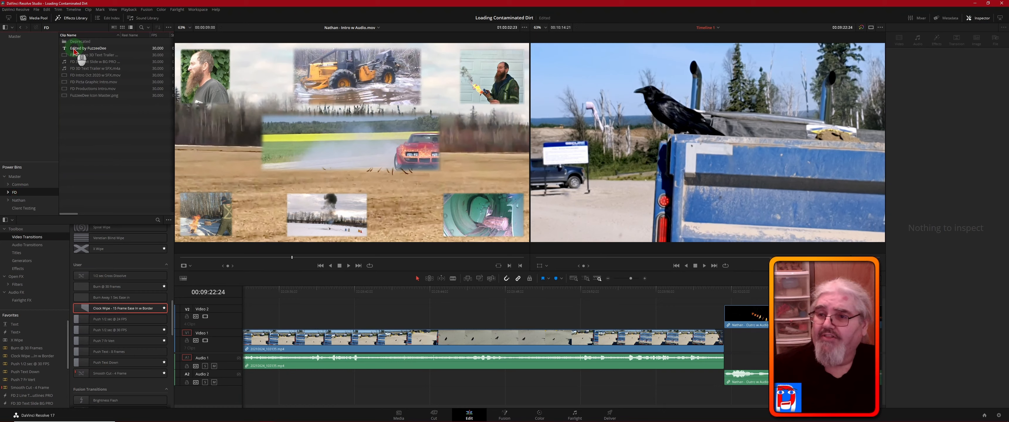
pyautogui.moveTo(72, 51); pyautogui.dragTo(597, 309)
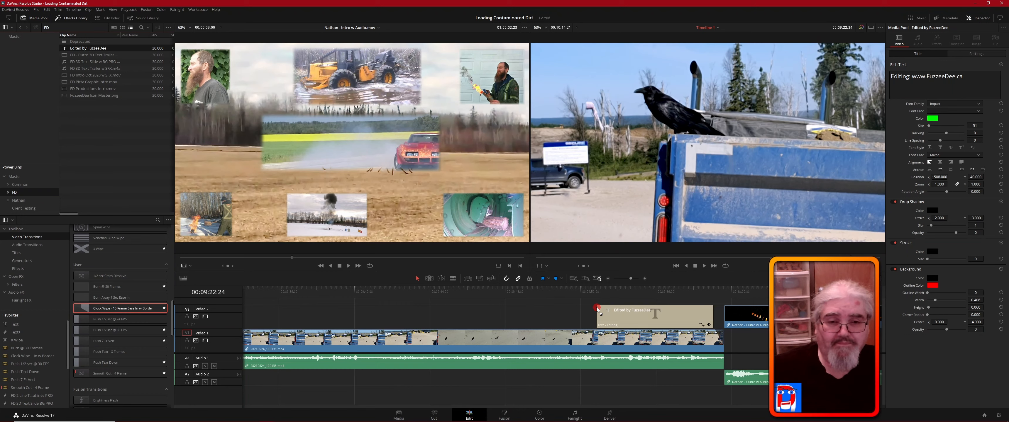
pyautogui.click(596, 308)
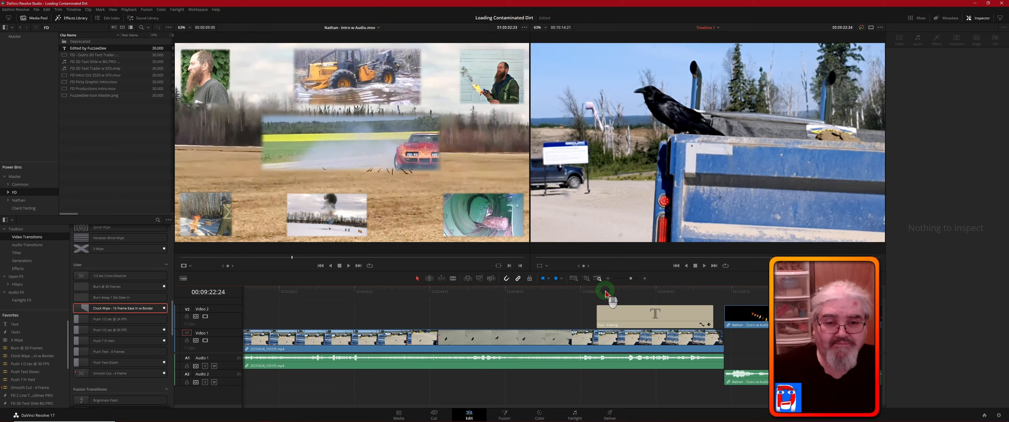
# - Play the editing credit section from 00:09:52:26 and scrub through the title's opening frames to check its entrance animation
pyautogui.click(597, 292)
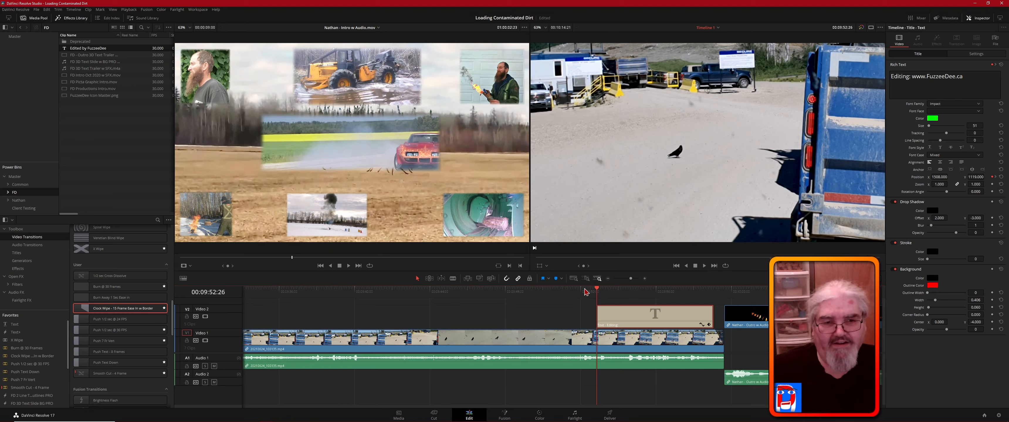
pyautogui.press('space')
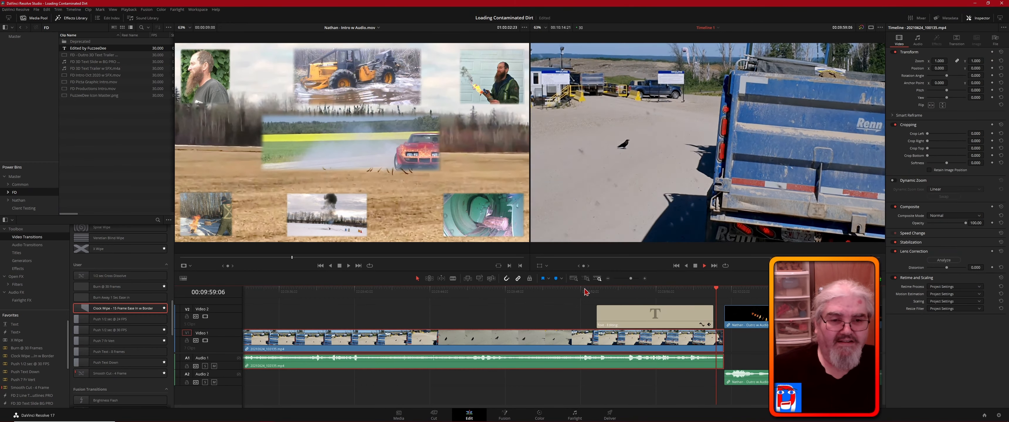
pyautogui.press('space')
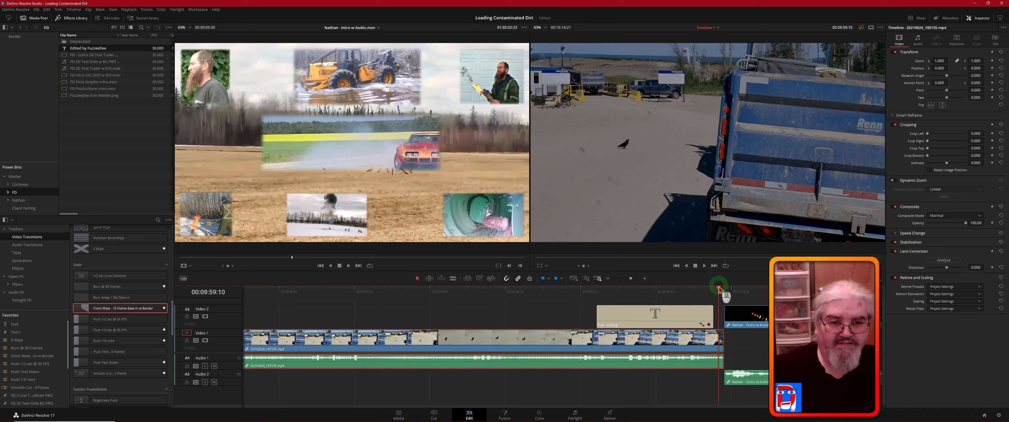
pyautogui.moveTo(718, 298); pyautogui.dragTo(597, 298)
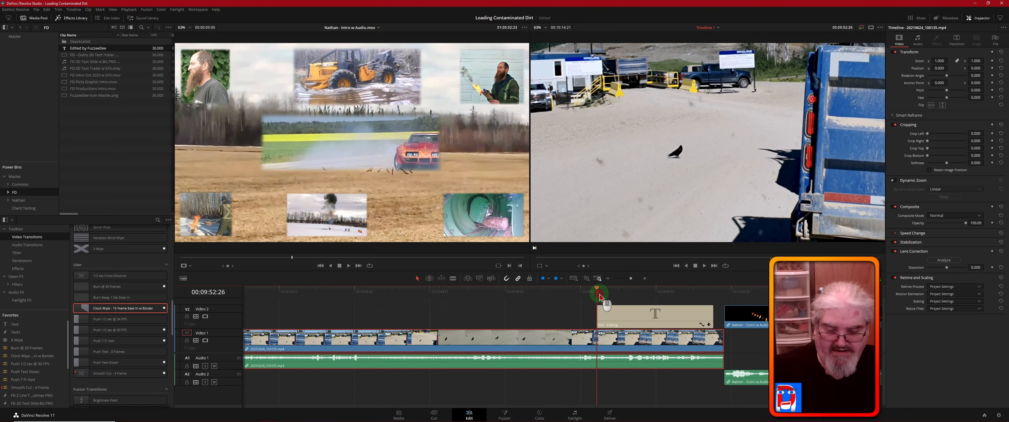
pyautogui.click(599, 289)
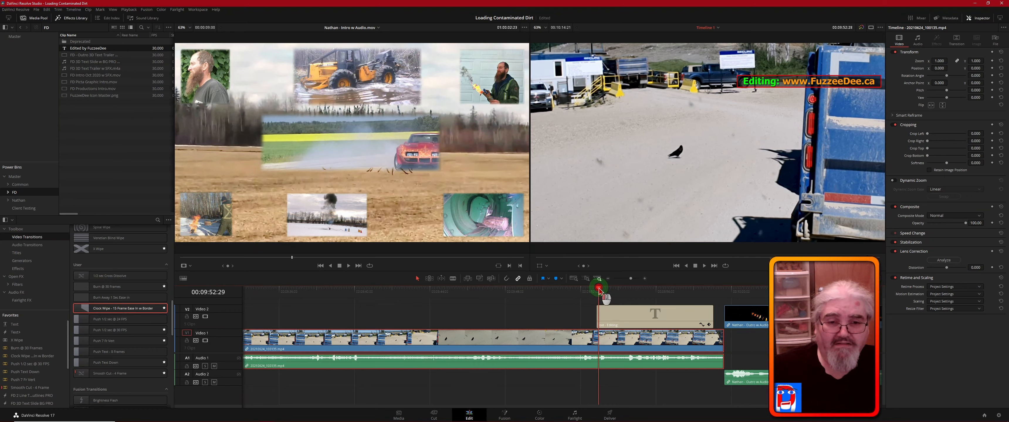
pyautogui.moveTo(599, 289); pyautogui.dragTo(601, 289)
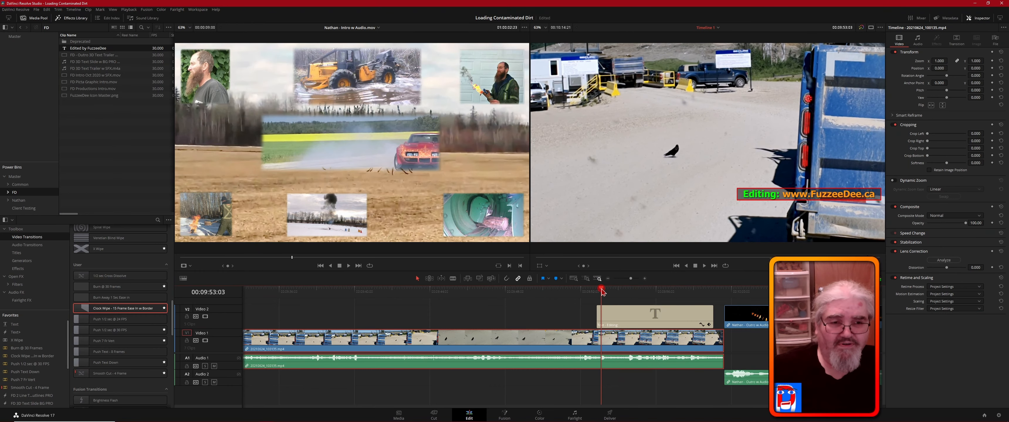
pyautogui.moveTo(601, 290); pyautogui.dragTo(602, 292)
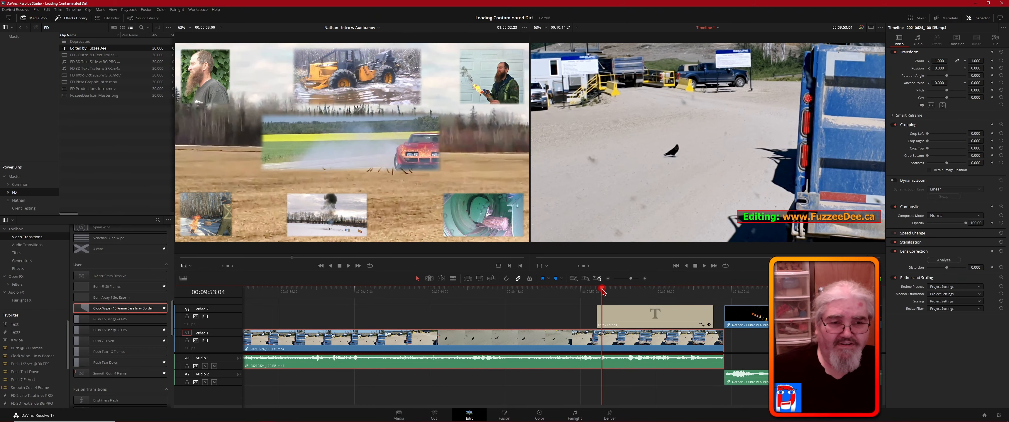
pyautogui.click(602, 291)
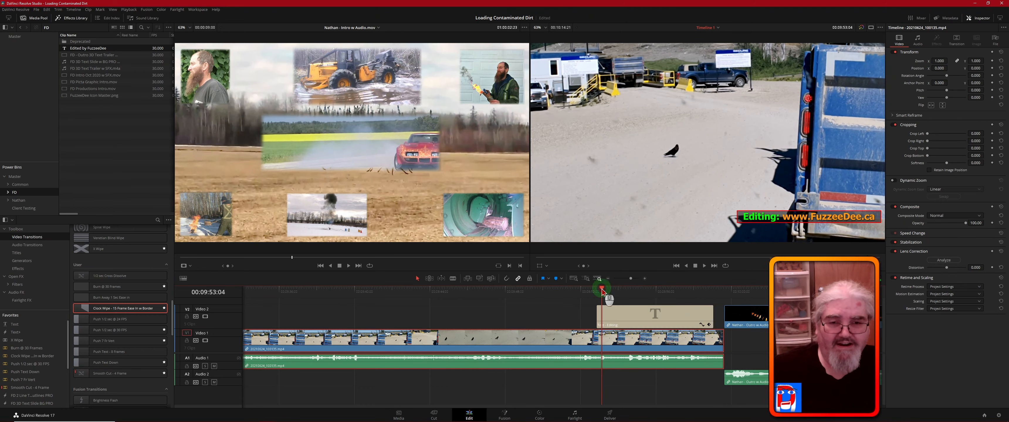
pyautogui.click(581, 307)
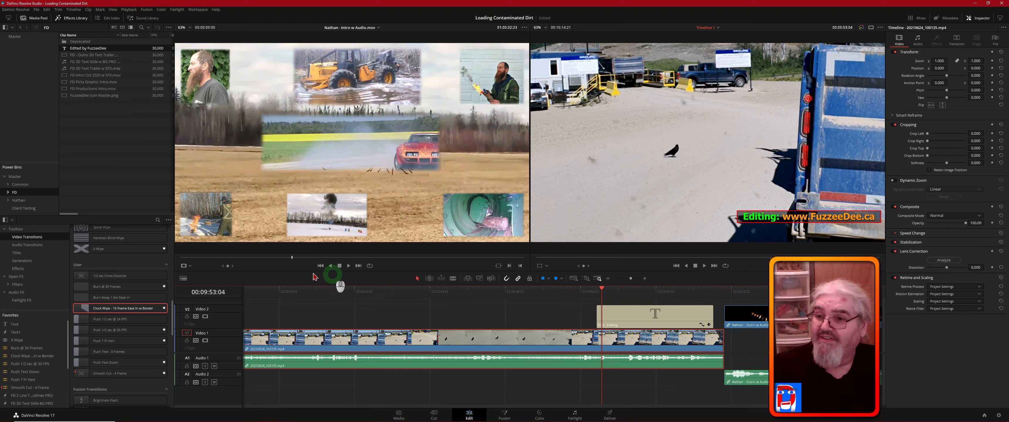
# - Place the Custom DM Drop.wav sound from the Common power bin on a new Audio 3 track at 00:09:53:04, under the editing credit's entrance
pyautogui.click(20, 185)
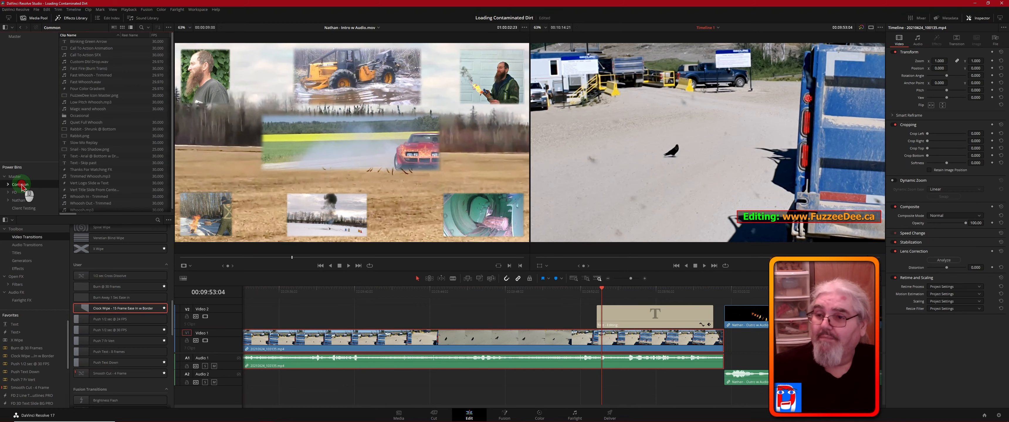
pyautogui.click(72, 63)
pyautogui.moveTo(72, 62); pyautogui.dragTo(601, 394)
pyautogui.click(634, 399)
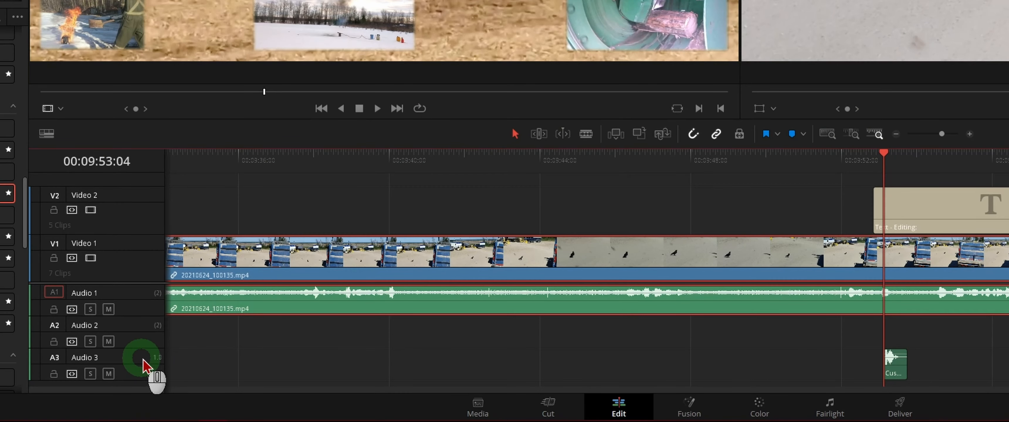
# - Review the track type options for Audio 3, including Mono, Stereo and 5.1, and close them without choosing one
pyautogui.moveTo(154, 358)
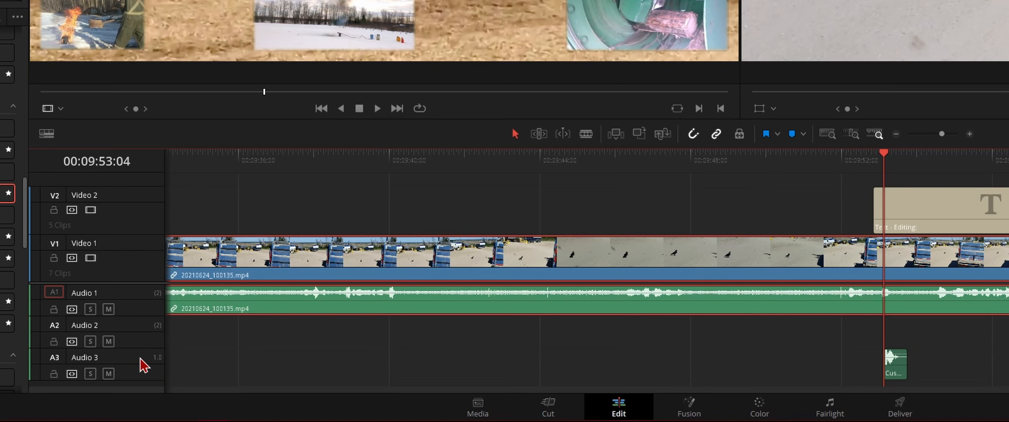
pyautogui.click(157, 332)
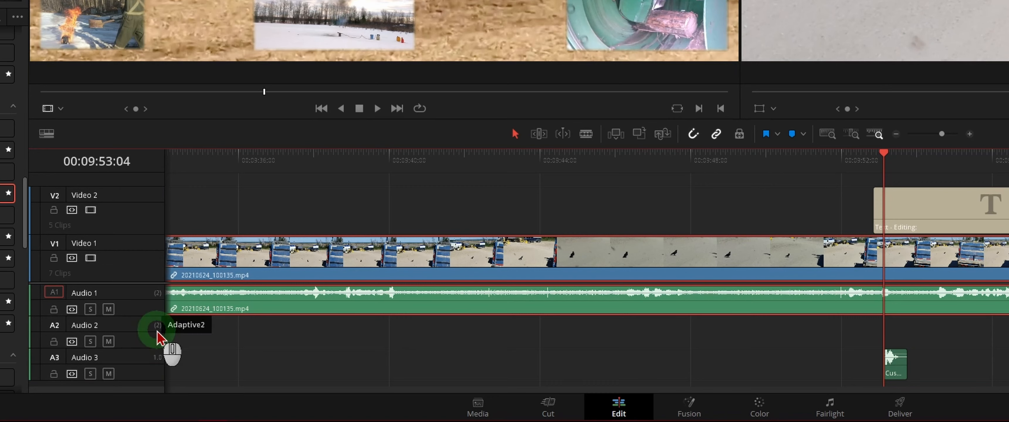
pyautogui.rightClick(133, 359)
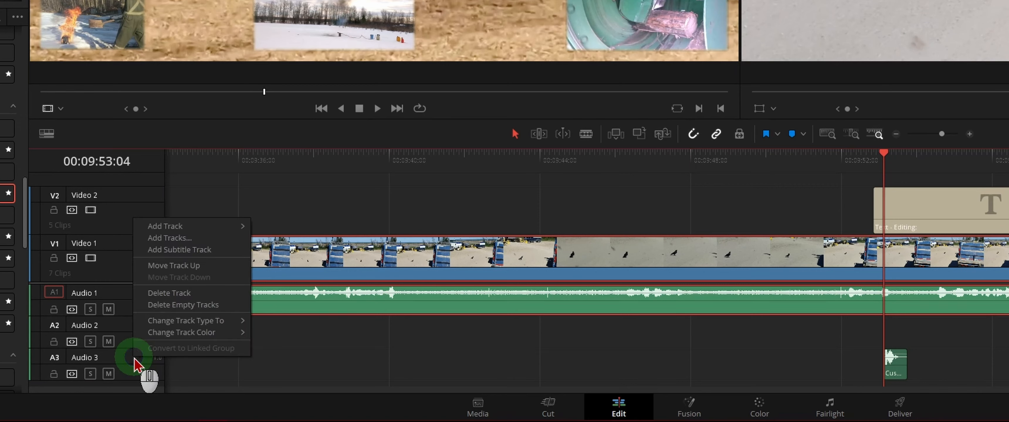
pyautogui.click(194, 321)
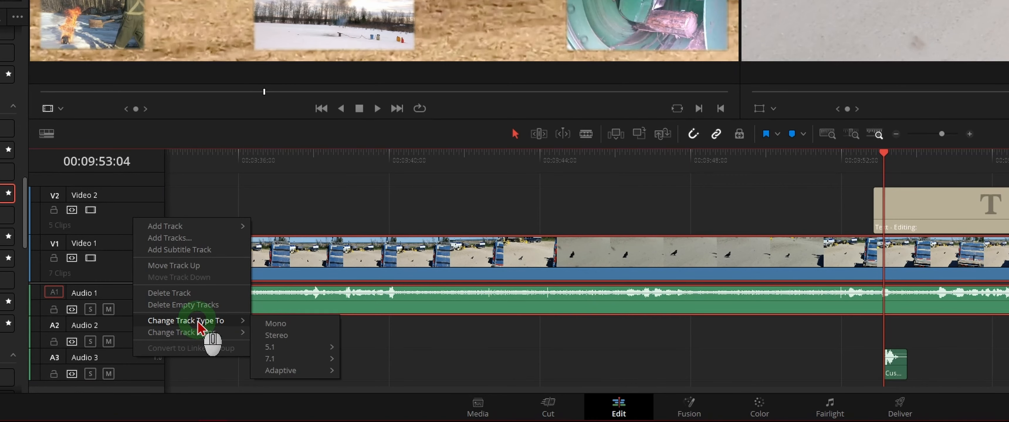
pyautogui.click(292, 323)
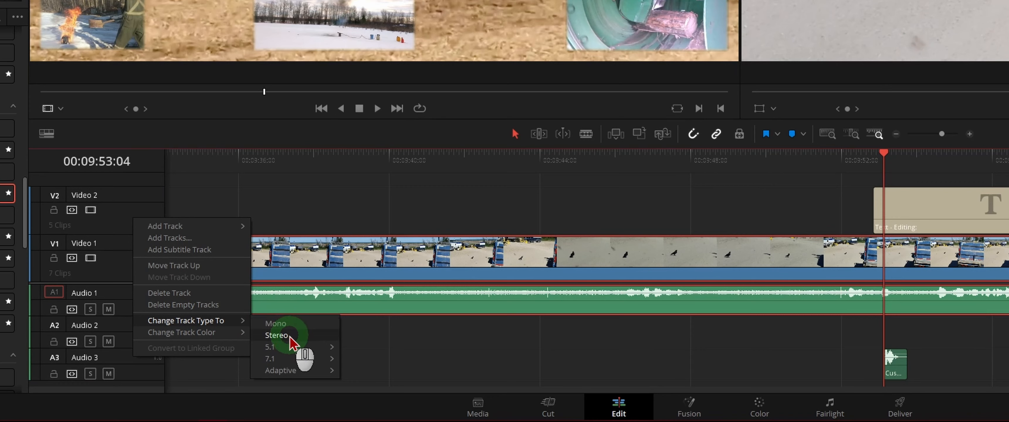
pyautogui.moveTo(288, 346)
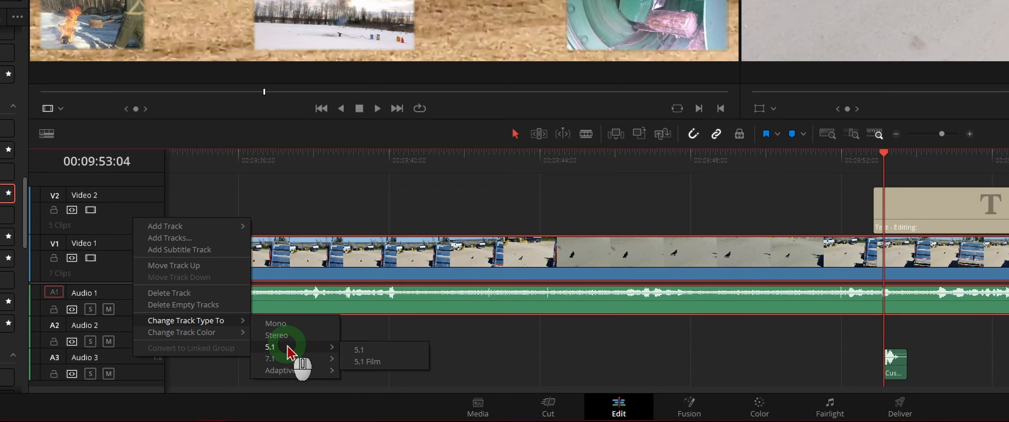
pyautogui.moveTo(289, 361)
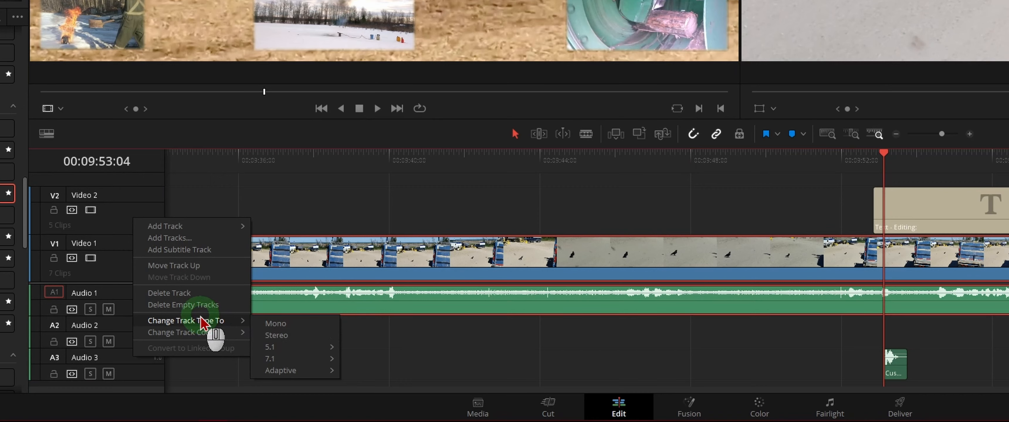
pyautogui.click(133, 377)
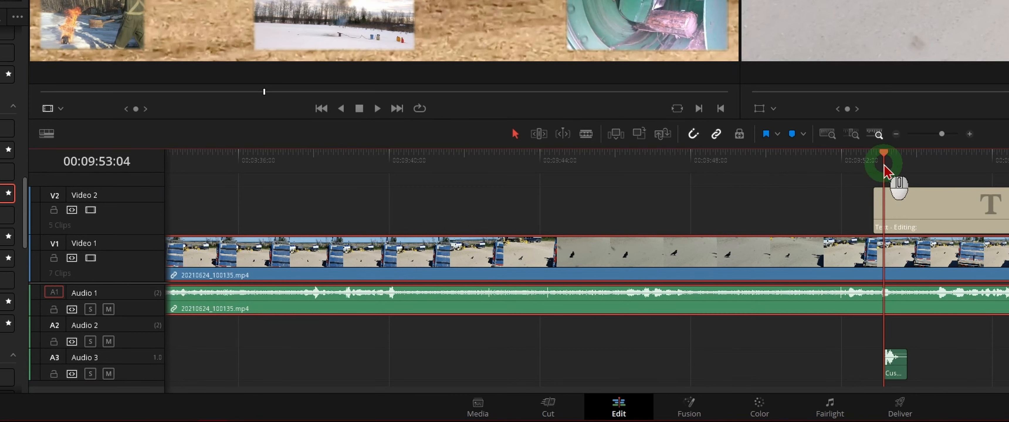
# - Find the start of the editing credit's exit animation at 00:09:58:24 and place the Fast Whoosh - Trimmed sound there on Audio 2
pyautogui.moveTo(883, 159); pyautogui.dragTo(884, 159)
pyautogui.moveTo(884, 158); pyautogui.dragTo(992, 169)
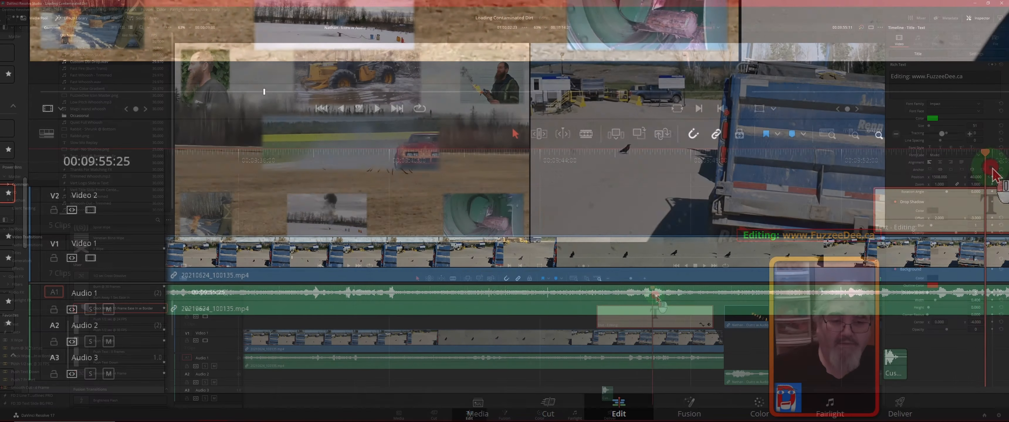
pyautogui.moveTo(657, 300); pyautogui.dragTo(708, 304)
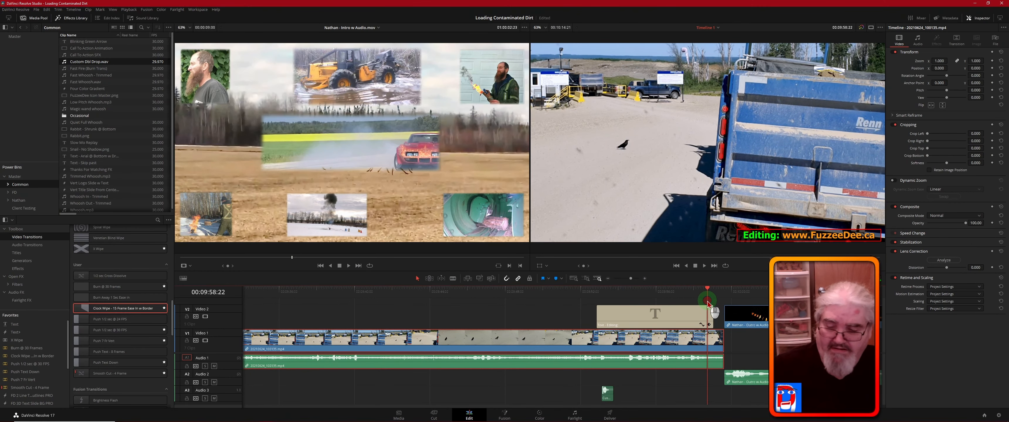
pyautogui.moveTo(708, 303); pyautogui.dragTo(709, 303)
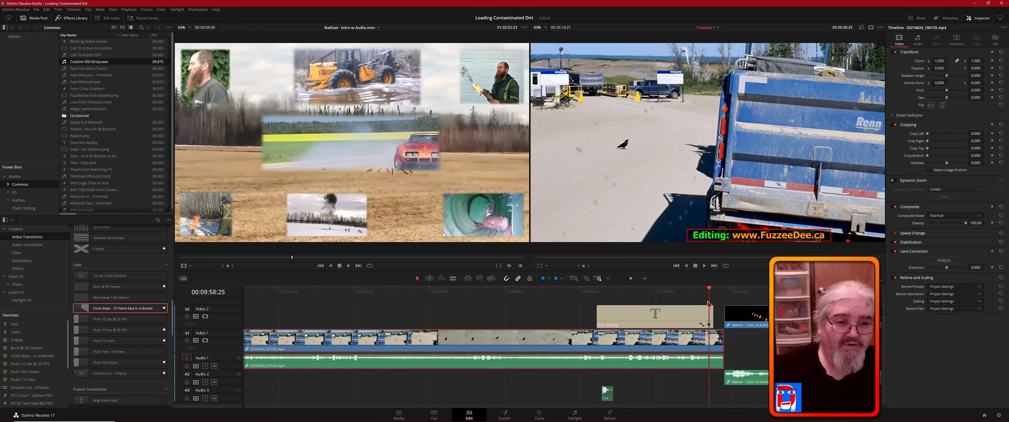
pyautogui.moveTo(709, 304); pyautogui.dragTo(707, 303)
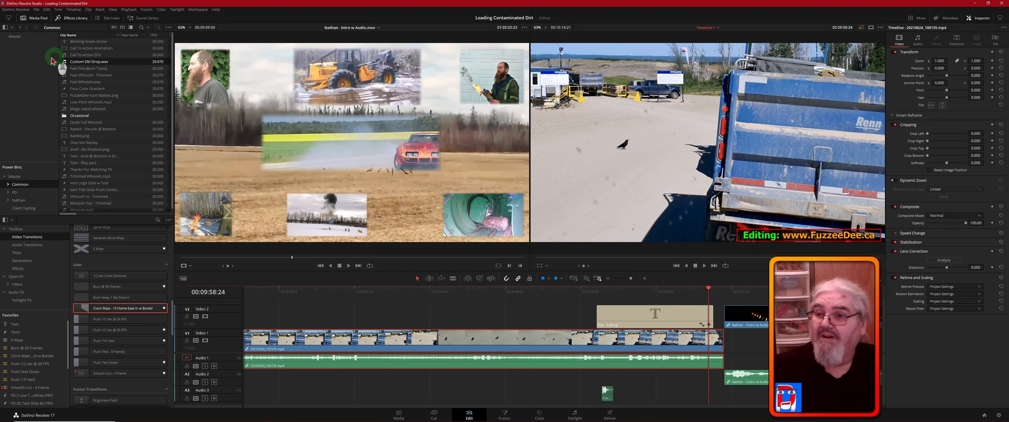
pyautogui.click(63, 60)
pyautogui.keyDown('ctrl'); pyautogui.click(65, 75); pyautogui.keyUp('ctrl')
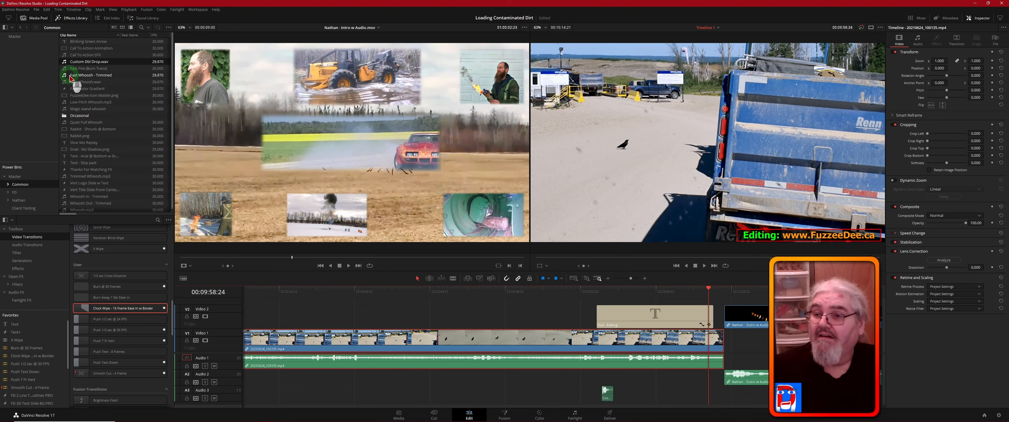
pyautogui.moveTo(66, 76); pyautogui.dragTo(709, 381)
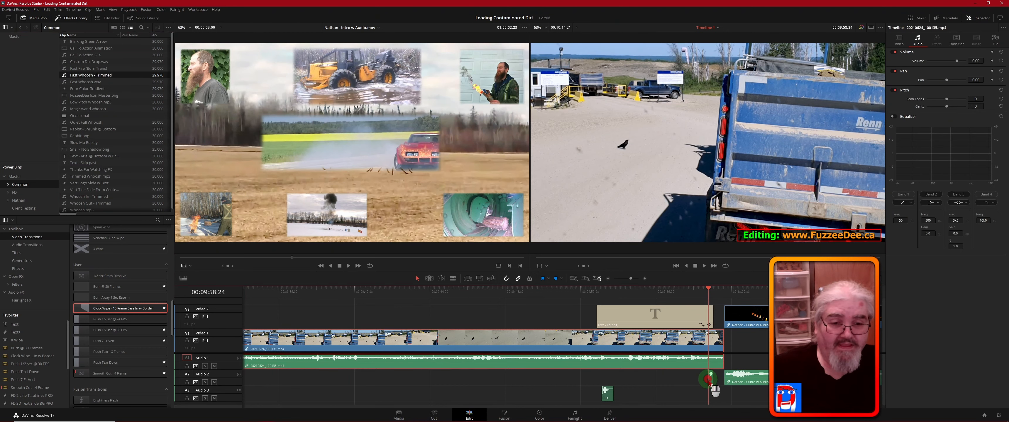
# - Play the timeline from 00:09:52:06 to 00:09:59:10 to check both sound effects against the editing credit's animation
pyautogui.click(584, 293)
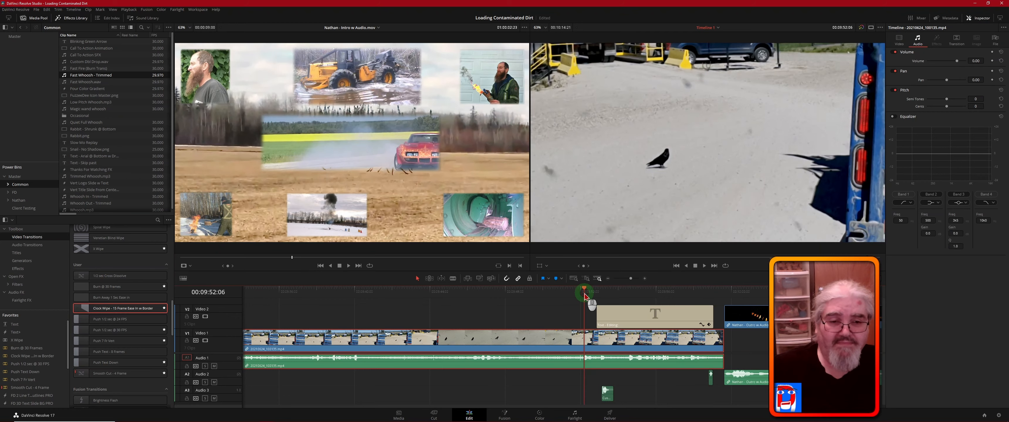
pyautogui.press('space')
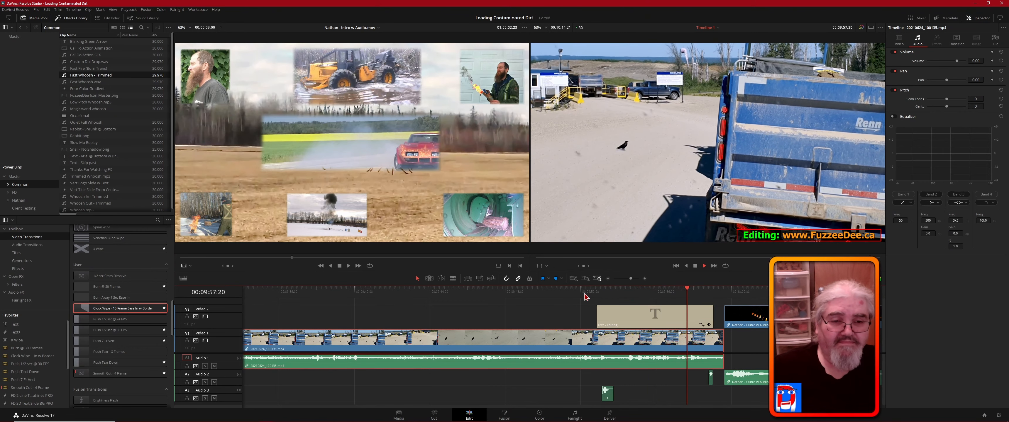
pyautogui.press('space')
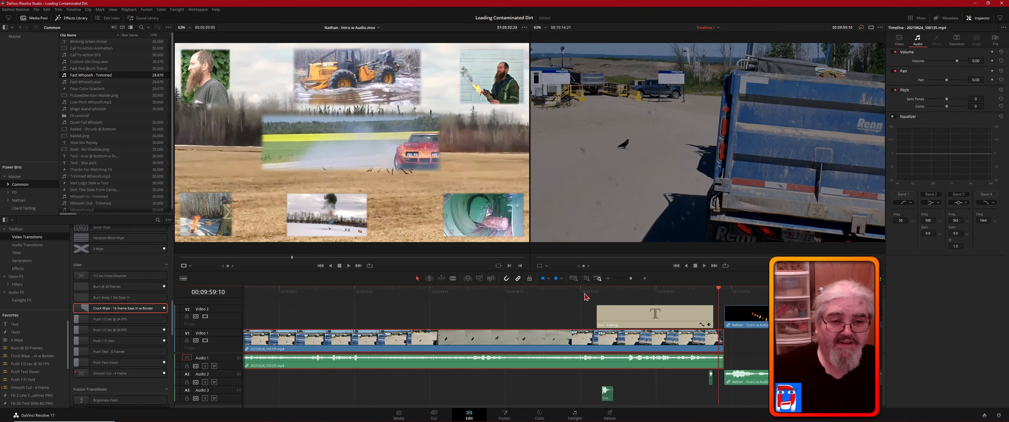
pyautogui.middleClick(595, 291)
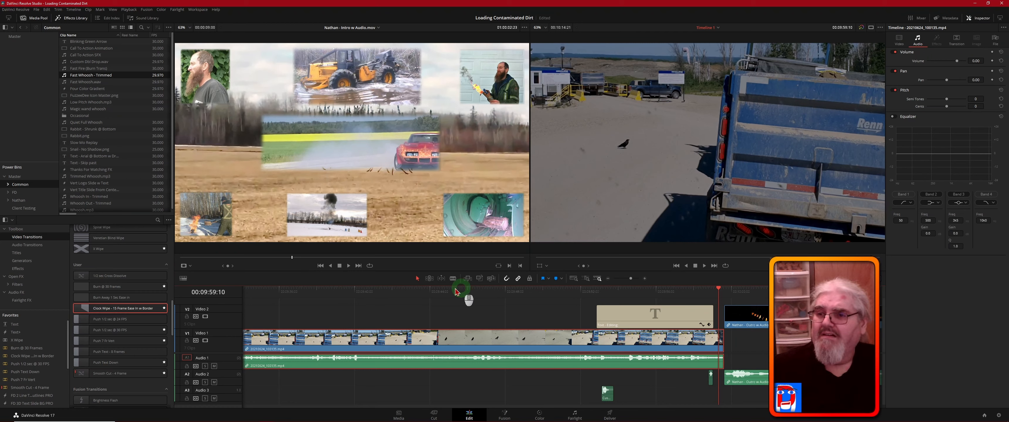
# - Place the Thanks for Watching title from the channel's power bin on Video 2, ending where the editing credit starts
pyautogui.middleClick(211, 235)
pyautogui.click(107, 176)
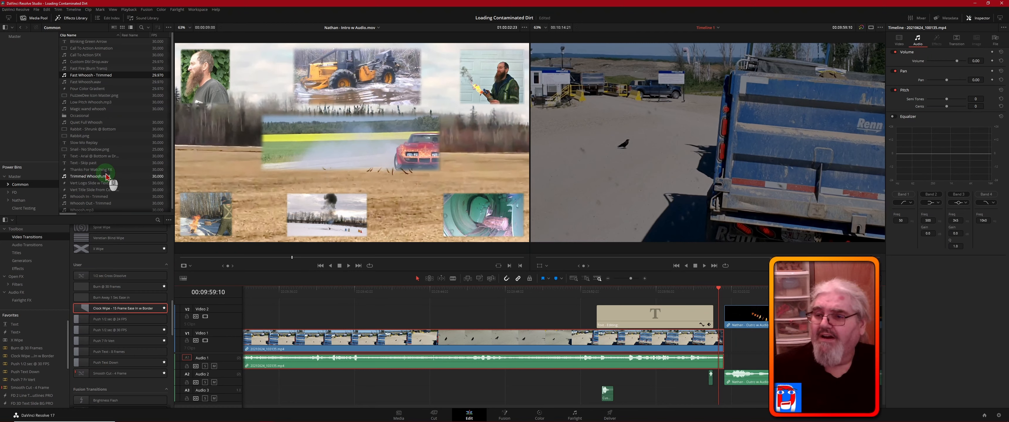
pyautogui.click(18, 200)
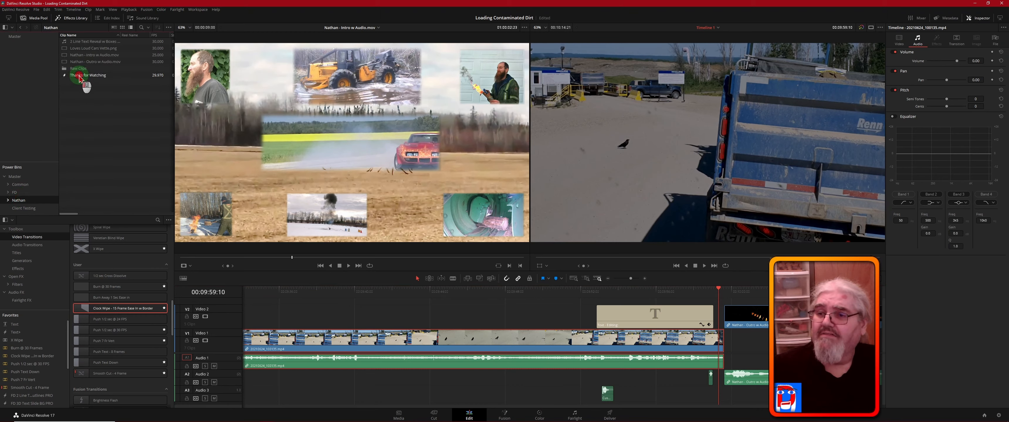
pyautogui.moveTo(88, 75); pyautogui.dragTo(443, 308)
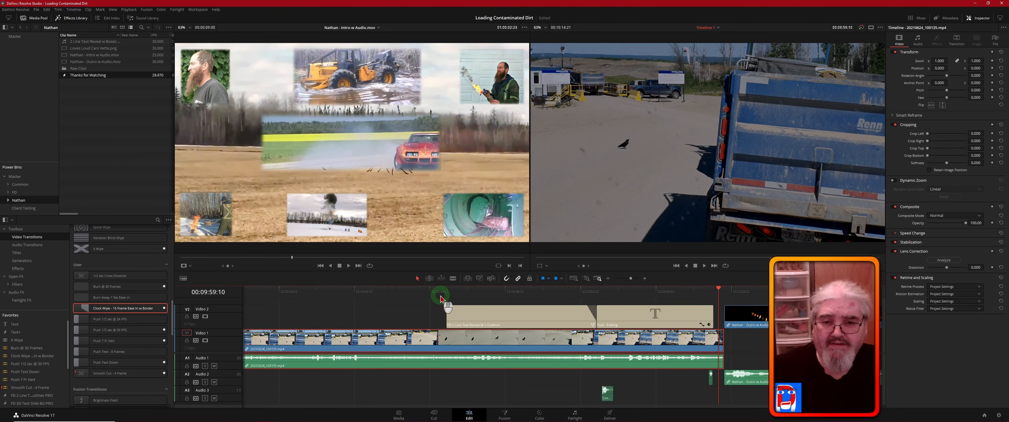
# - Inspect the Thanks for Watching title at 00:09:45:11 and the editing credit title at 00:09:55:25, with their text settings
pyautogui.click(455, 293)
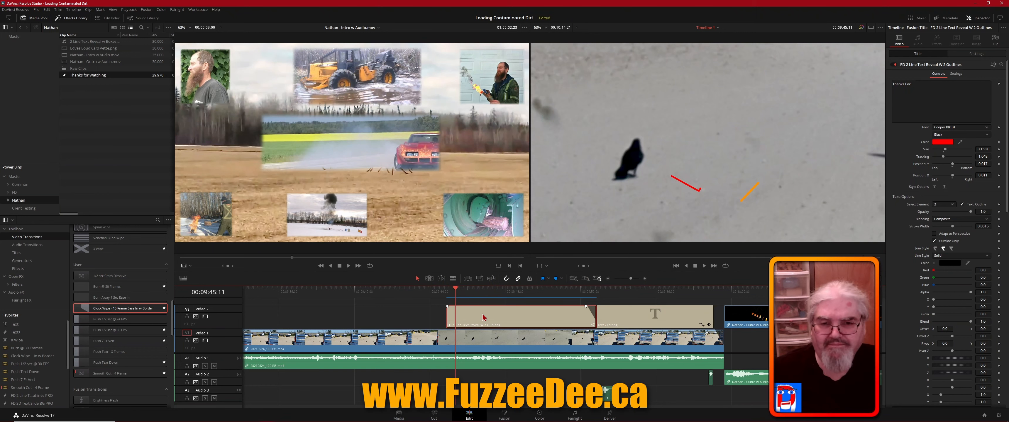
pyautogui.click(455, 289)
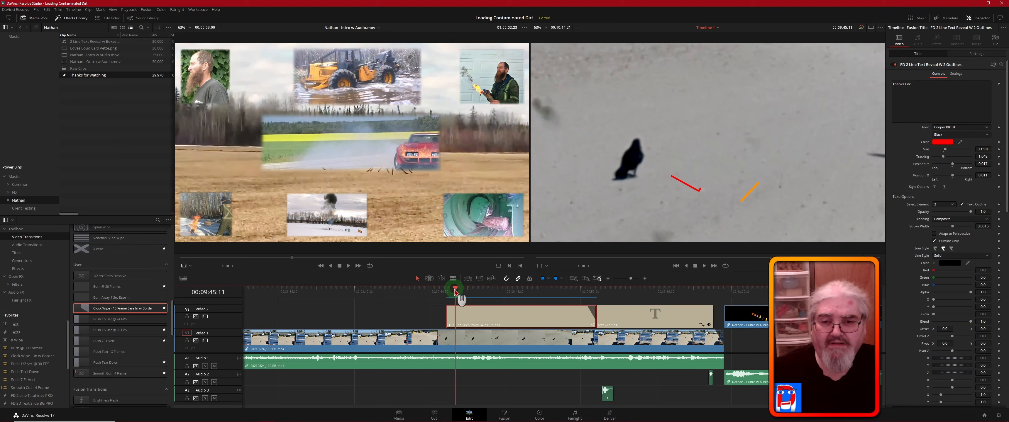
pyautogui.click(638, 307)
pyautogui.moveTo(456, 289); pyautogui.dragTo(652, 307)
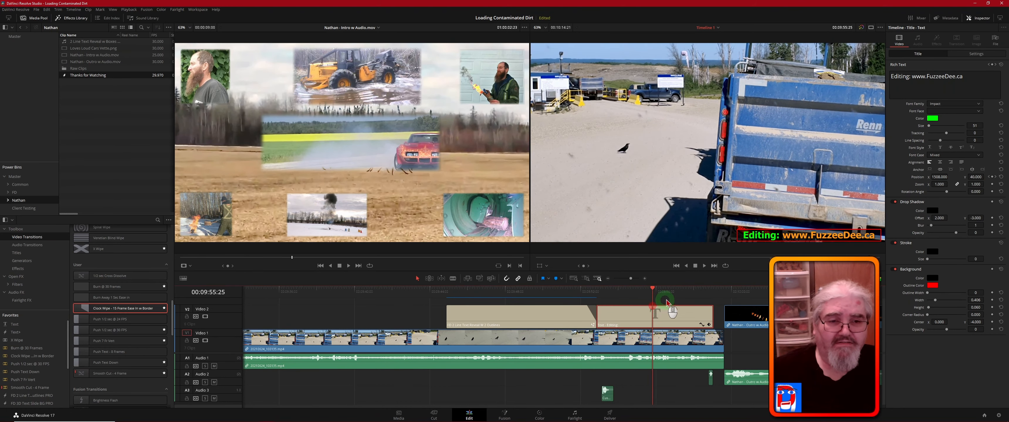
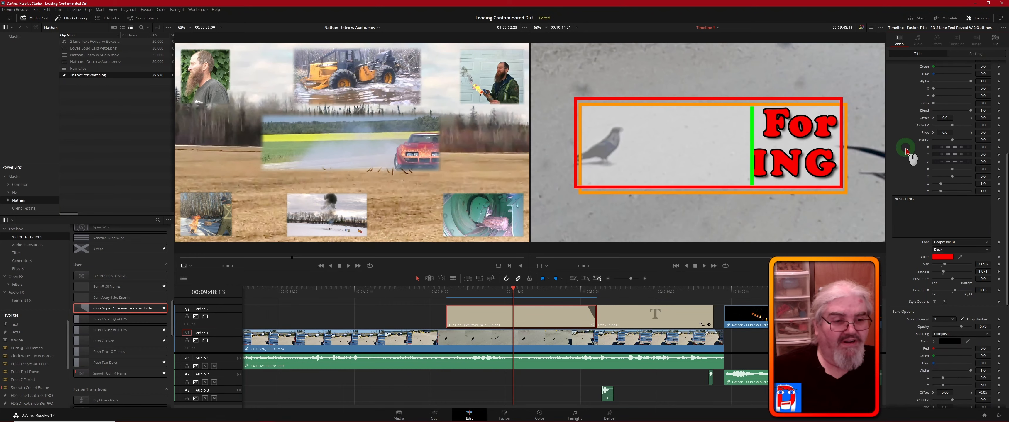
# - Examine the Thanks for Watching title's settings for both text lines, drop shadow, background box, outlines and vertical line
pyautogui.scroll(-4, 905, 150)
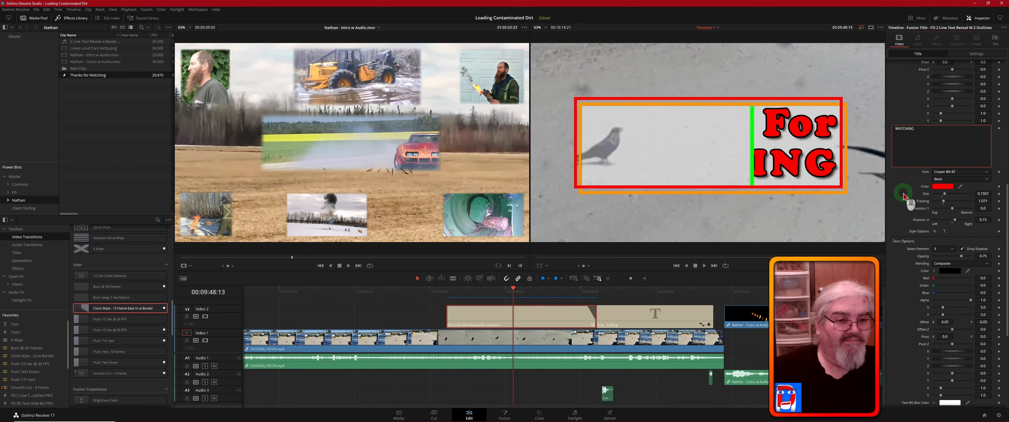
pyautogui.scroll(-5, 904, 197)
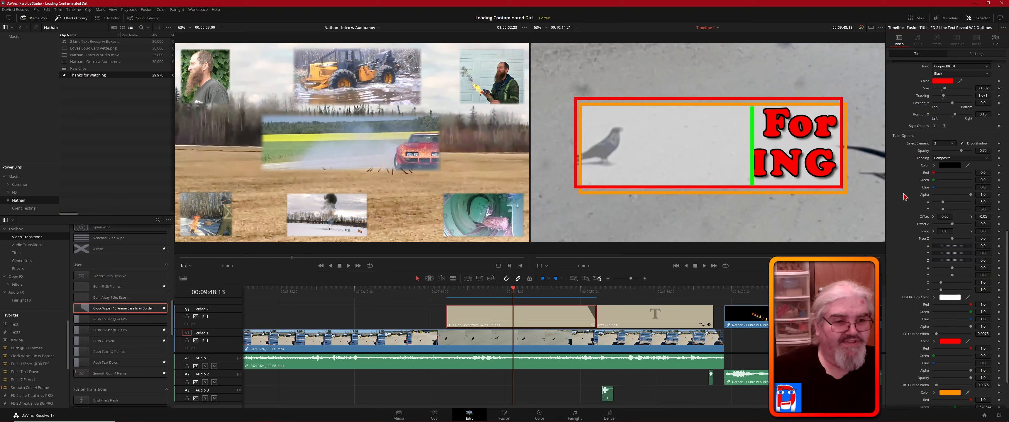
pyautogui.scroll(-3, 905, 197)
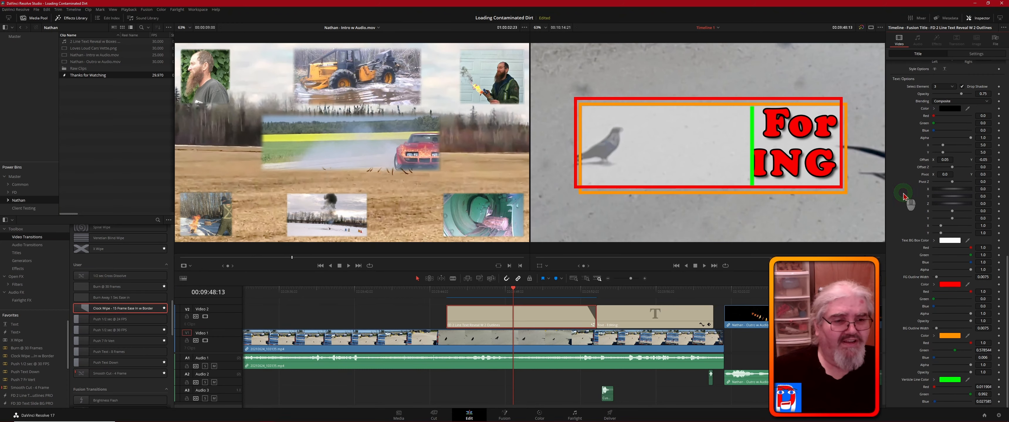
pyautogui.scroll(-1, 903, 194)
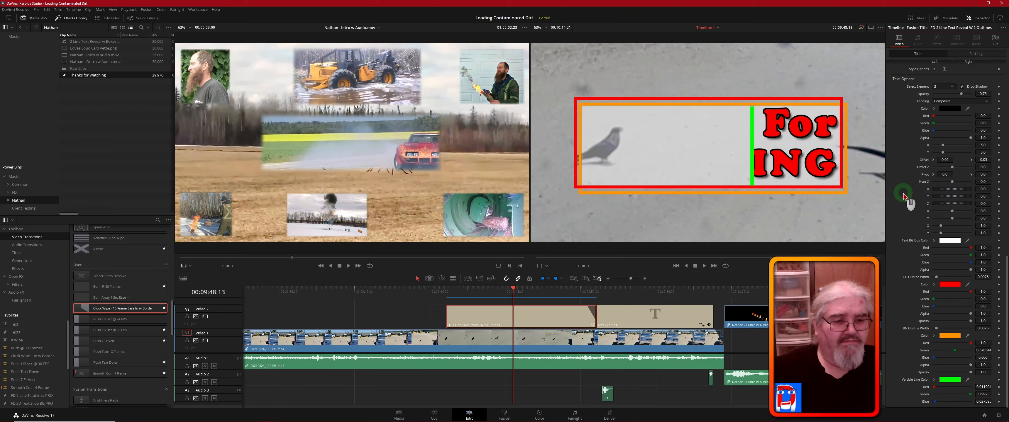
pyautogui.scroll(-1, 907, 256)
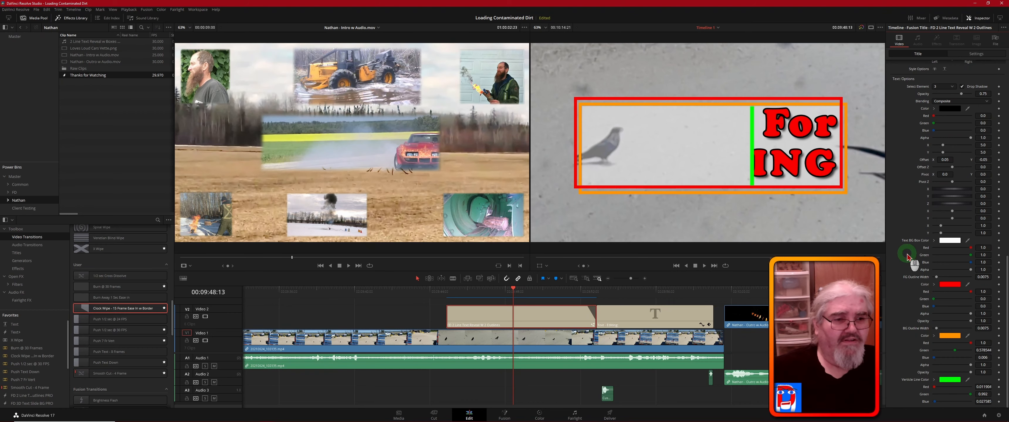
pyautogui.scroll(1, 907, 256)
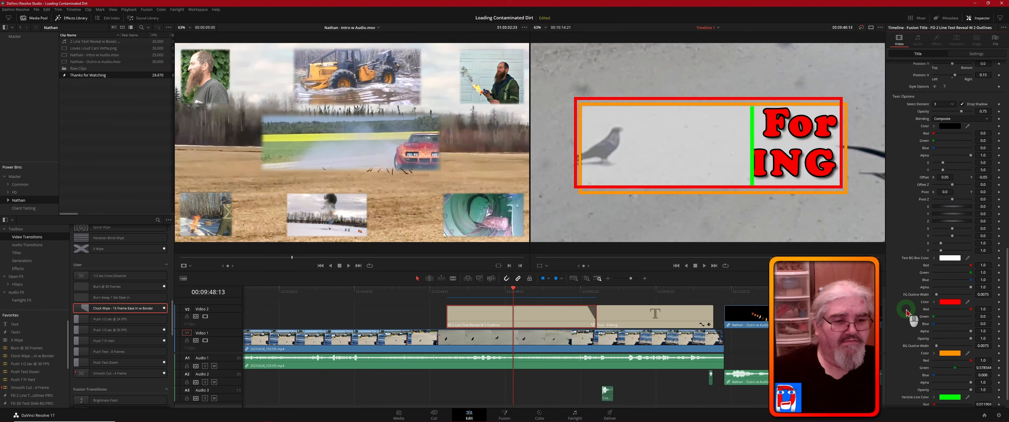
pyautogui.scroll(15, 906, 302)
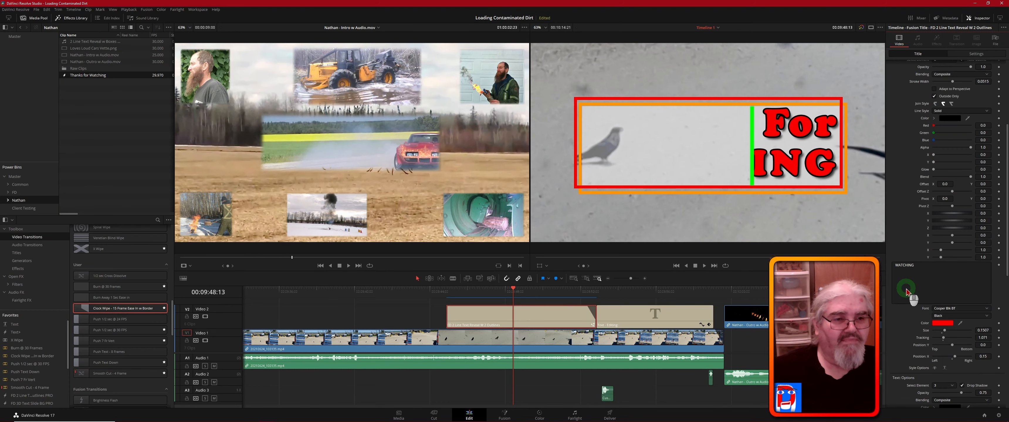
pyautogui.scroll(10, 907, 290)
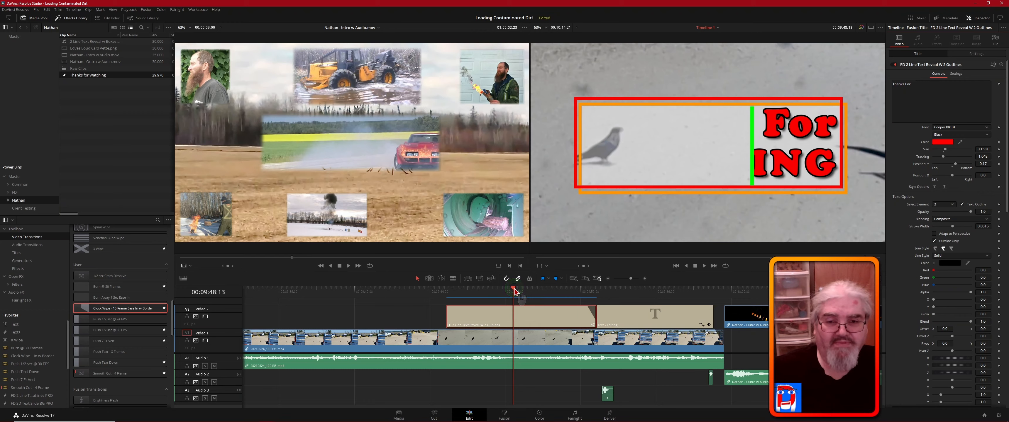
pyautogui.click(534, 318)
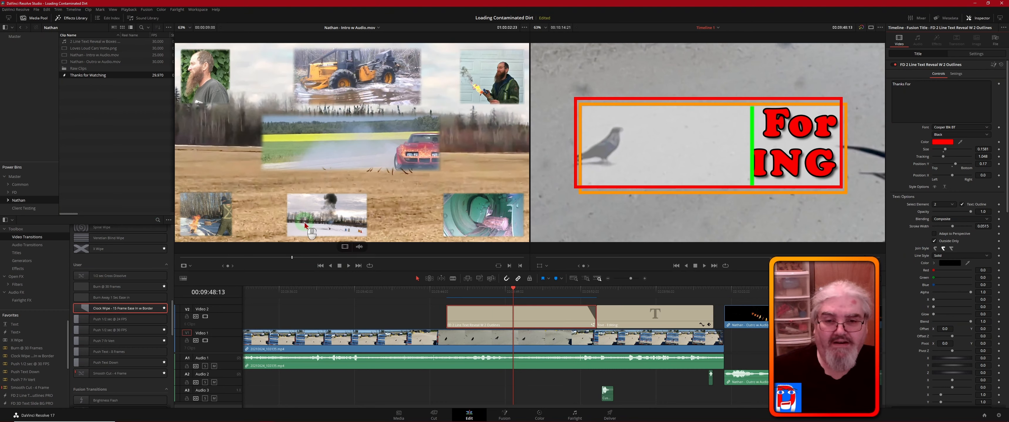
pyautogui.click(488, 312)
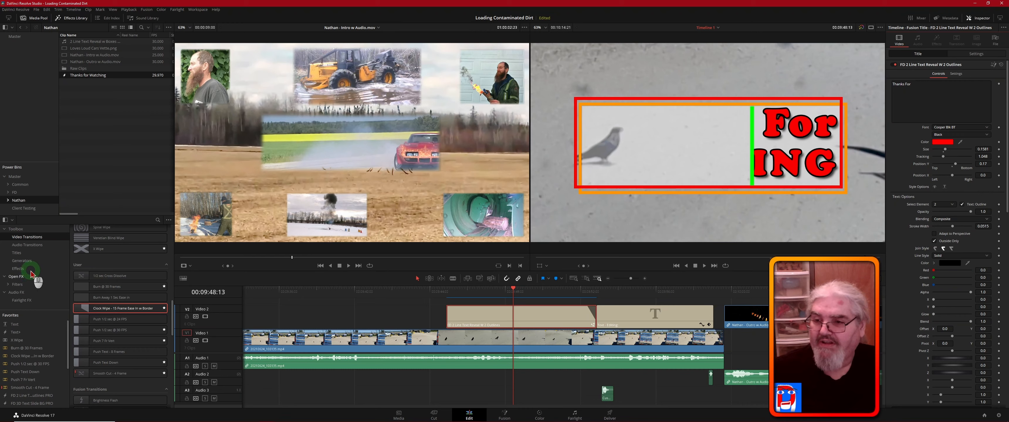
# - Preview the FD Racing Title, FD Racing Scoreboard and both FD 2 Line Text Reveal W 2 Outlines versions among the title effects
pyautogui.click(17, 253)
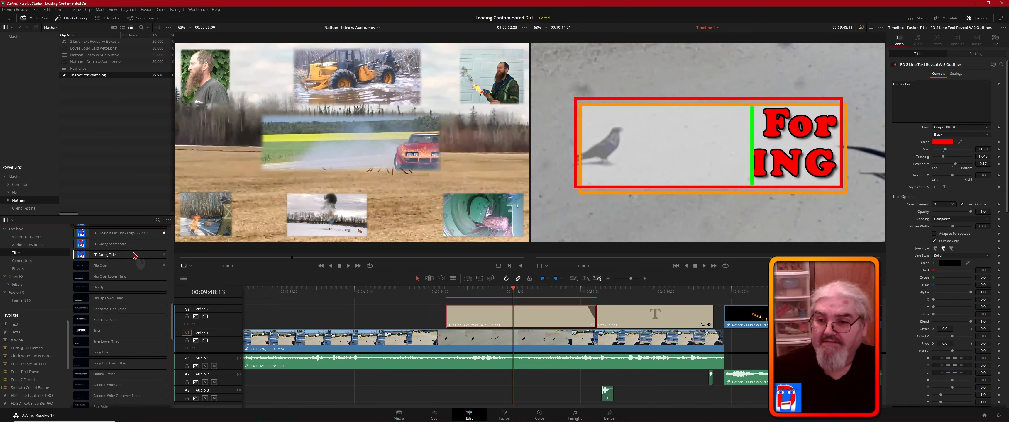
pyautogui.click(141, 254)
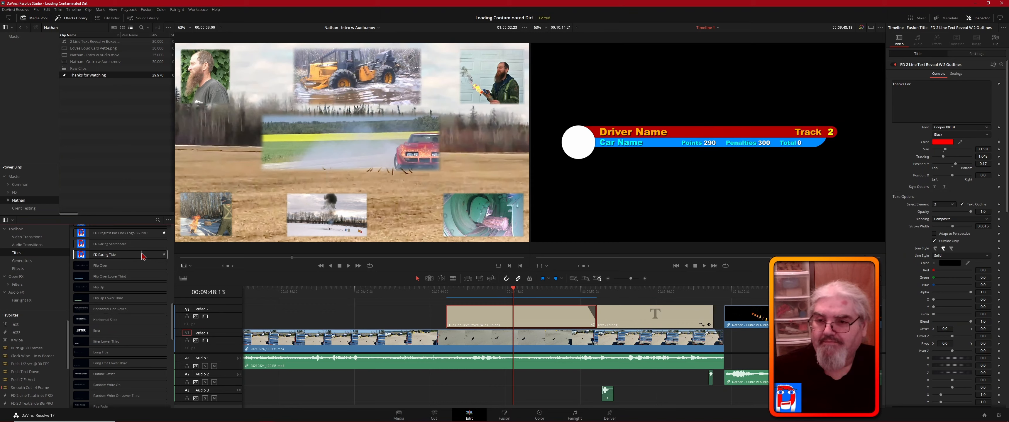
pyautogui.click(139, 246)
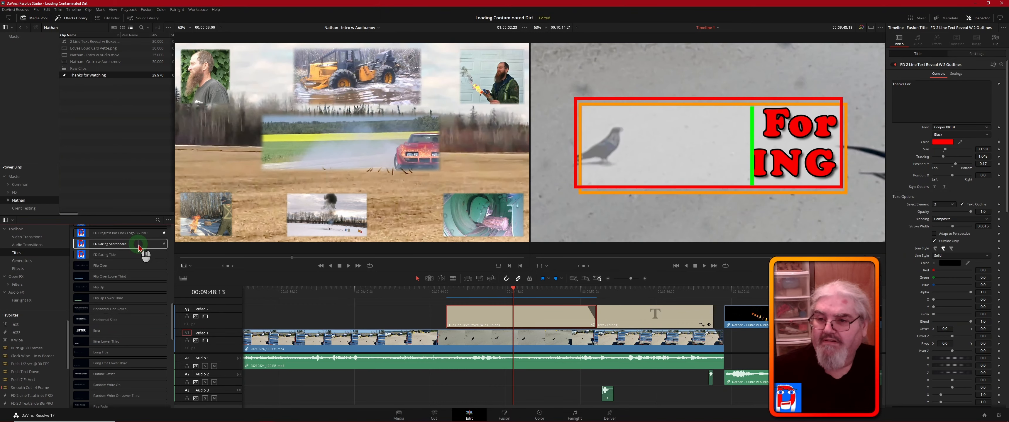
pyautogui.scroll(3, 139, 247)
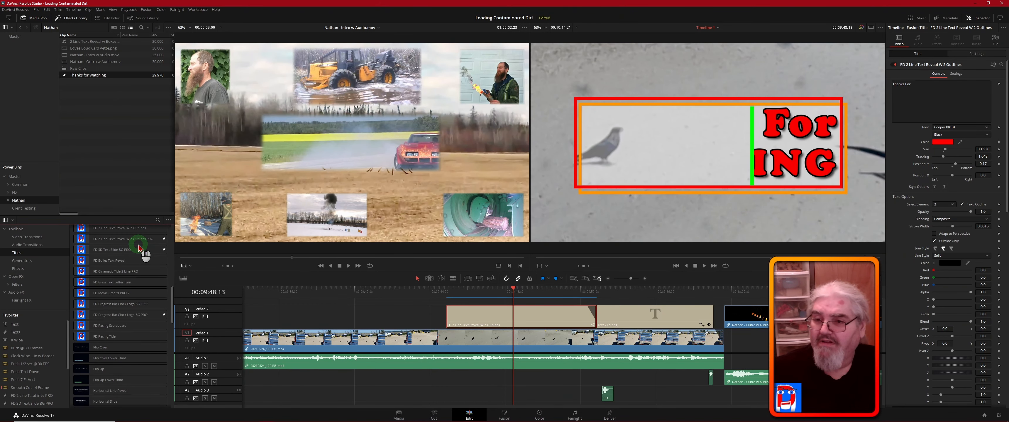
pyautogui.scroll(1, 139, 246)
pyautogui.click(114, 266)
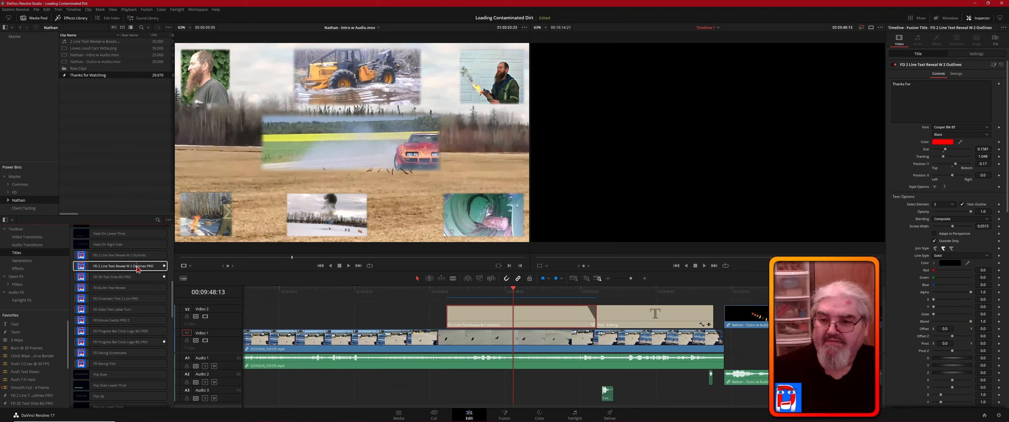
pyautogui.click(140, 256)
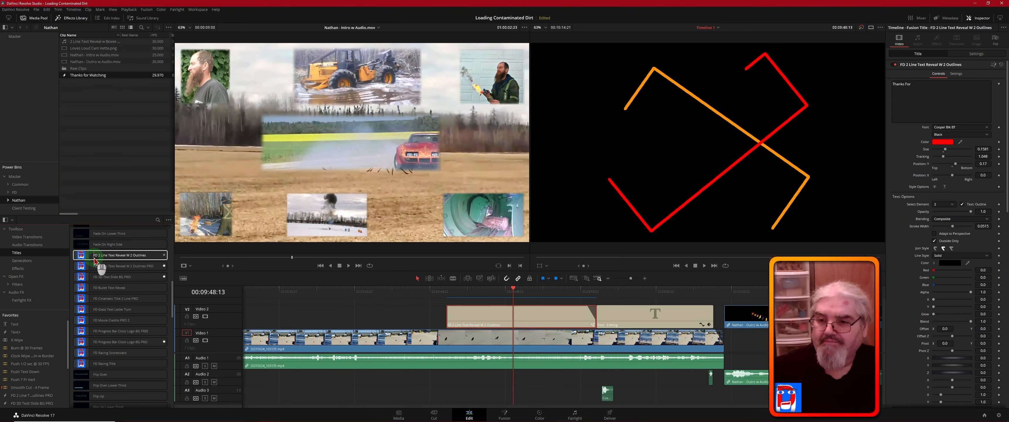
pyautogui.moveTo(115, 261); pyautogui.dragTo(478, 329)
# - Place the 2 Line Text Reveal w Boxes sound on Audio 2 at the Thanks for Watching title's start and play it from 00:09:44:11
pyautogui.click(513, 289)
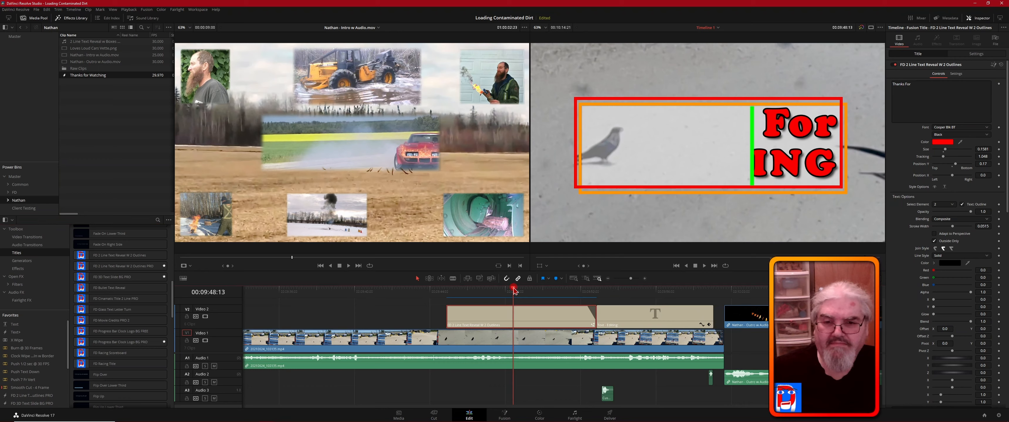
pyautogui.moveTo(514, 290); pyautogui.dragTo(438, 293)
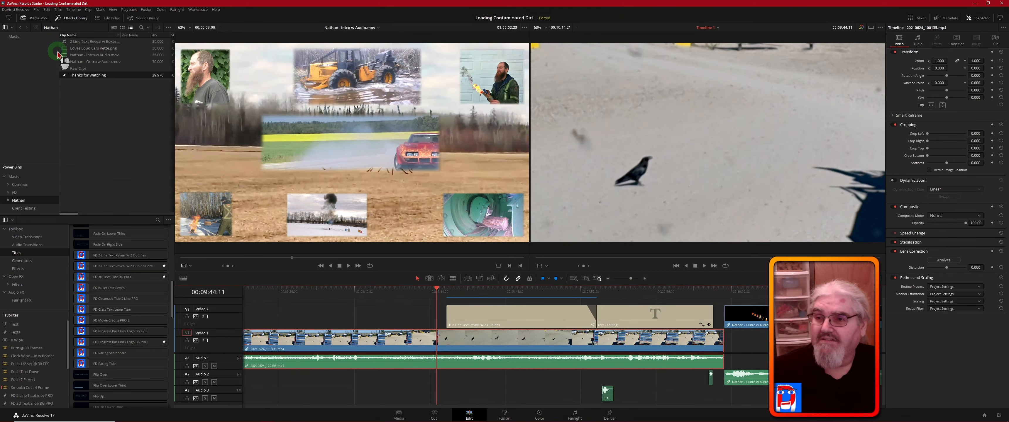
pyautogui.moveTo(64, 50); pyautogui.dragTo(20, 186)
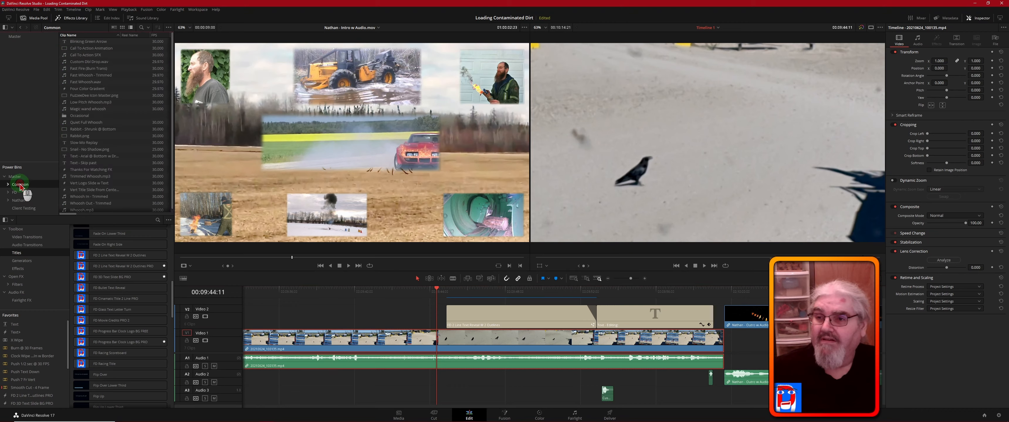
pyautogui.click(90, 55)
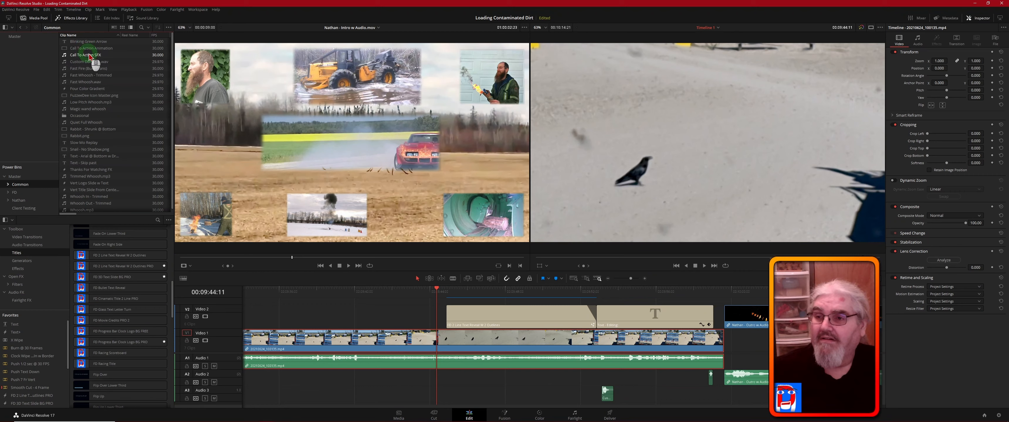
pyautogui.moveTo(111, 60); pyautogui.dragTo(20, 196)
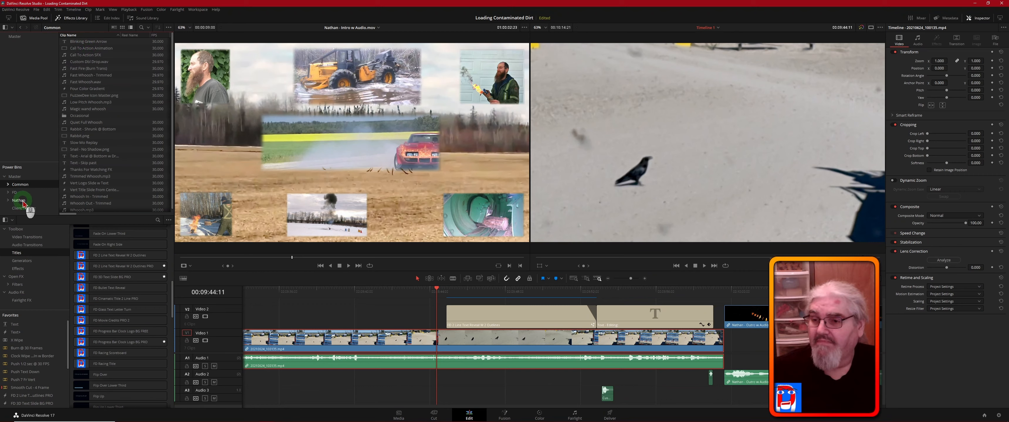
pyautogui.click(20, 201)
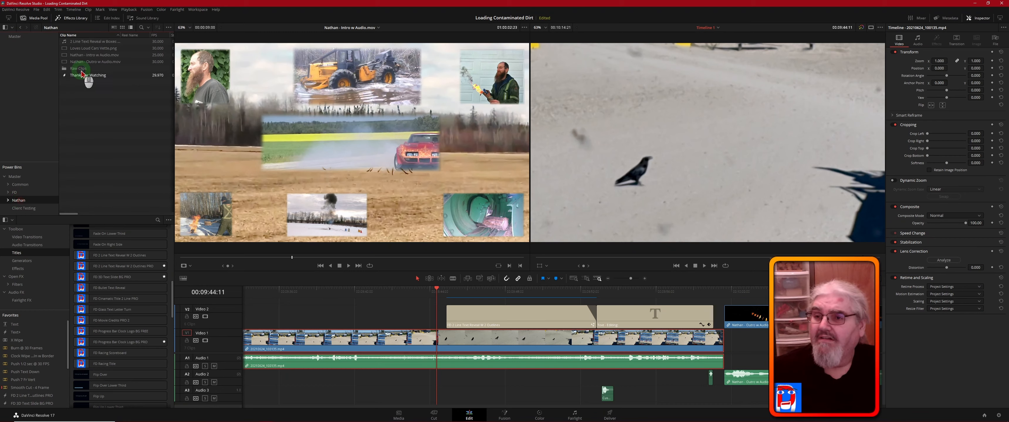
pyautogui.moveTo(93, 41); pyautogui.dragTo(527, 385)
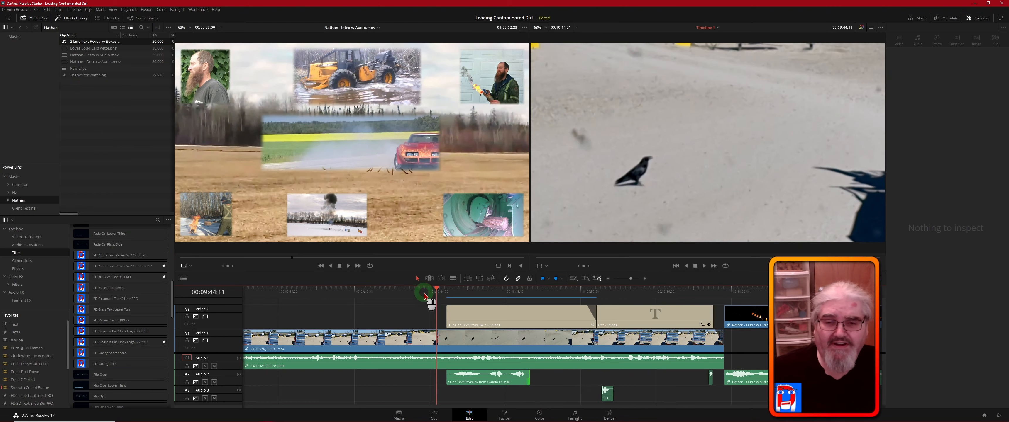
pyautogui.press('space')
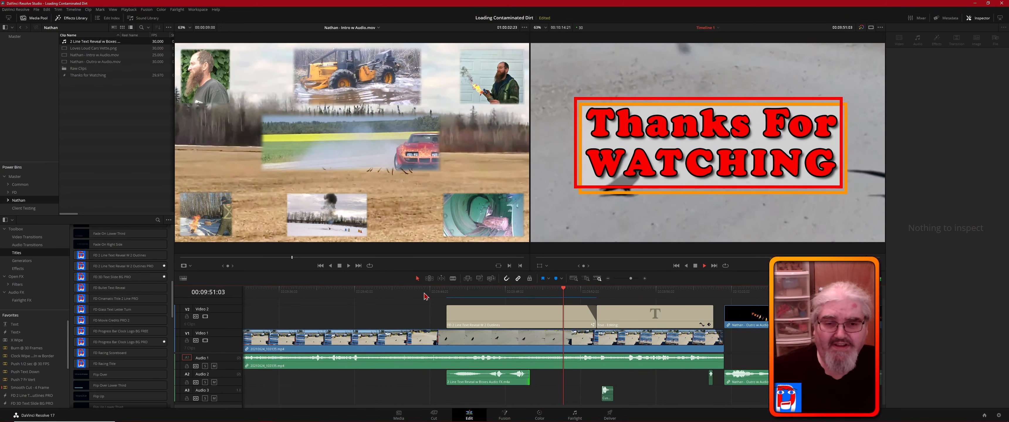
pyautogui.press('space')
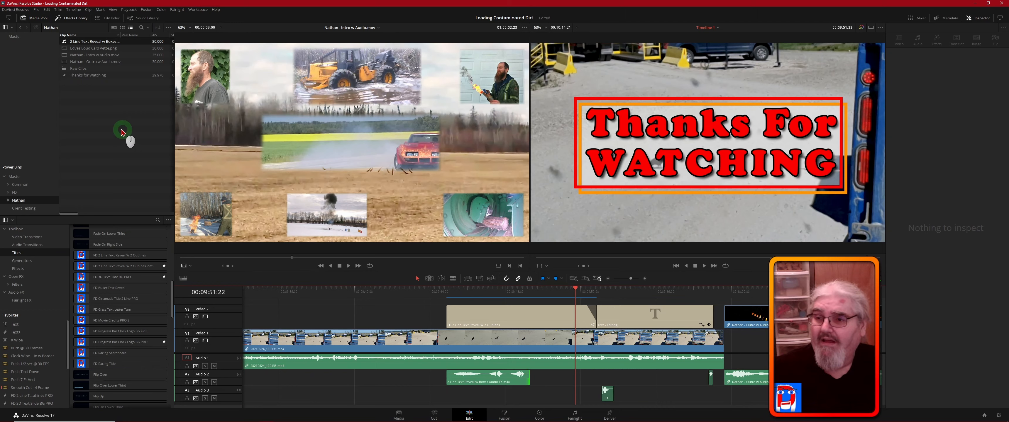
# - Place the Common bin's Call To Action Animation on Video 2, ending where the Thanks for Watching title starts, and select its audio on Audio 2
pyautogui.click(20, 184)
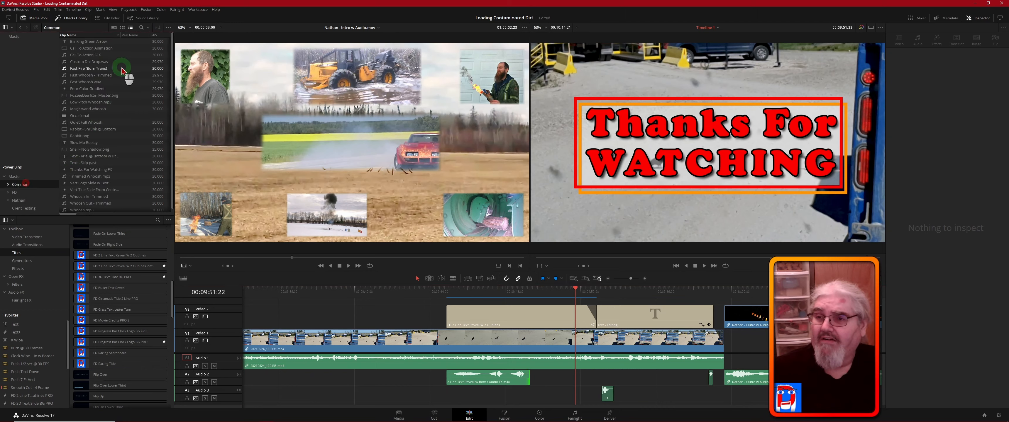
pyautogui.moveTo(78, 48); pyautogui.dragTo(366, 322)
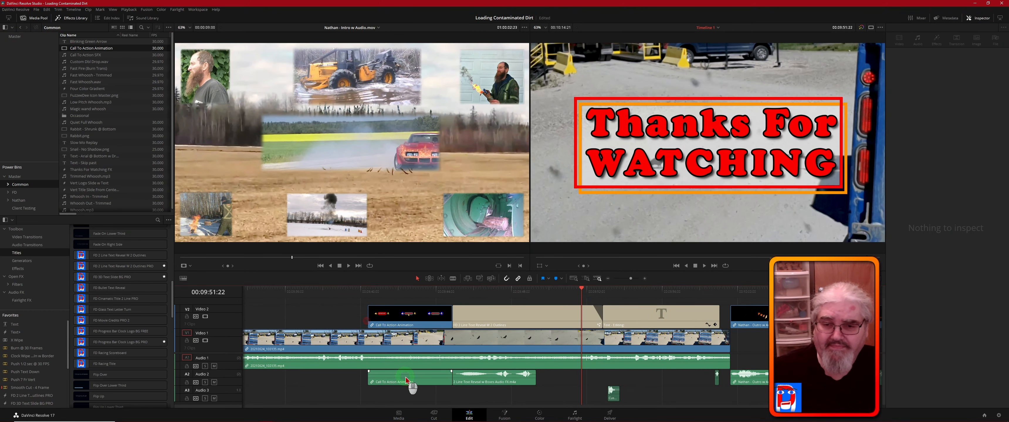
pyautogui.click(417, 382)
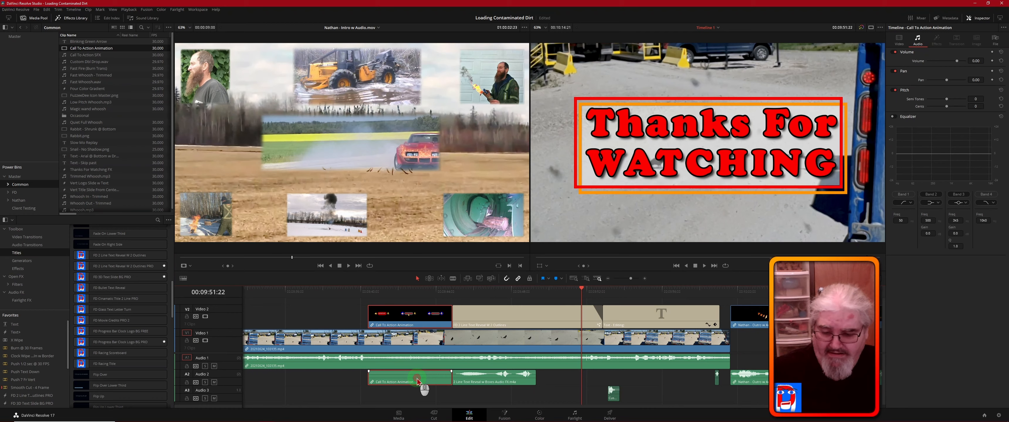
pyautogui.press('alt')
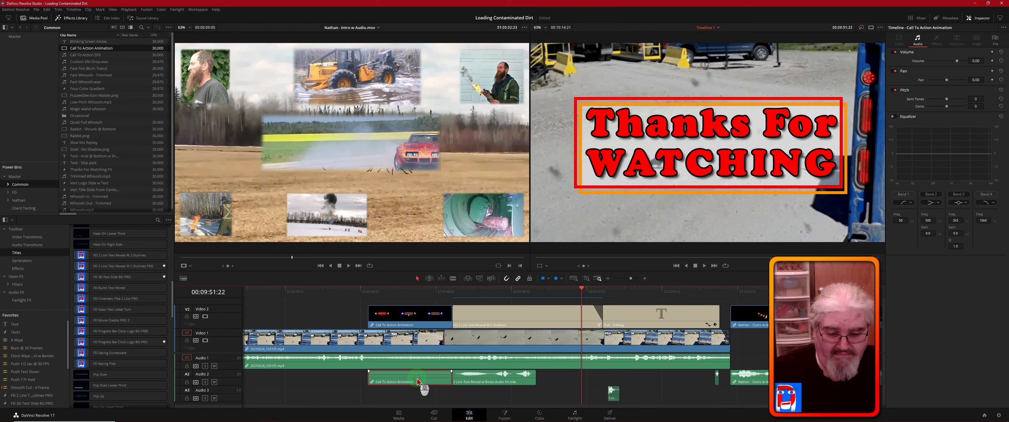
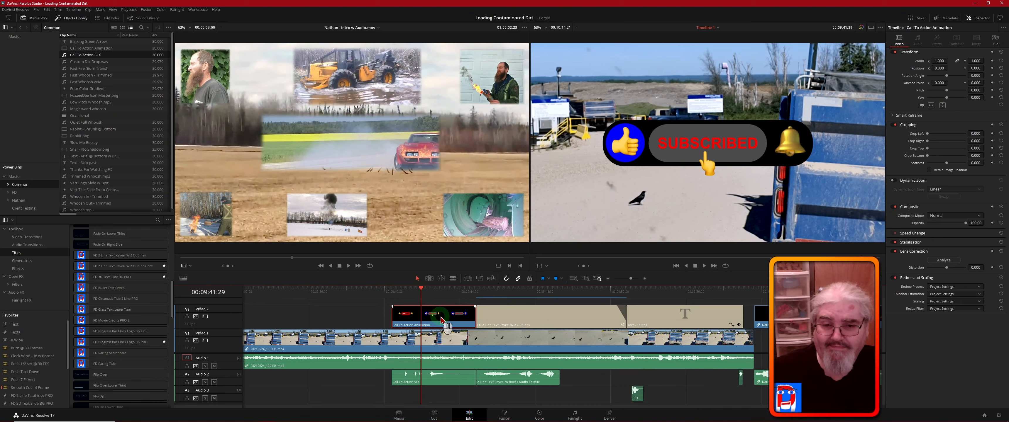
# - Link the editing credit title with its Custom Old Drop sound on Audio 3 and the short sound at its end on Audio 2
pyautogui.click(647, 315)
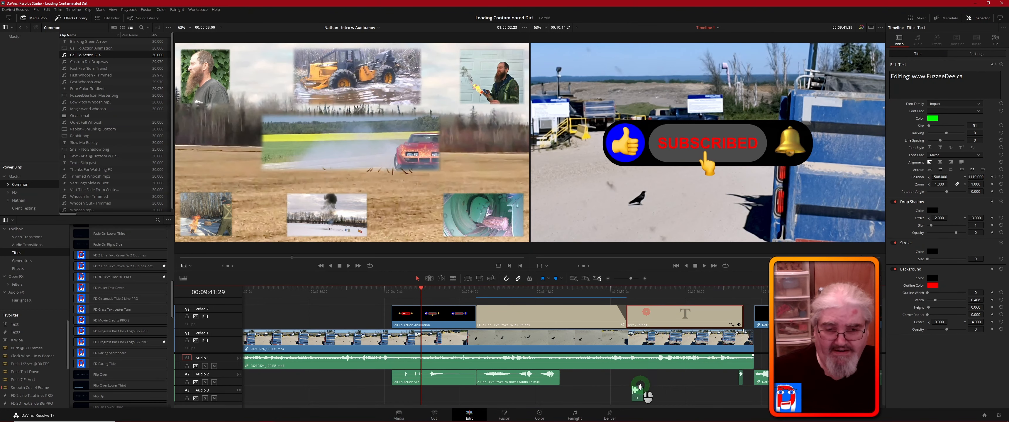
pyautogui.click(640, 399)
pyautogui.keyDown('ctrl'); pyautogui.click(637, 400); pyautogui.keyUp('ctrl')
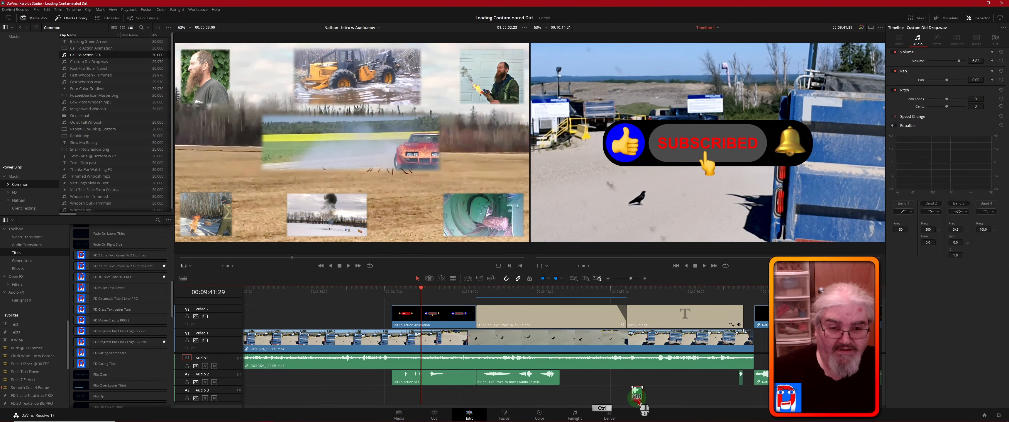
pyautogui.keyDown('ctrl'); pyautogui.click(652, 313); pyautogui.keyUp('ctrl')
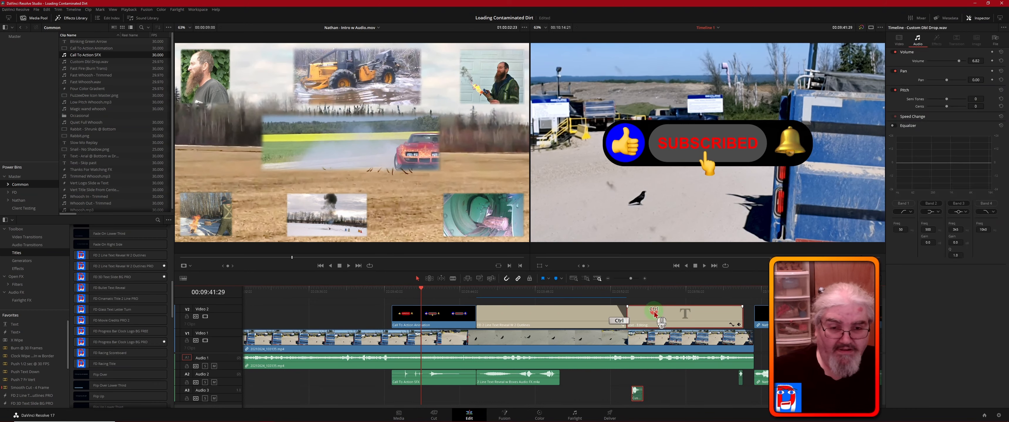
pyautogui.keyDown('ctrl'); pyautogui.click(741, 380); pyautogui.keyUp('ctrl')
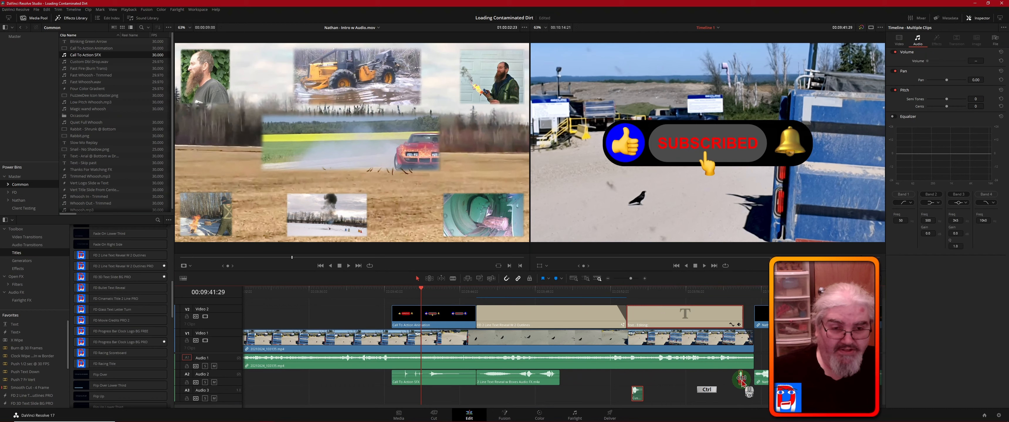
pyautogui.rightClick(698, 315)
pyautogui.click(719, 410)
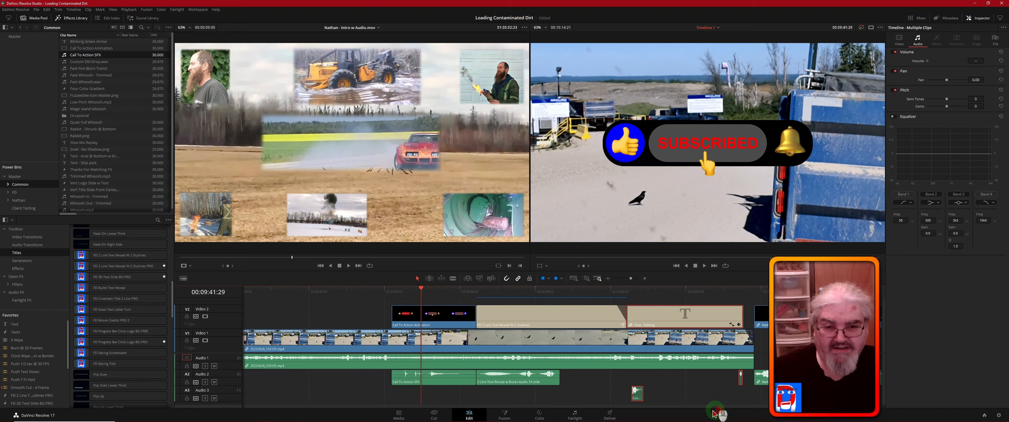
# - Link the Thanks for Watching title with the 2 Line Text Reveal w Boxes sound beneath it
pyautogui.click(527, 316)
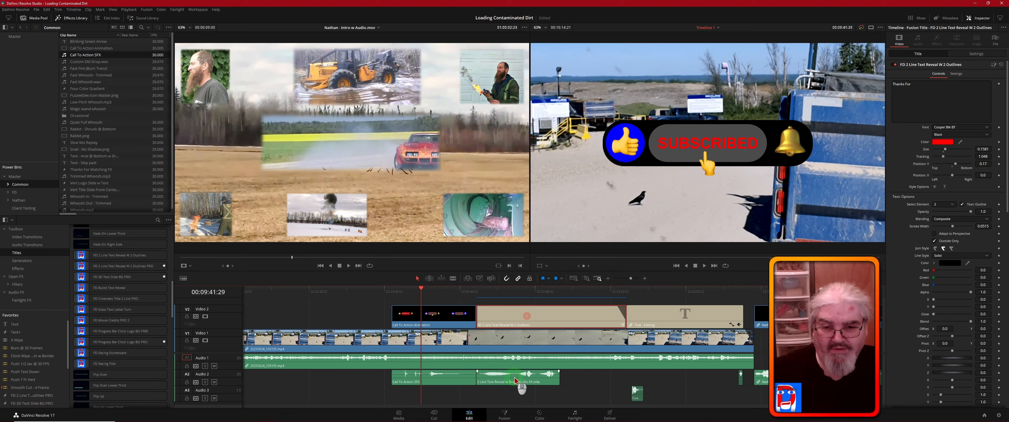
pyautogui.keyDown('ctrl'); pyautogui.click(515, 371); pyautogui.keyUp('ctrl')
pyautogui.rightClick(534, 313)
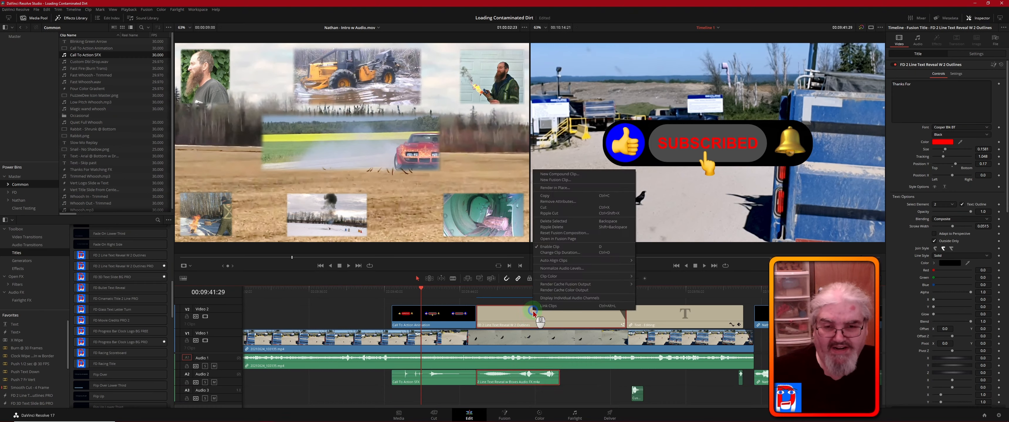
pyautogui.click(564, 307)
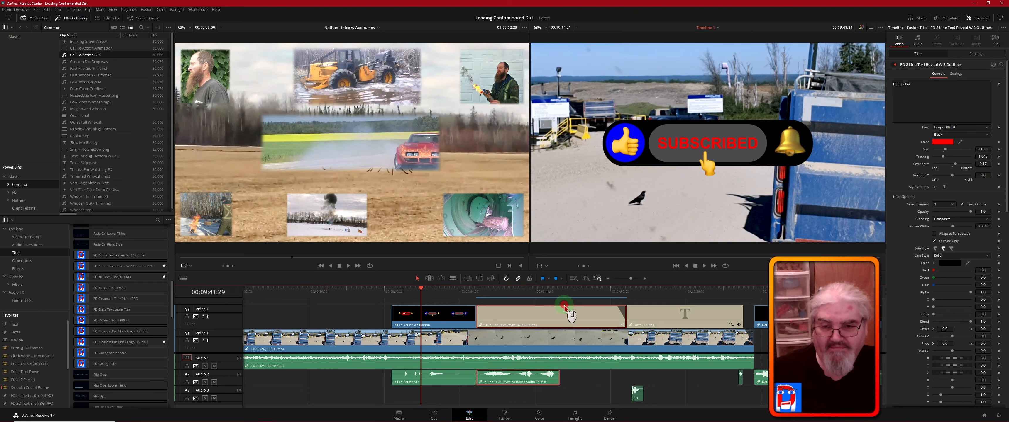
# - Link the Call To Action Animation on Video 2 with the Call To Action SFX clip on Audio 2
pyautogui.click(439, 316)
pyautogui.keyDown('ctrl'); pyautogui.click(434, 377); pyautogui.keyUp('ctrl')
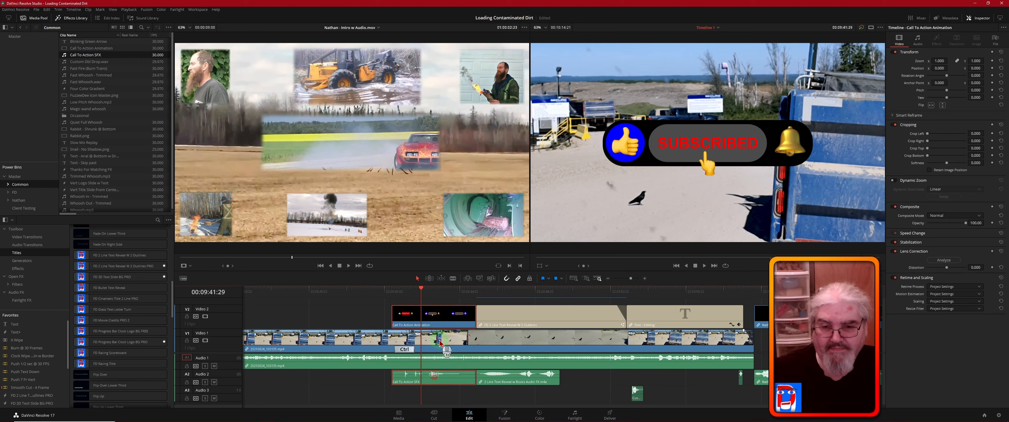
pyautogui.rightClick(443, 314)
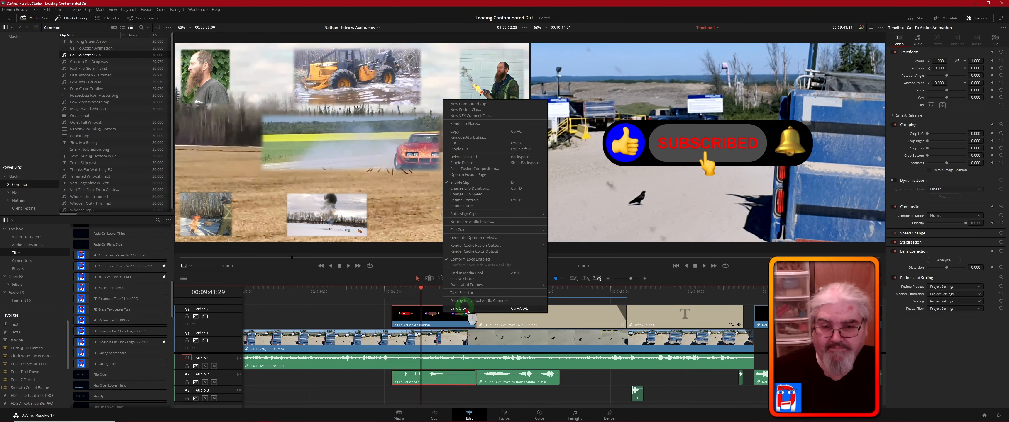
pyautogui.click(465, 308)
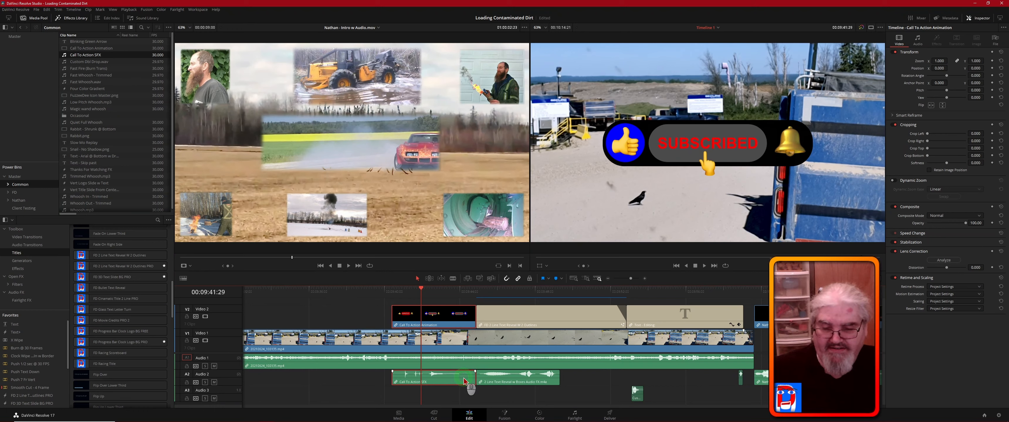
# - Check the clip links by selecting the Thanks for Watching sound alone, and then the linked title and call-to-action pairs
pyautogui.press('alt')
pyautogui.keyDown('alt'); pyautogui.click(494, 383); pyautogui.keyUp('alt')
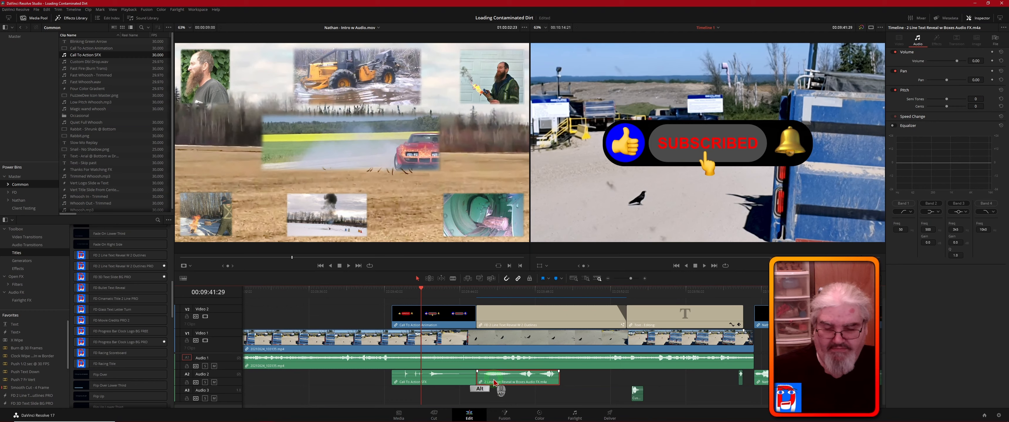
pyautogui.click(588, 378)
pyautogui.click(524, 383)
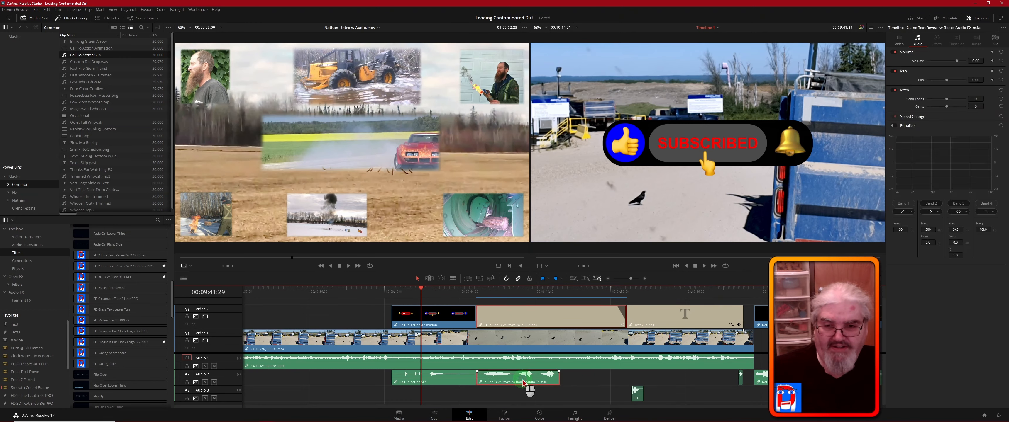
pyautogui.click(449, 321)
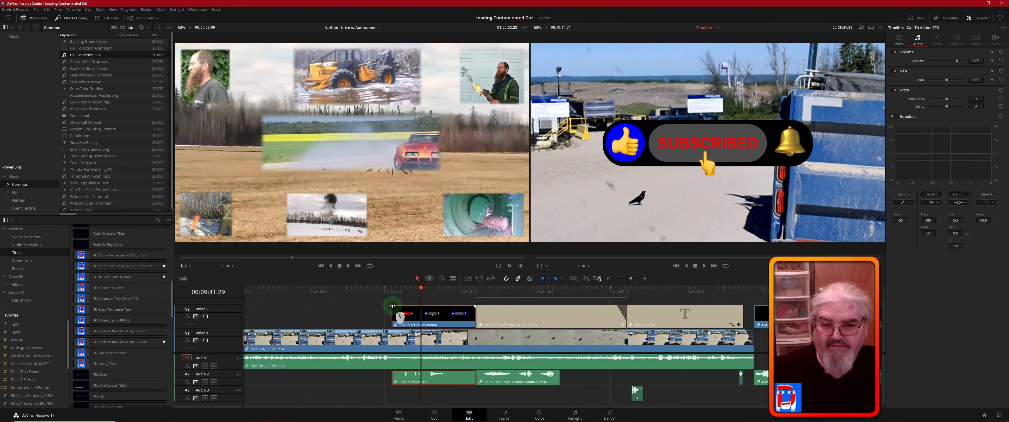
# - Try a fade-in and a fade-out on the Call To Action Animation clip
pyautogui.moveTo(392, 306); pyautogui.dragTo(398, 306)
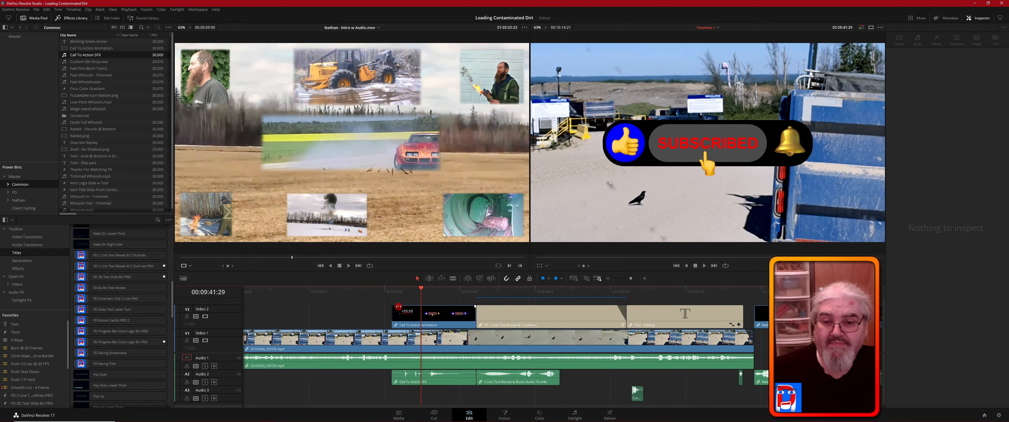
pyautogui.moveTo(399, 307); pyautogui.dragTo(399, 306)
pyautogui.moveTo(475, 306); pyautogui.dragTo(466, 306)
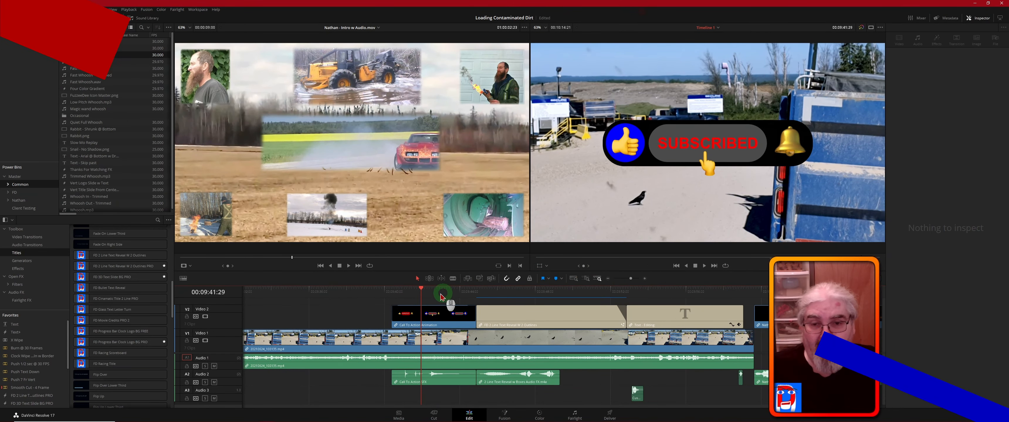
pyautogui.click(373, 297)
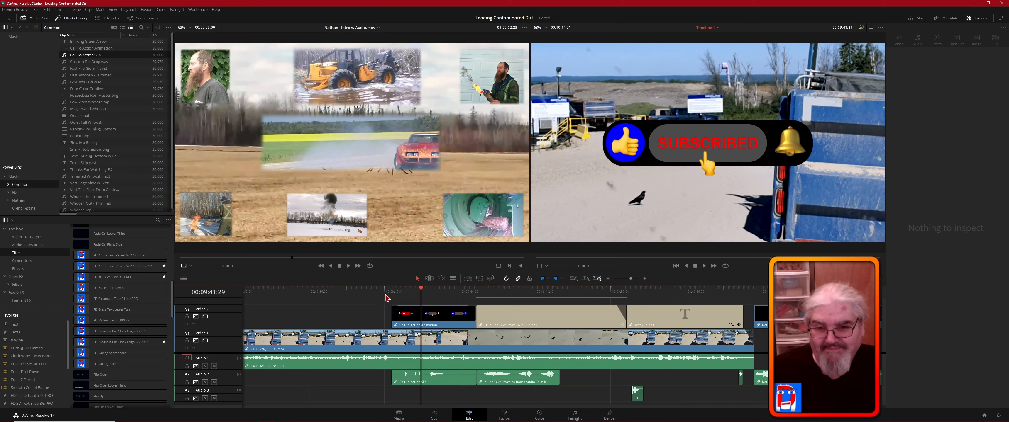
pyautogui.click(421, 289)
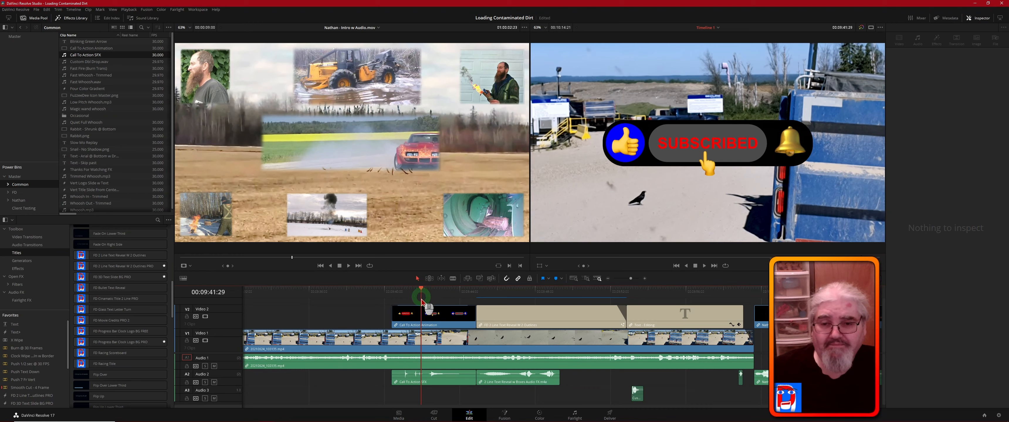
# - Move the Call To Action Animation down to a Y position of -394 and scale it to a zoom of 0.800
pyautogui.click(435, 309)
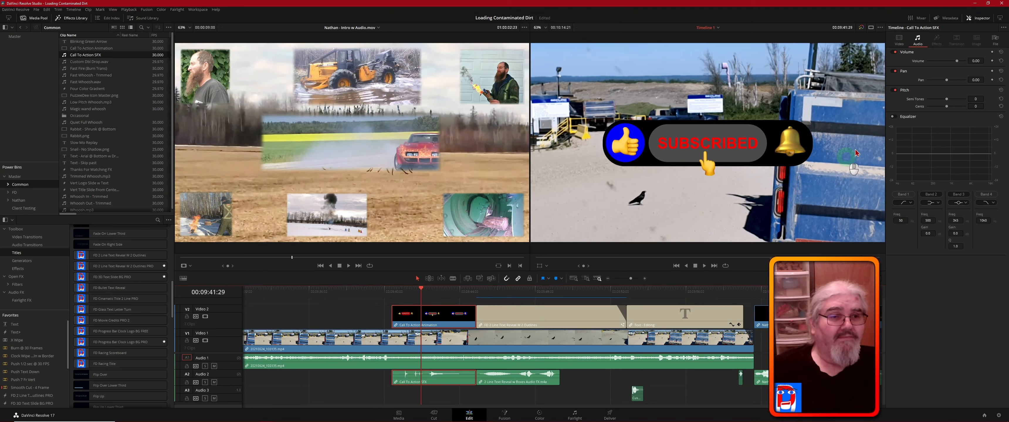
pyautogui.click(894, 91)
pyautogui.click(899, 41)
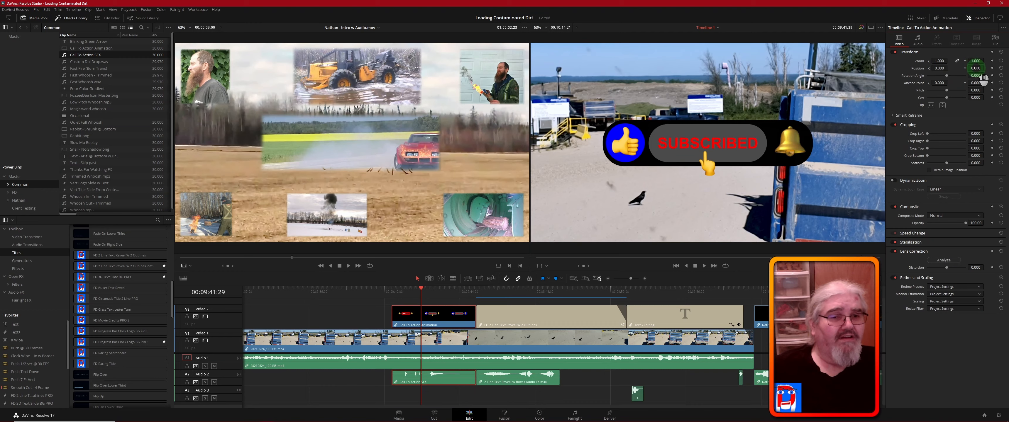
pyautogui.moveTo(975, 67); pyautogui.dragTo(873, 78)
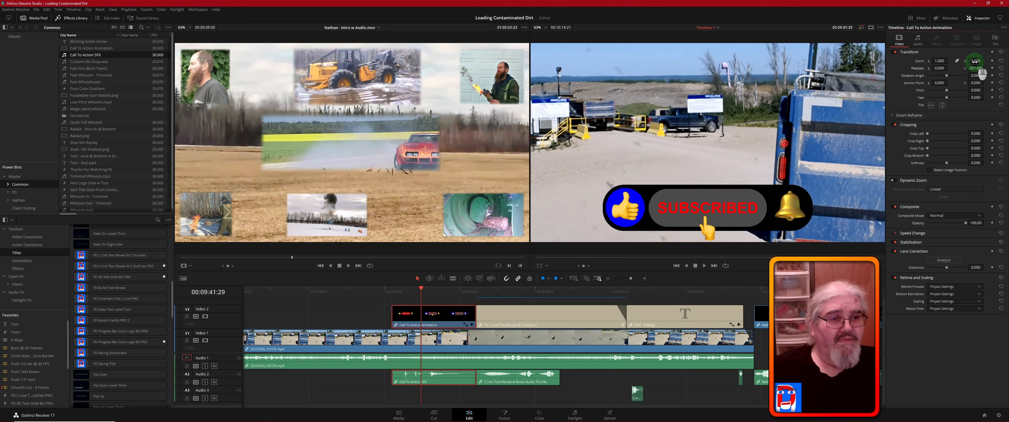
pyautogui.moveTo(975, 61)
pyautogui.mouseDown()
pyautogui.moveTo(981, 68)
pyautogui.moveTo(966, 70)
pyautogui.mouseUp()
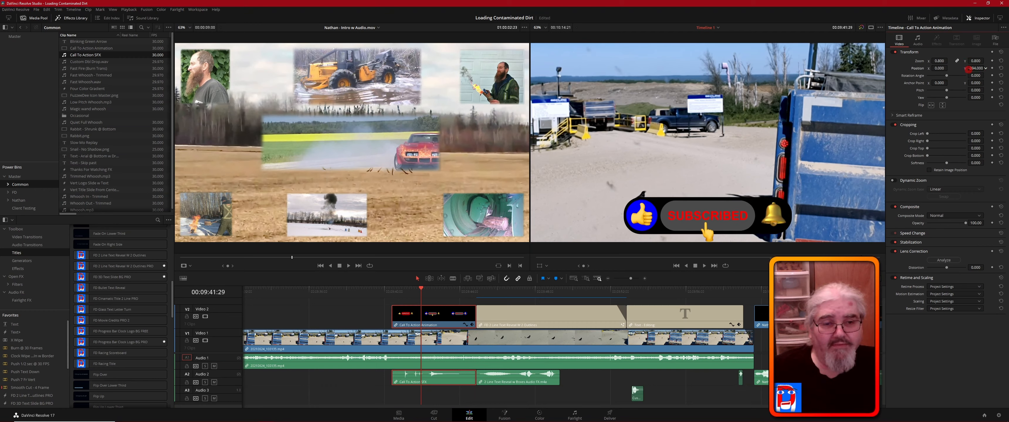
# - Play the ending from 00:09:39:19 through the call to action, titles and outro, and return the playhead to 00:09:35:28
pyautogui.click(377, 292)
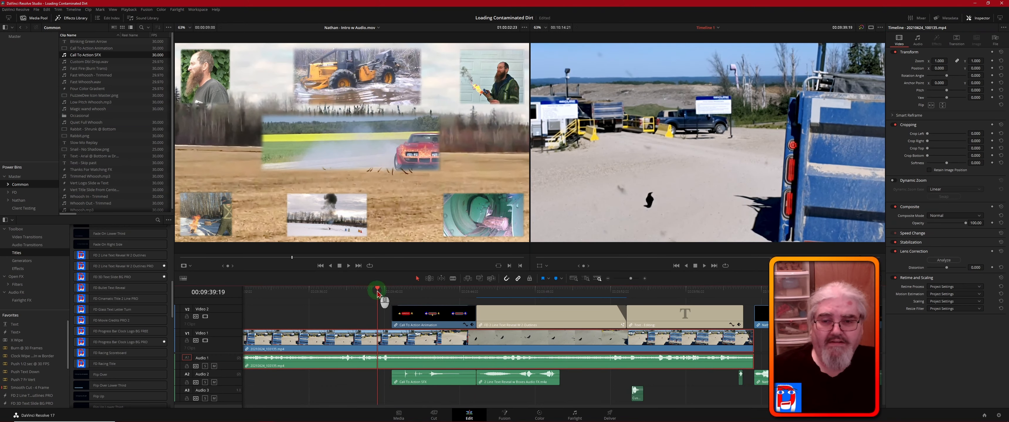
pyautogui.press('space')
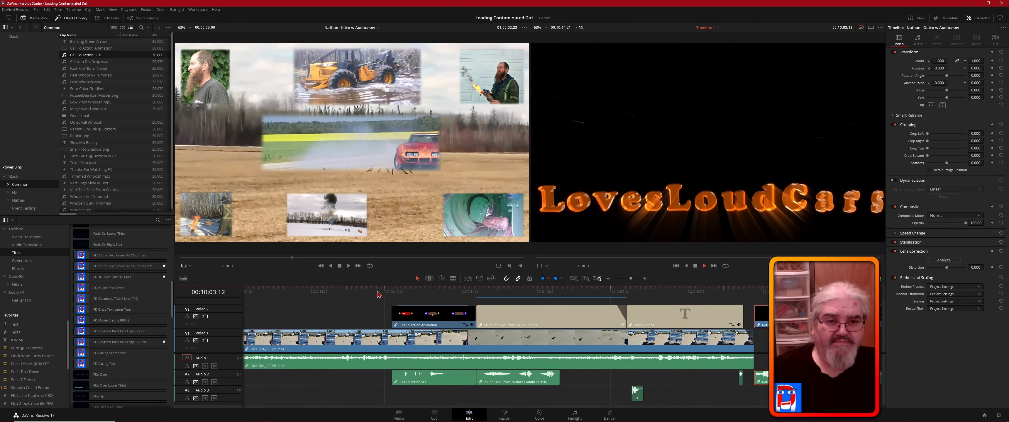
pyautogui.press('space')
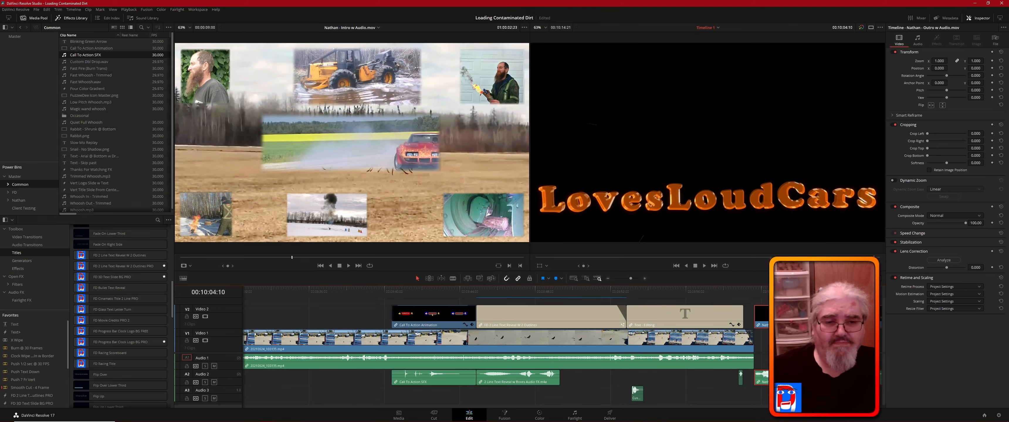
pyautogui.moveTo(842, 295); pyautogui.dragTo(307, 305)
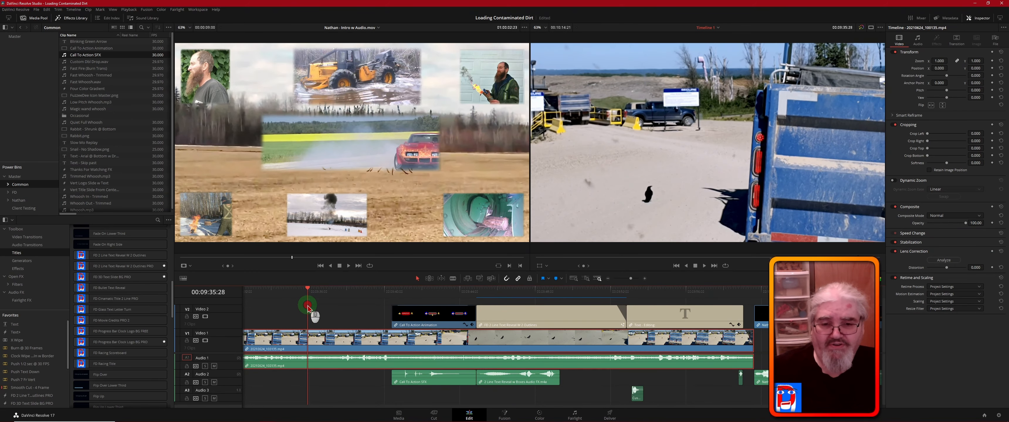
# - Open the timeline's audio on the Fairlight page, fit the whole timeline in view and enlarge the track heights to show the waveforms
pyautogui.click(583, 398)
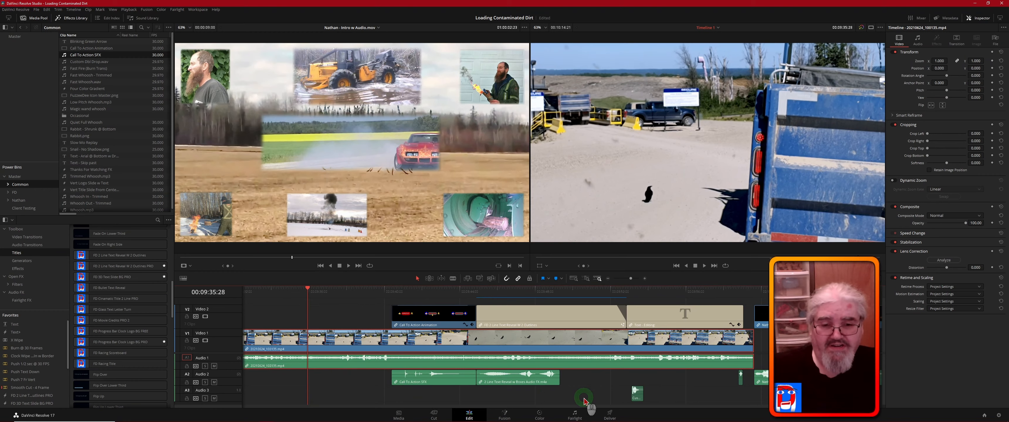
pyautogui.click(574, 415)
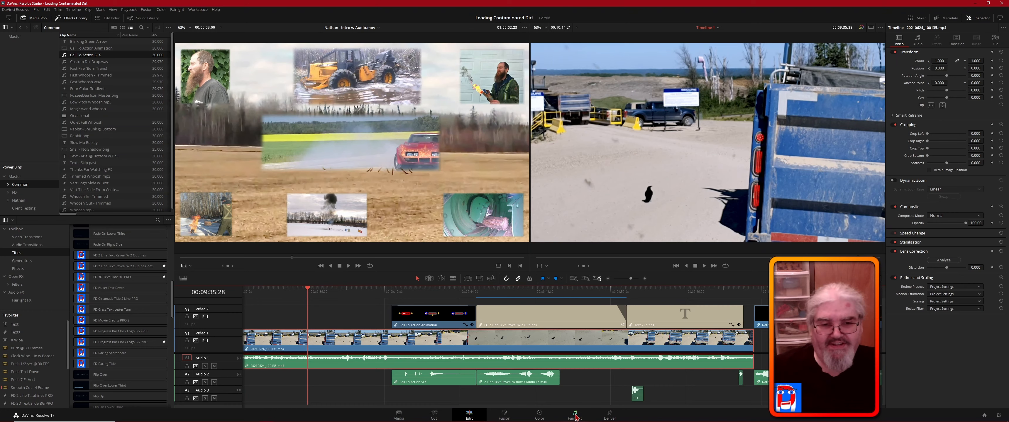
pyautogui.click(600, 390)
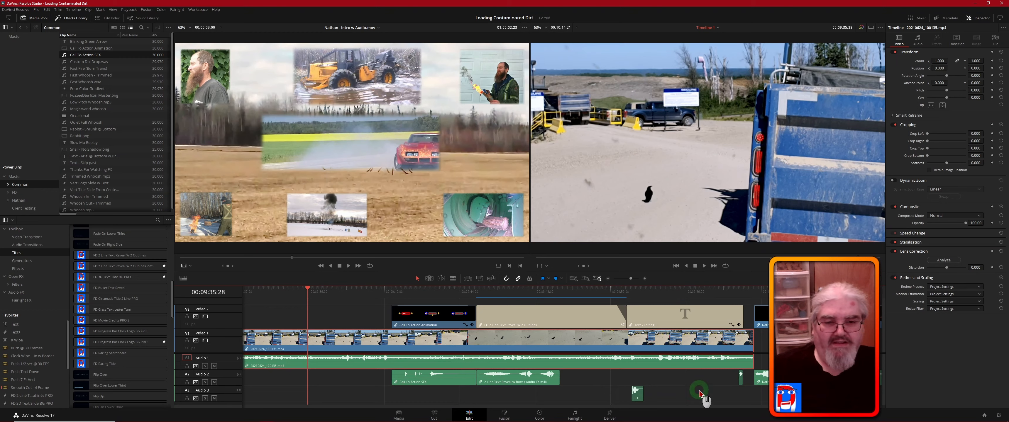
pyautogui.click(572, 418)
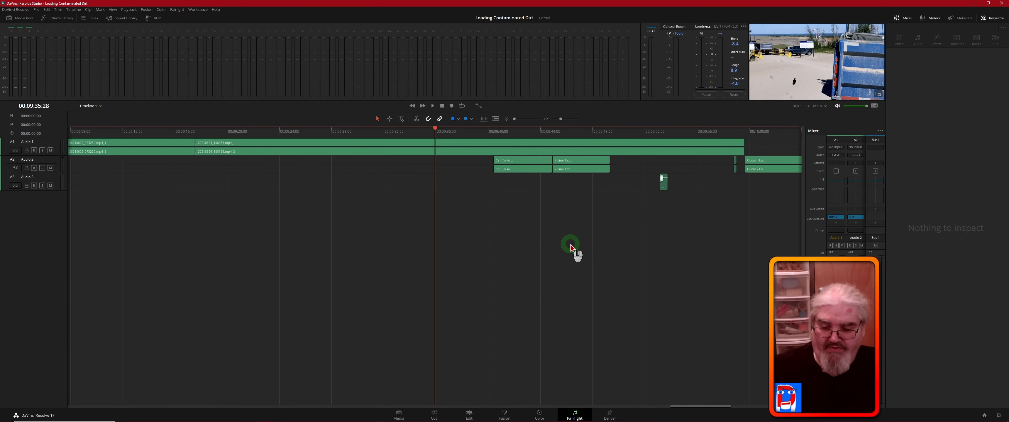
pyautogui.hotkey('shift', 'z')
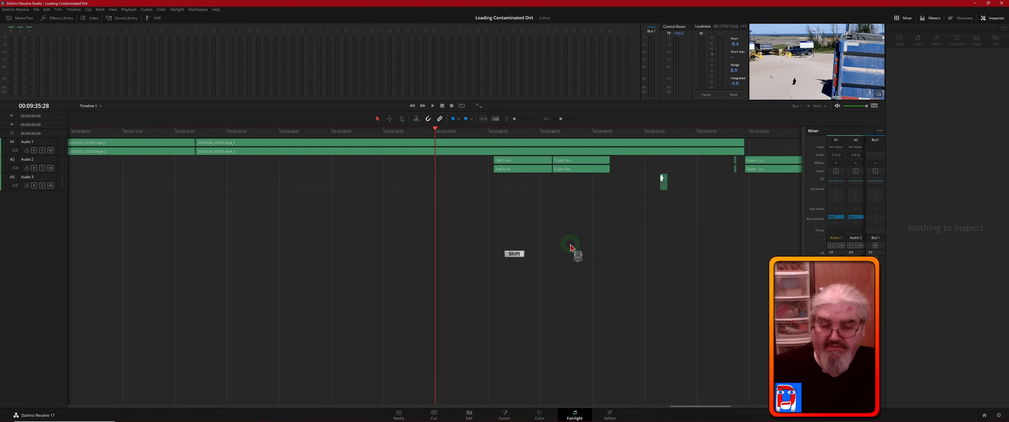
pyautogui.middleClick(485, 208)
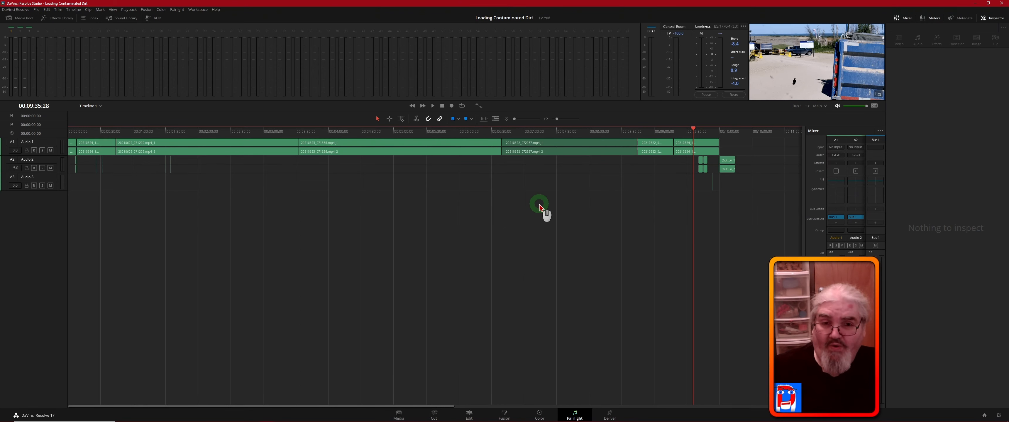
pyautogui.press('shift')
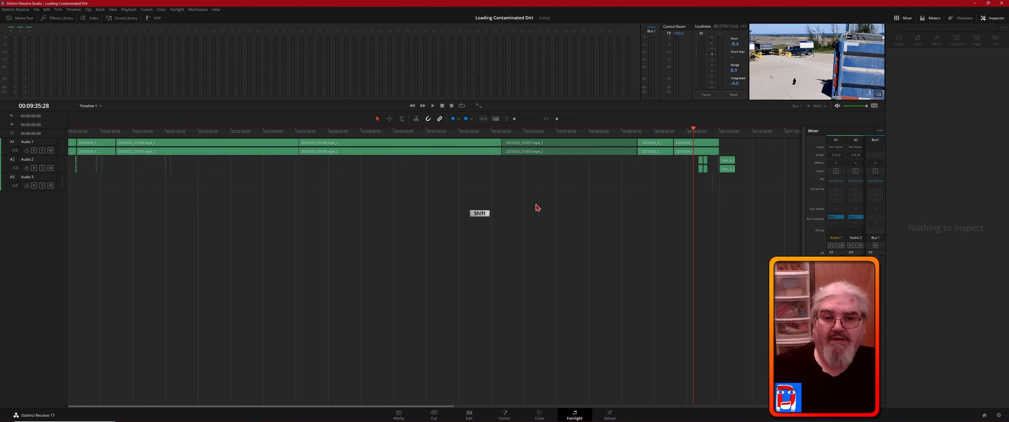
pyautogui.scroll(5, 537, 207)
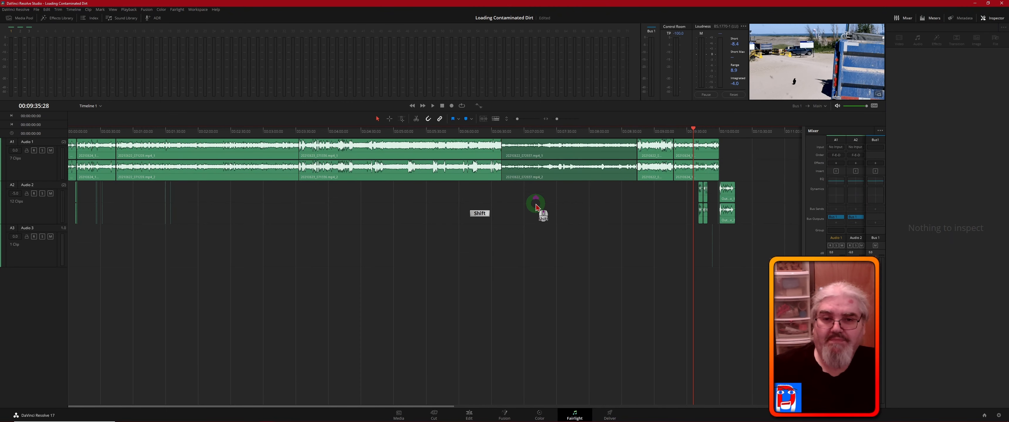
pyautogui.scroll(2, 537, 208)
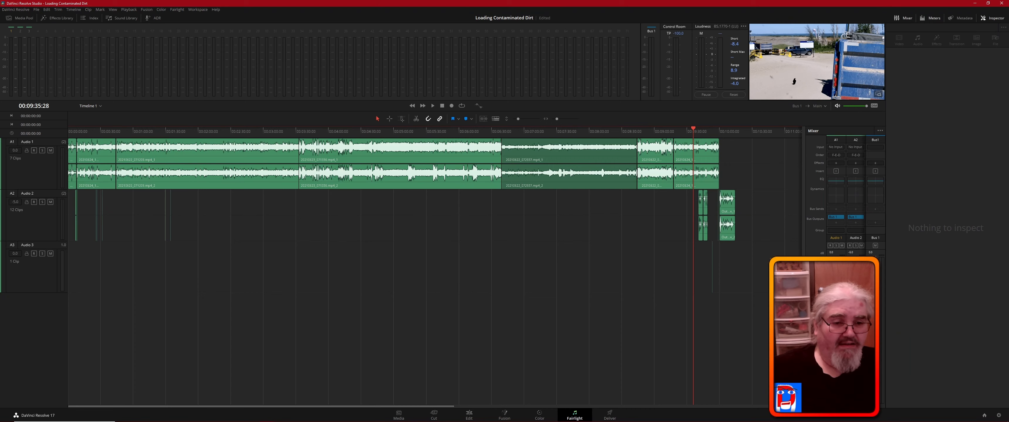
# - Widen the mixer to show all audio channels and review the Fairlight audio metering options in the project settings
pyautogui.moveTo(803, 342); pyautogui.dragTo(766, 342)
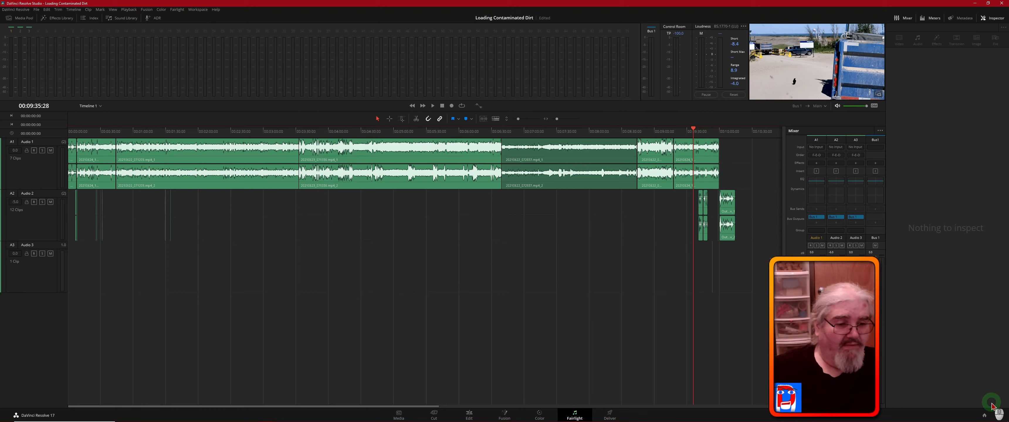
pyautogui.click(999, 417)
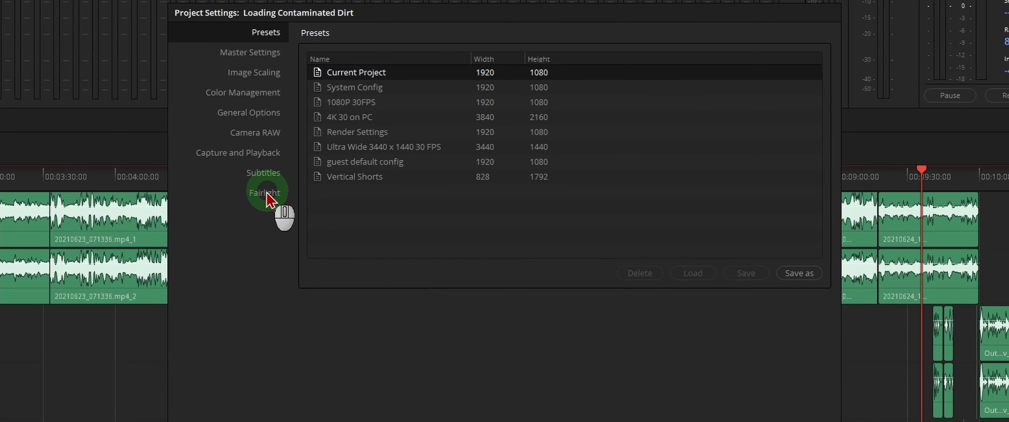
pyautogui.click(265, 193)
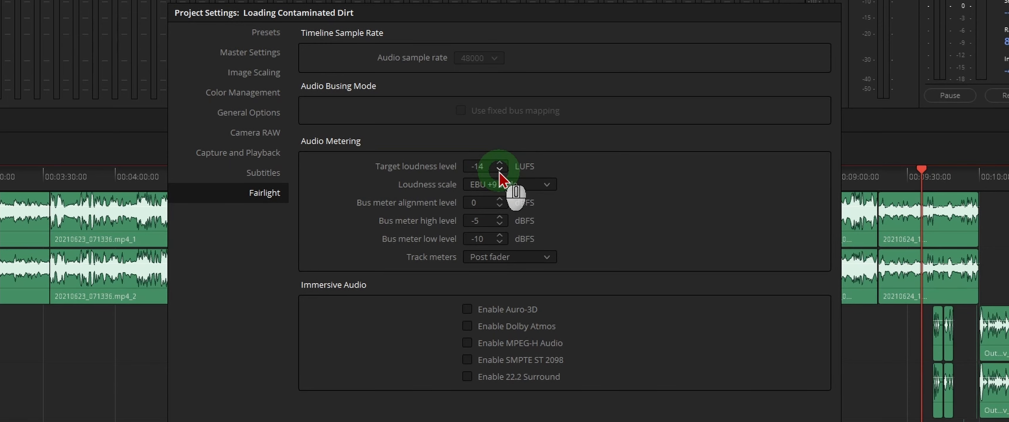
pyautogui.click(672, 197)
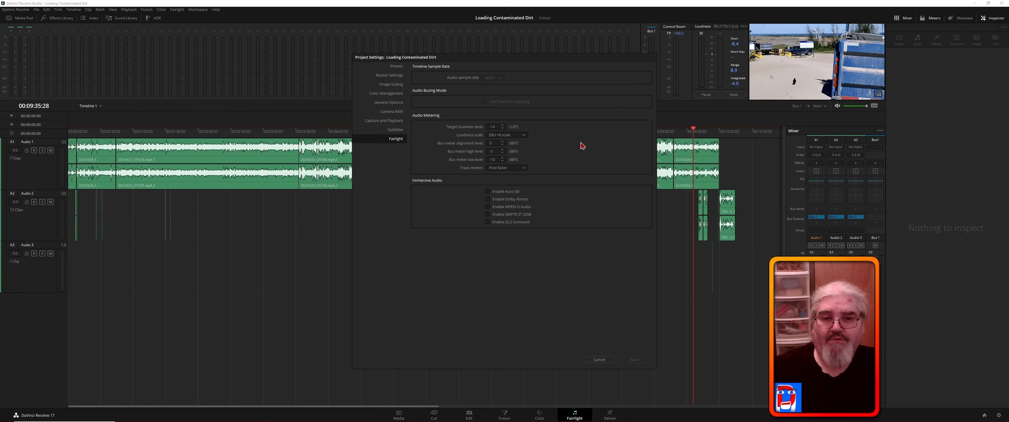
pyautogui.click(497, 128)
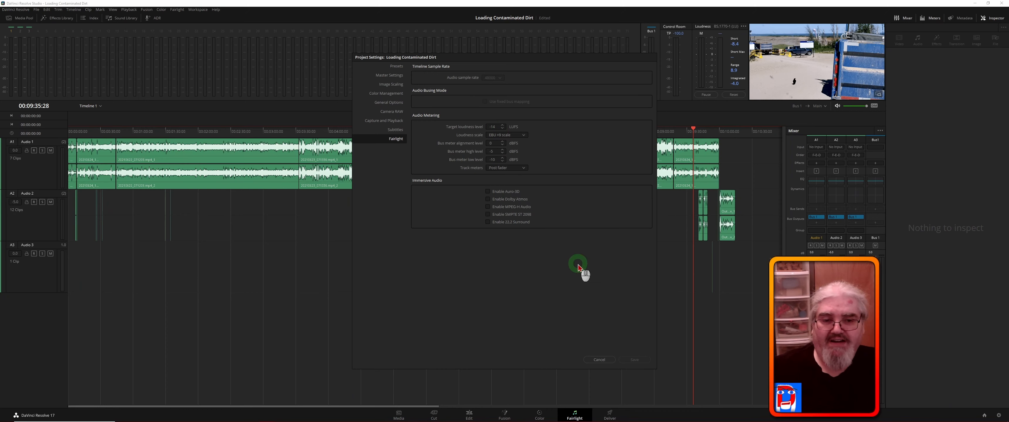
pyautogui.click(604, 362)
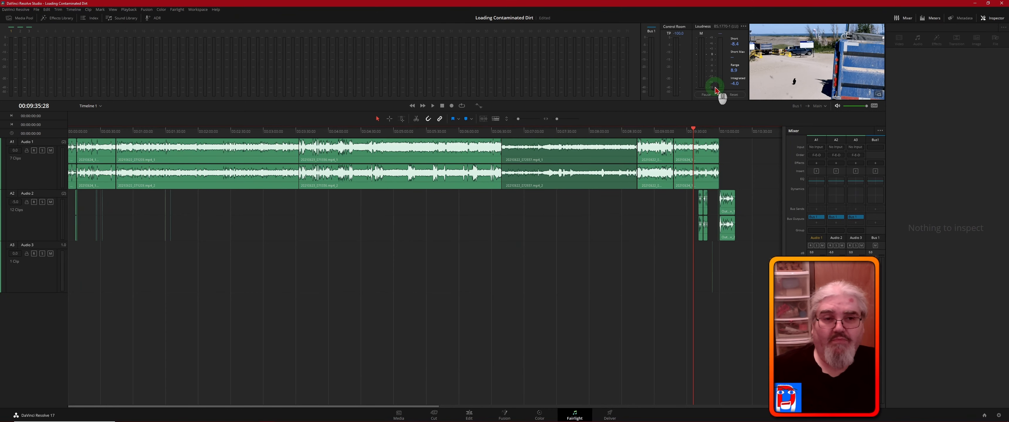
# - Reset and start the loudness meter, and measure the intro from the start of the timeline
pyautogui.click(733, 96)
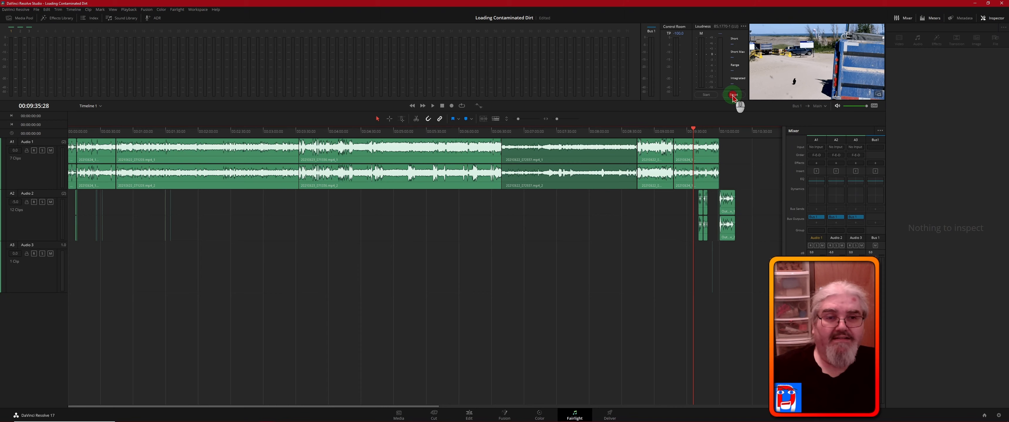
pyautogui.click(705, 96)
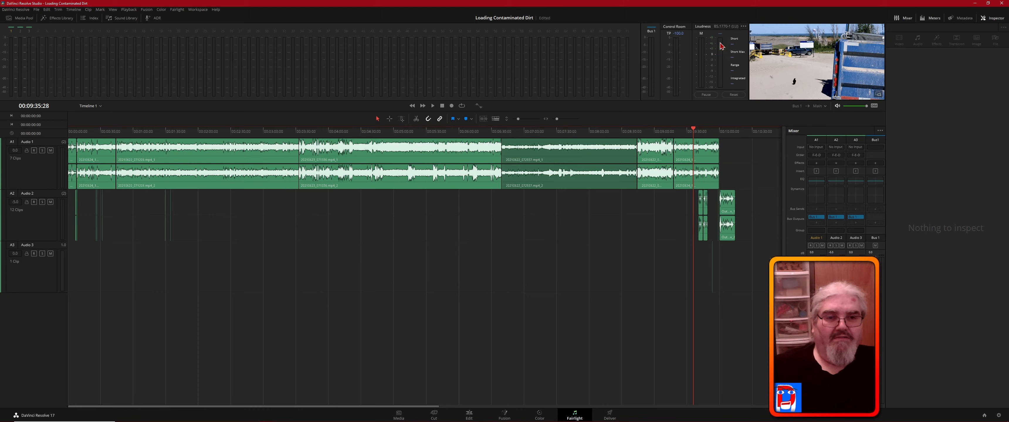
pyautogui.click(737, 45)
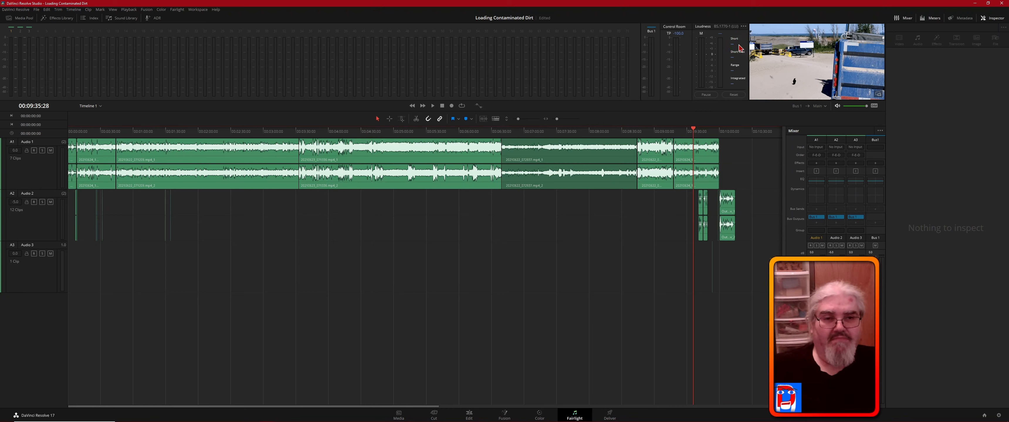
pyautogui.click(693, 130)
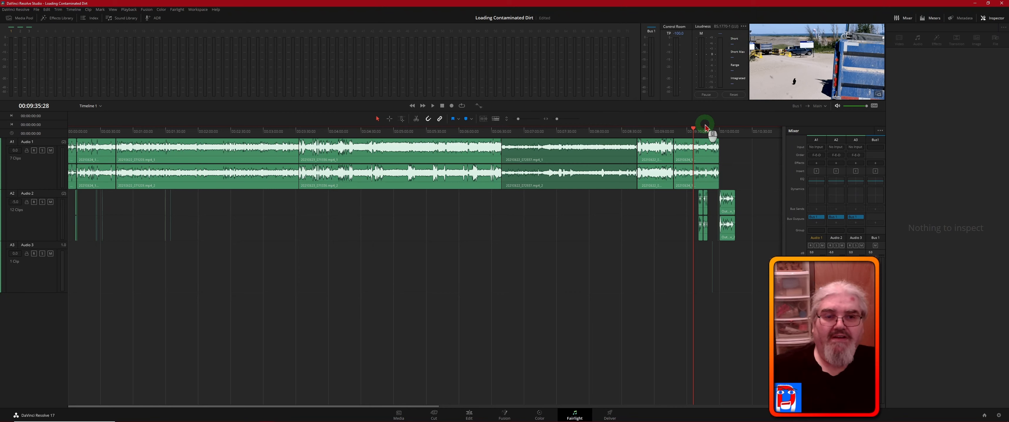
pyautogui.moveTo(694, 130); pyautogui.dragTo(51, 144)
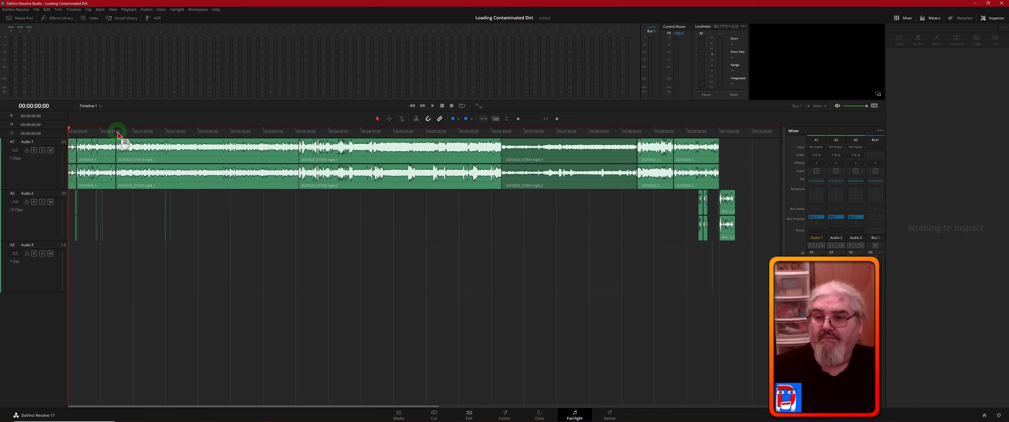
pyautogui.press('space')
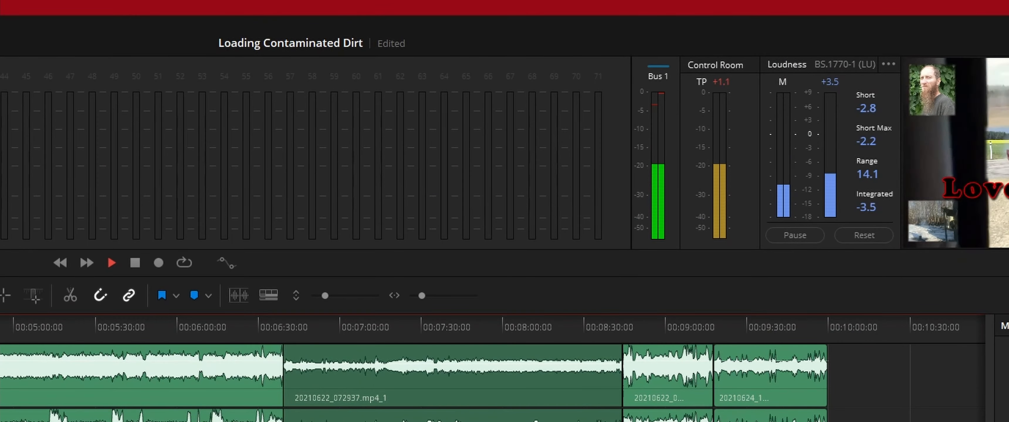
pyautogui.press('space')
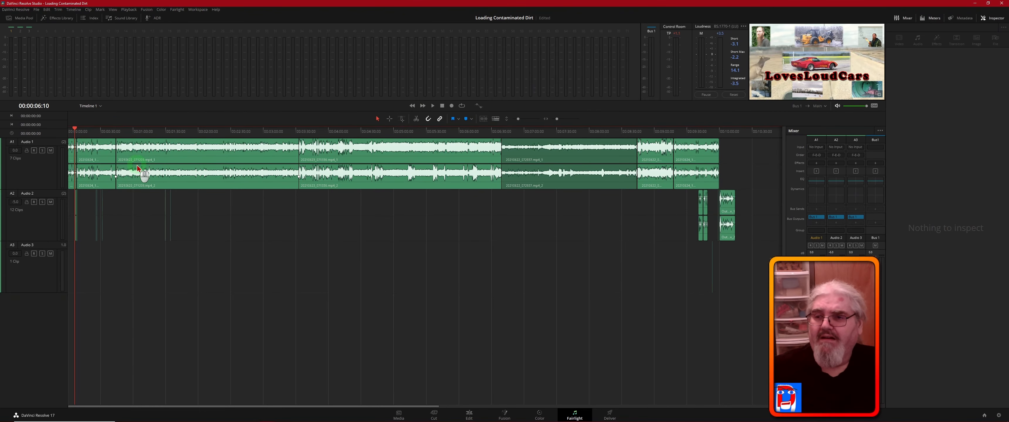
# - Lower the intro clip's volume to -3.80 and measure its loudness again from the start of the timeline
pyautogui.click(72, 159)
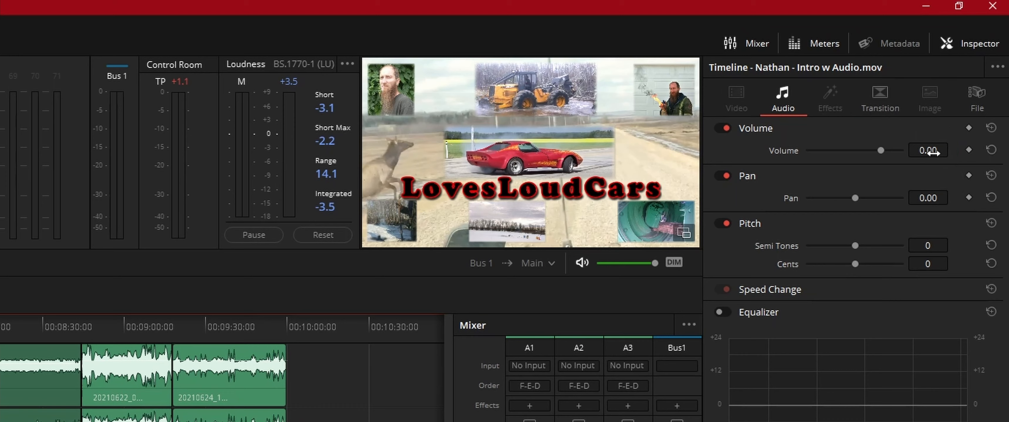
pyautogui.moveTo(932, 152); pyautogui.dragTo(920, 152)
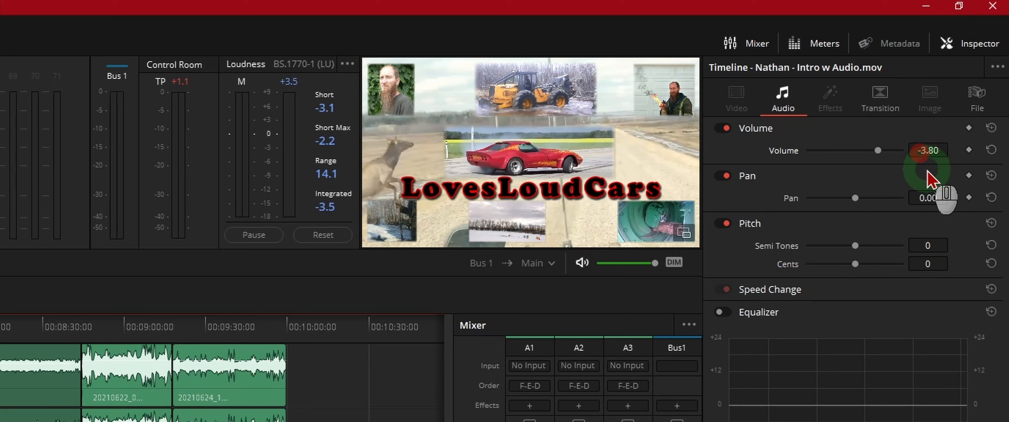
pyautogui.click(319, 235)
pyautogui.click(254, 234)
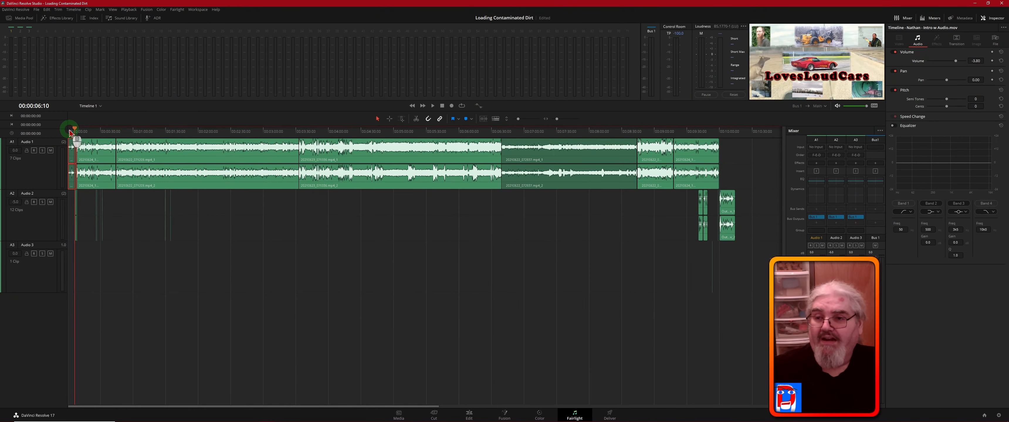
pyautogui.click(69, 134)
pyautogui.press('space')
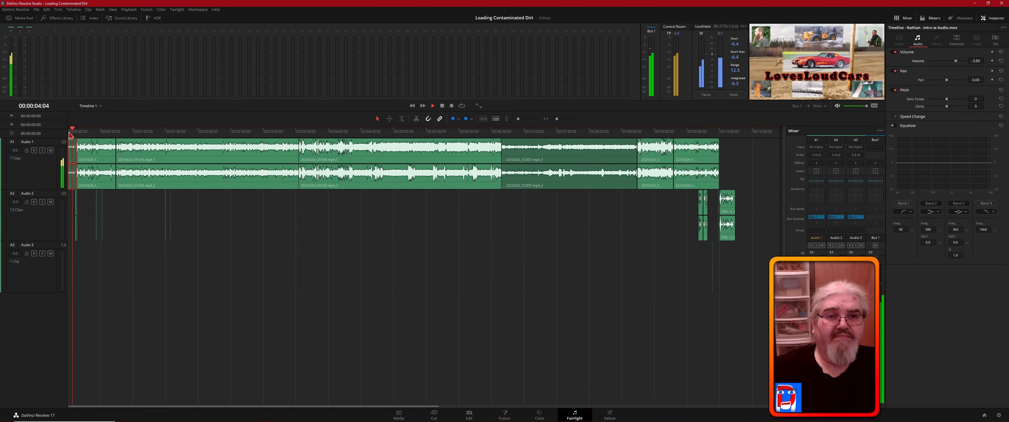
pyautogui.click(580, 63)
pyautogui.click(715, 38)
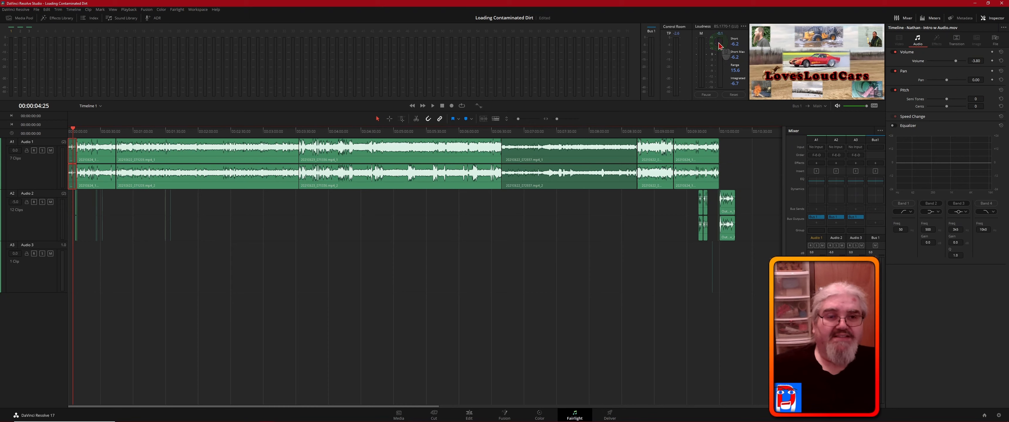
pyautogui.middleClick(523, 127)
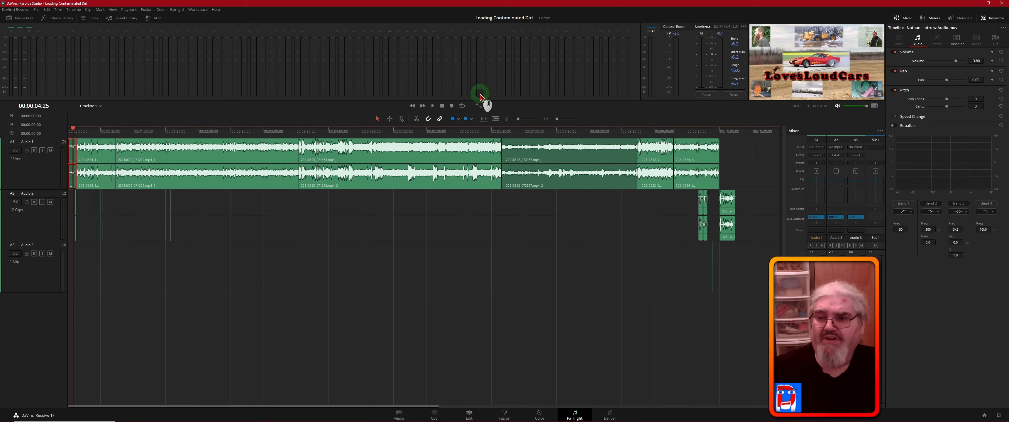
# - Reset and restart the loudness measurement, and mute the Audio 2 and Audio 3 tracks
pyautogui.click(733, 96)
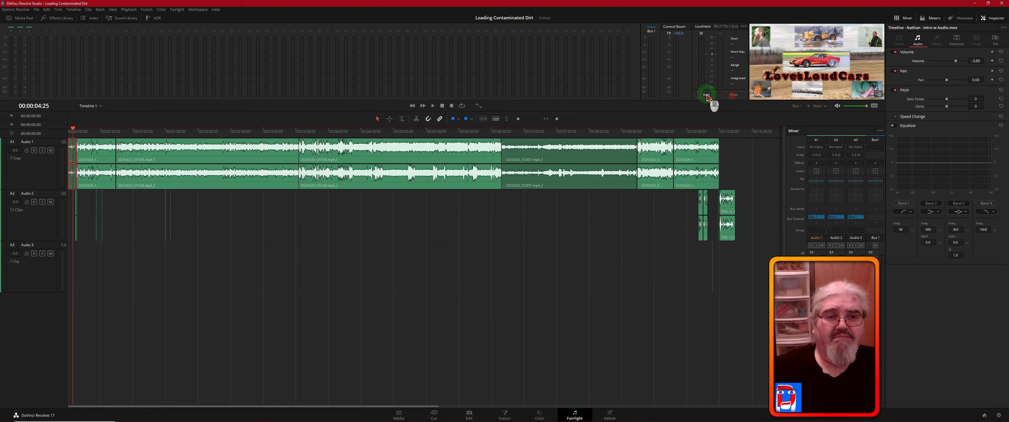
pyautogui.click(706, 96)
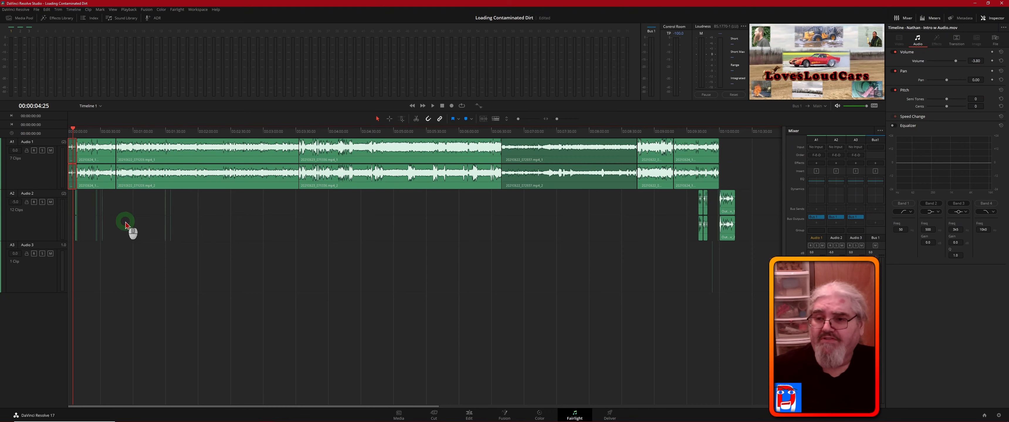
pyautogui.click(51, 203)
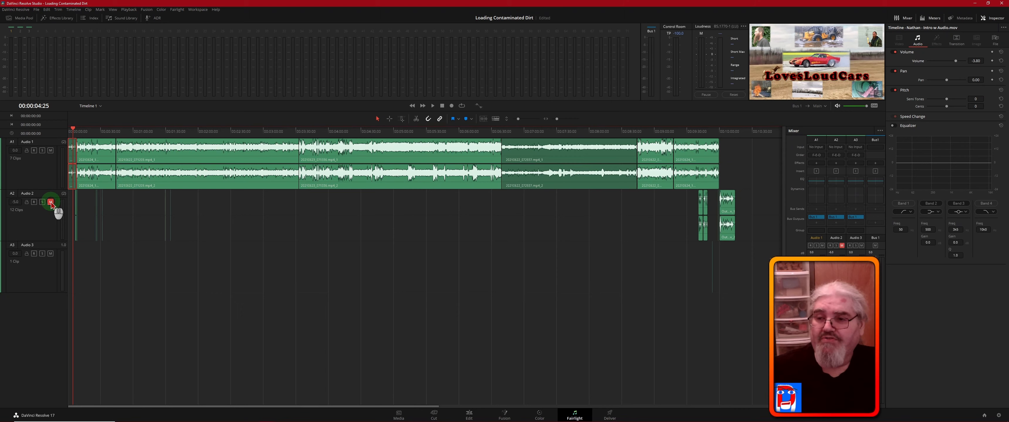
pyautogui.click(51, 254)
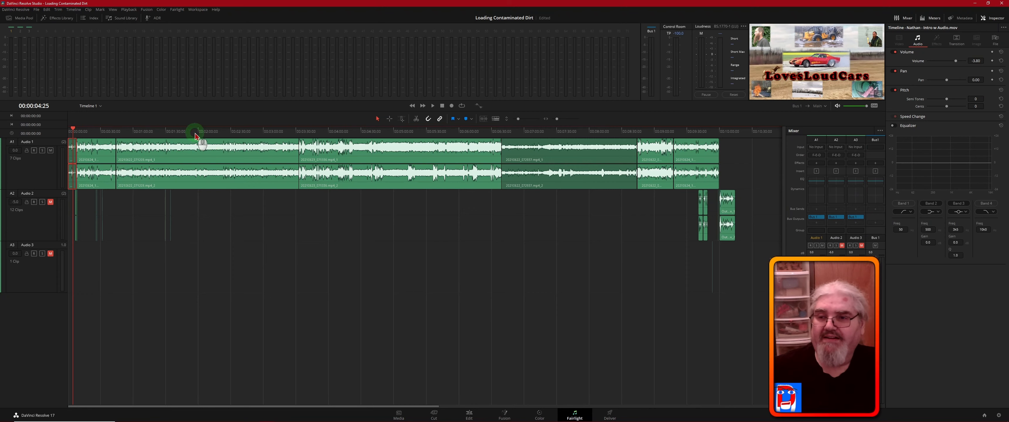
# - Measure the loudness of the main footage on Audio 1, playing on after the intro and then around 00:03:45
pyautogui.press('space')
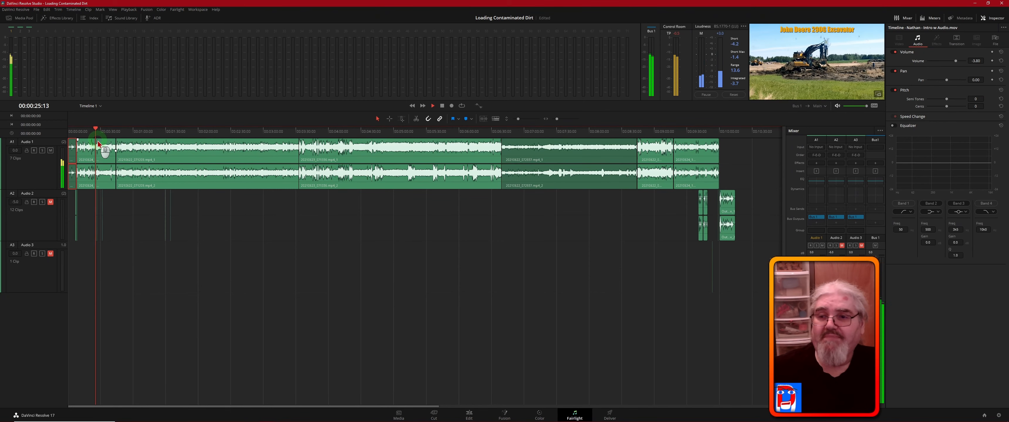
pyautogui.click(299, 216)
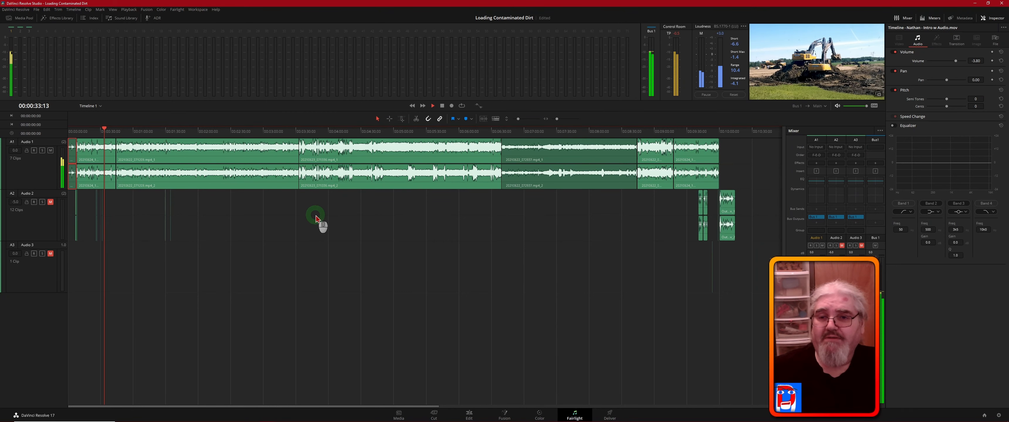
pyautogui.click(312, 137)
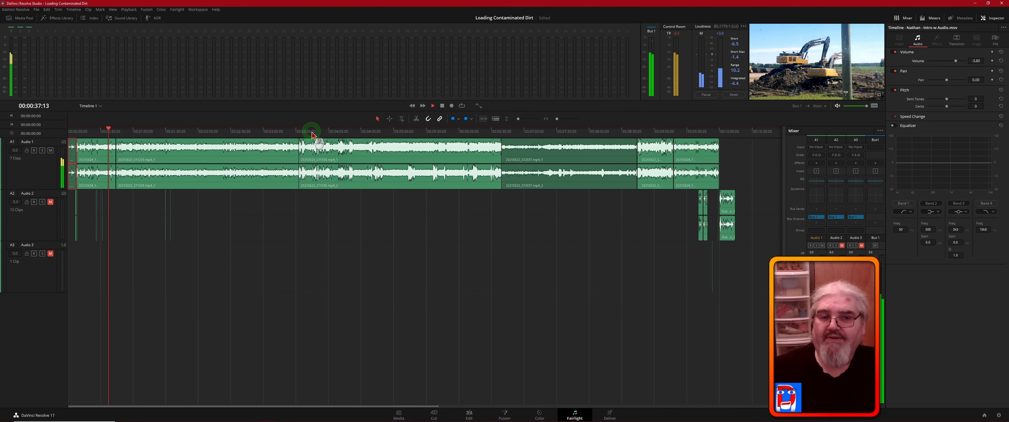
pyautogui.click(312, 133)
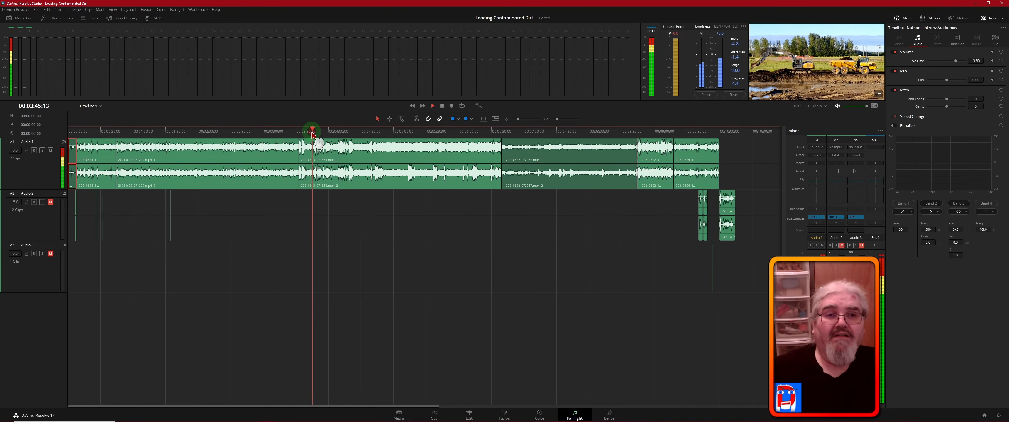
pyautogui.click(418, 262)
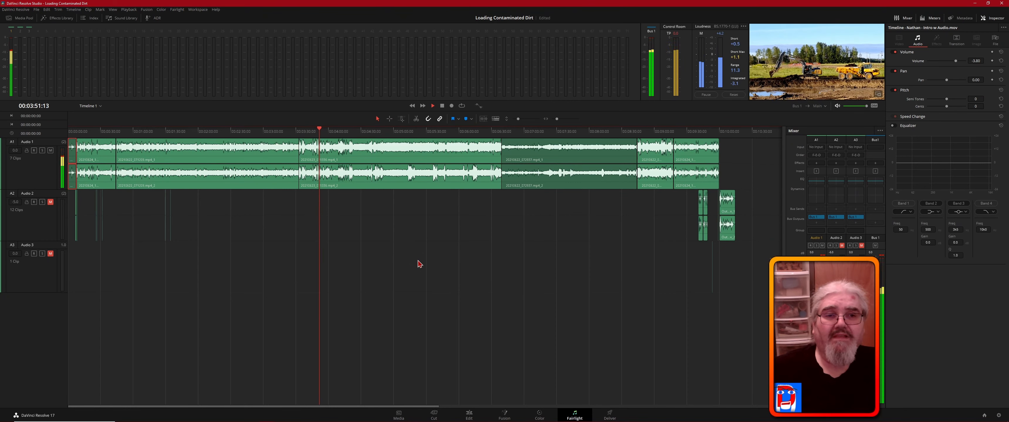
pyautogui.press('space')
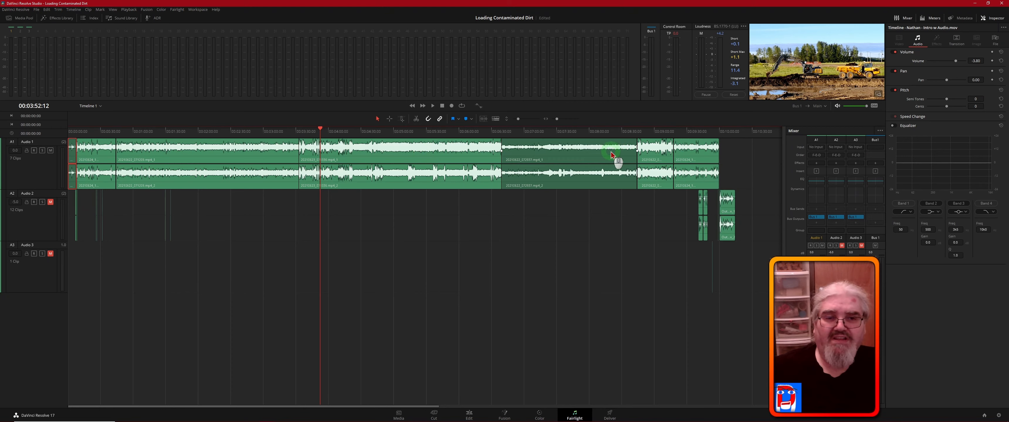
# - Lower the volume of the 20210623_071336.mp4 clip on Audio 1
pyautogui.click(410, 156)
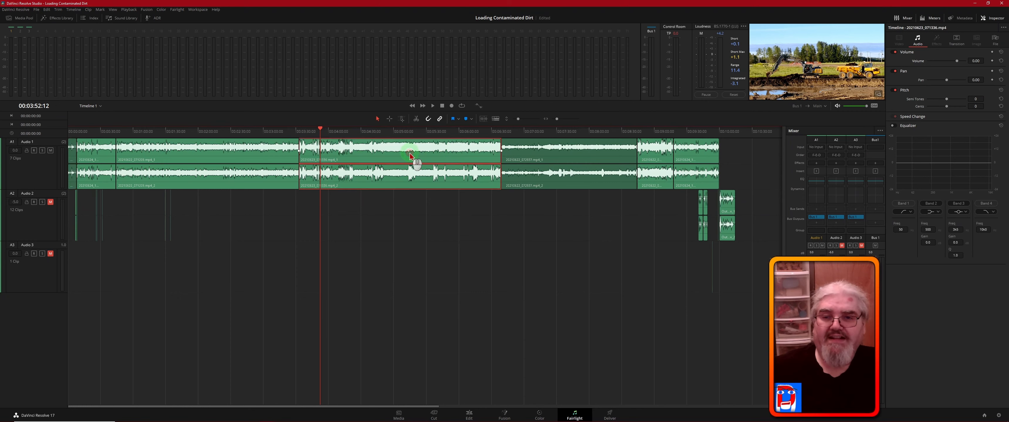
pyautogui.click(977, 60)
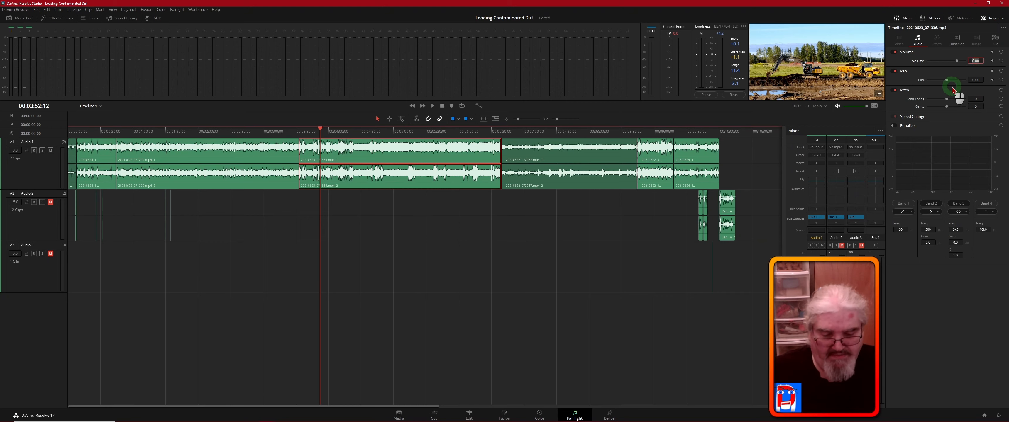
pyautogui.write('-')
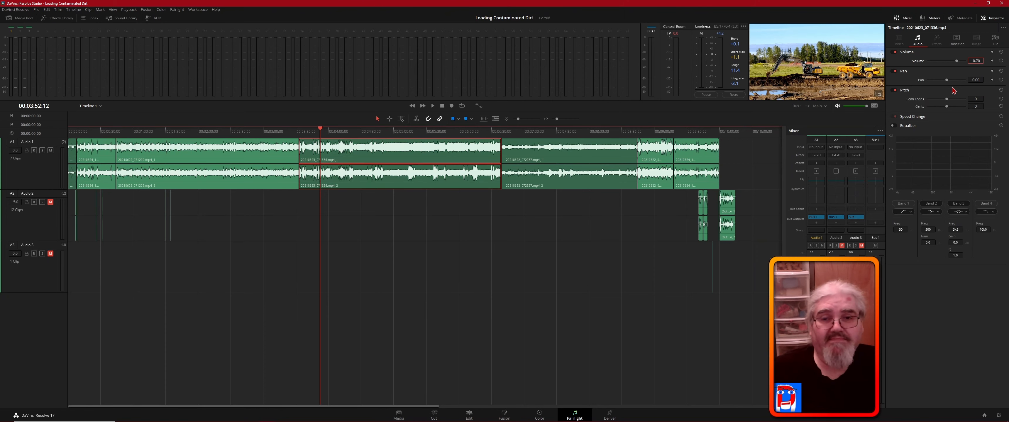
pyautogui.click(656, 201)
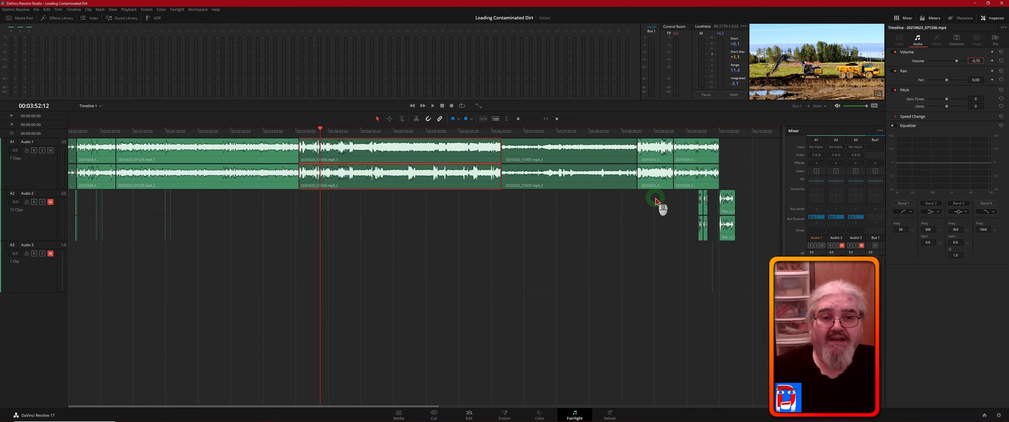
# - Set the volume of the 20210622_073230.mp4 clip near 00:09:00 on Audio 1 to -0.70
pyautogui.click(657, 153)
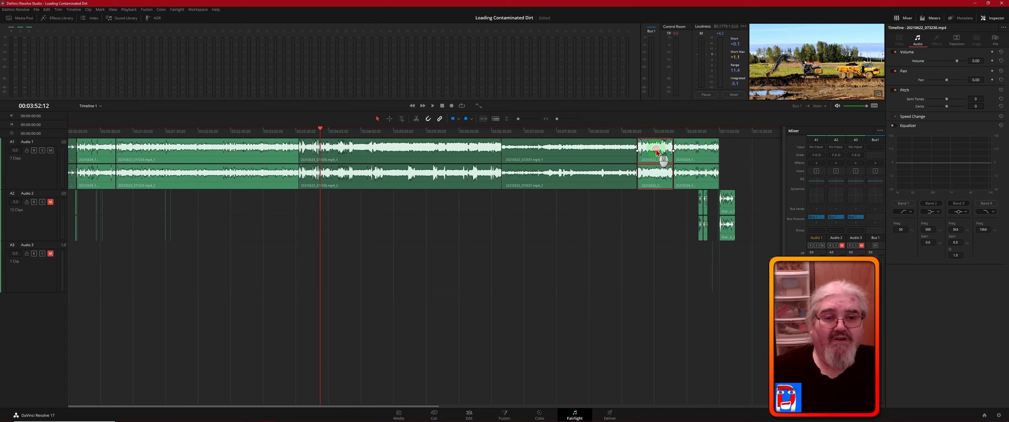
pyautogui.click(977, 61)
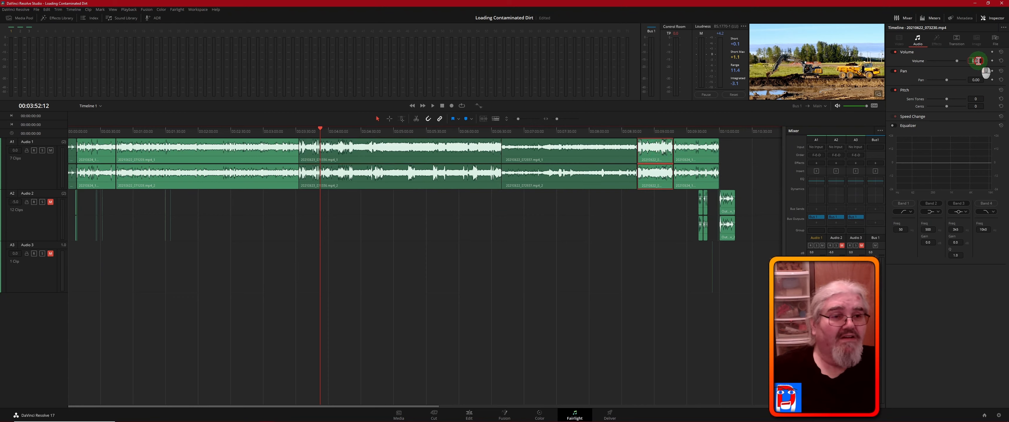
pyautogui.doubleClick(979, 61)
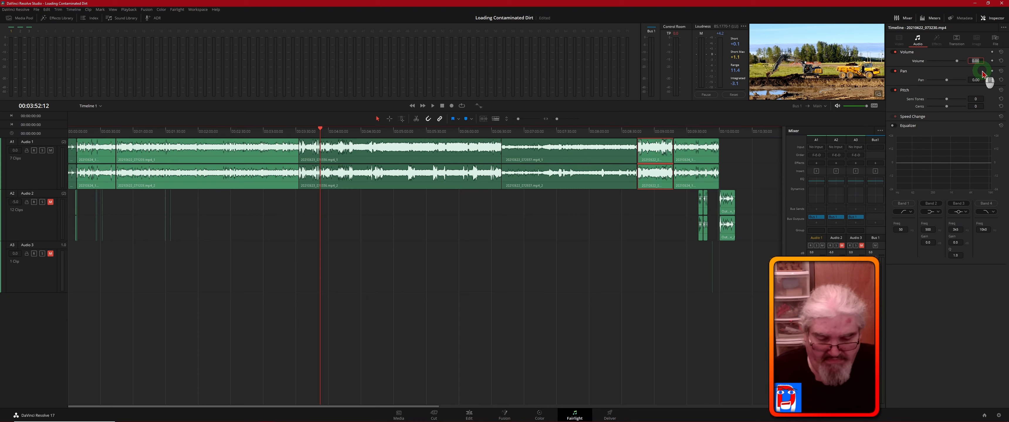
pyautogui.press('BackSpace')
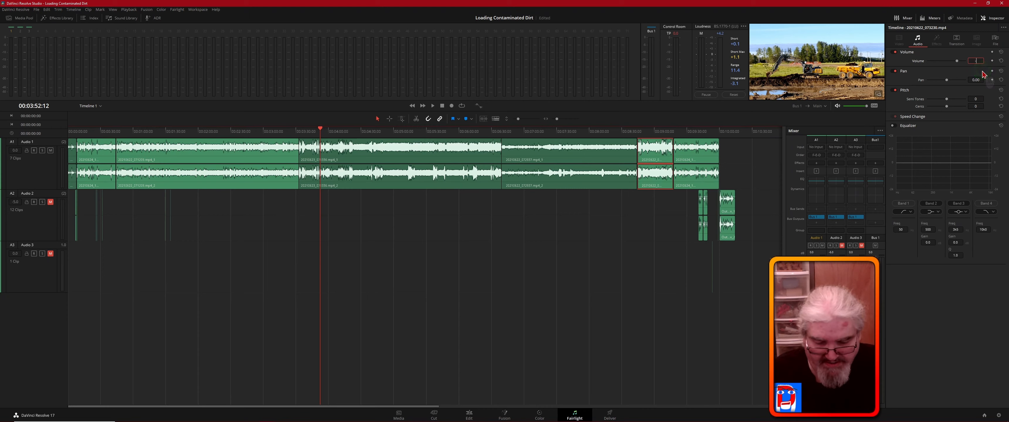
pyautogui.press('Tab')
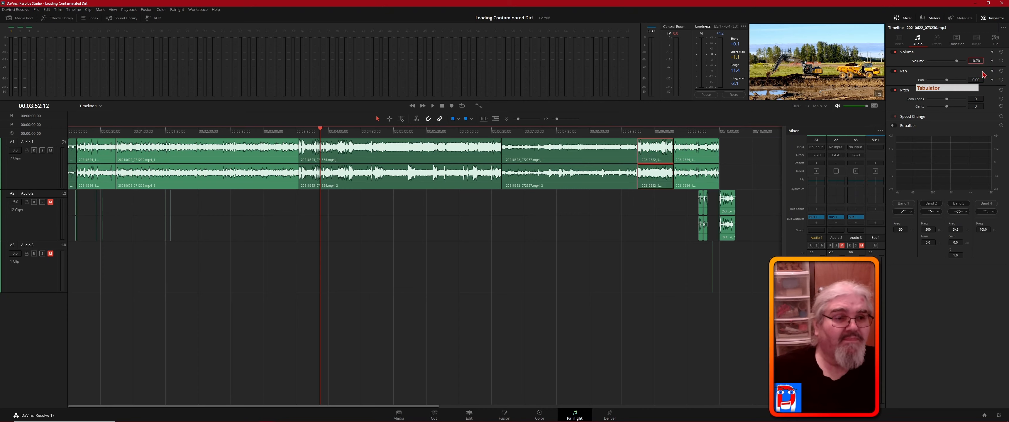
# - Reset and restart the loudness measurement, and lower the level of the entire Audio 1 track to -3.8 dB
pyautogui.click(739, 97)
pyautogui.click(706, 95)
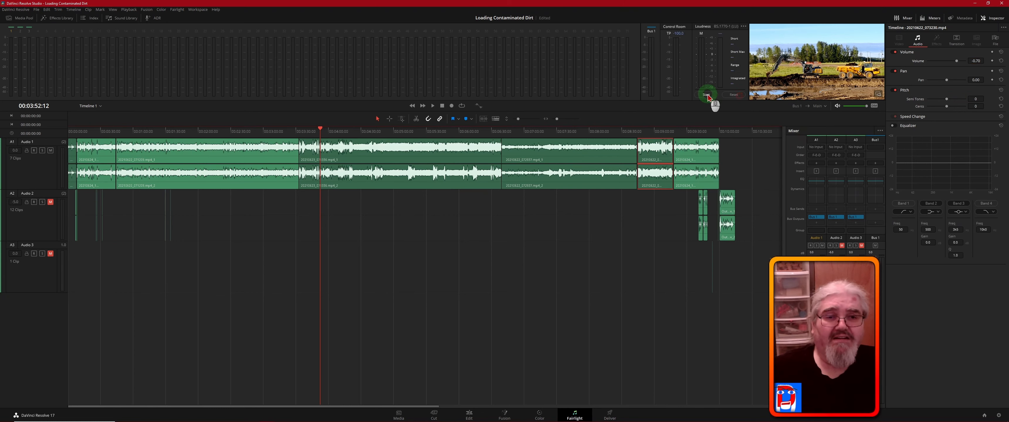
pyautogui.click(706, 95)
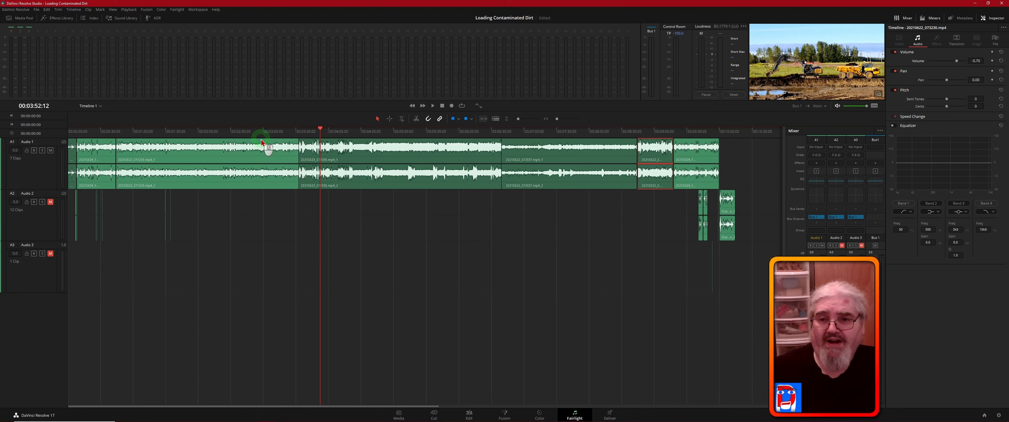
pyautogui.click(258, 151)
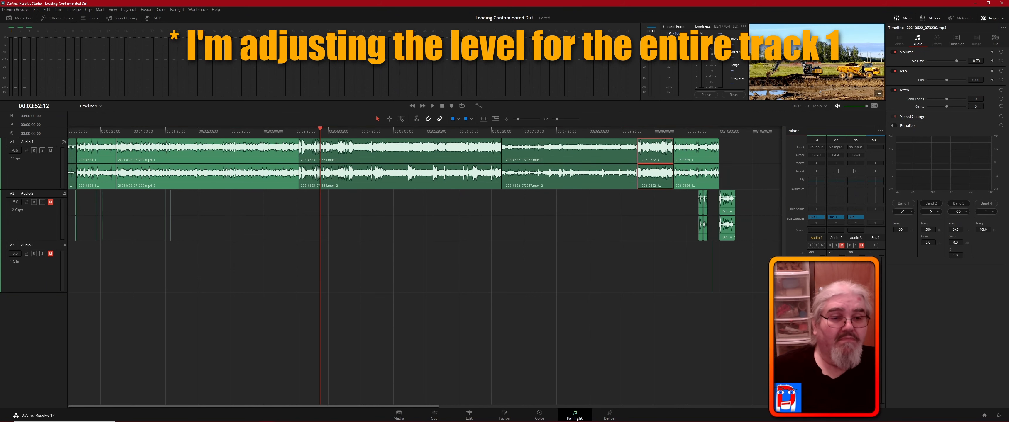
pyautogui.moveTo(813, 293); pyautogui.dragTo(813, 297)
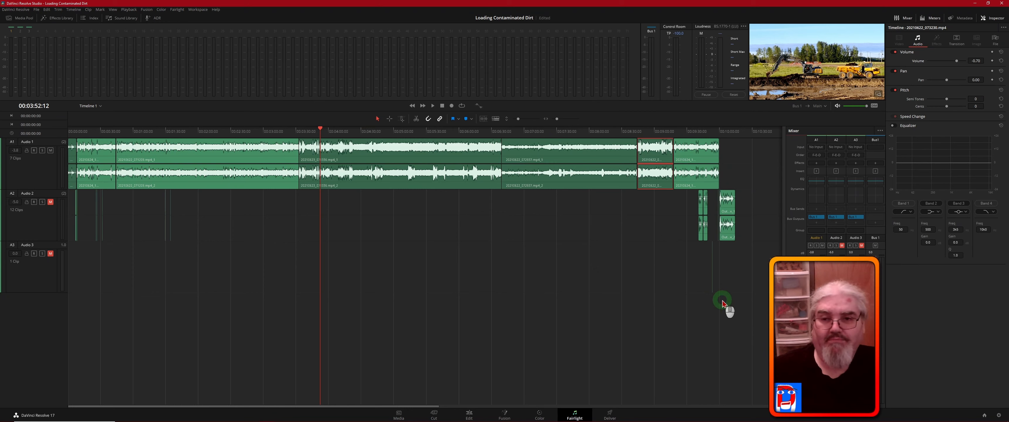
# - Measure the loudness of Audio 1 just after the intro and around 00:01:30, 00:03:45 and 00:09:05
pyautogui.click(78, 131)
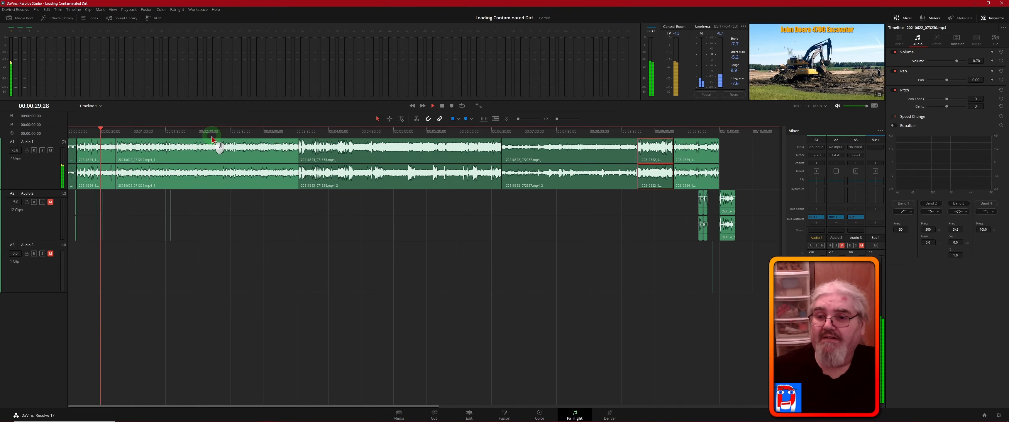
pyautogui.click(164, 134)
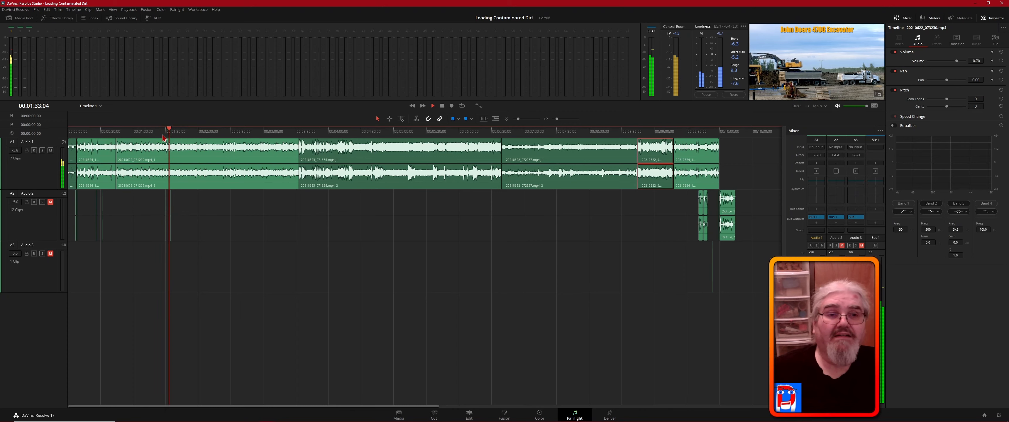
pyautogui.click(312, 132)
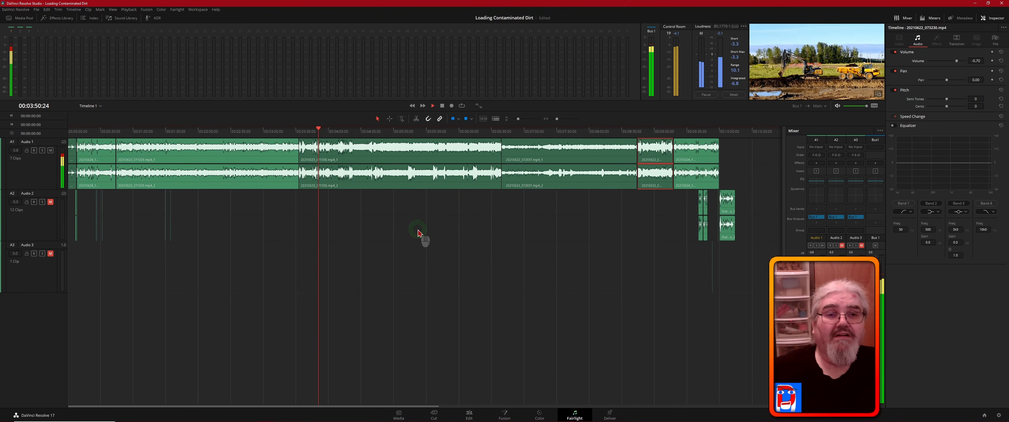
pyautogui.click(534, 234)
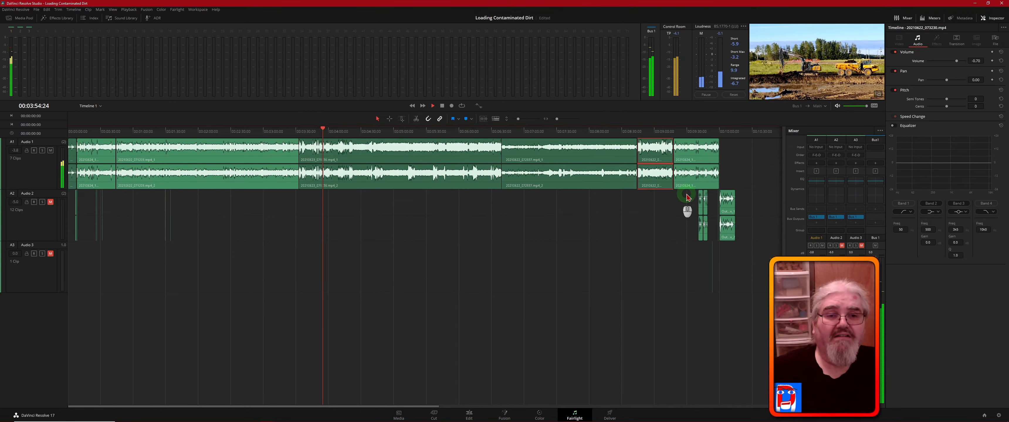
pyautogui.click(661, 132)
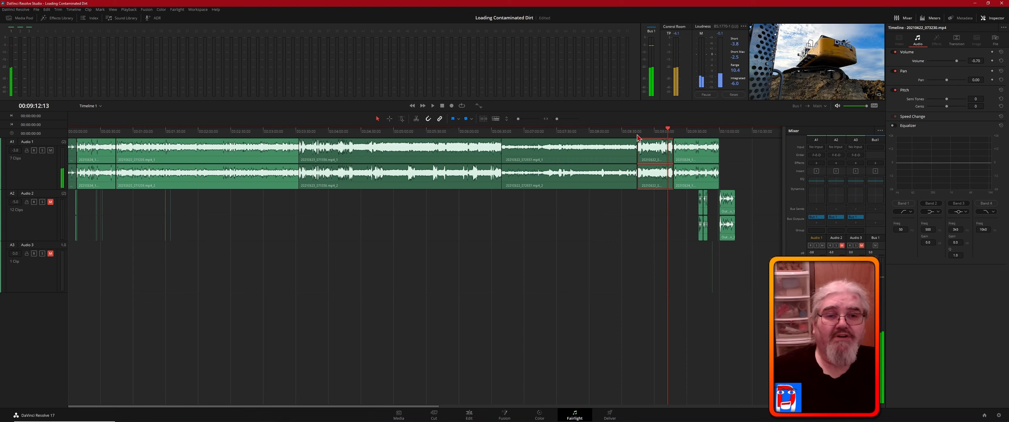
# - Reset and restart the loudness measurement, and measure the intro clip from the start of the timeline
pyautogui.click(733, 95)
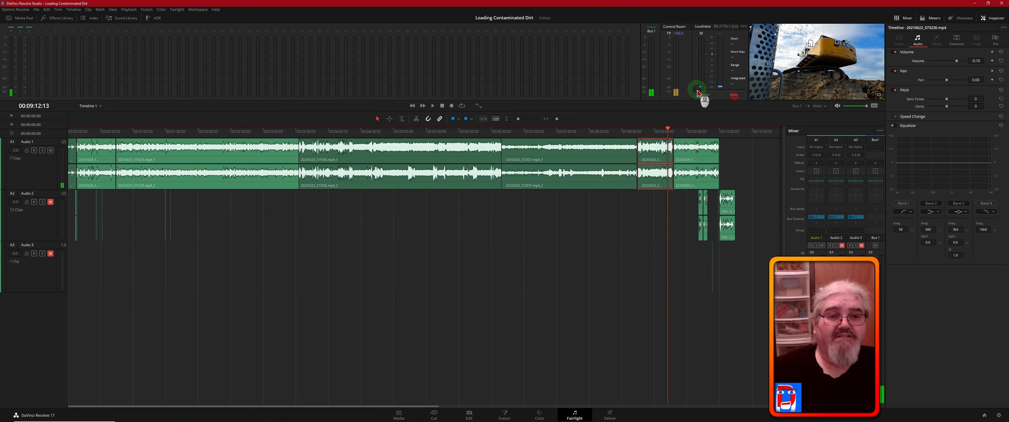
pyautogui.click(706, 95)
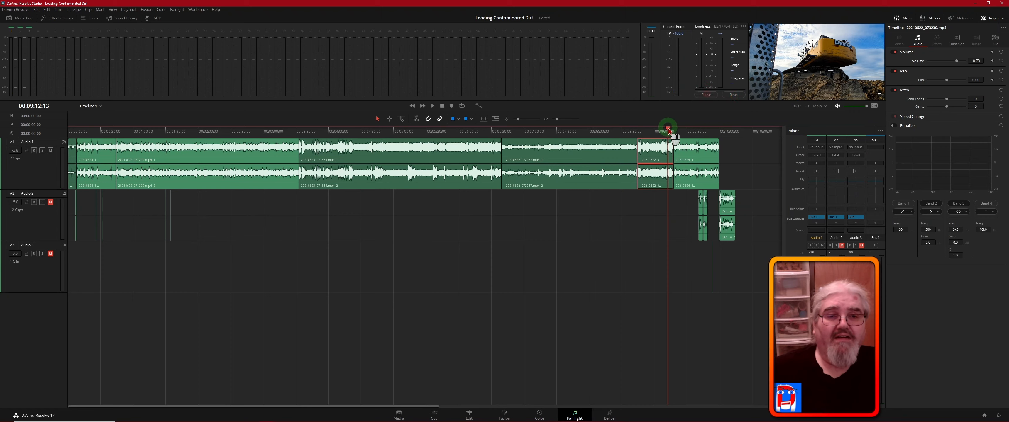
pyautogui.moveTo(559, 133); pyautogui.dragTo(61, 147)
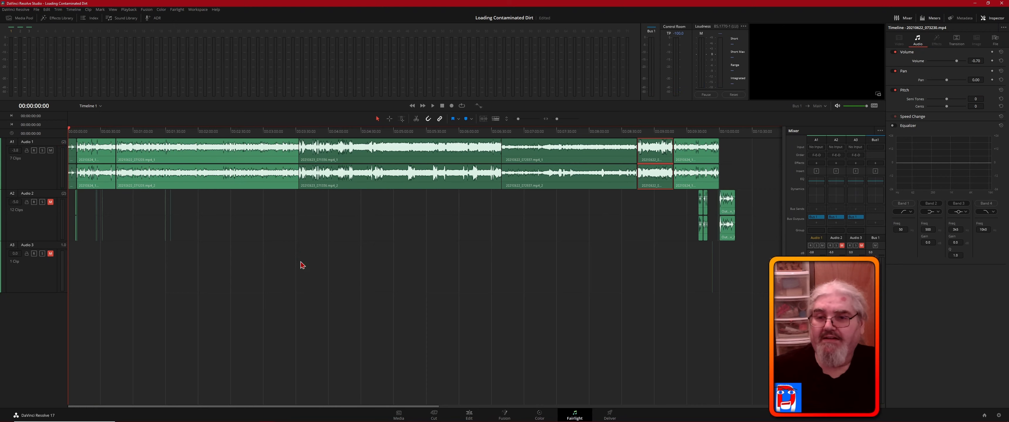
pyautogui.press('space')
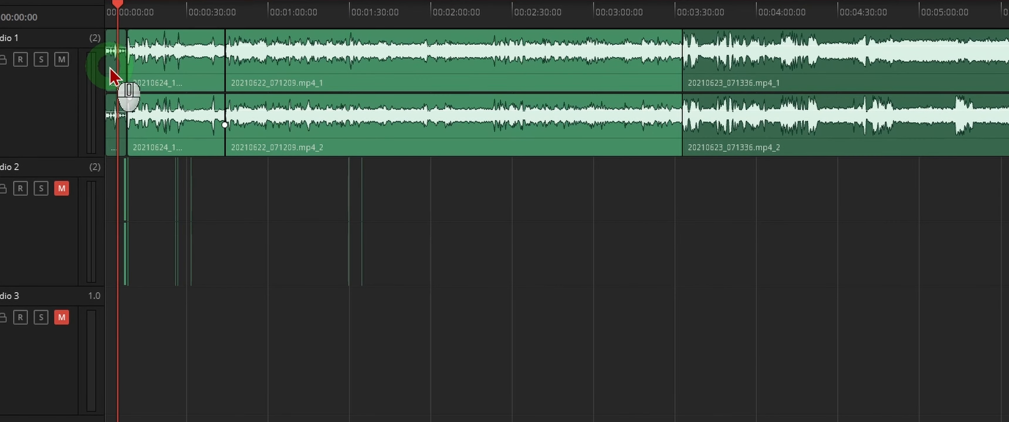
# - Set the intro clip's volume back to 0.00 and measure its loudness again from near the start of the timeline
pyautogui.click(111, 75)
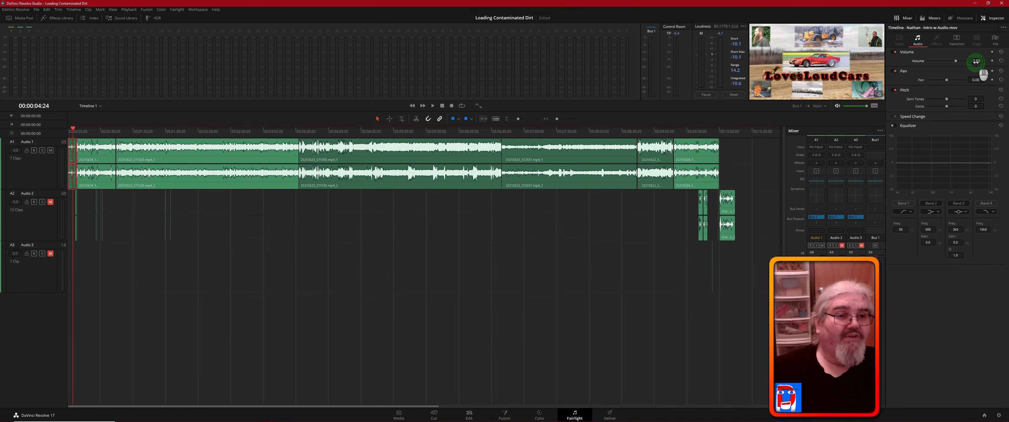
pyautogui.click(975, 61)
pyautogui.doubleClick(975, 61)
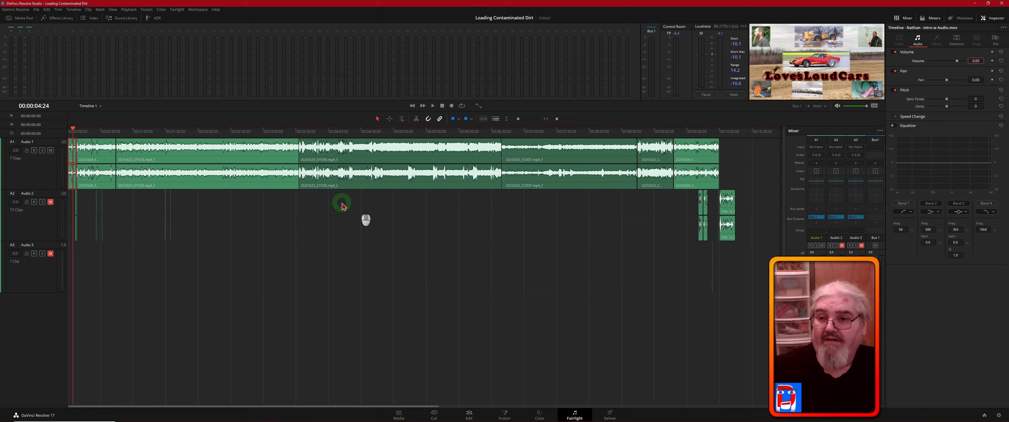
pyautogui.click(70, 134)
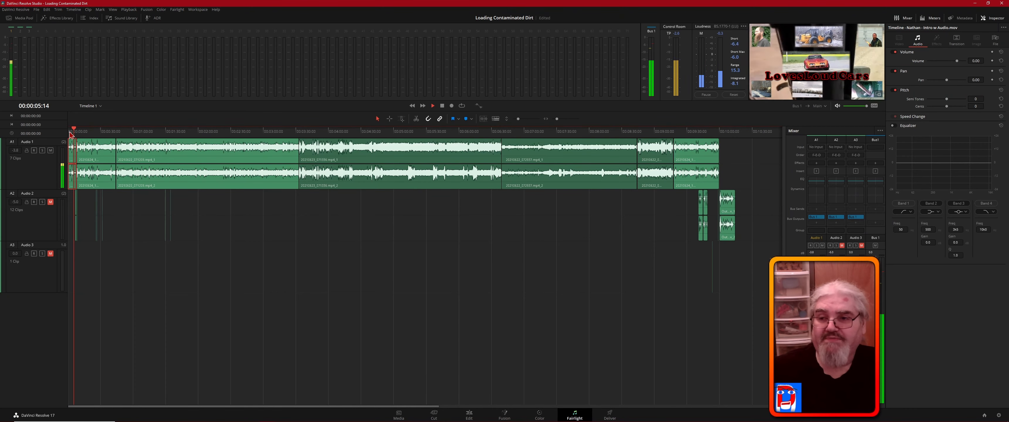
pyautogui.press('space')
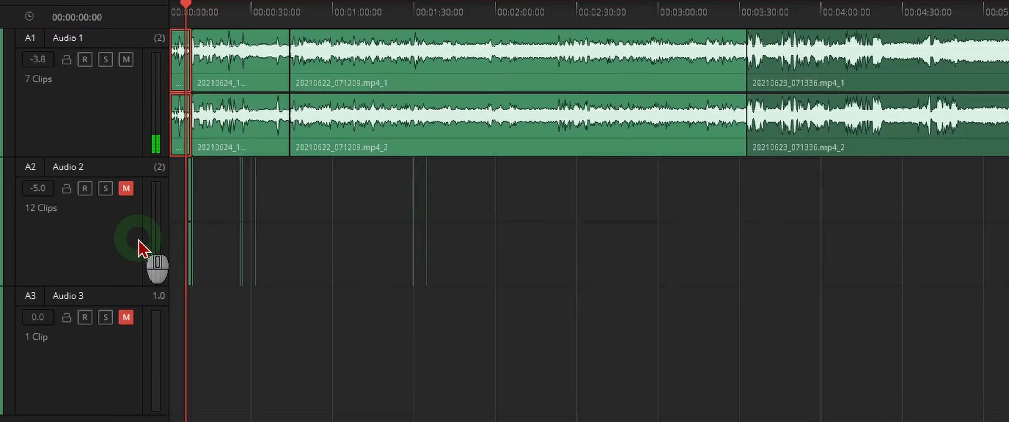
# - Unmute the Audio 2 and Audio 3 tracks and play the timeline on past the intro
pyautogui.click(50, 203)
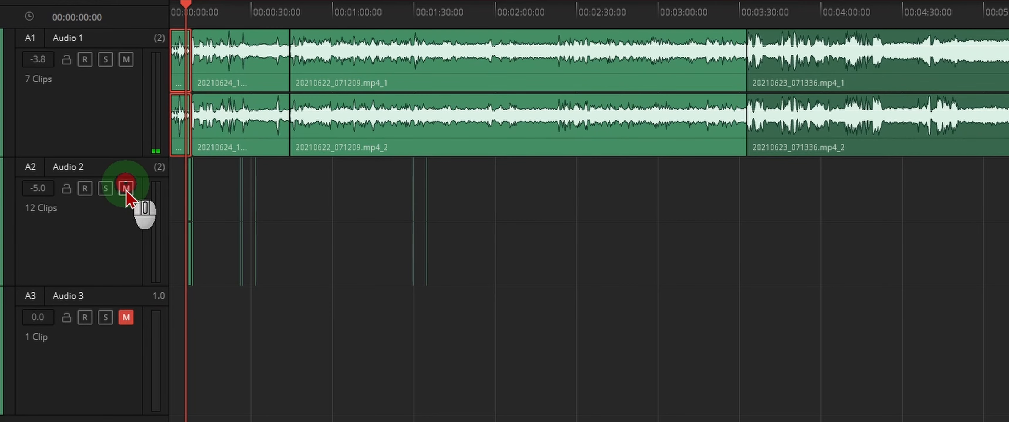
pyautogui.click(126, 318)
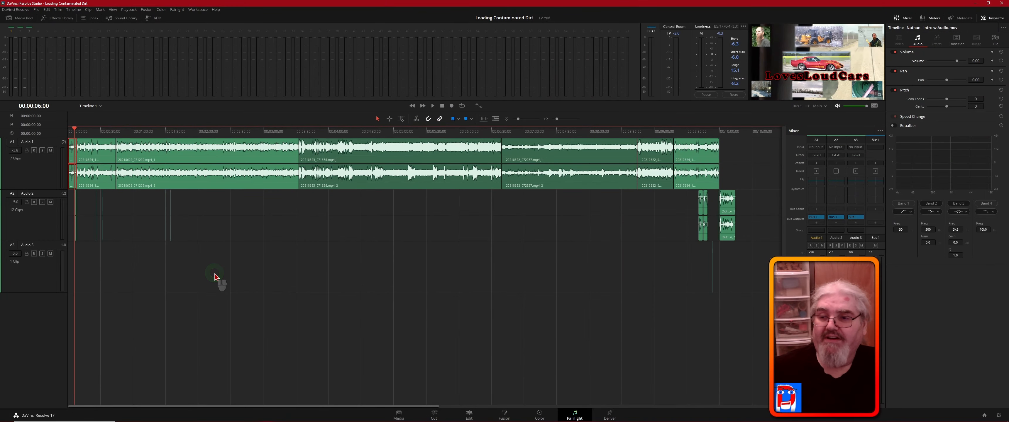
pyautogui.press('space')
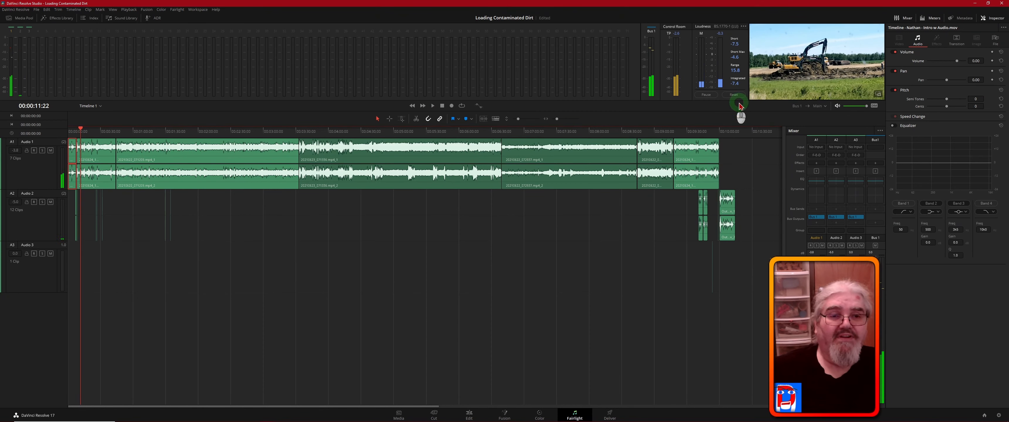
# - Reset and restart the loudness measurement, and measure all tracks together from the intro's end, around 00:00:25 and from about 00:09:35
pyautogui.click(733, 94)
pyautogui.click(706, 95)
pyautogui.click(706, 96)
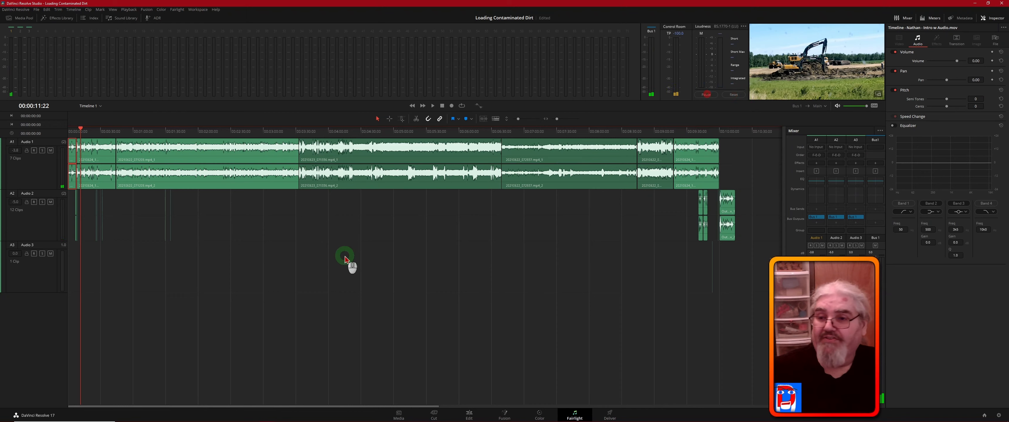
pyautogui.click(74, 133)
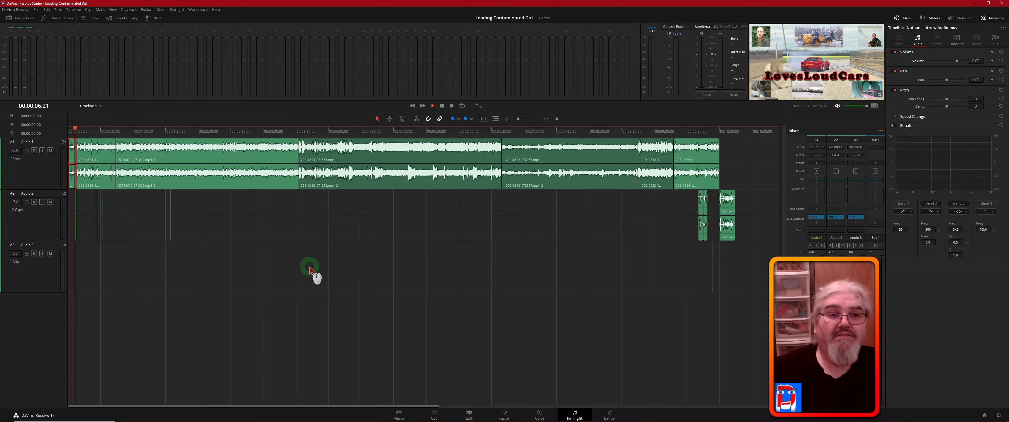
pyautogui.press('space')
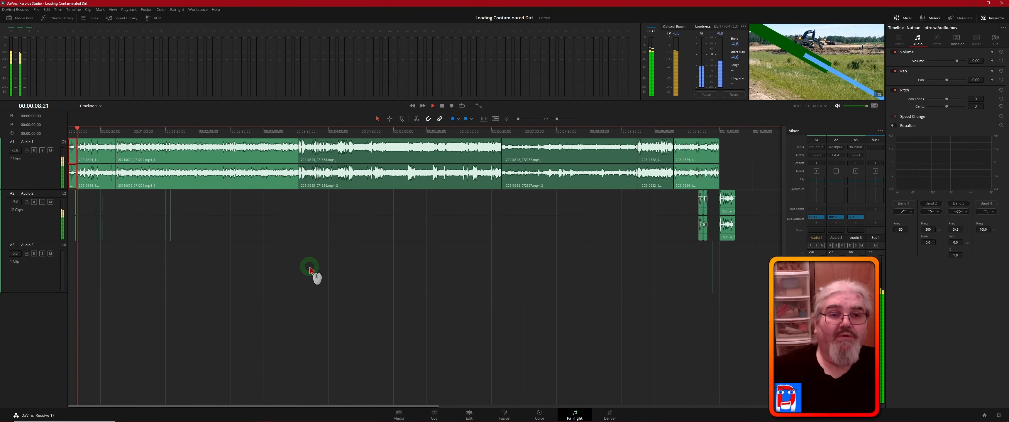
pyautogui.click(94, 133)
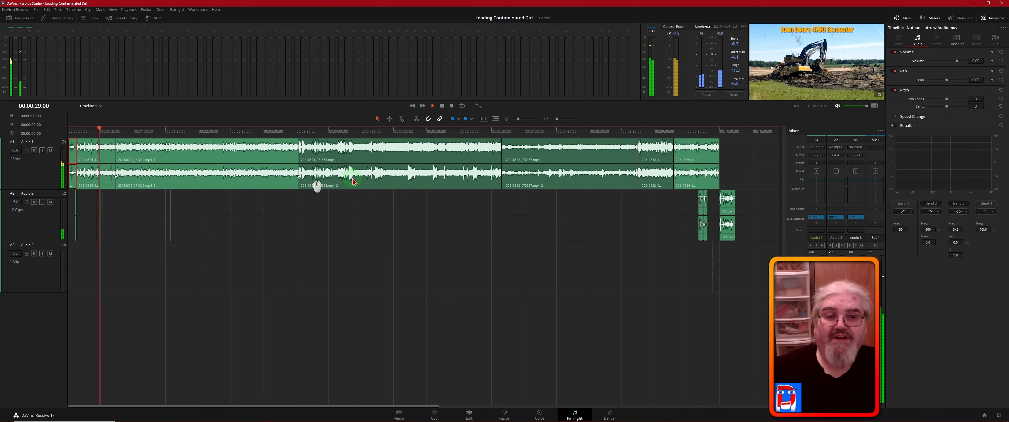
pyautogui.click(694, 135)
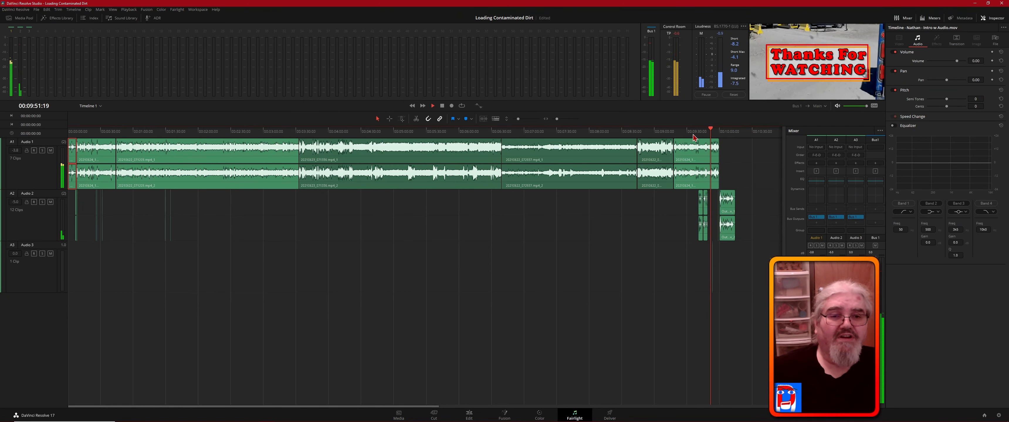
pyautogui.middleClick(732, 137)
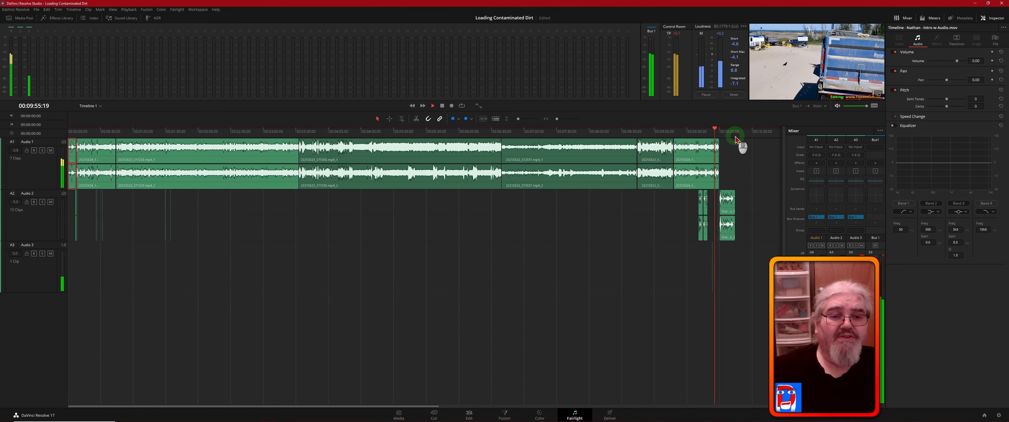
pyautogui.press('space')
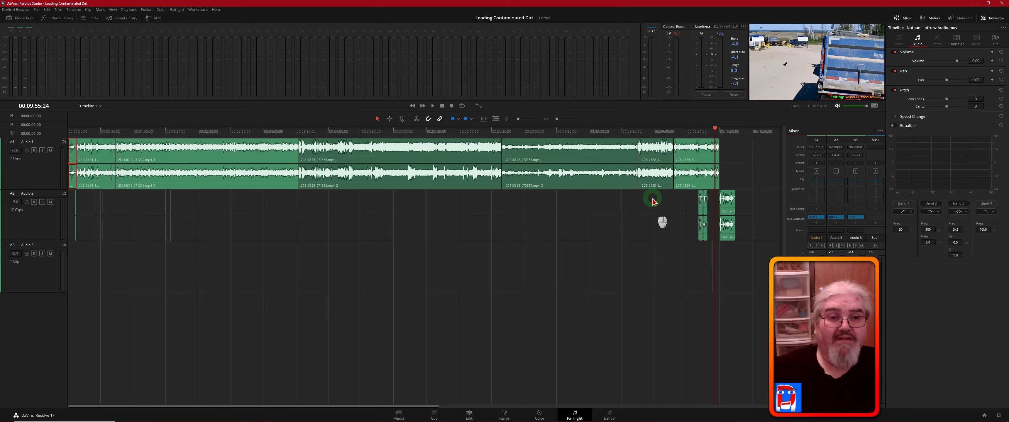
# - Reset and restart the loudness measurement, and measure from the end of the last main clip into the outro, up to about 00:10:05
pyautogui.click(733, 95)
pyautogui.click(706, 95)
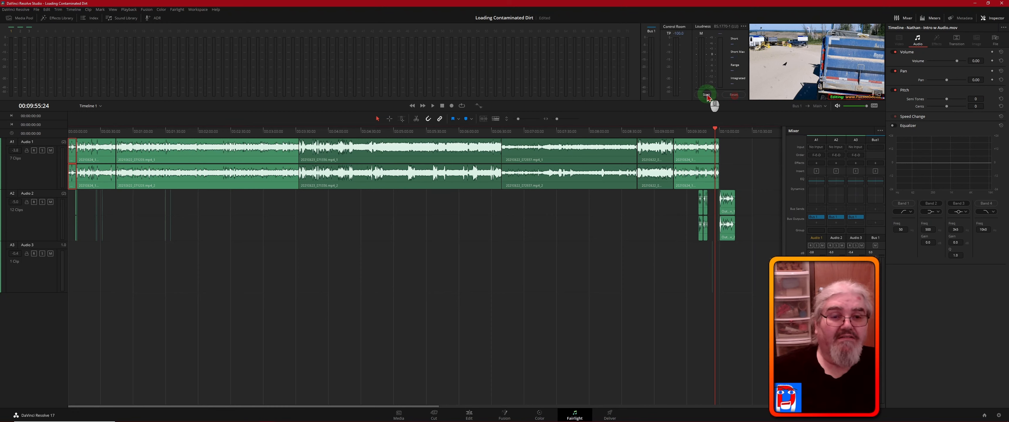
pyautogui.click(706, 94)
pyautogui.click(711, 131)
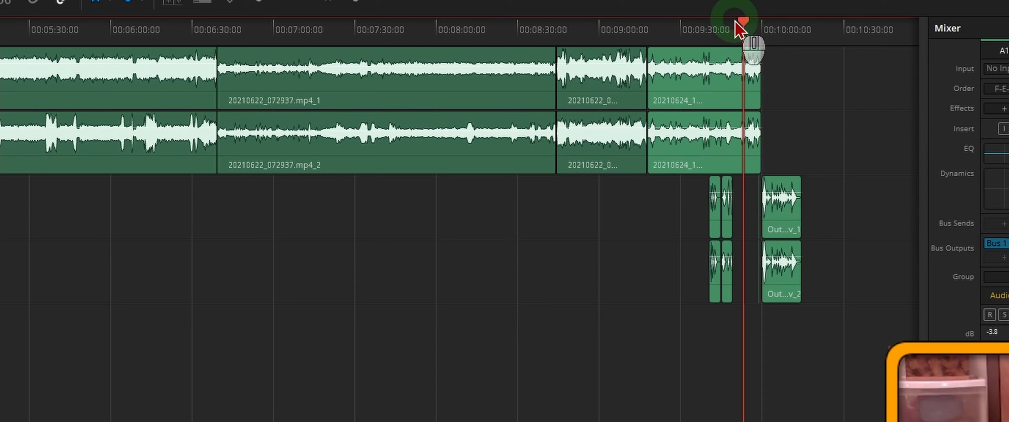
pyautogui.moveTo(742, 21); pyautogui.dragTo(741, 35)
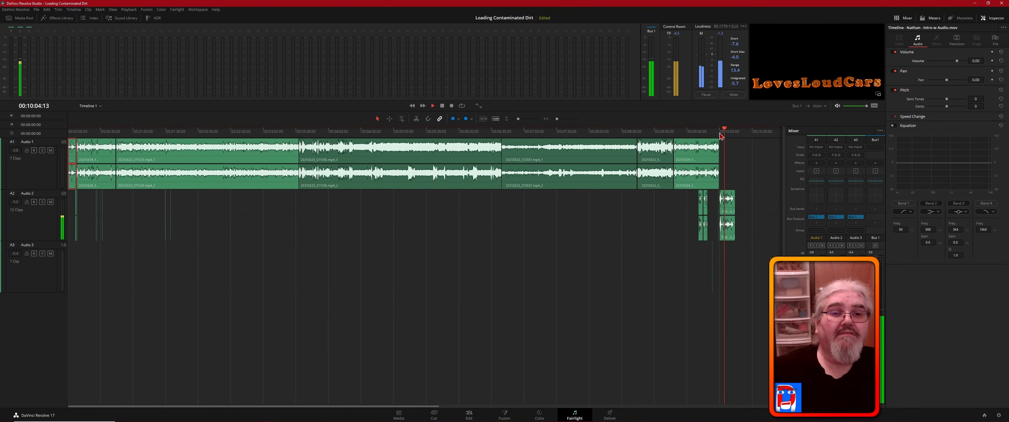
pyautogui.press('space')
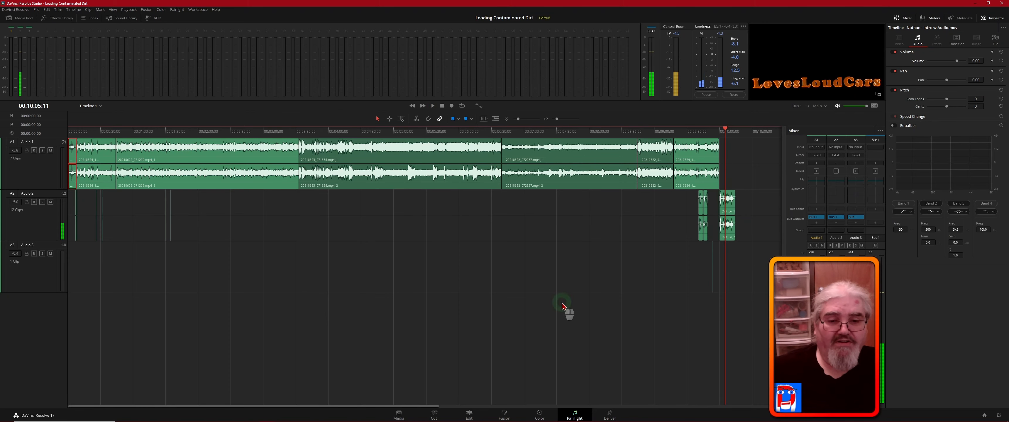
# - Return to the Edit page and save the project
pyautogui.click(472, 416)
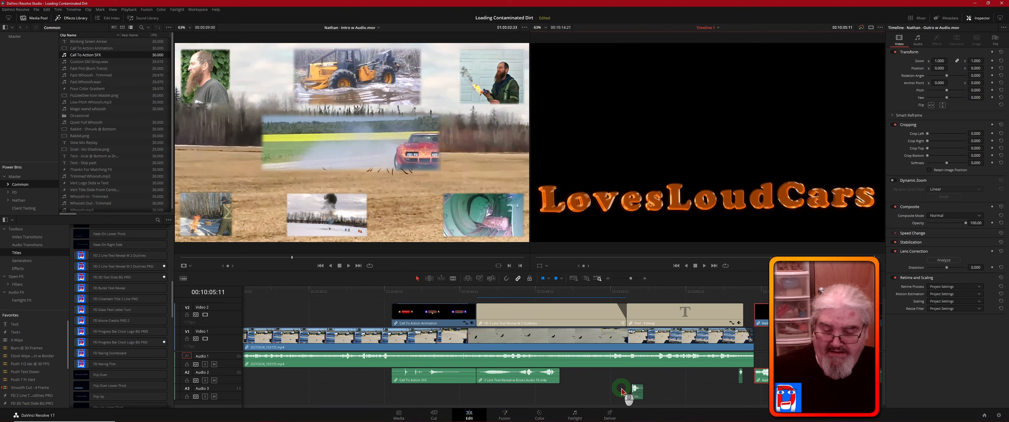
pyautogui.press('ctrl')
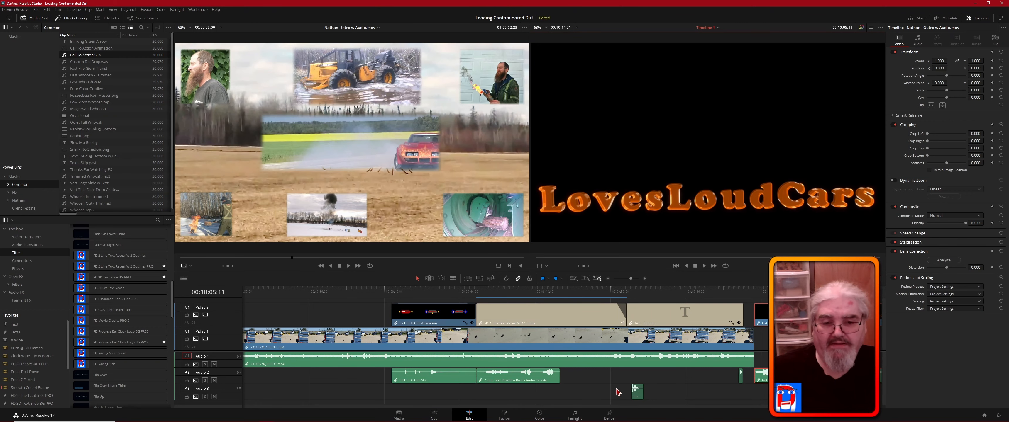
pyautogui.click(576, 400)
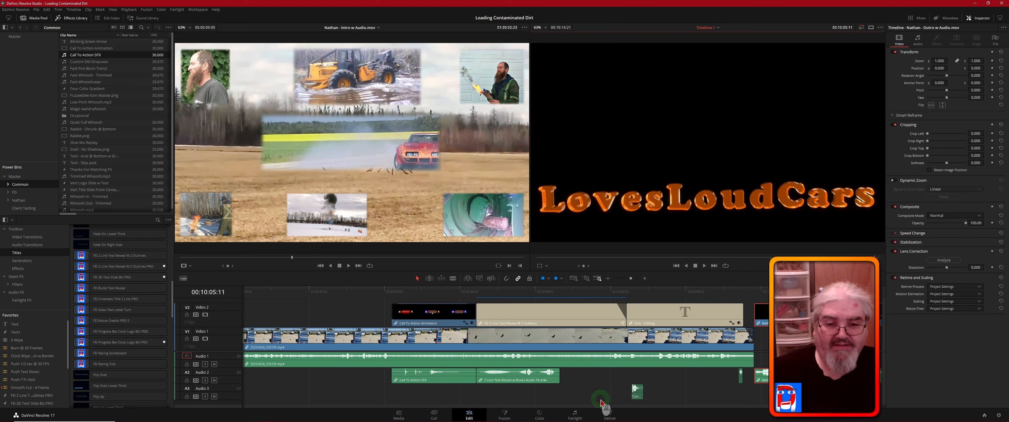
# - Go to the Deliver page and set the custom render's video format to MP4
pyautogui.click(610, 415)
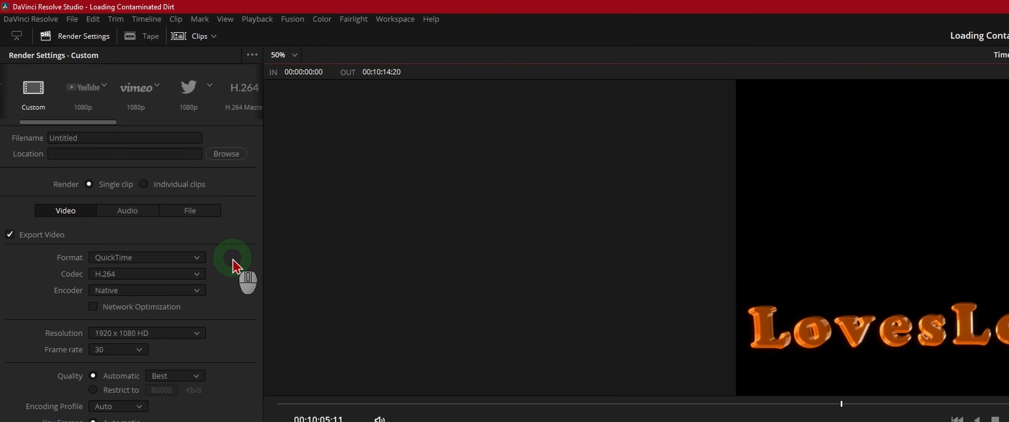
pyautogui.click(197, 258)
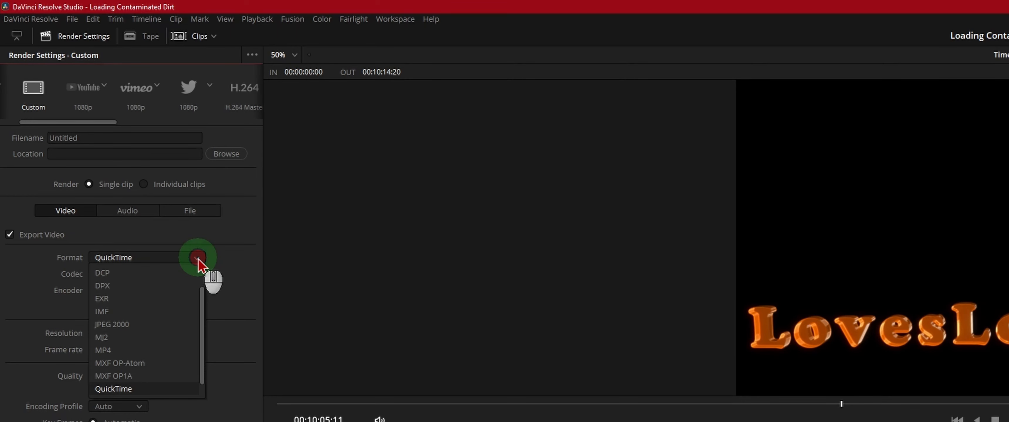
pyautogui.click(124, 350)
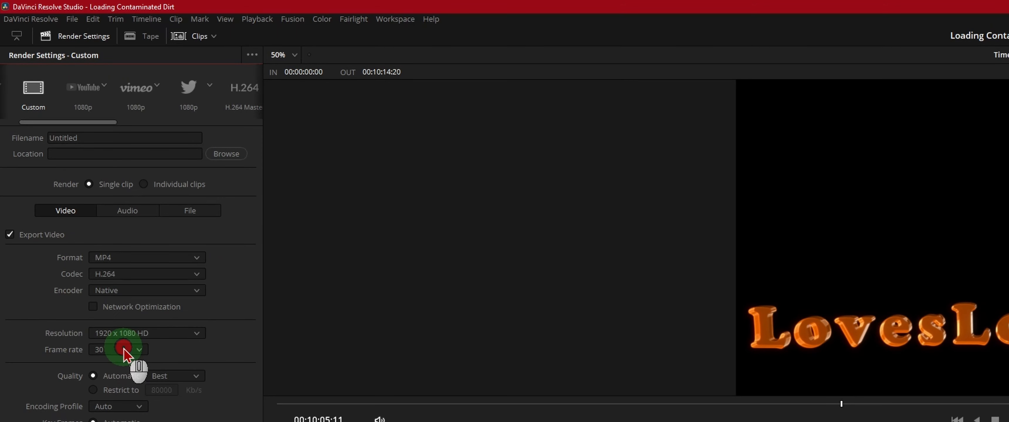